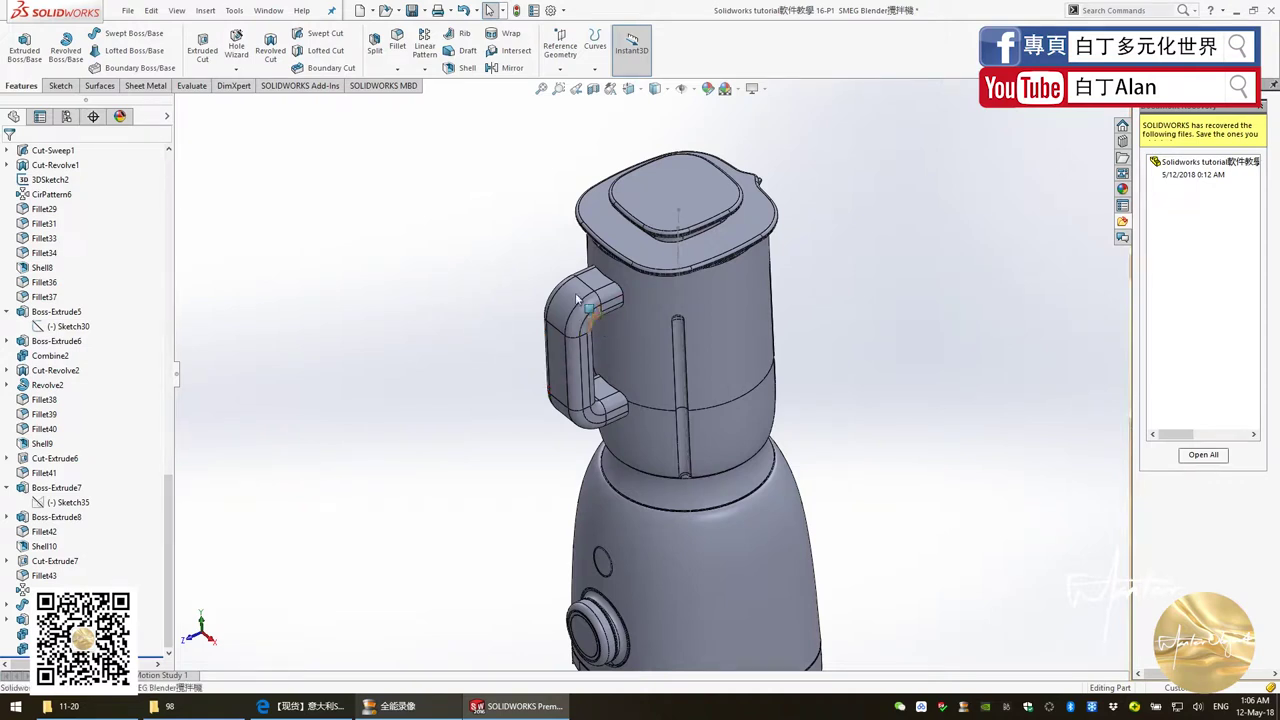
Step: View the Right Plane normal-to, zoomed so the blender jar and handle fill the screen
{"action": "key", "text": "alt+Left"}
{"action": "key", "text": "alt+Left"}
{"action": "middle_click_drag", "start_coordinate": [572, 320], "coordinate": [515, 278]}
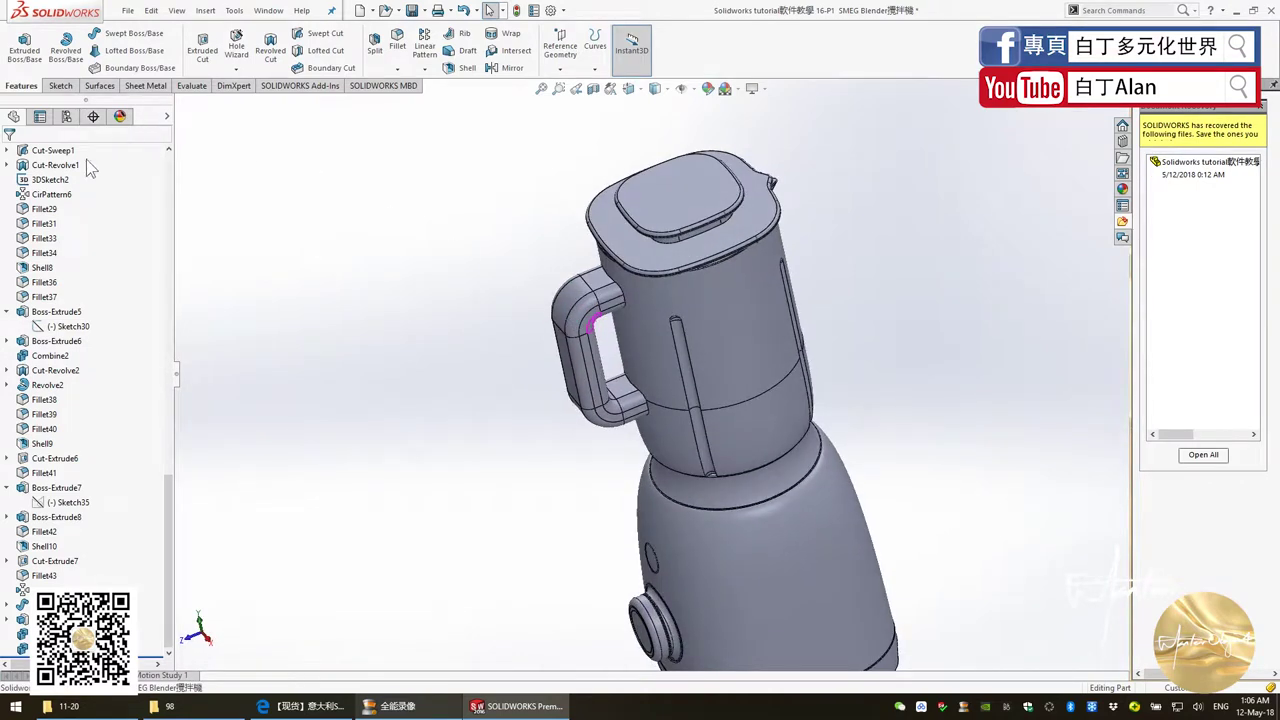
{"action": "scroll", "coordinate": [88, 379], "scroll_direction": "up", "scroll_amount": 3}
{"action": "scroll", "coordinate": [88, 379], "scroll_direction": "up", "scroll_amount": 3}
{"action": "scroll", "coordinate": [62, 332], "scroll_direction": "up", "scroll_amount": 3}
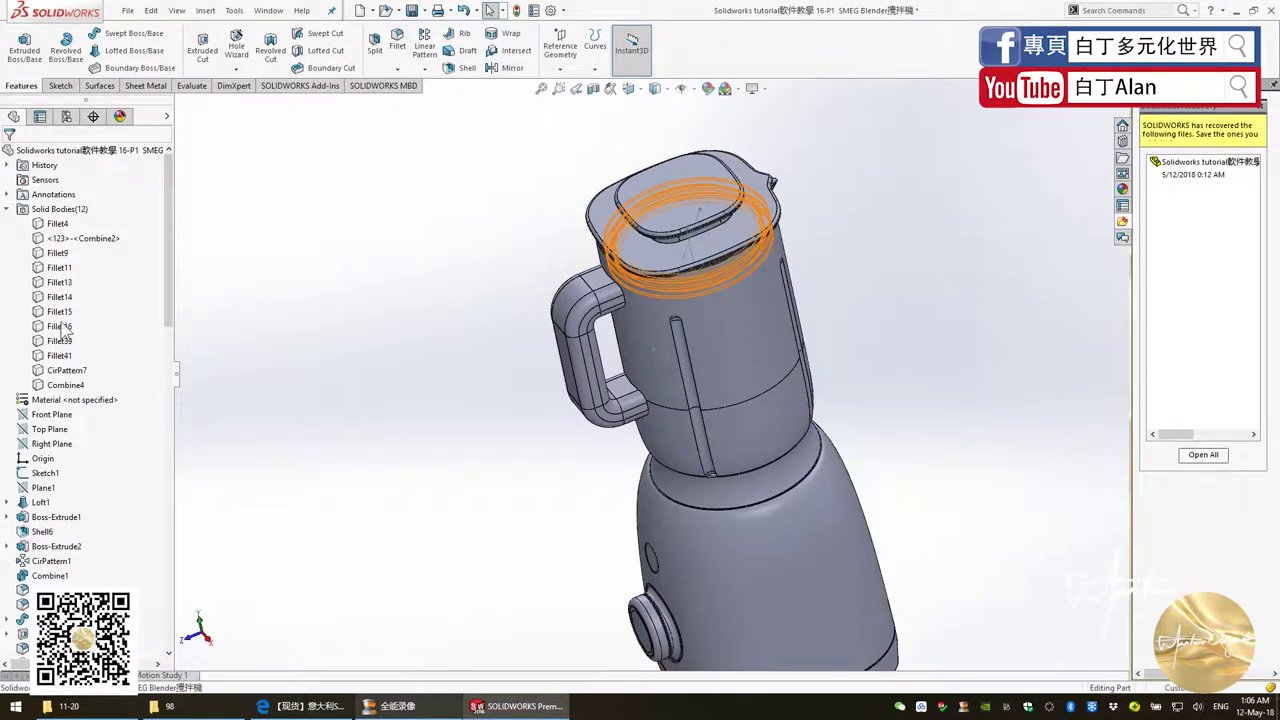
{"action": "left_click", "coordinate": [50, 445]}
{"action": "key", "text": "ctrl+8"}
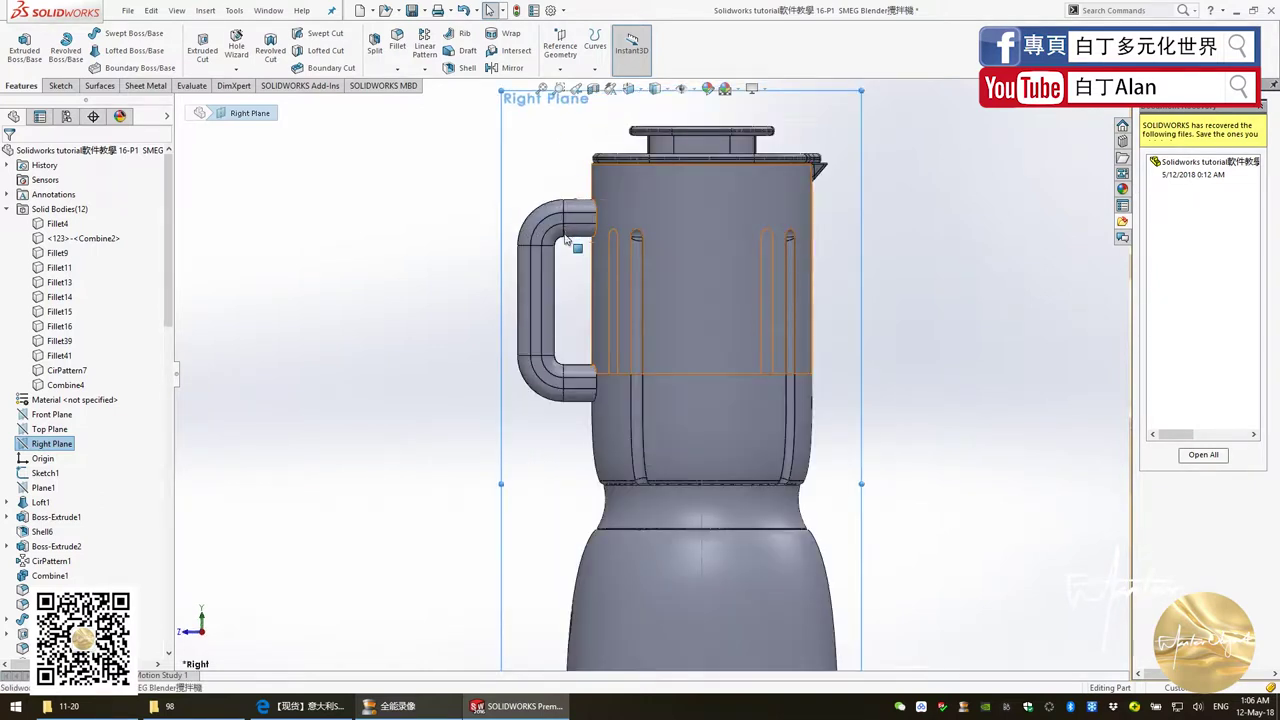
{"action": "scroll", "coordinate": [566, 240], "scroll_direction": "down", "scroll_amount": 2}
{"action": "scroll", "coordinate": [574, 316], "scroll_direction": "down", "scroll_amount": 2}
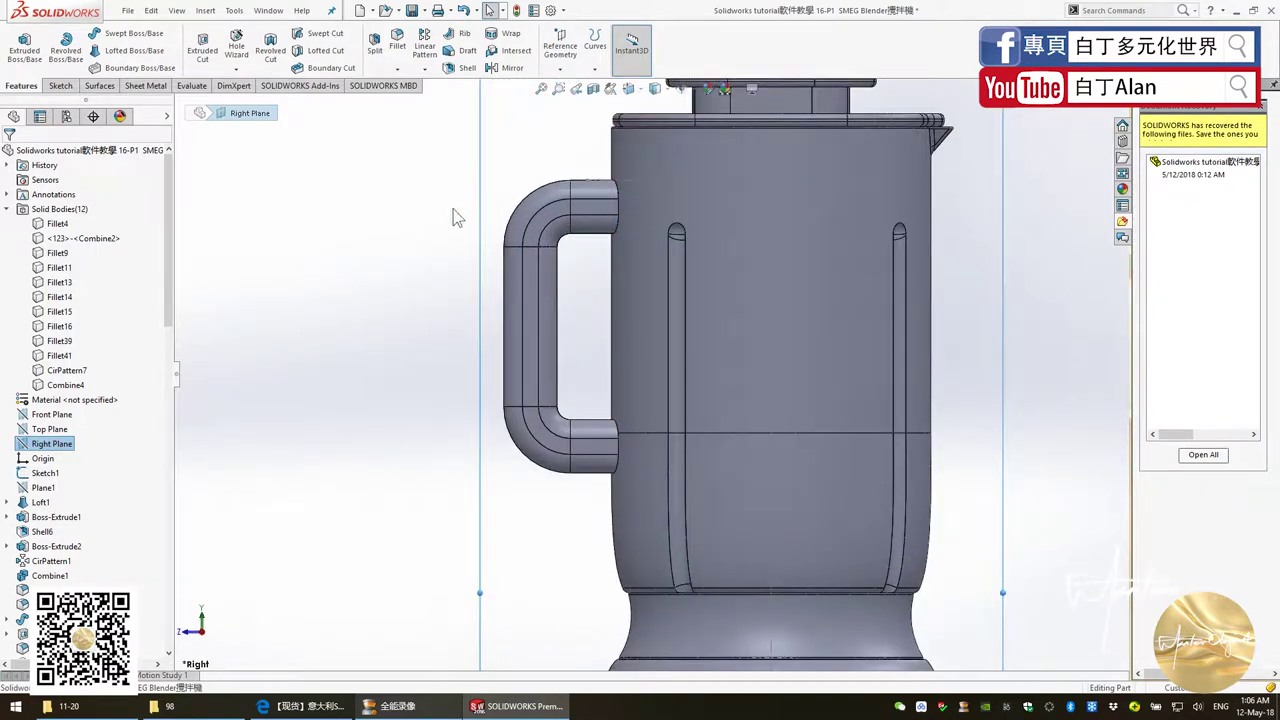
{"action": "left_click", "coordinate": [60, 85]}
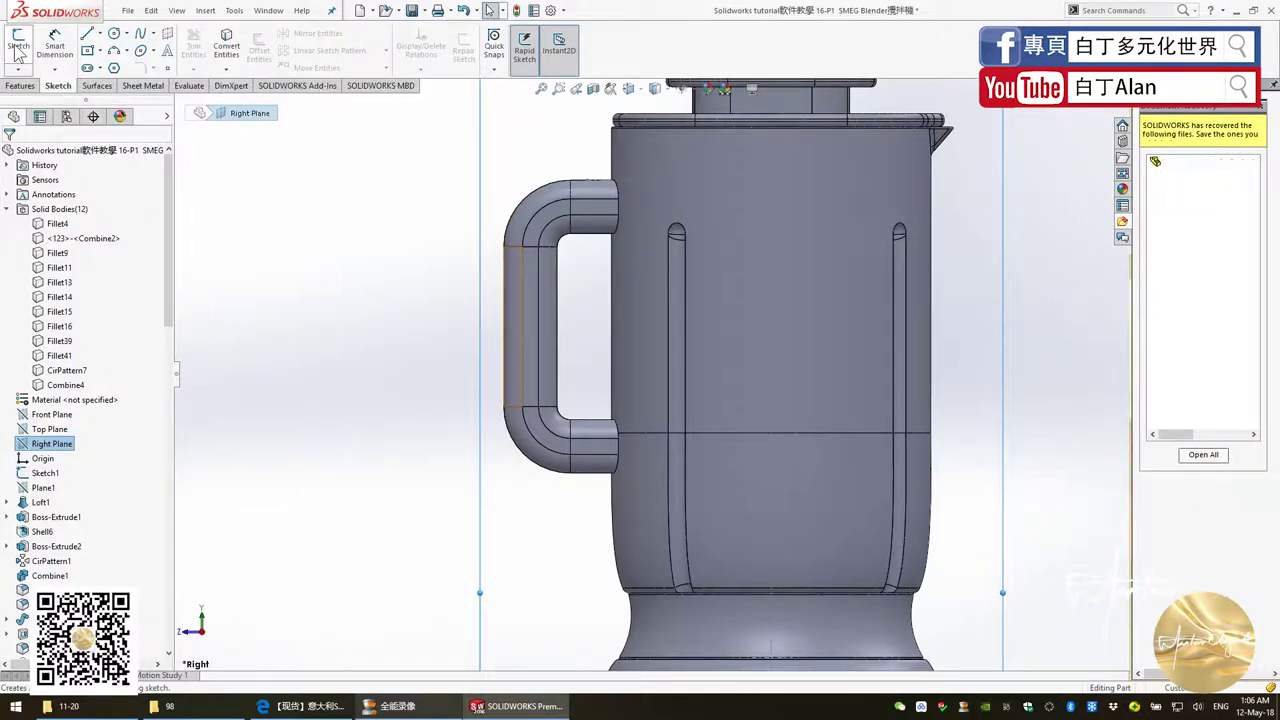
Step: Start a sketch on the Right Plane and select the handle's outline edges for Offset Entities
{"action": "left_click", "coordinate": [16, 48]}
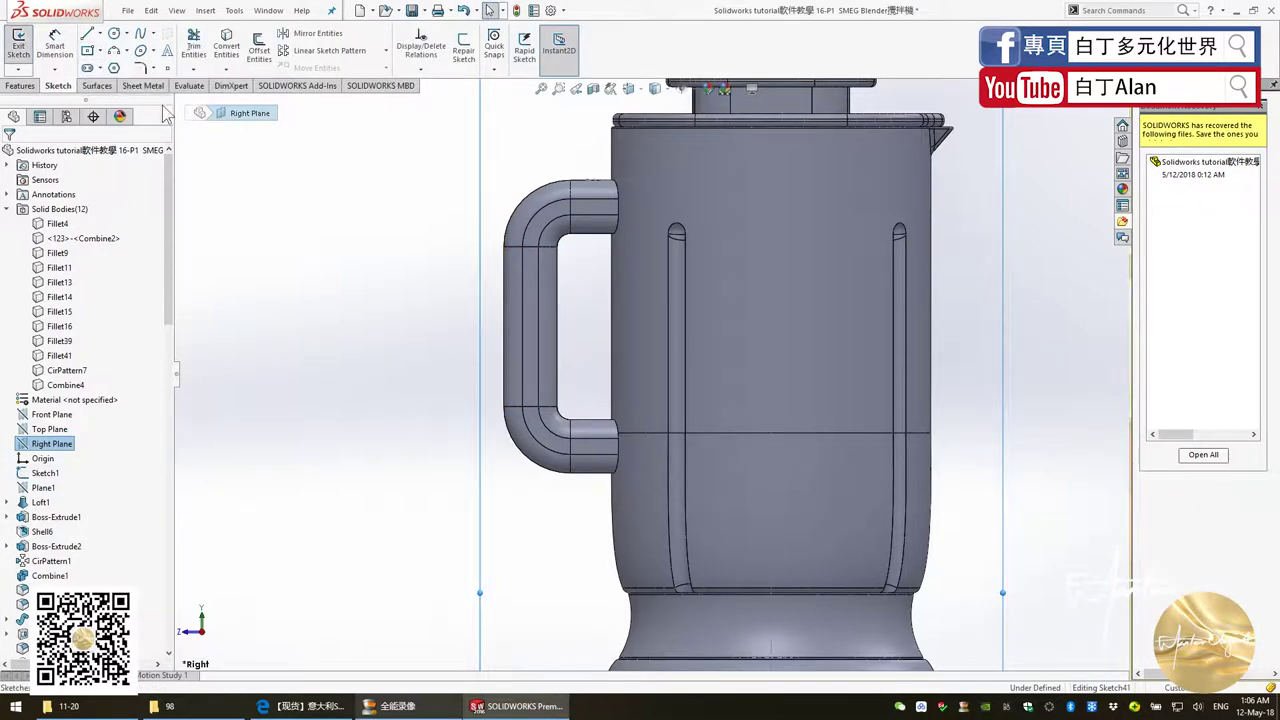
{"action": "scroll", "coordinate": [527, 207], "scroll_direction": "down", "scroll_amount": 2}
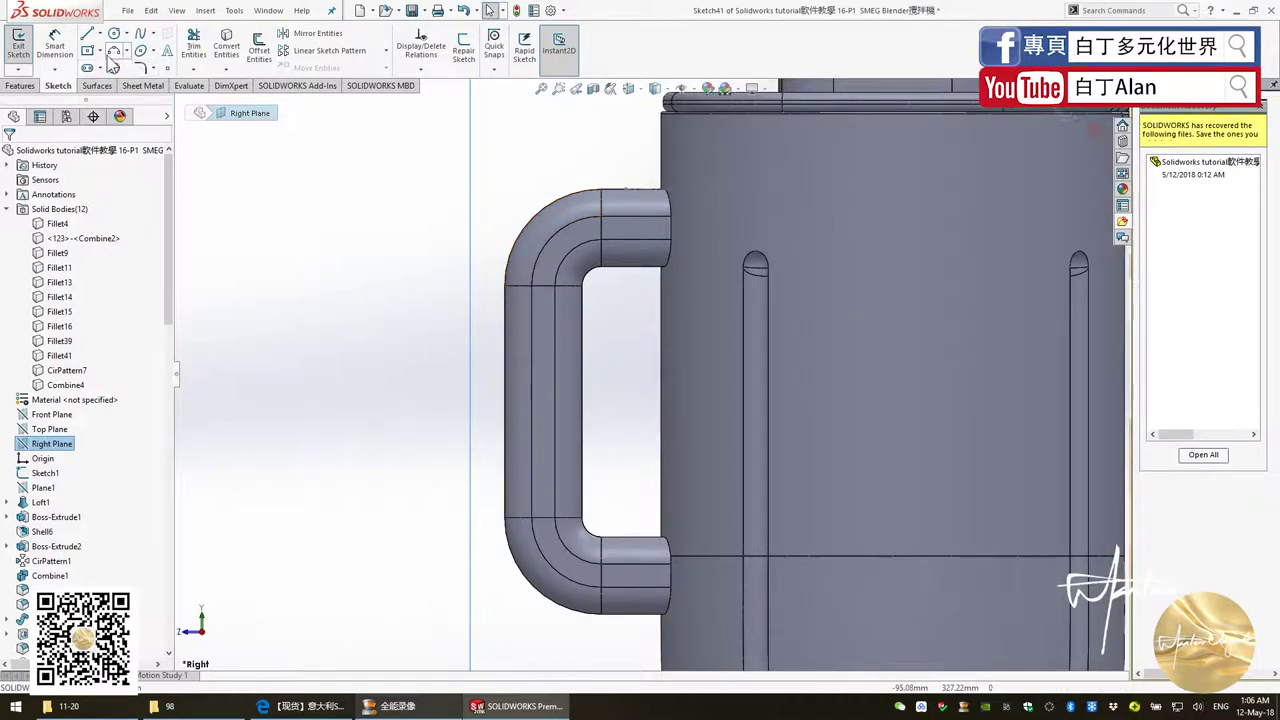
{"action": "left_click", "coordinate": [260, 47]}
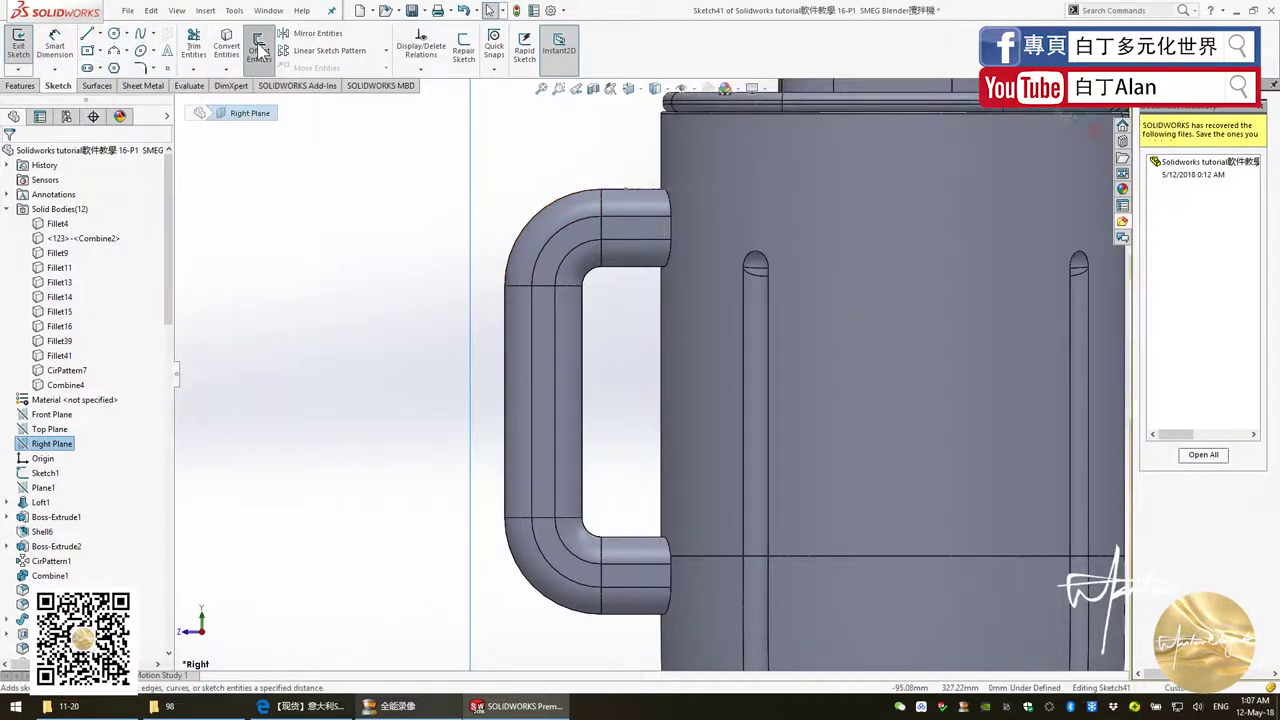
{"action": "left_click", "coordinate": [626, 217]}
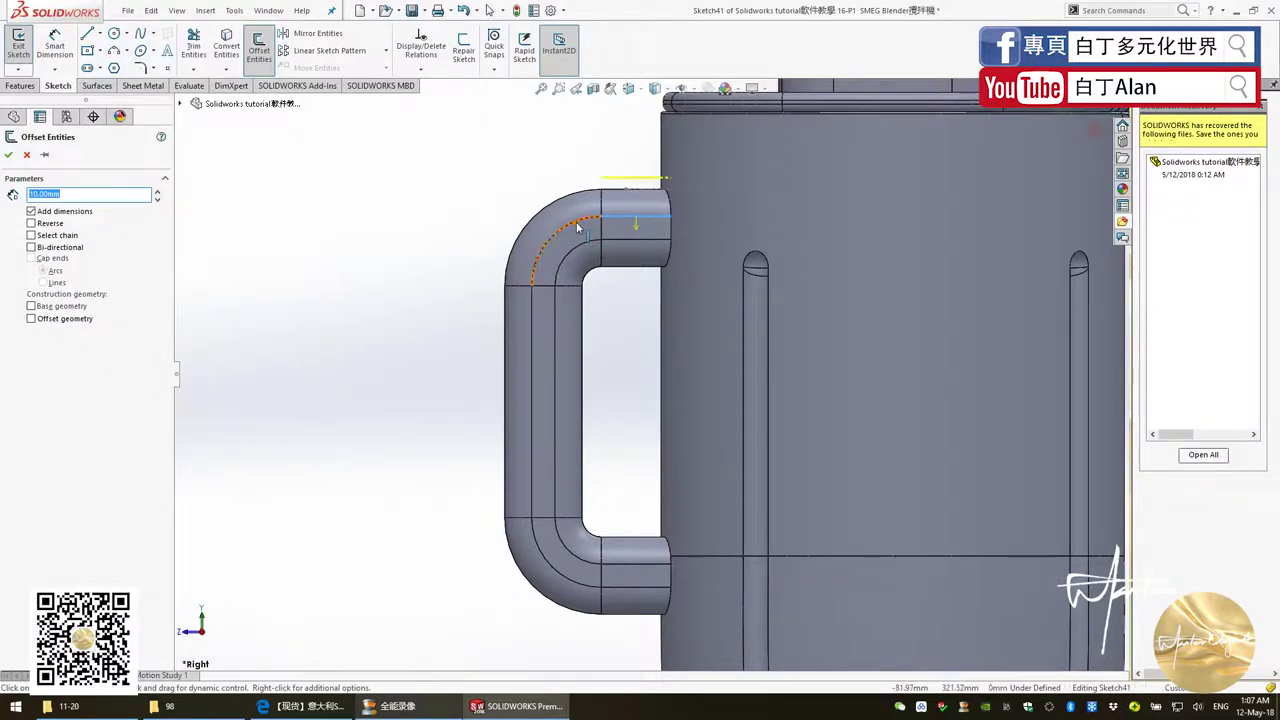
{"action": "left_click", "coordinate": [577, 228]}
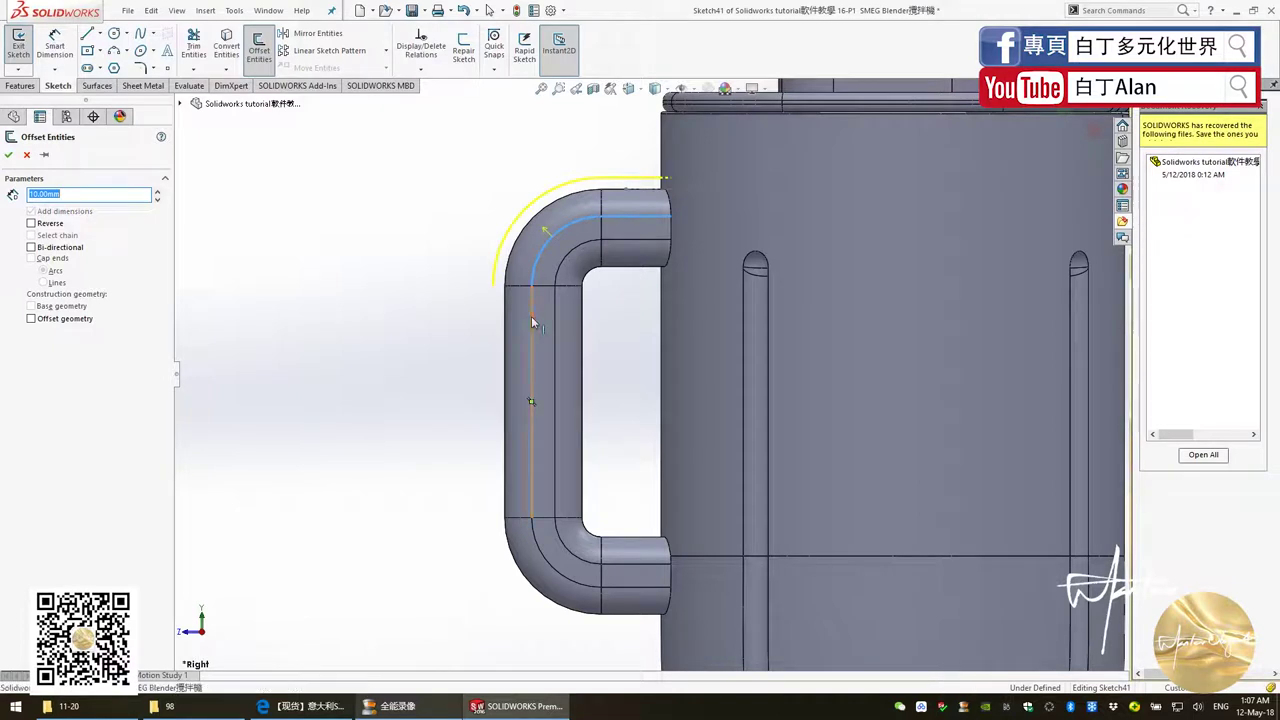
{"action": "left_click", "coordinate": [531, 316]}
{"action": "left_click", "coordinate": [537, 549]}
{"action": "left_click", "coordinate": [620, 587]}
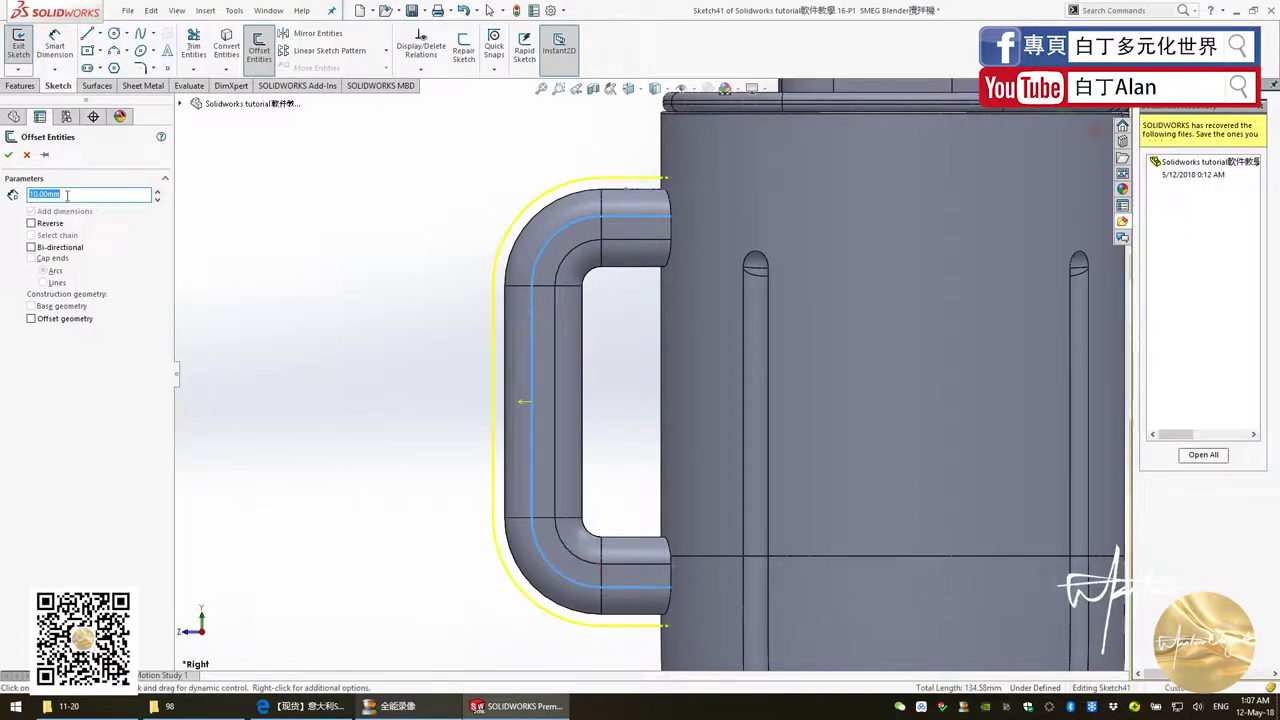
Step: Offset the selected handle outline 2 mm, reversed toward the handle's inside
{"action": "scroll", "coordinate": [67, 195], "scroll_direction": "down", "scroll_amount": 1}
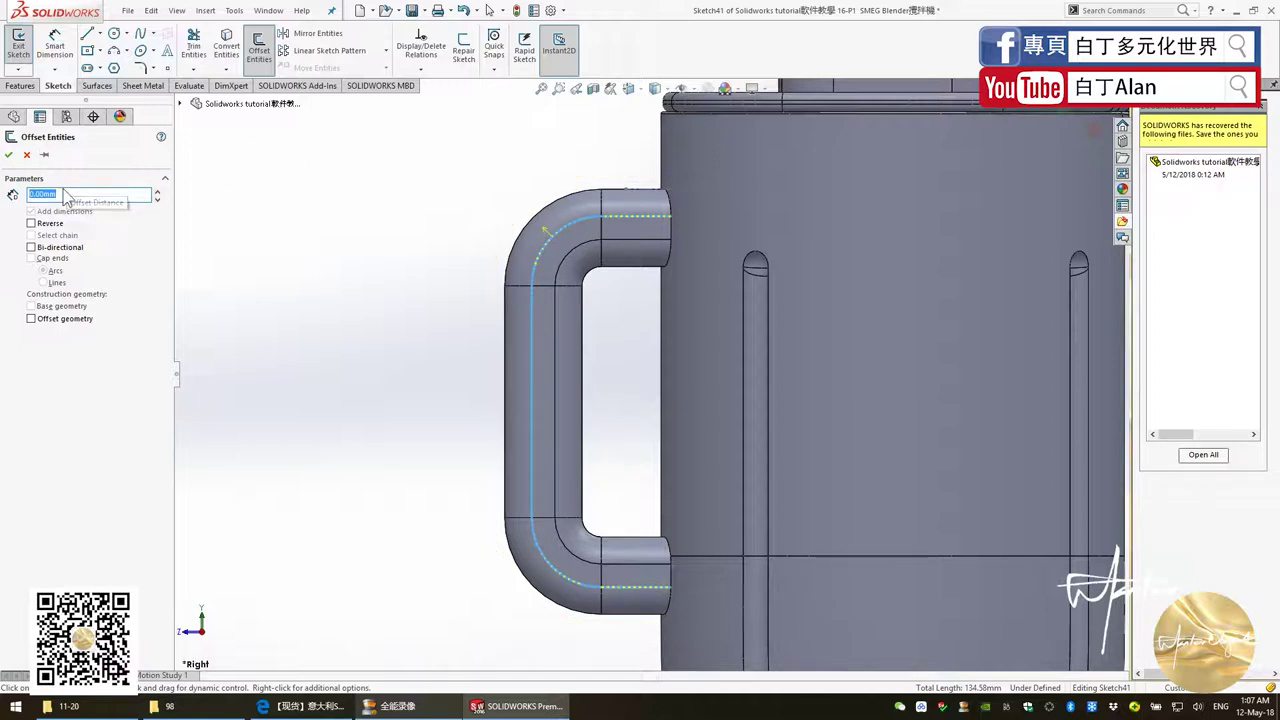
{"action": "type", "text": "1"}
{"action": "type", "text": "2"}
{"action": "key", "text": "Return"}
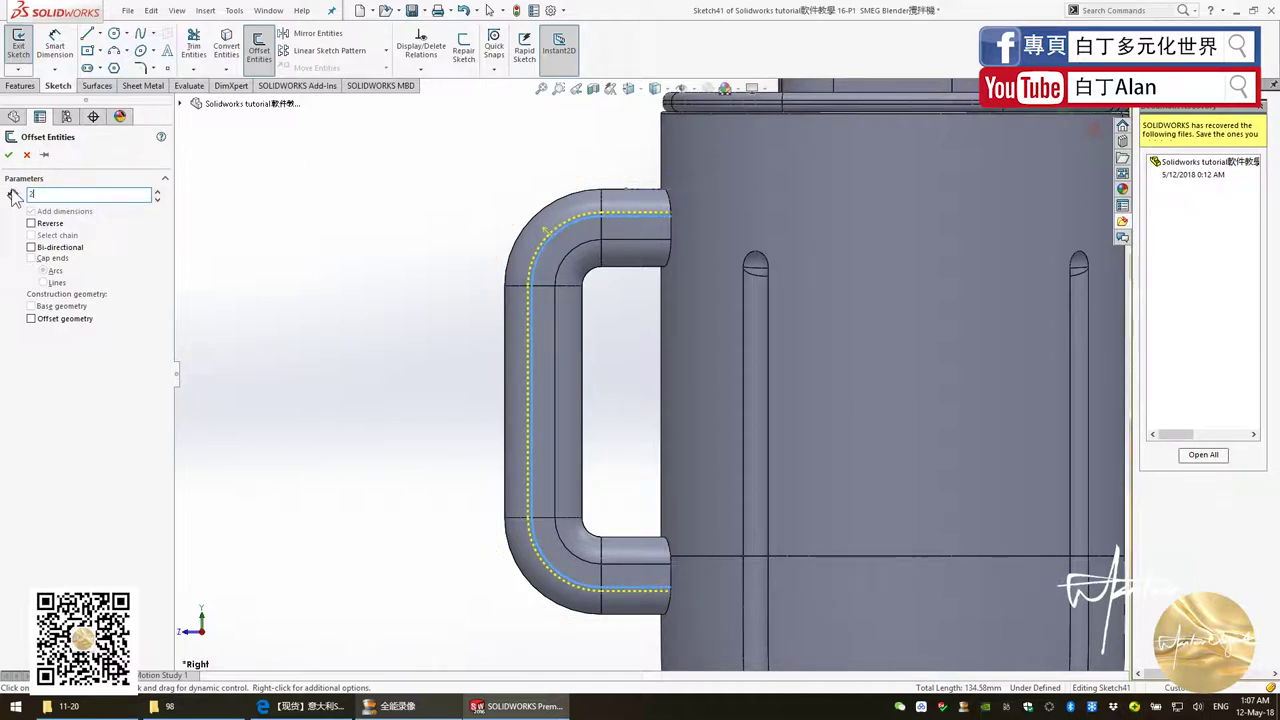
{"action": "key", "text": "Return"}
{"action": "left_click", "coordinate": [46, 224]}
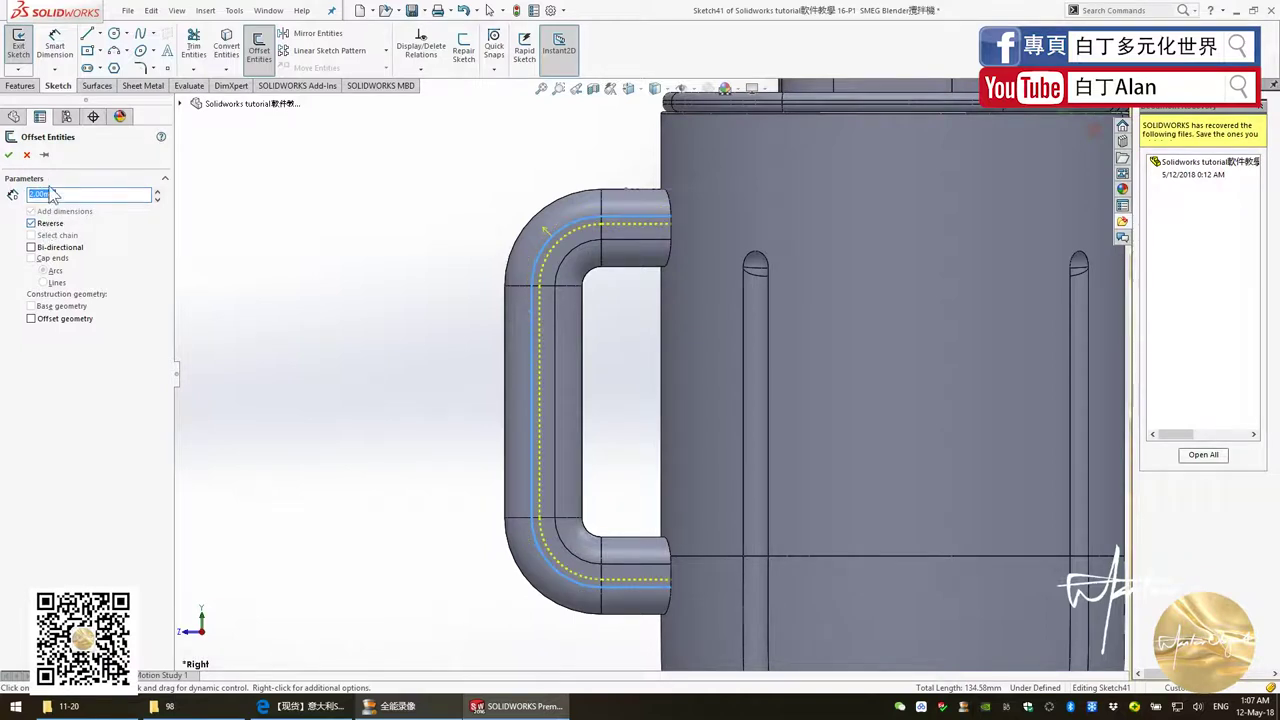
{"action": "key", "text": "Return"}
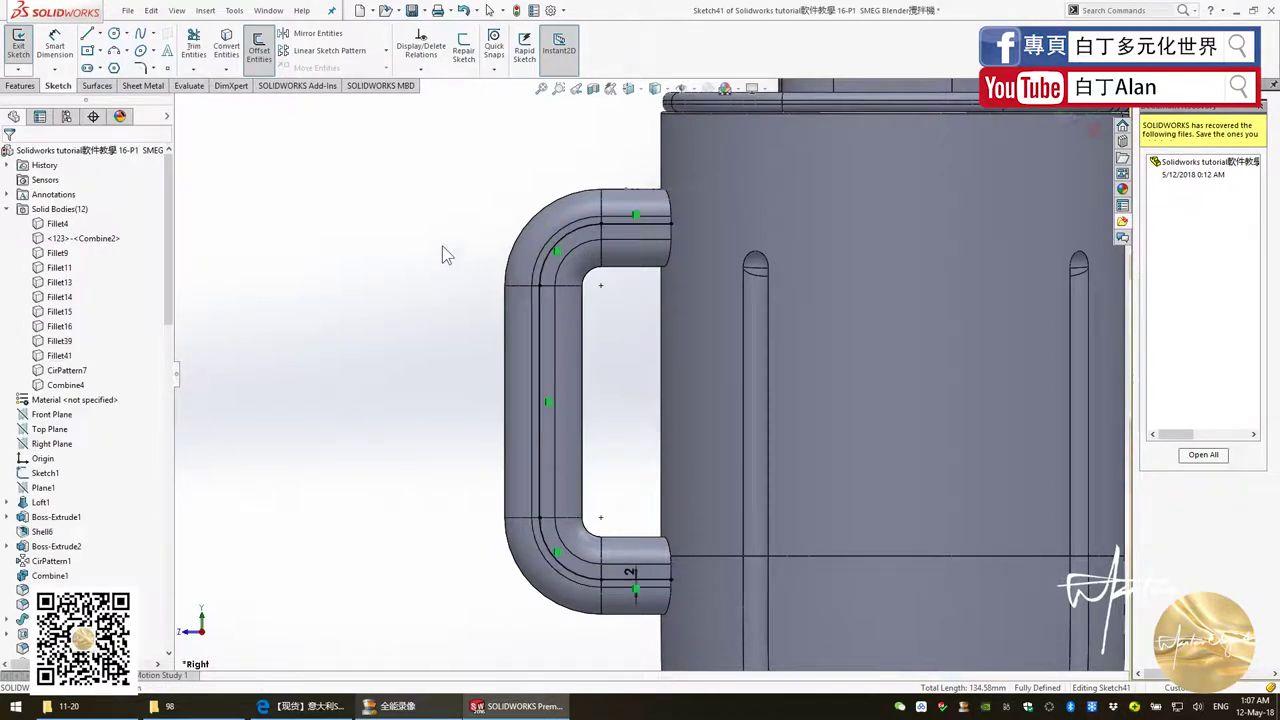
Step: Offset the handle's top line, arcs, vertical line and bottom line again at 3 mm
{"action": "key", "text": "Return"}
{"action": "left_click", "coordinate": [598, 245]}
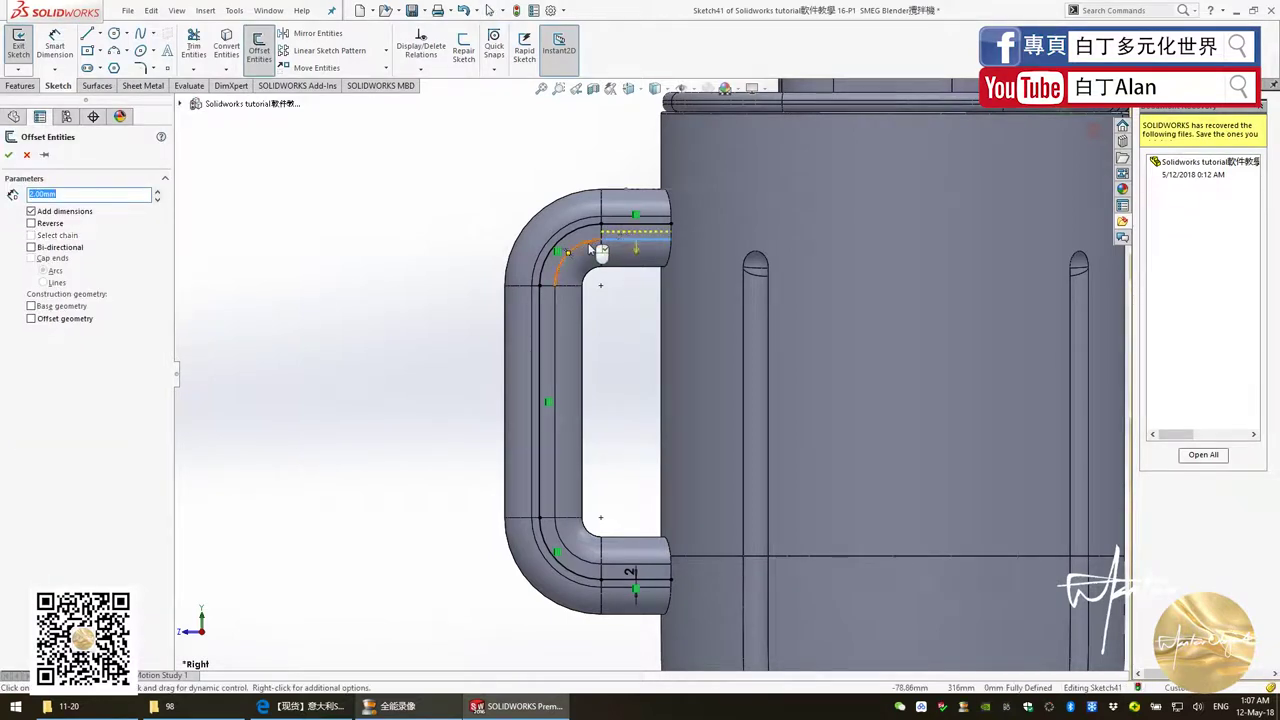
{"action": "left_click", "coordinate": [556, 316]}
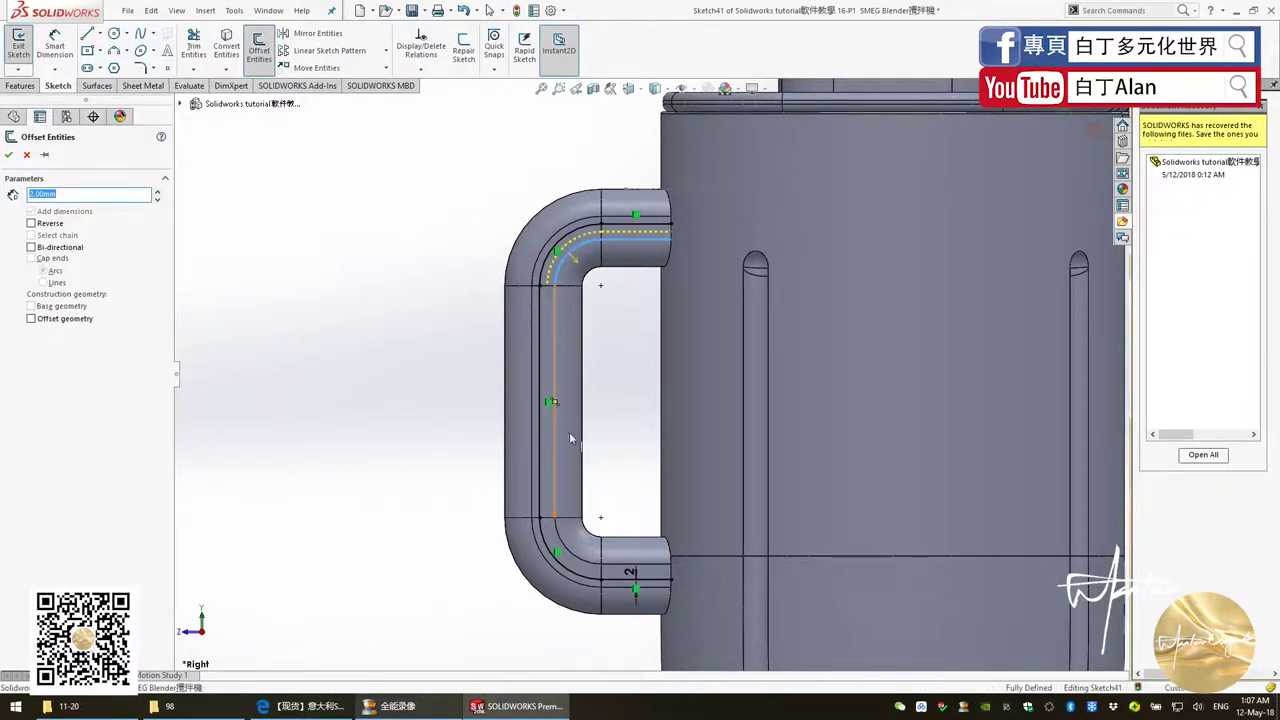
{"action": "left_click", "coordinate": [565, 551]}
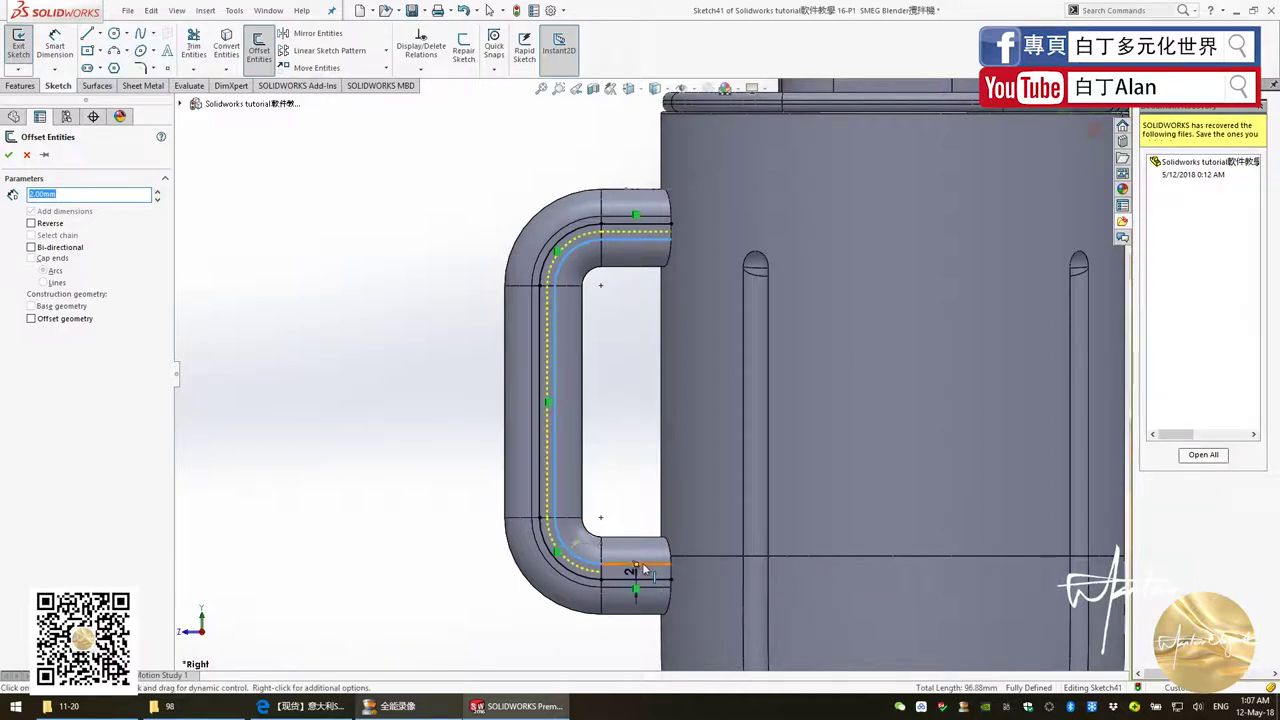
{"action": "left_click", "coordinate": [645, 569]}
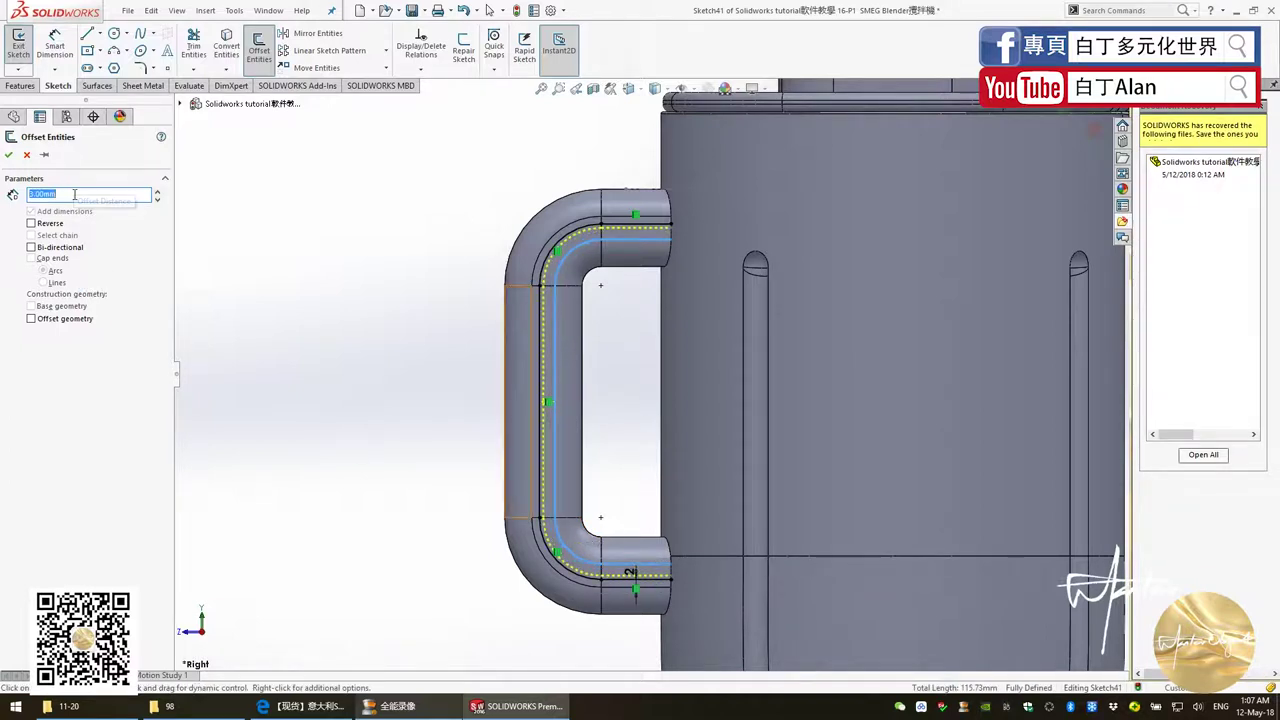
{"action": "left_click", "coordinate": [9, 155]}
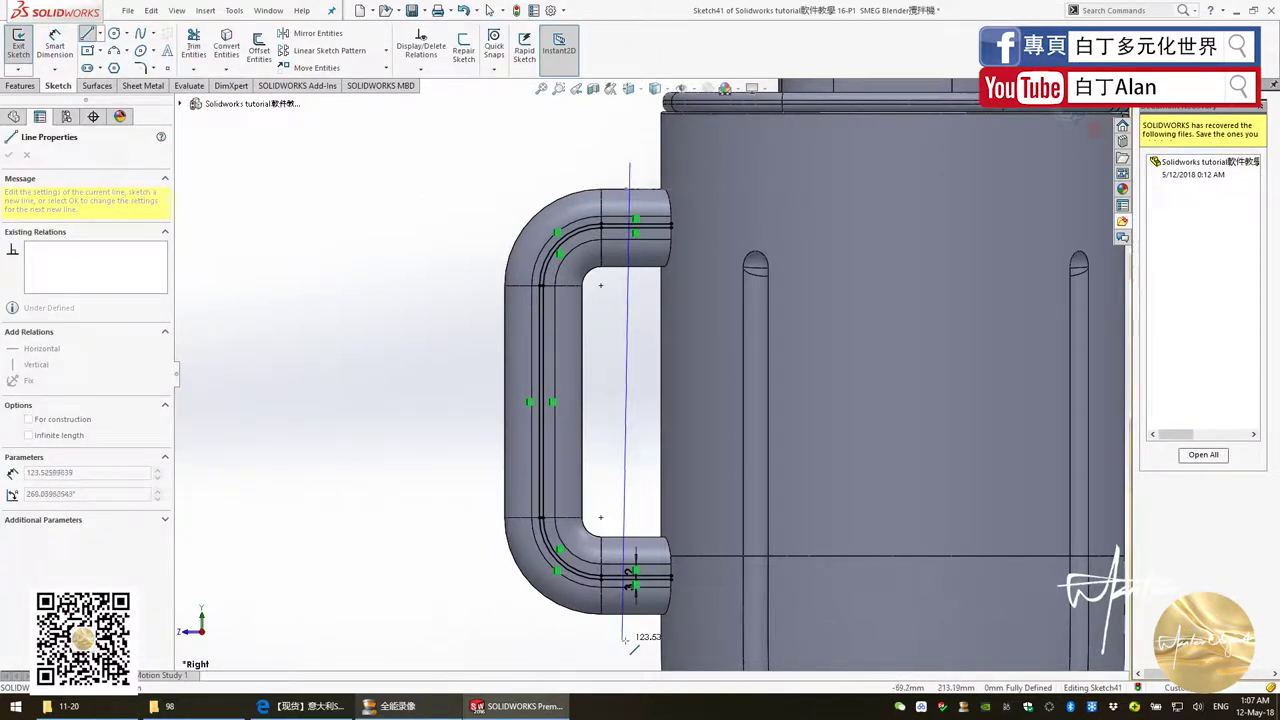
Step: Draw two vertical lines beside the jug wall, running from above the handle to below it
{"action": "double_click", "coordinate": [629, 640]}
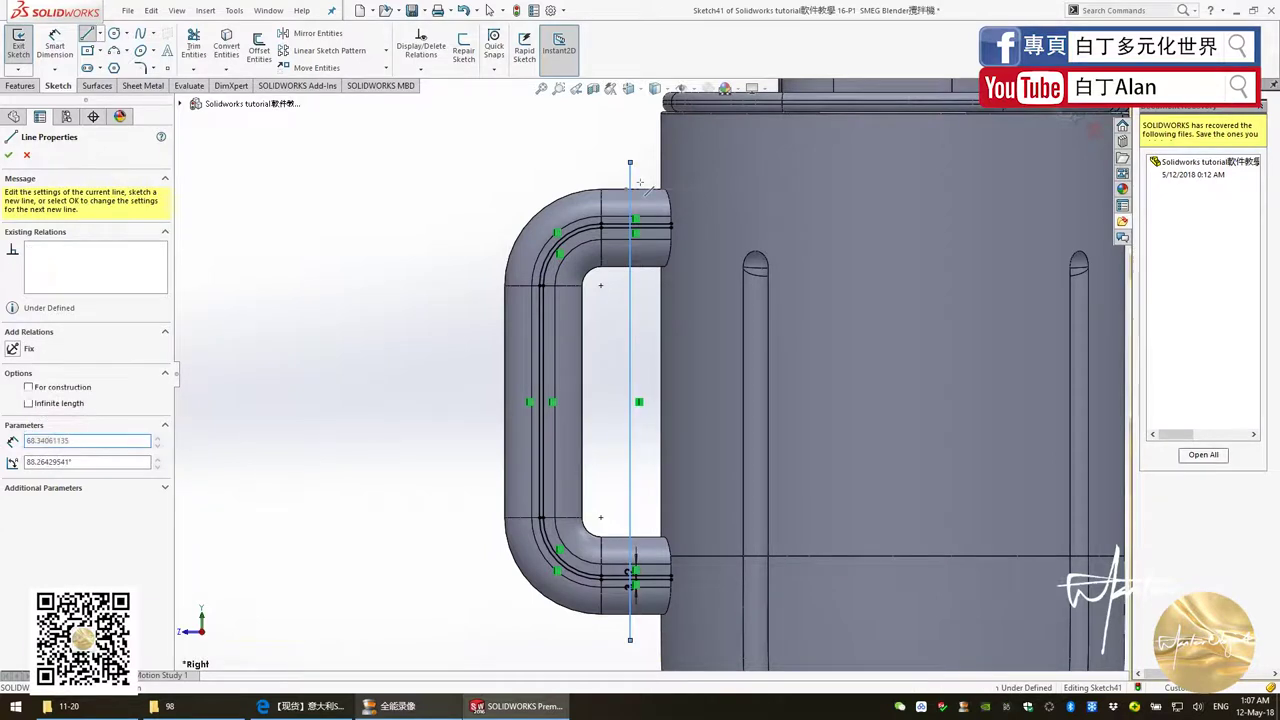
{"action": "key", "text": "Escape"}
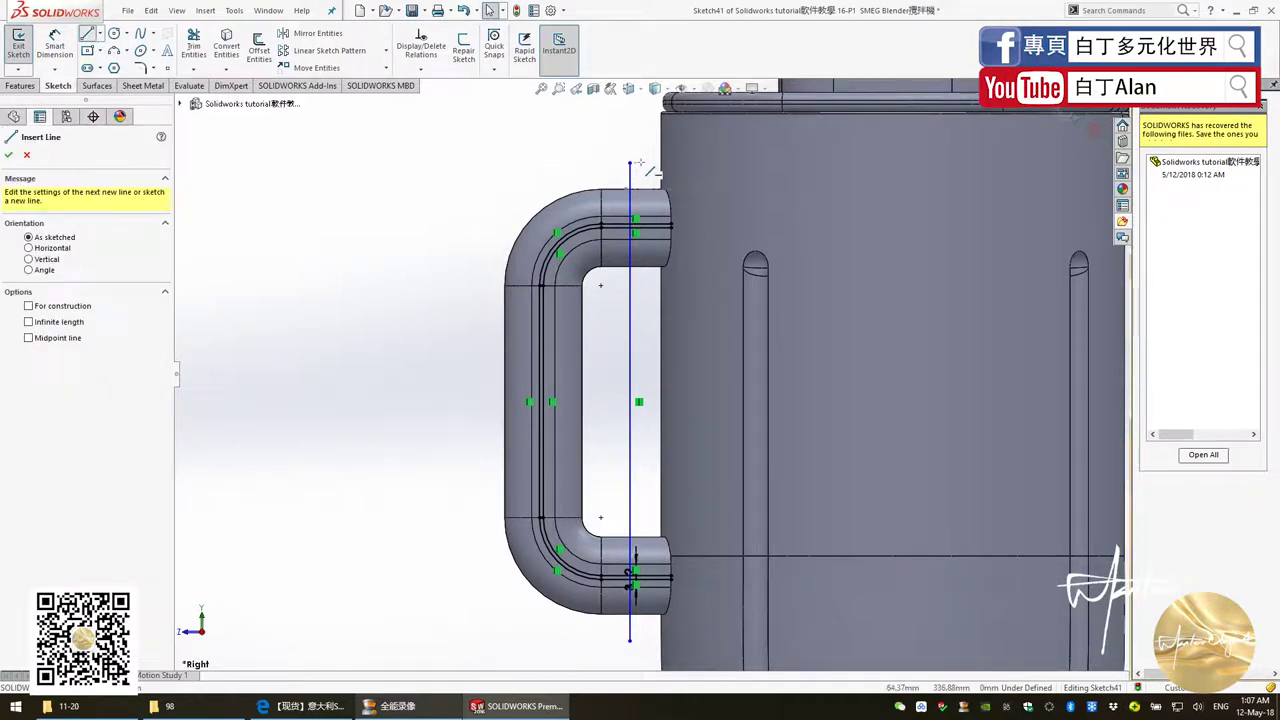
{"action": "left_click", "coordinate": [634, 162]}
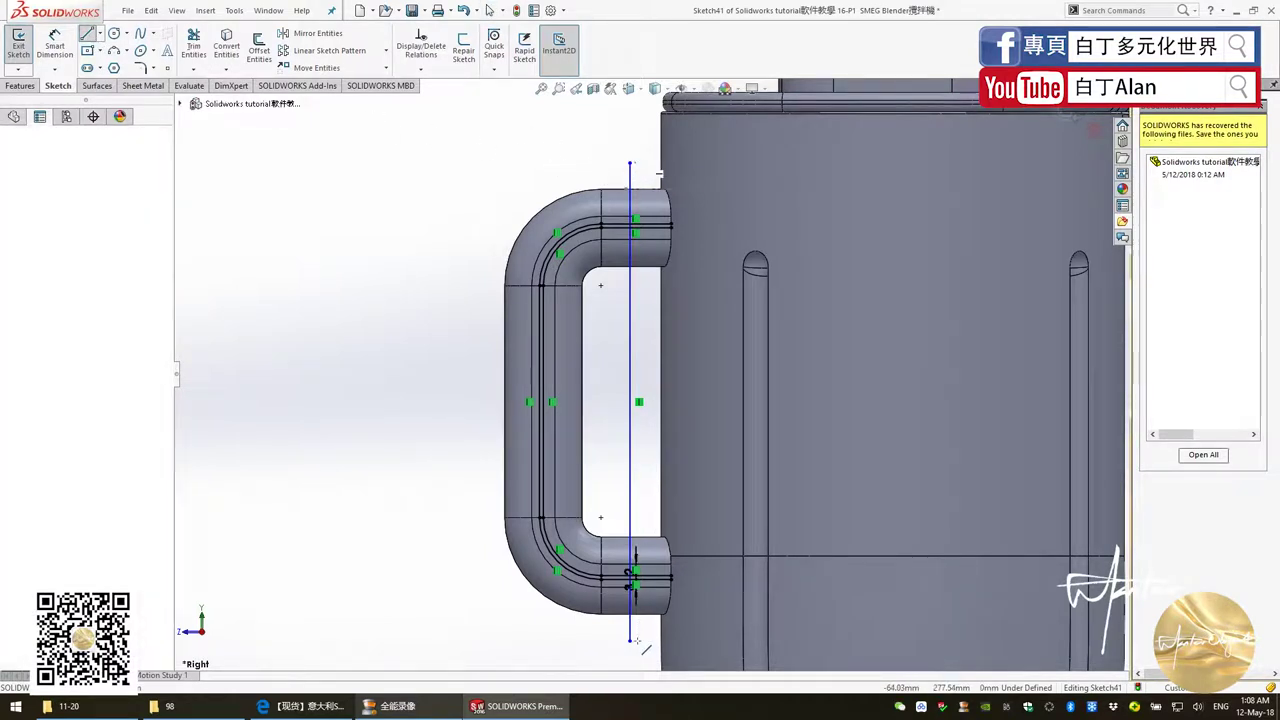
{"action": "left_click", "coordinate": [640, 641]}
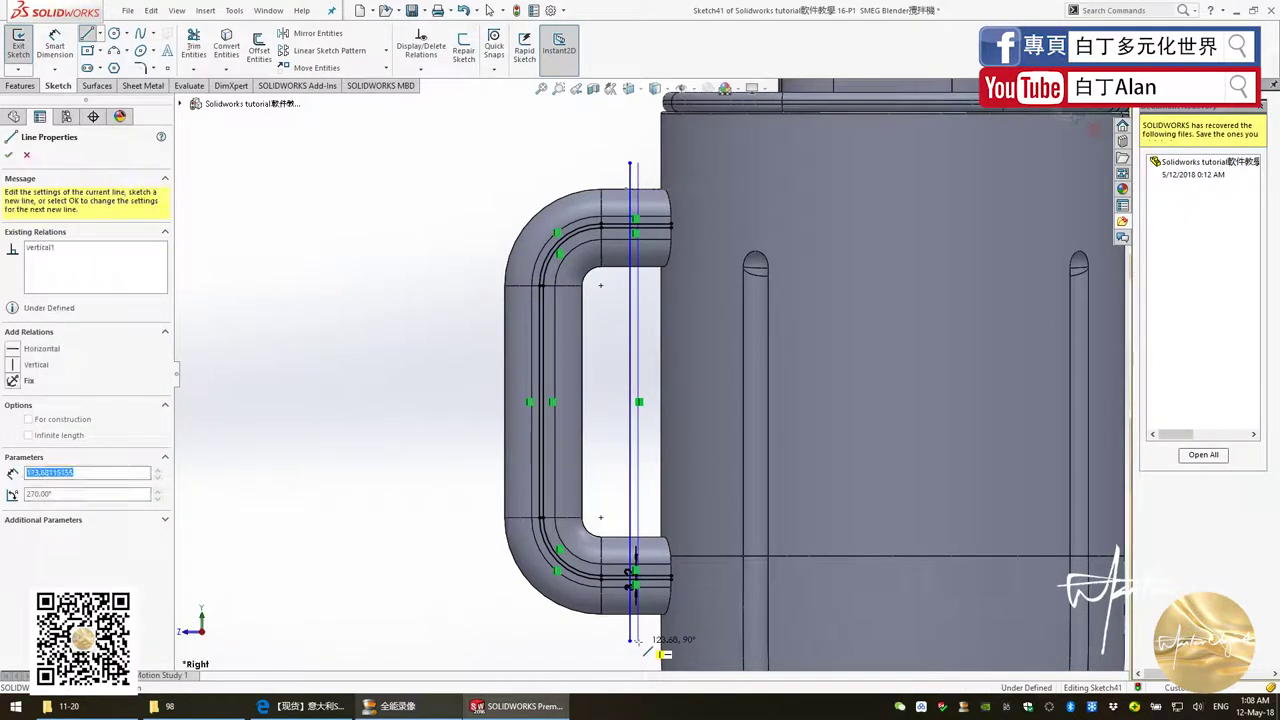
{"action": "left_click", "coordinate": [640, 641]}
{"action": "key", "text": "Escape"}
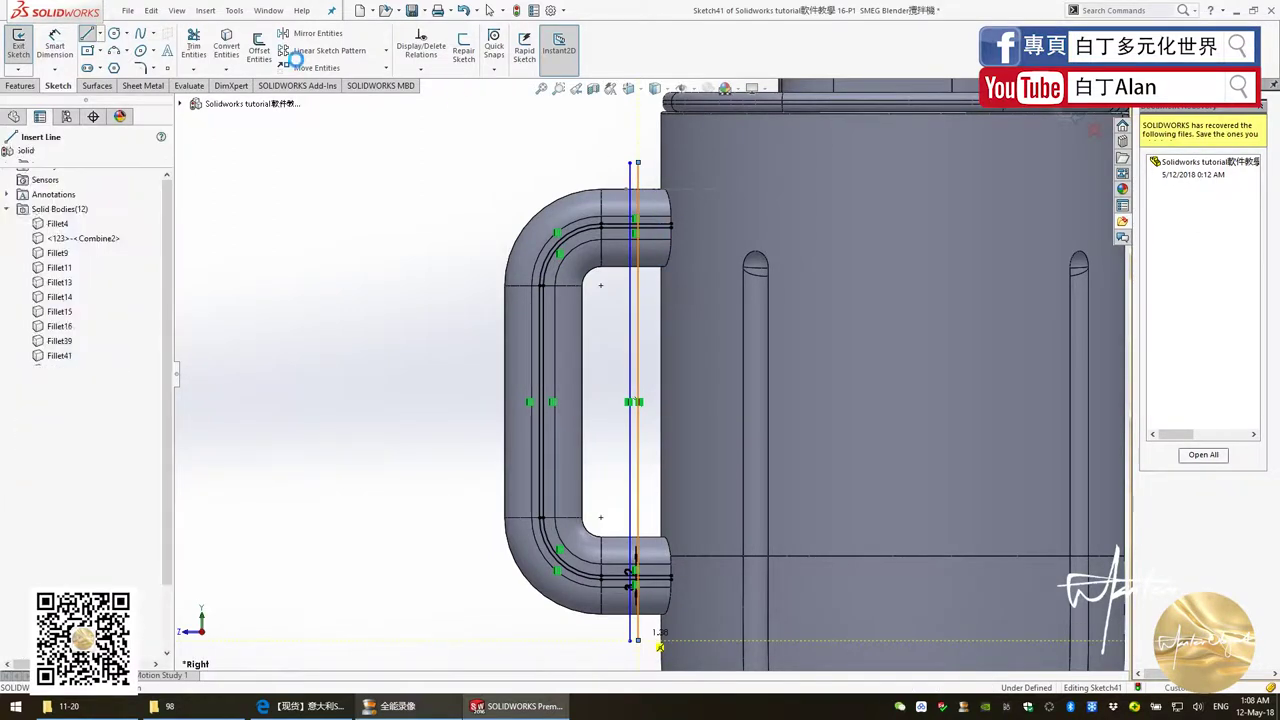
{"action": "key", "text": "Escape"}
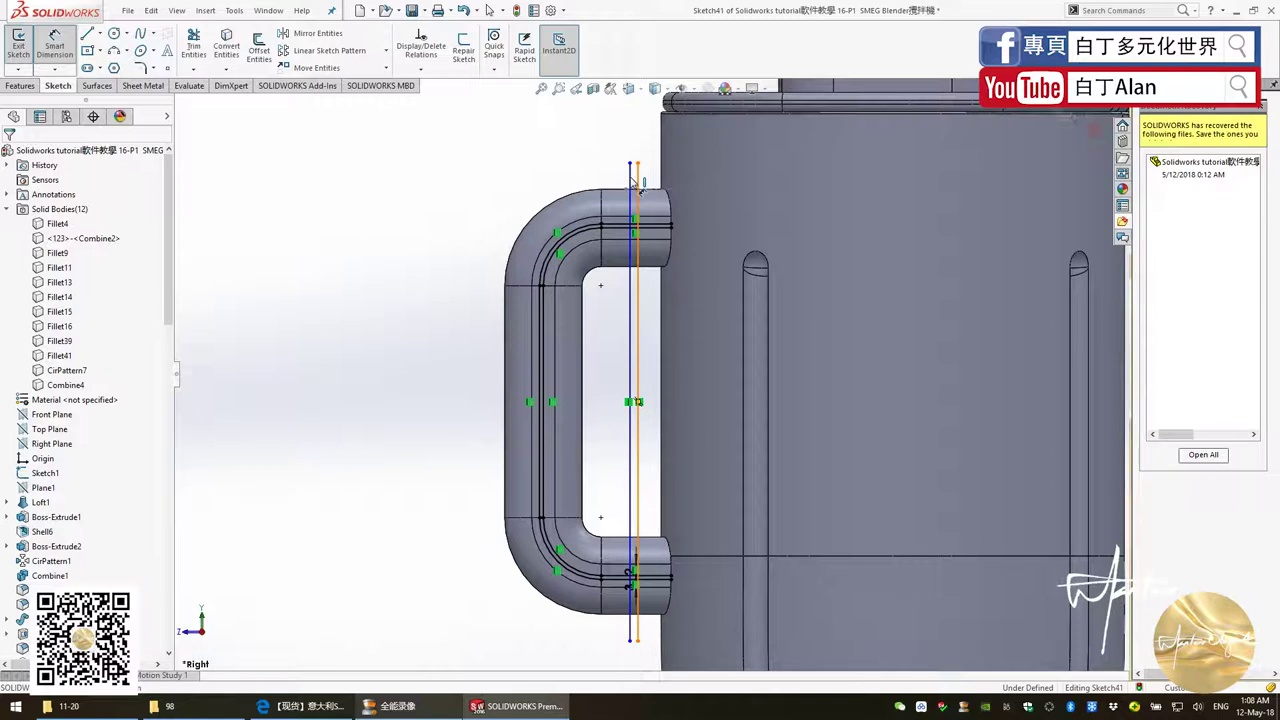
Step: Dimension the spacing between the two vertical lines and change it from 2.07 to 1 mm
{"action": "left_click", "coordinate": [632, 182]}
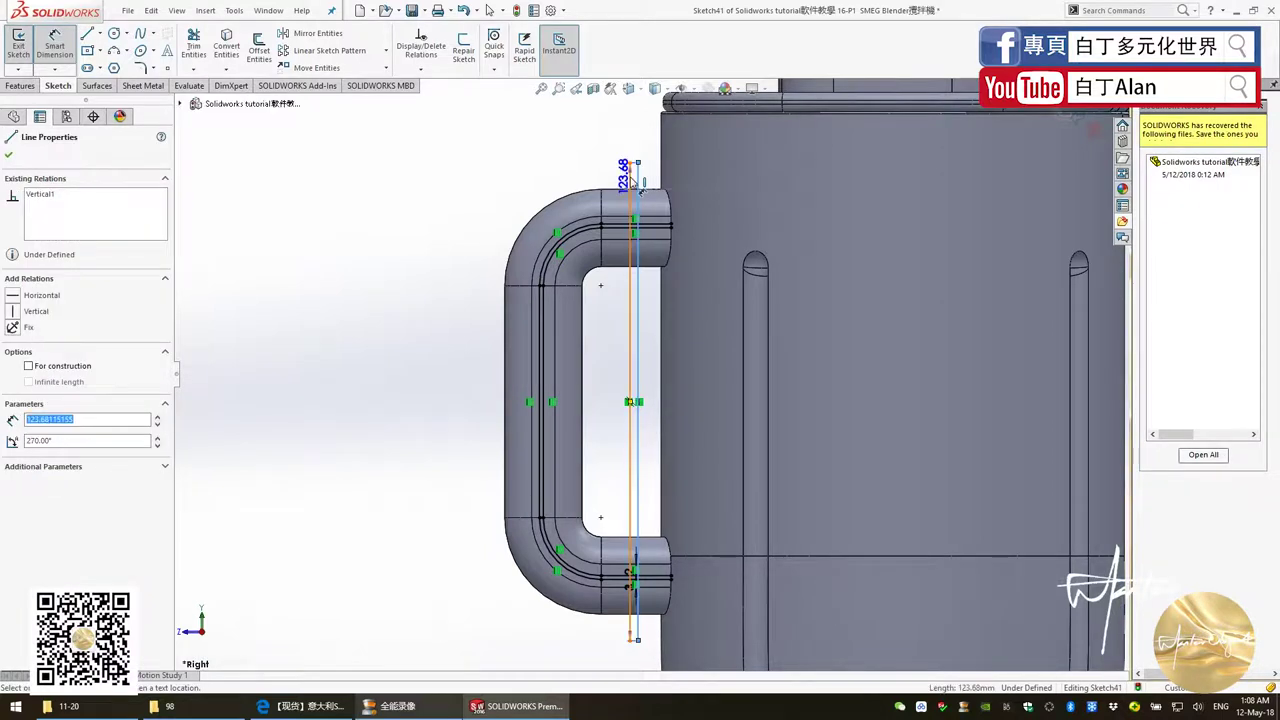
{"action": "key", "text": "Escape"}
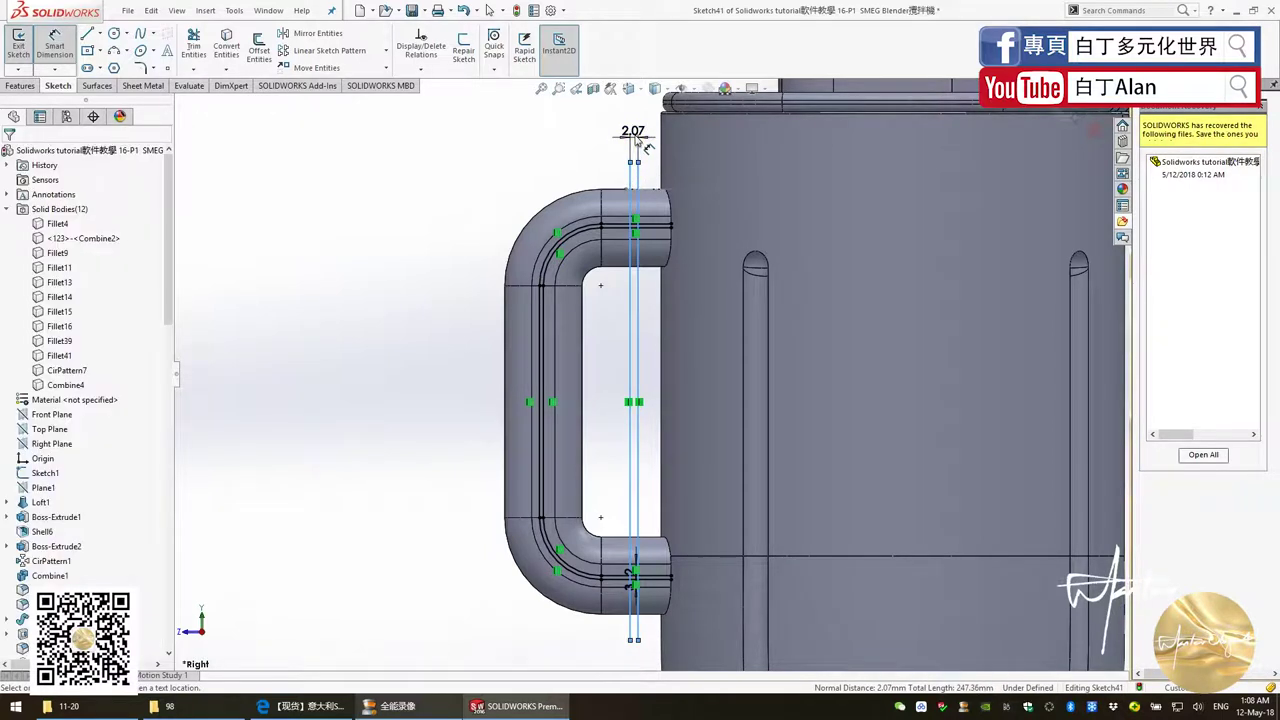
{"action": "left_click", "coordinate": [639, 147]}
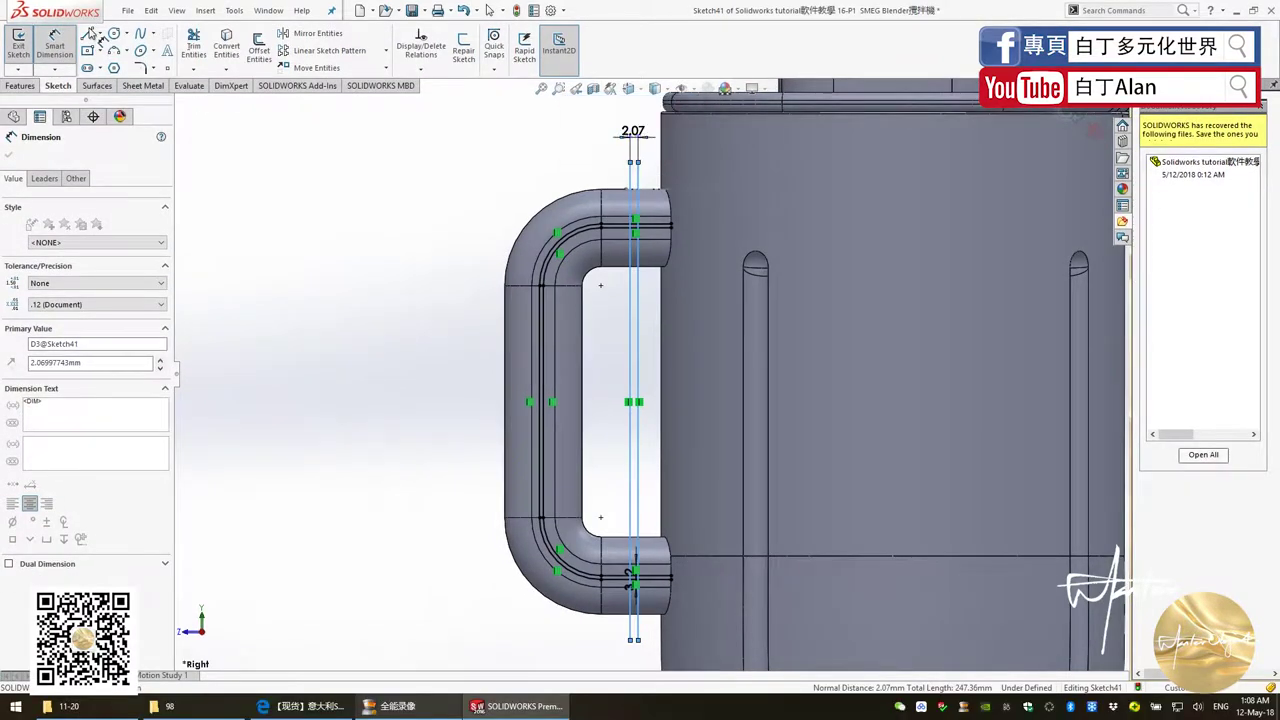
{"action": "double_click", "coordinate": [633, 132]}
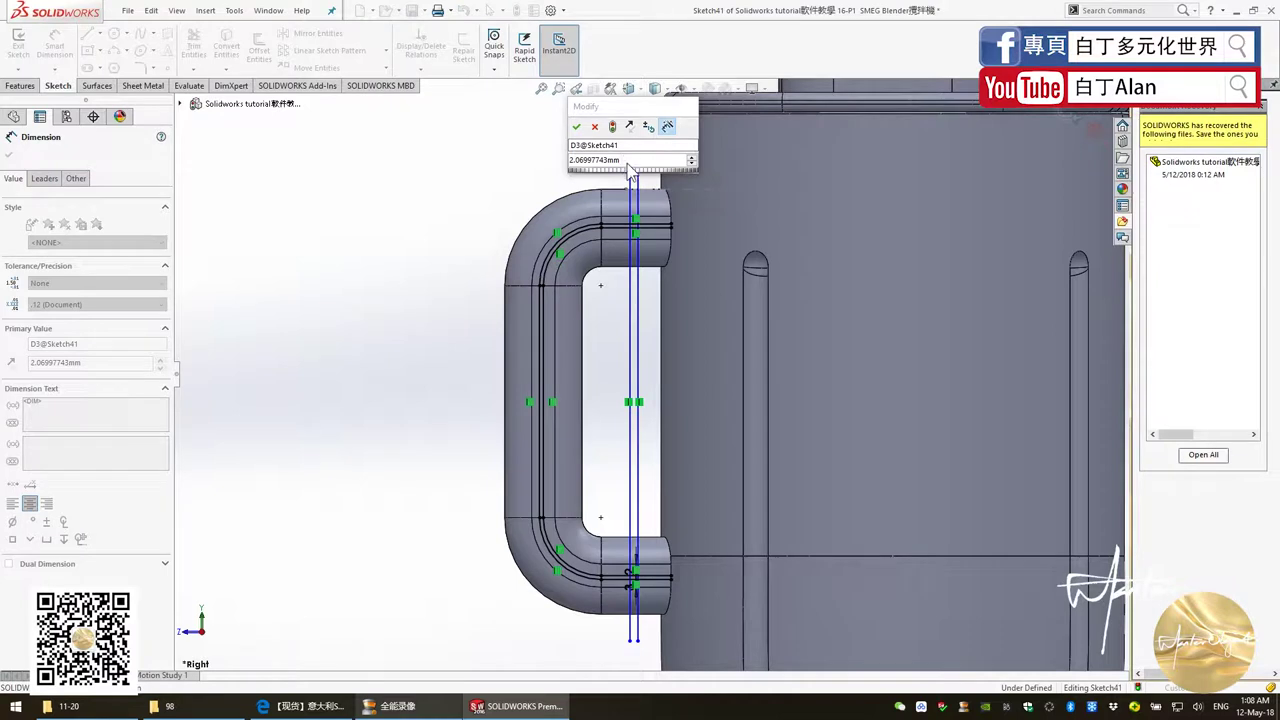
{"action": "left_click", "coordinate": [604, 160]}
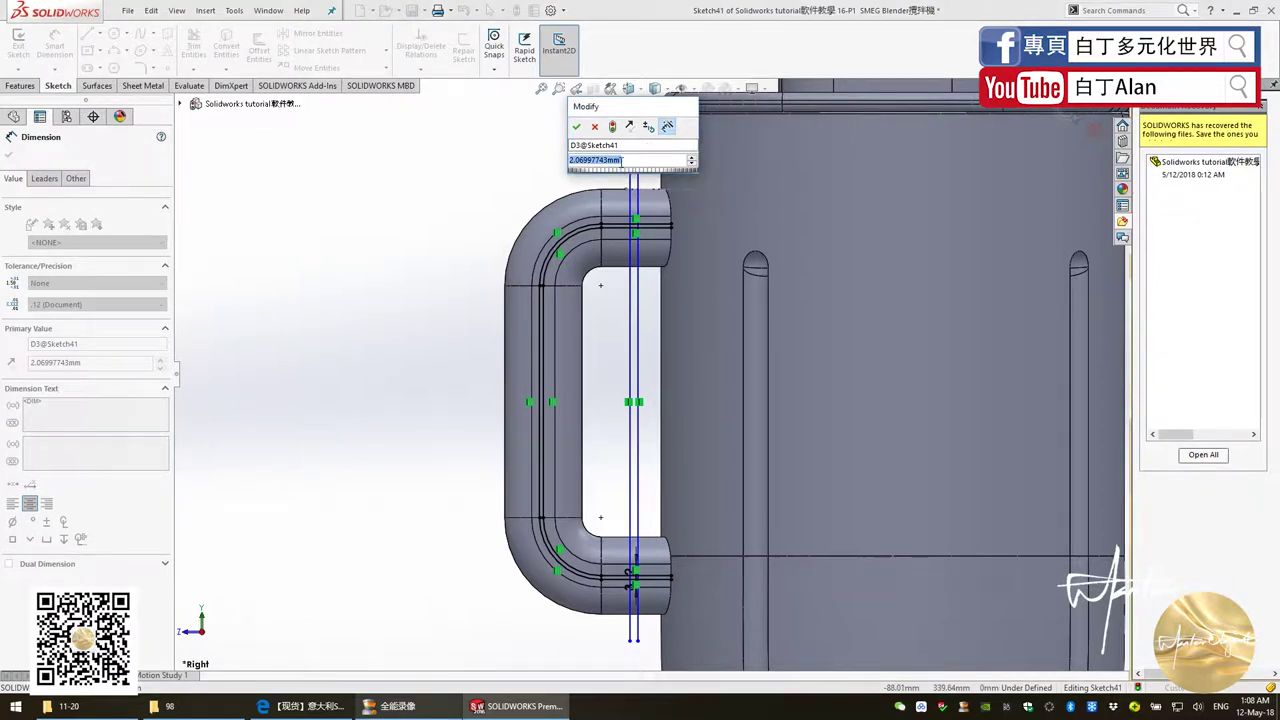
{"action": "type", "text": "1"}
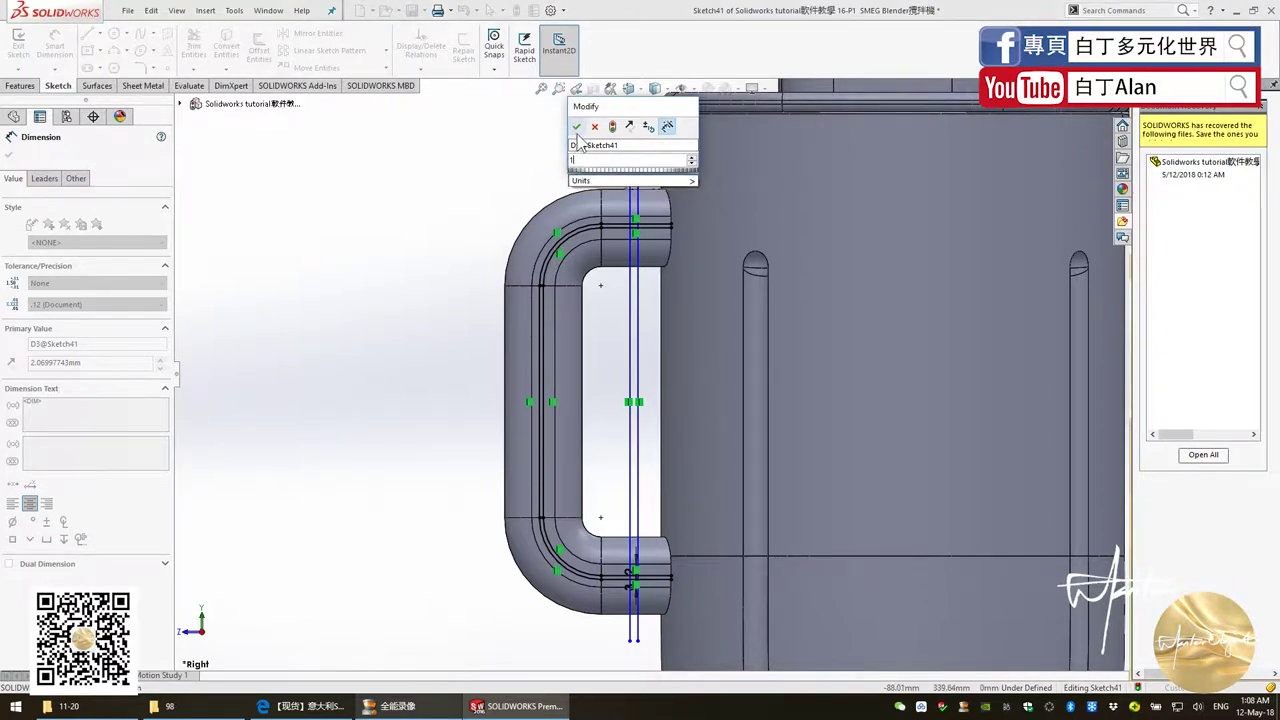
{"action": "left_click", "coordinate": [578, 132]}
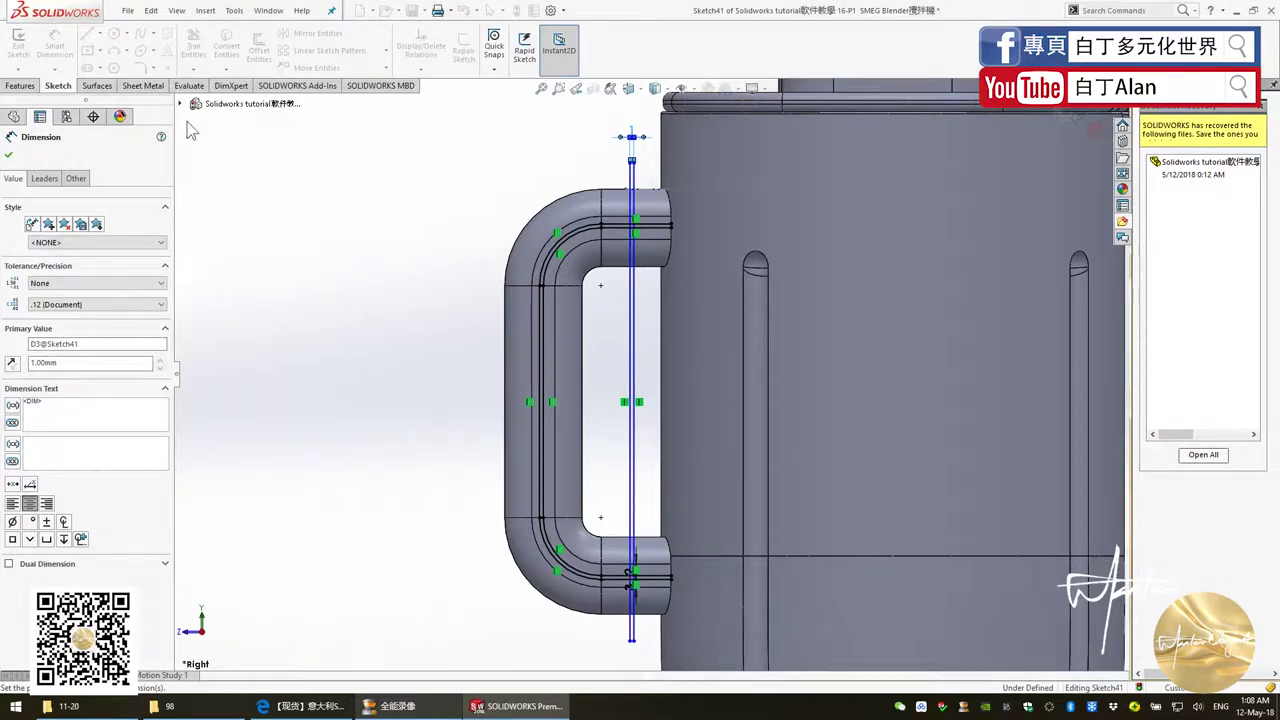
{"action": "key", "text": "Escape"}
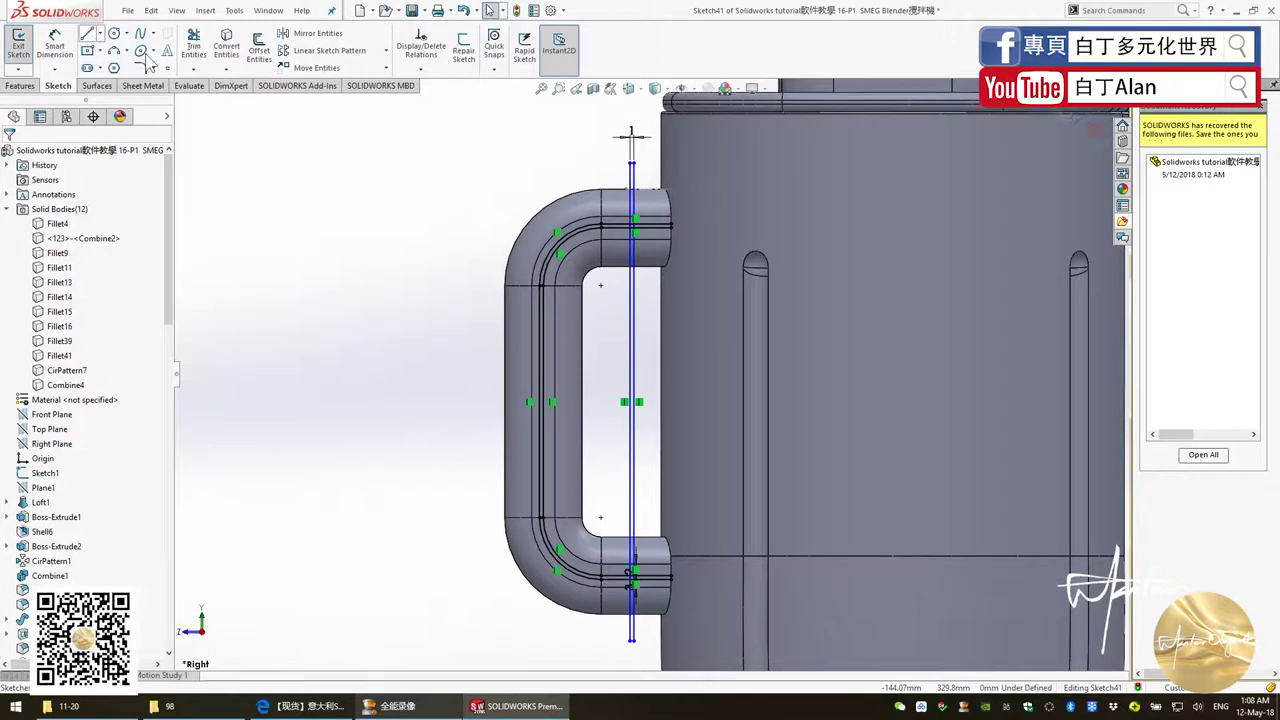
Step: Join the top ends of the two vertical lines with a short horizontal line
{"action": "scroll", "coordinate": [648, 143], "scroll_direction": "down", "scroll_amount": 2}
{"action": "scroll", "coordinate": [586, 214], "scroll_direction": "down", "scroll_amount": 2}
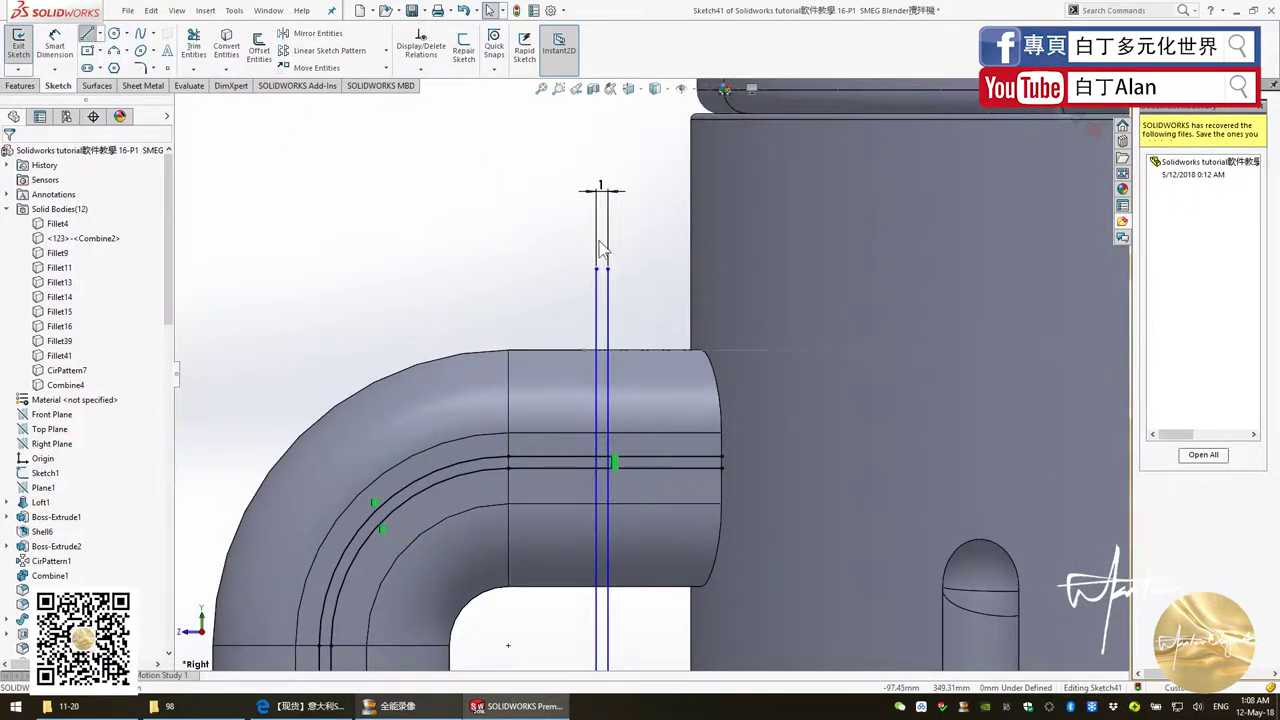
{"action": "left_click", "coordinate": [603, 271]}
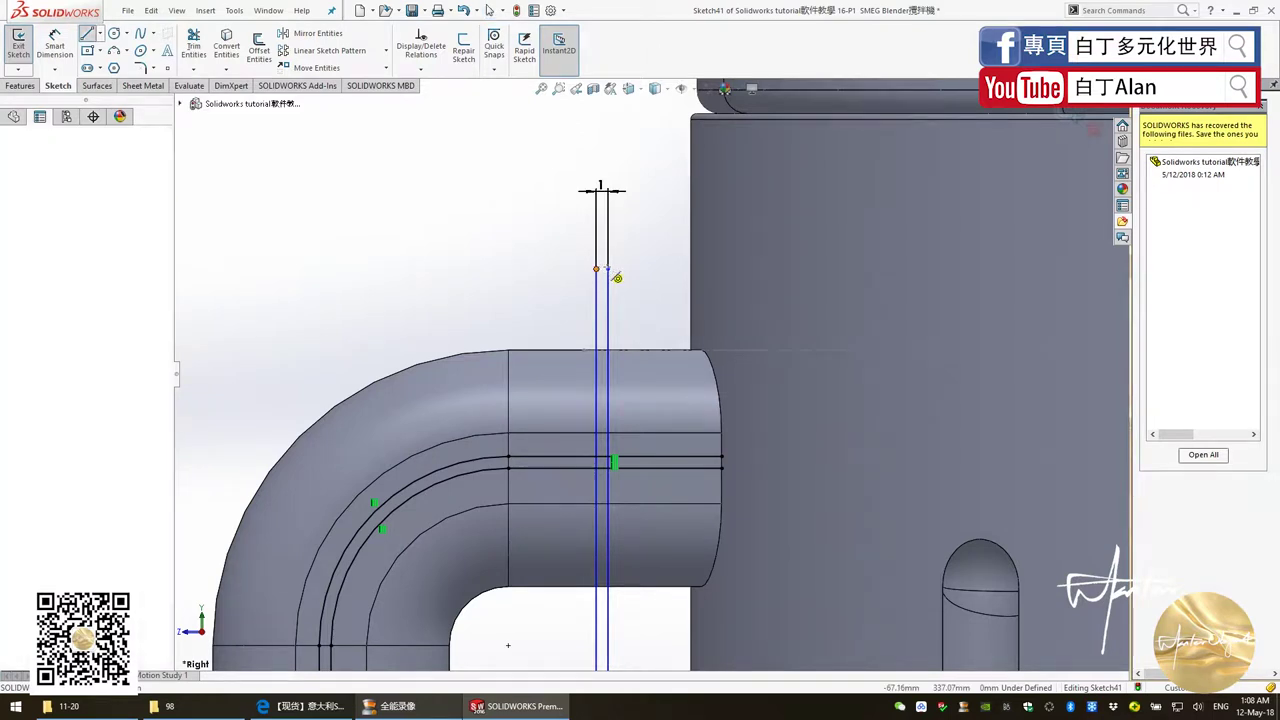
{"action": "left_click", "coordinate": [608, 270]}
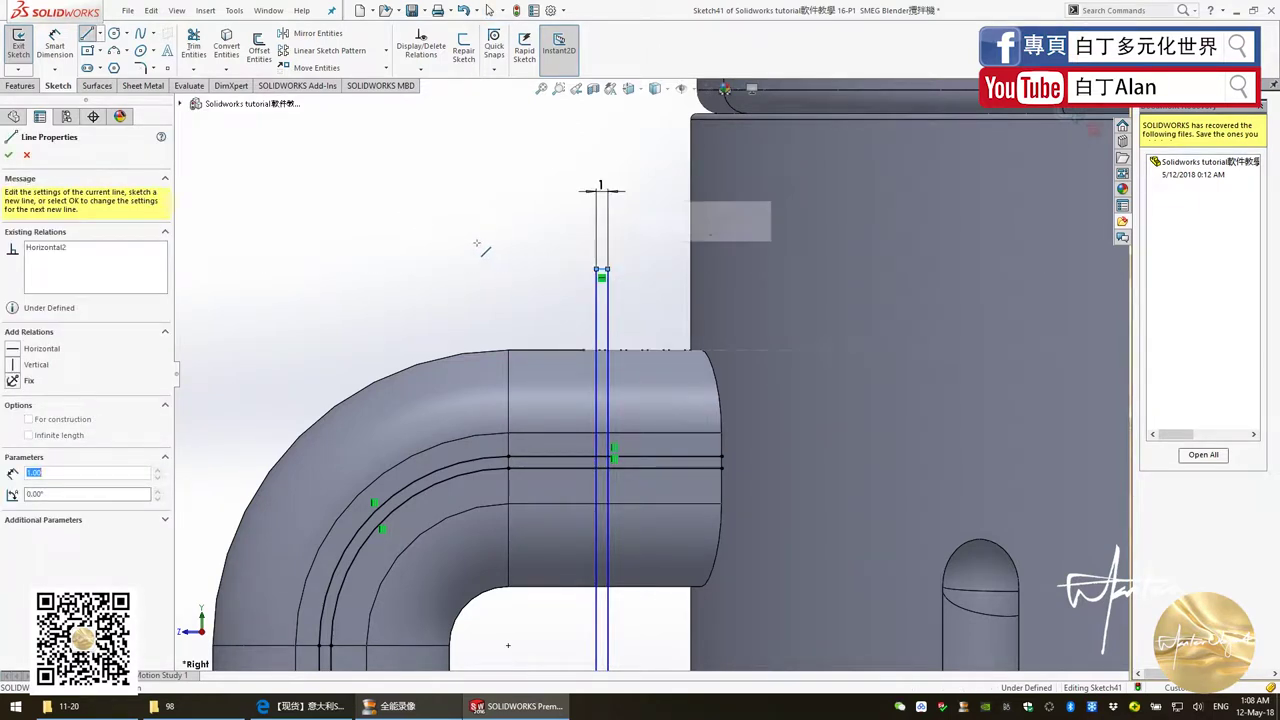
{"action": "scroll", "coordinate": [476, 246], "scroll_direction": "down", "scroll_amount": 5}
{"action": "key", "text": "Escape"}
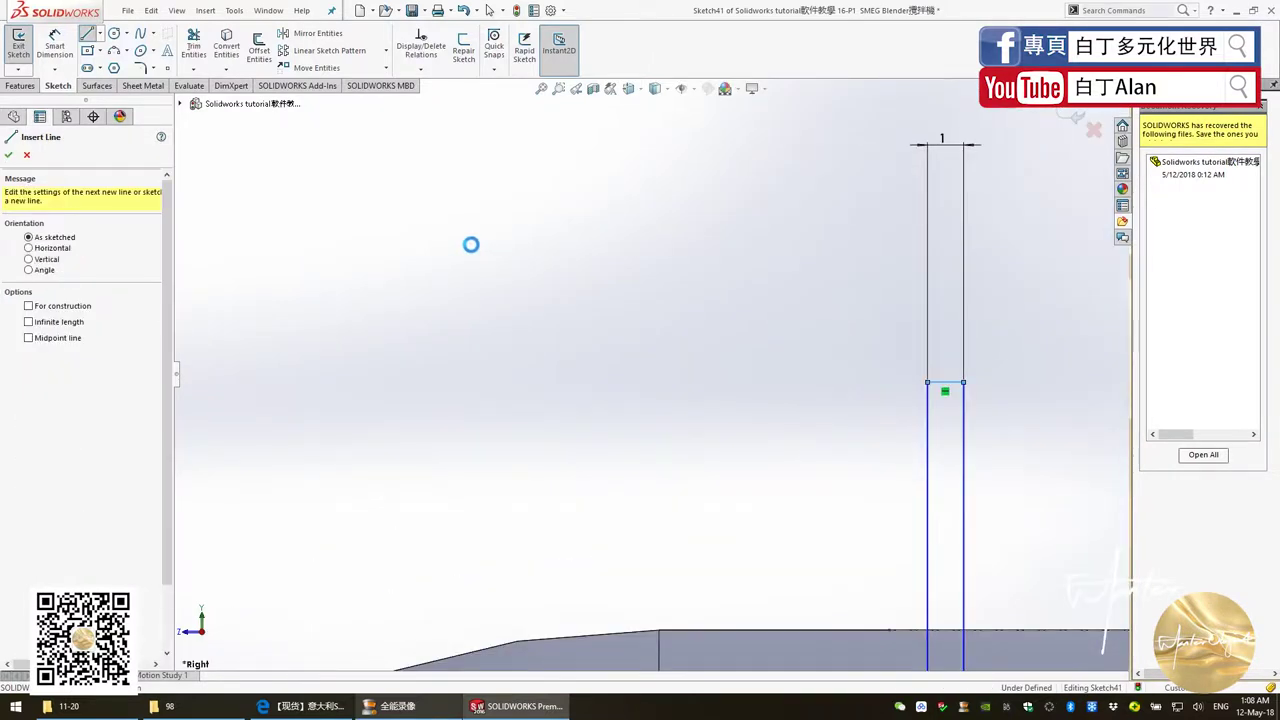
{"action": "key", "text": "Escape"}
Step: Close the bottom ends of the vertical lines with another short horizontal line
{"action": "scroll", "coordinate": [486, 277], "scroll_direction": "up", "scroll_amount": 3}
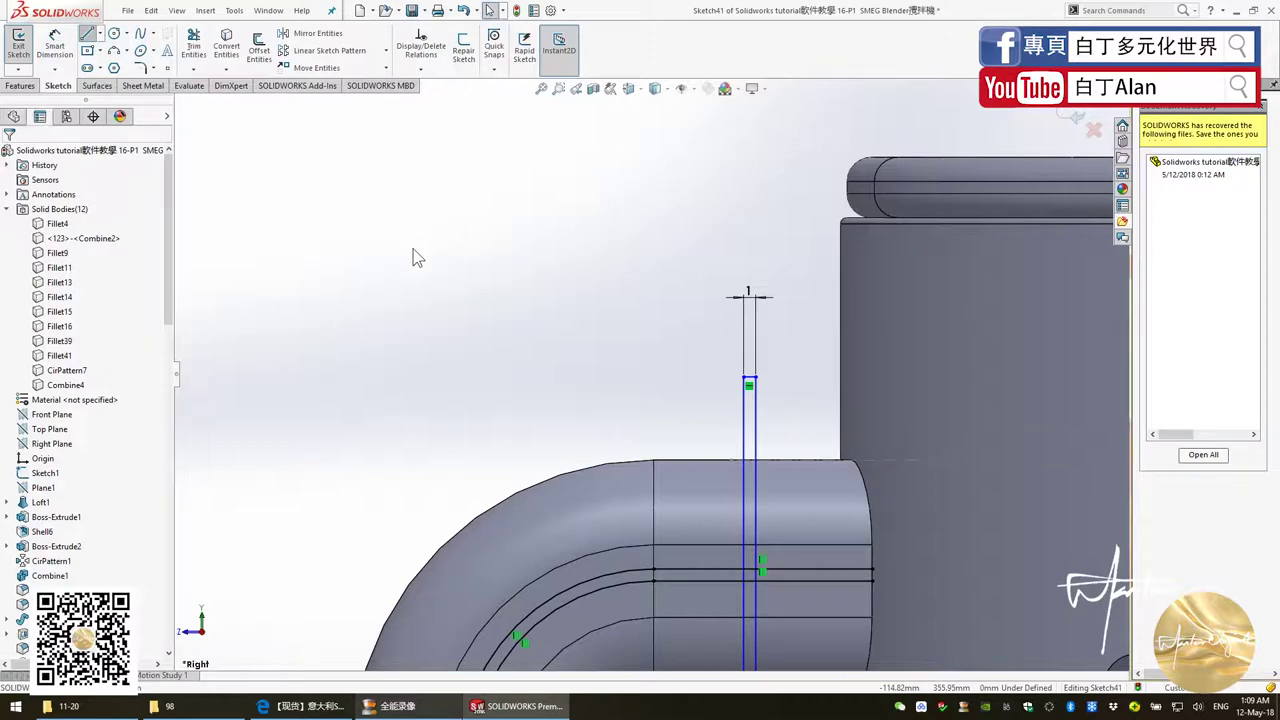
{"action": "key", "text": "l"}
{"action": "scroll", "coordinate": [640, 370], "scroll_direction": "up", "scroll_amount": 2}
{"action": "scroll", "coordinate": [640, 380], "scroll_direction": "up", "scroll_amount": 2}
{"action": "scroll", "coordinate": [640, 380], "scroll_direction": "up", "scroll_amount": 3}
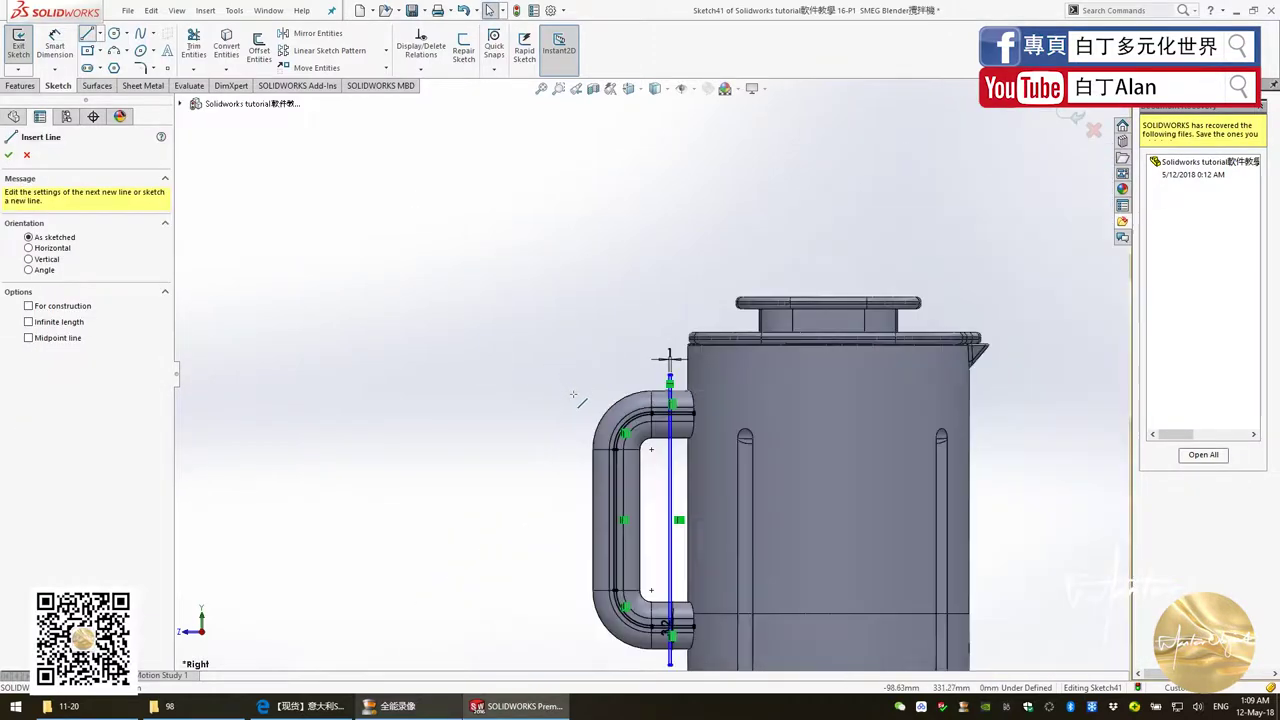
{"action": "scroll", "coordinate": [665, 585], "scroll_direction": "down", "scroll_amount": 2}
{"action": "scroll", "coordinate": [663, 560], "scroll_direction": "down", "scroll_amount": 2}
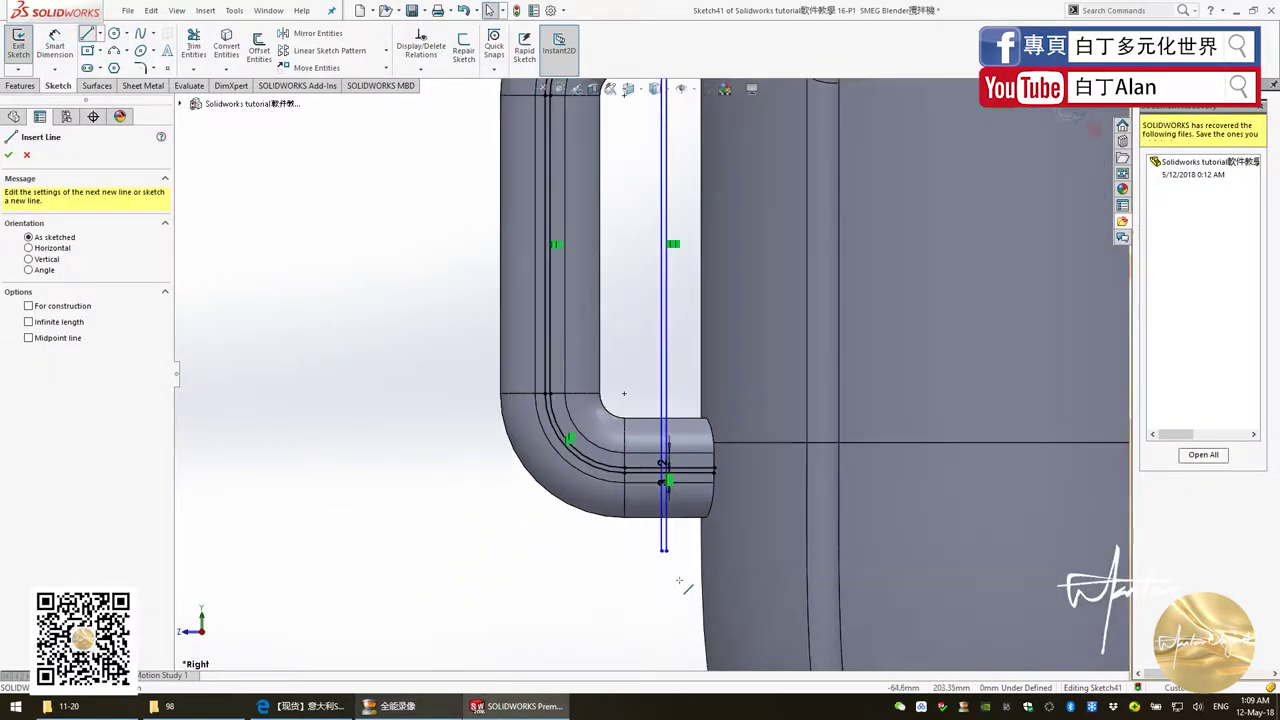
{"action": "scroll", "coordinate": [657, 528], "scroll_direction": "down", "scroll_amount": 2}
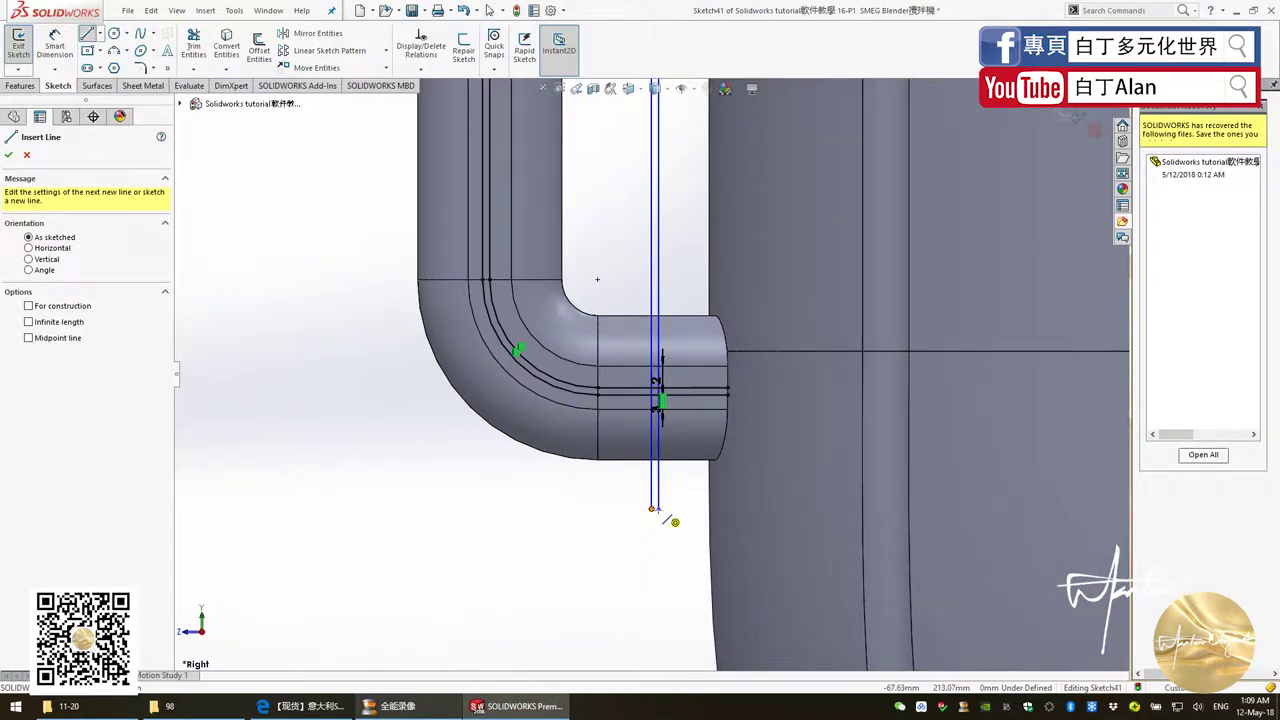
{"action": "left_click", "coordinate": [668, 517]}
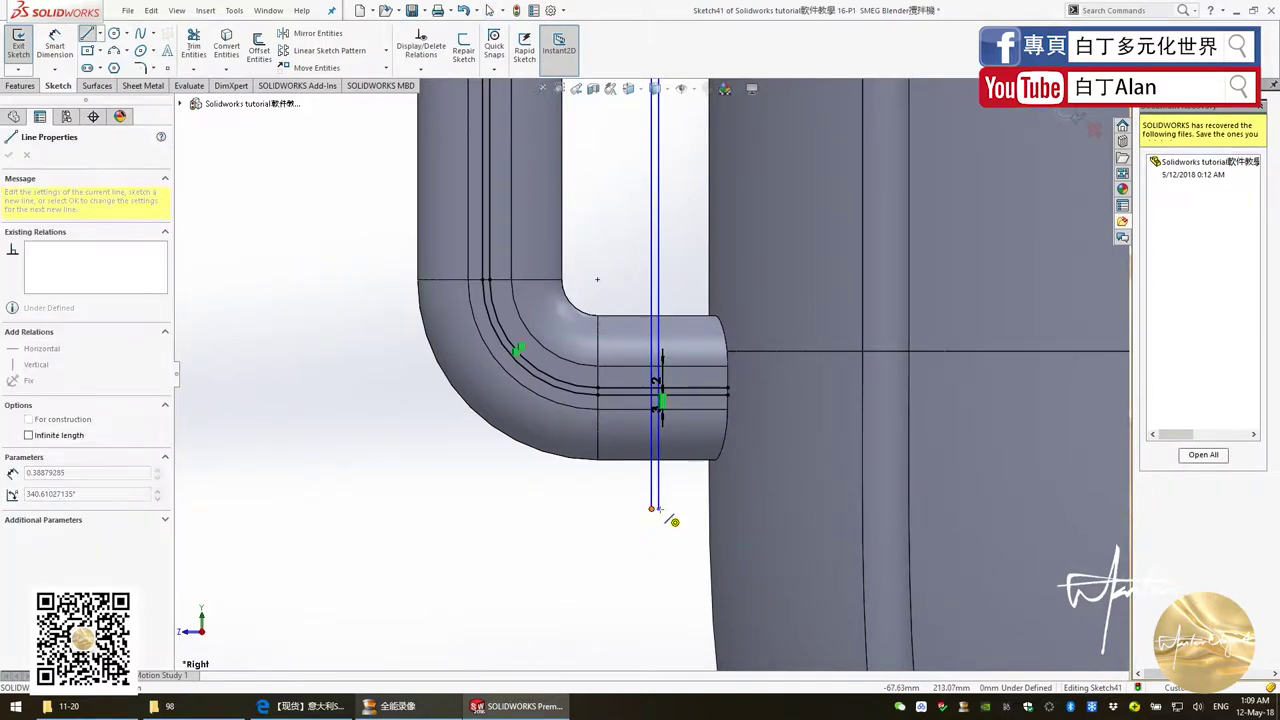
{"action": "left_click", "coordinate": [656, 508]}
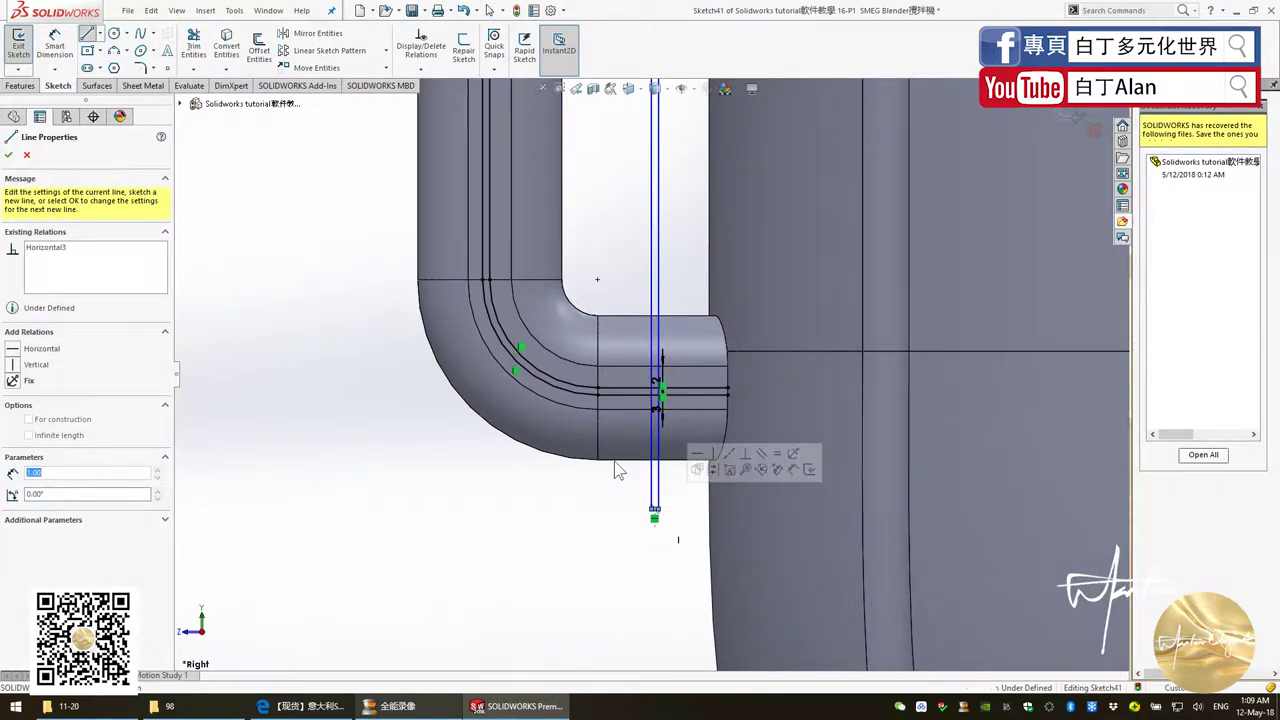
Step: Power-trim the unwanted vertical line pieces at the lower handle joint
{"action": "key", "text": "Escape"}
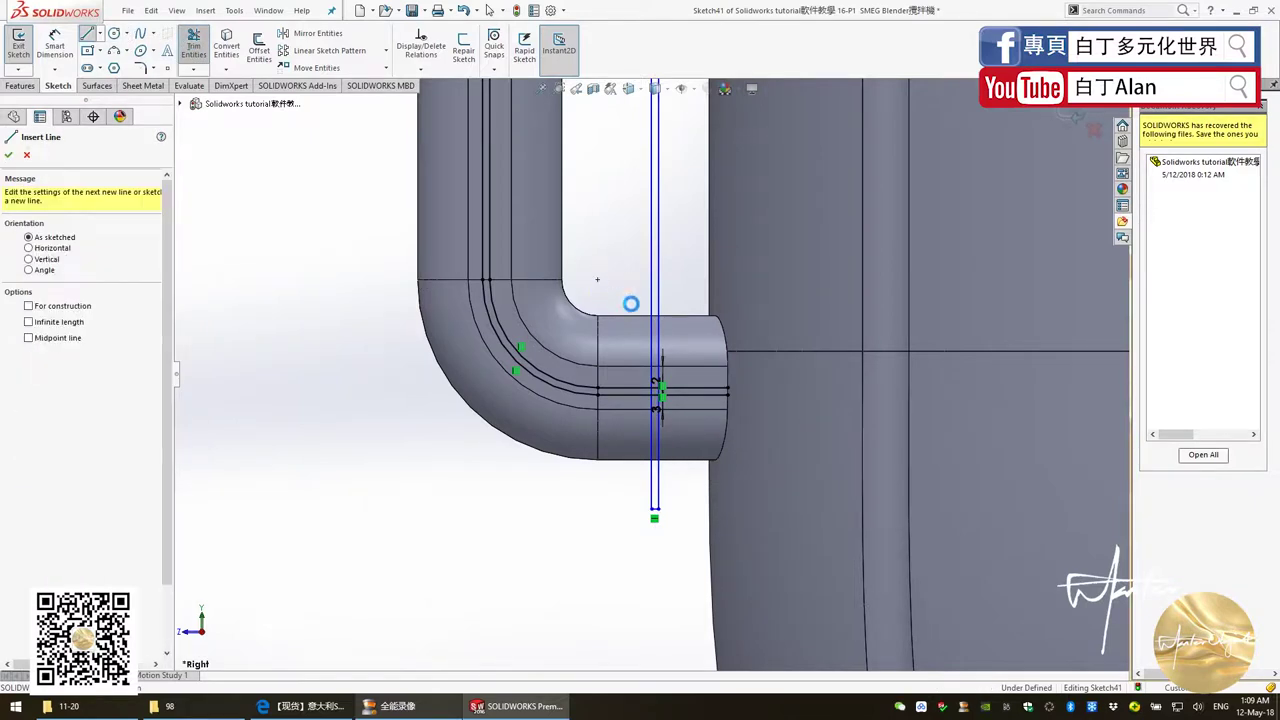
{"action": "key", "text": "Escape"}
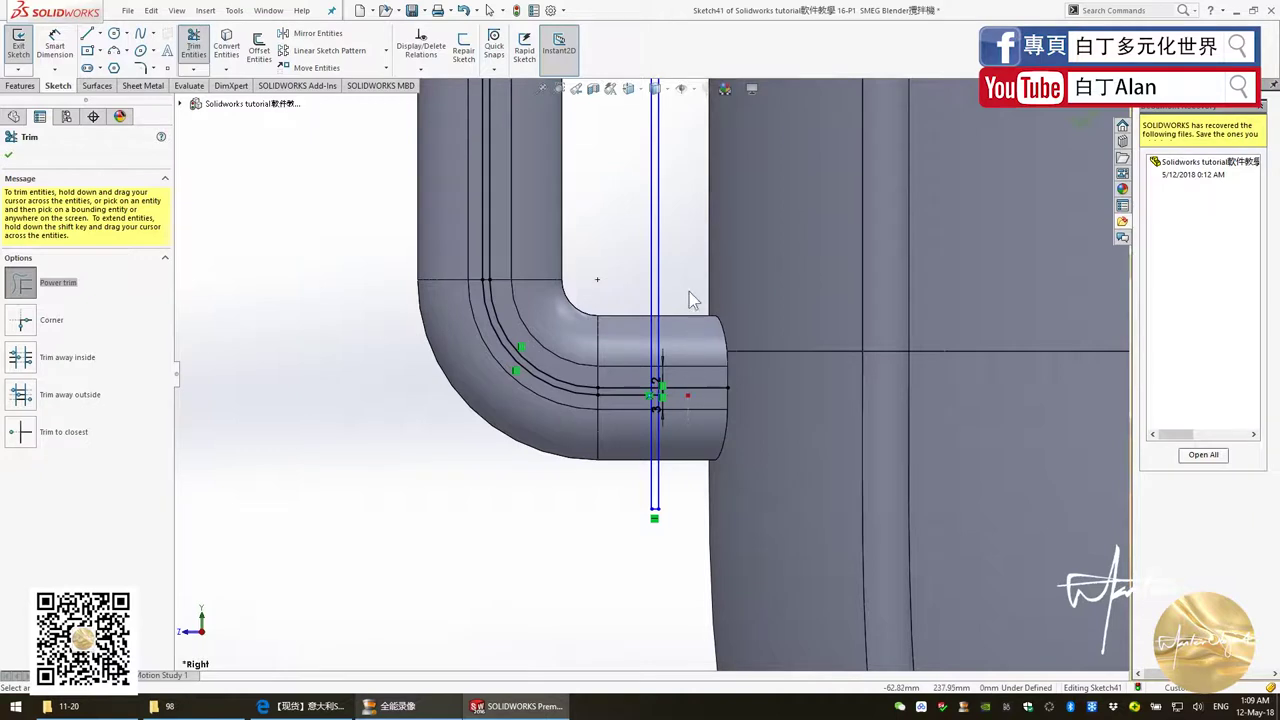
{"action": "left_click_drag", "start_coordinate": [660, 230], "coordinate": [636, 232]}
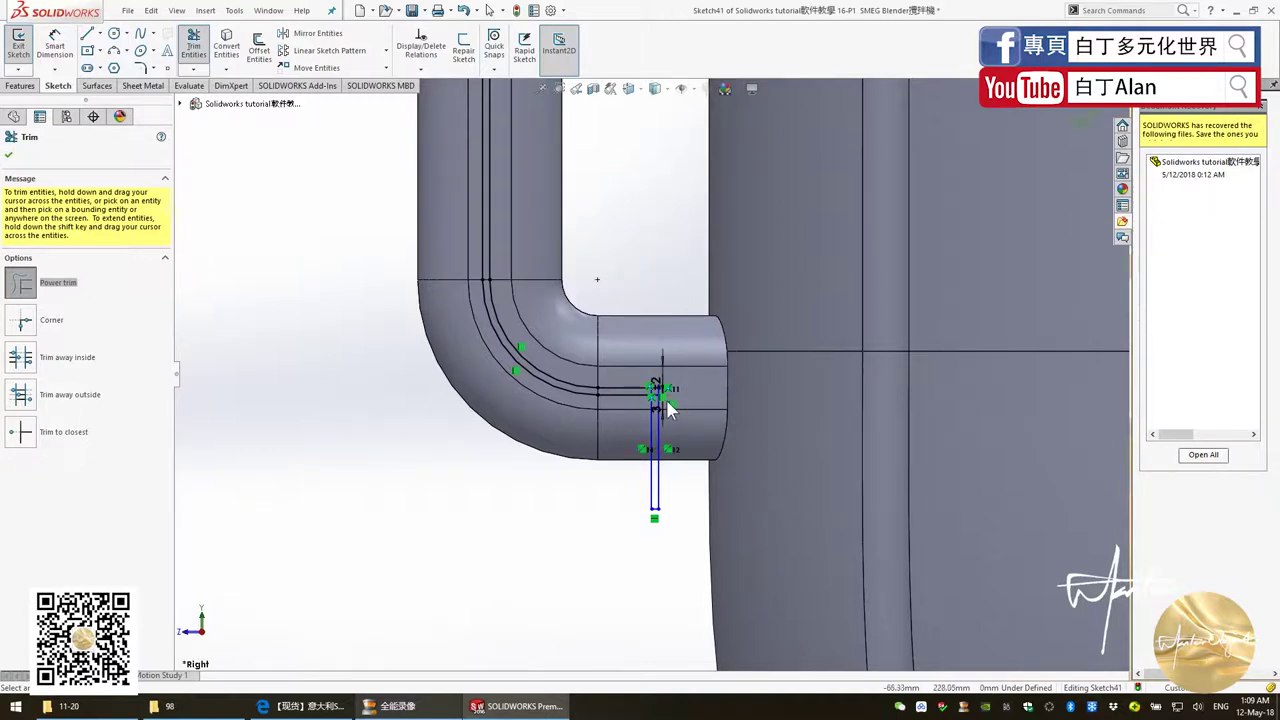
{"action": "scroll", "coordinate": [662, 405], "scroll_direction": "down", "scroll_amount": 1}
{"action": "scroll", "coordinate": [655, 395], "scroll_direction": "down", "scroll_amount": 2}
{"action": "scroll", "coordinate": [640, 388], "scroll_direction": "down", "scroll_amount": 2}
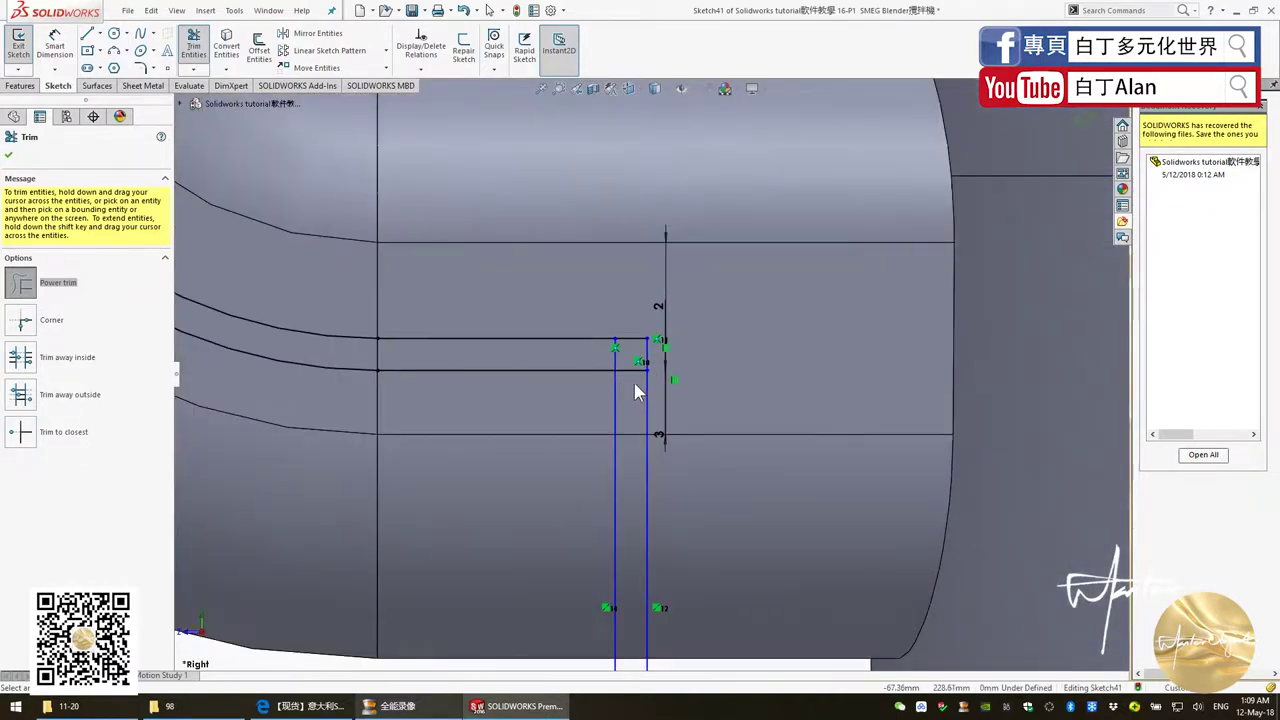
Step: Trim the leftover stub at the upper joint so the lines end at the handle edges
{"action": "scroll", "coordinate": [640, 434], "scroll_direction": "up", "scroll_amount": 1}
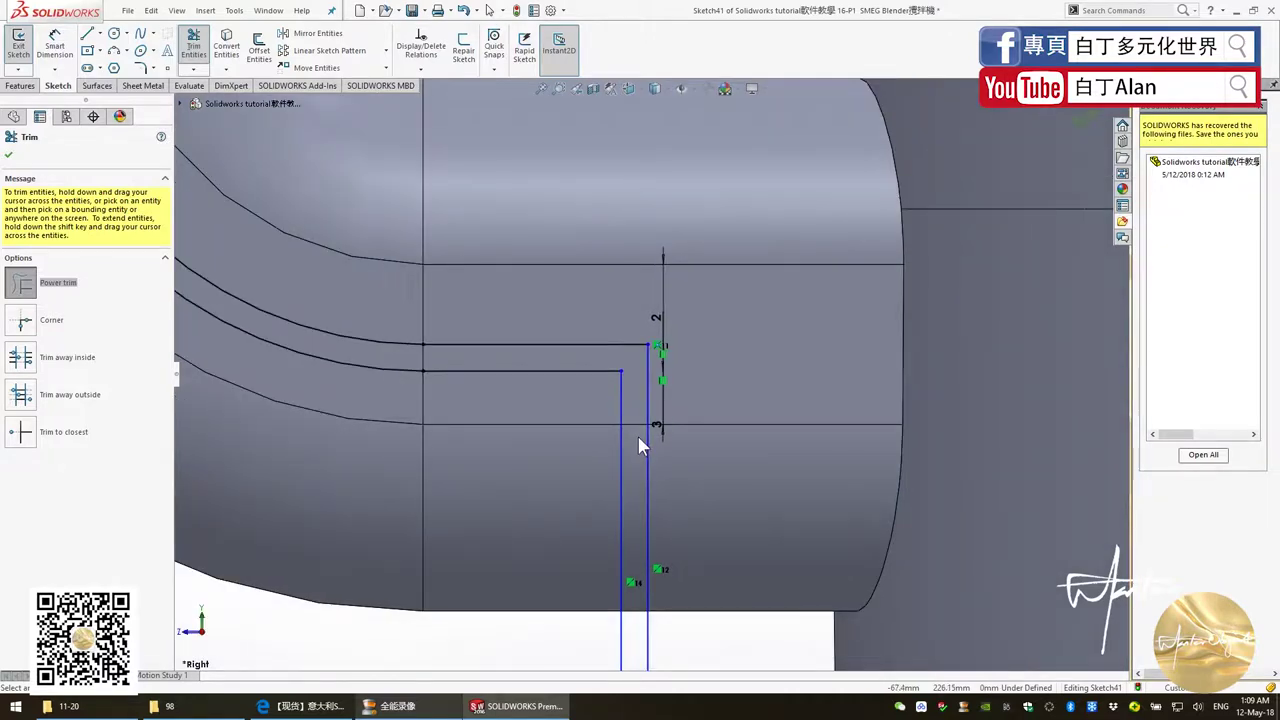
{"action": "scroll", "coordinate": [640, 440], "scroll_direction": "up", "scroll_amount": 1}
{"action": "scroll", "coordinate": [640, 447], "scroll_direction": "up", "scroll_amount": 1}
{"action": "scroll", "coordinate": [640, 447], "scroll_direction": "up", "scroll_amount": 1}
{"action": "scroll", "coordinate": [640, 447], "scroll_direction": "up", "scroll_amount": 1}
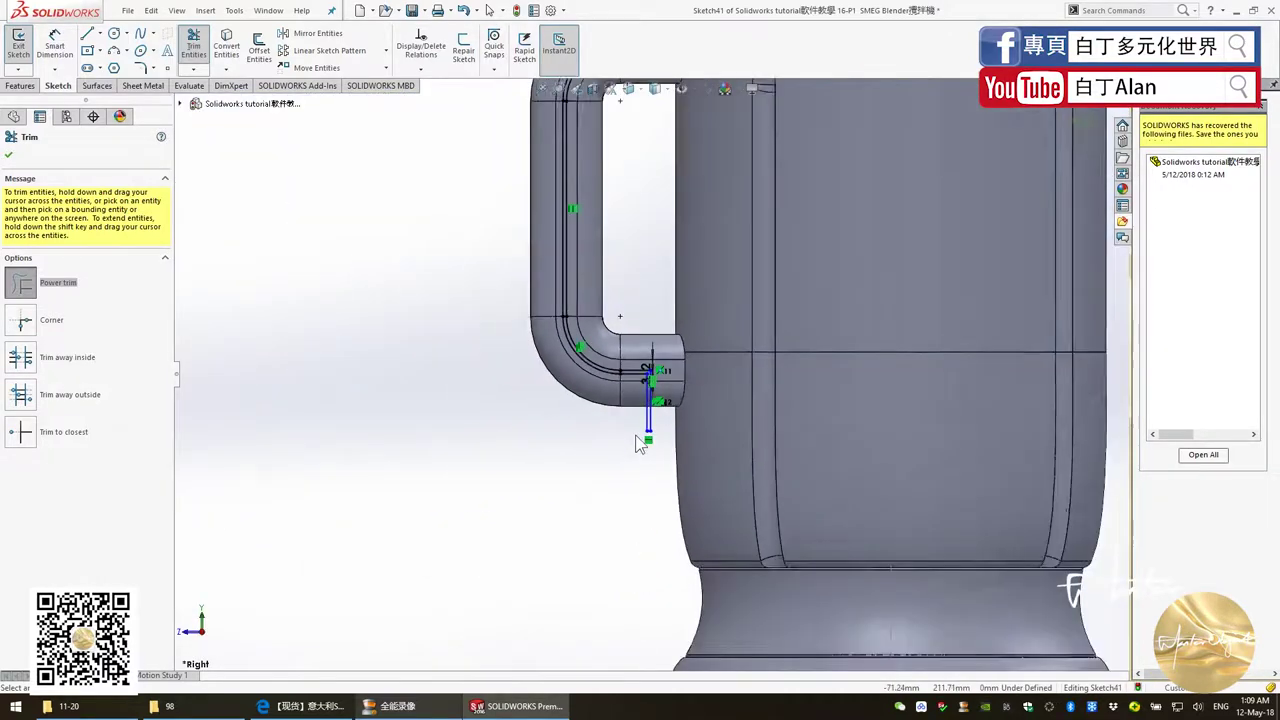
{"action": "scroll", "coordinate": [645, 420], "scroll_direction": "up", "scroll_amount": 2}
{"action": "scroll", "coordinate": [648, 245], "scroll_direction": "down", "scroll_amount": 2}
{"action": "scroll", "coordinate": [624, 273], "scroll_direction": "down", "scroll_amount": 1}
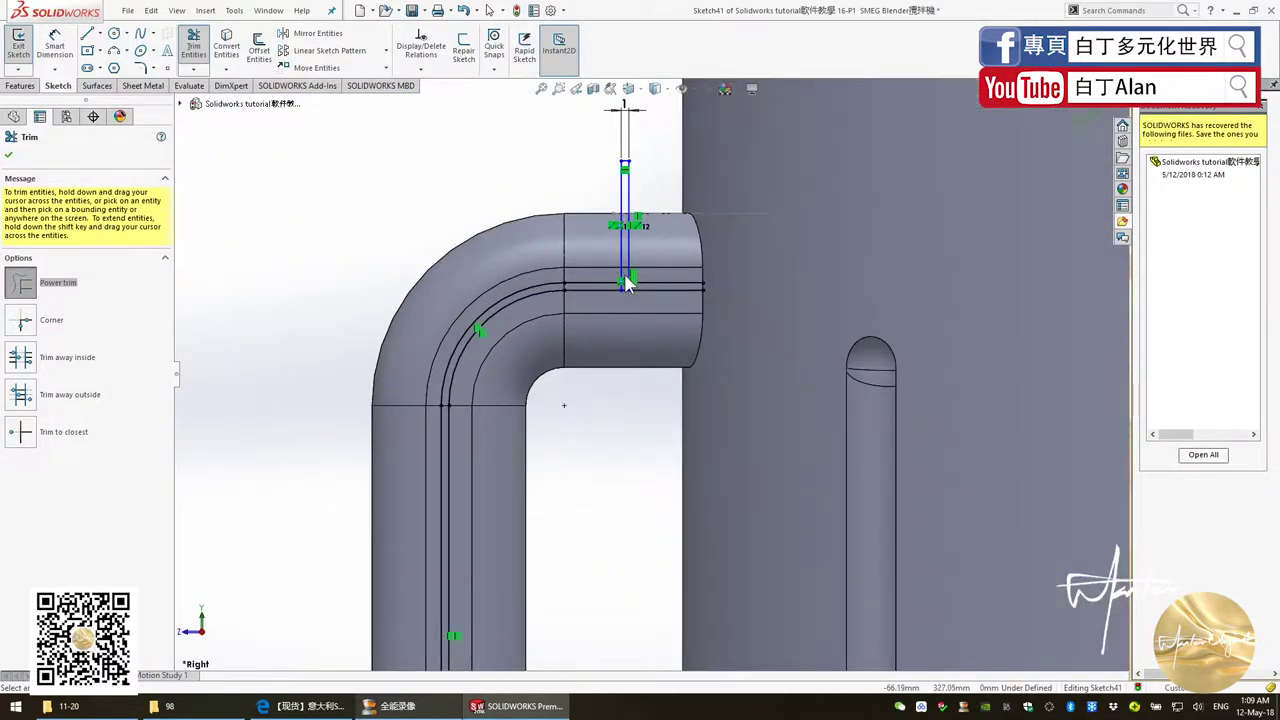
{"action": "scroll", "coordinate": [607, 391], "scroll_direction": "down", "scroll_amount": 2}
{"action": "left_click_drag", "start_coordinate": [612, 410], "coordinate": [586, 436]}
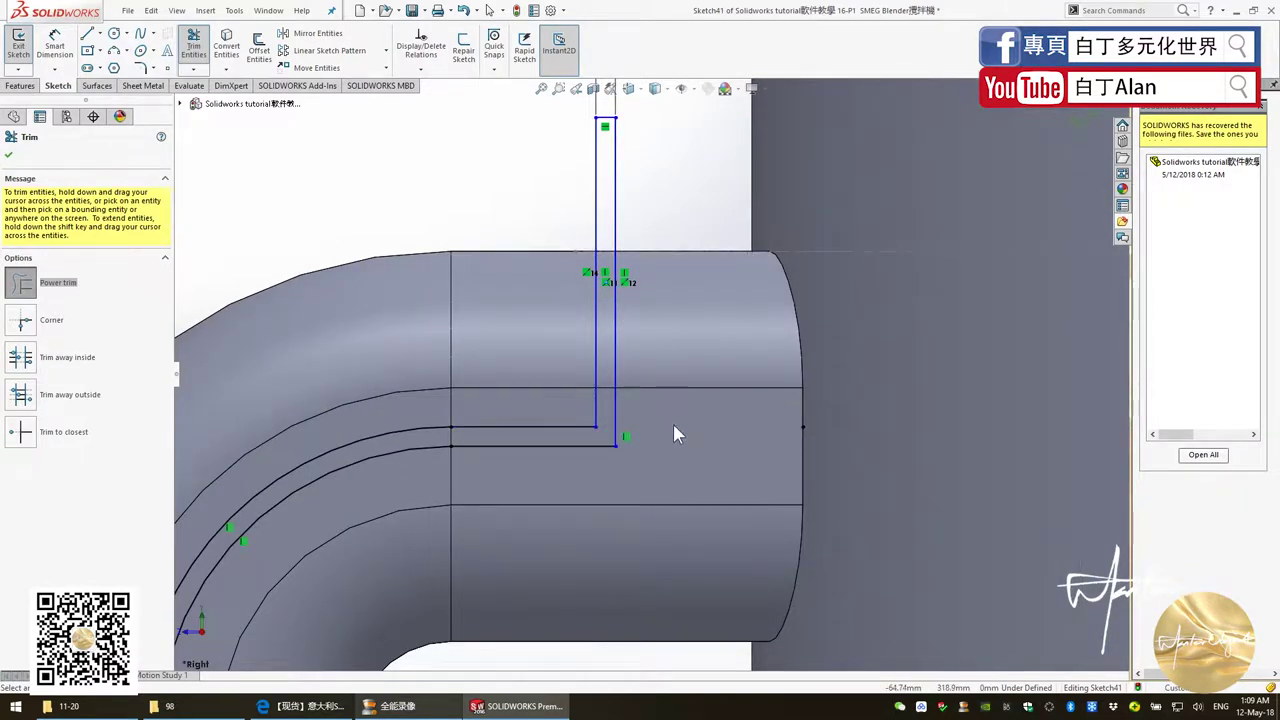
{"action": "scroll", "coordinate": [665, 420], "scroll_direction": "up", "scroll_amount": 2}
{"action": "scroll", "coordinate": [661, 416], "scroll_direction": "up", "scroll_amount": 1}
{"action": "left_click", "coordinate": [8, 155]}
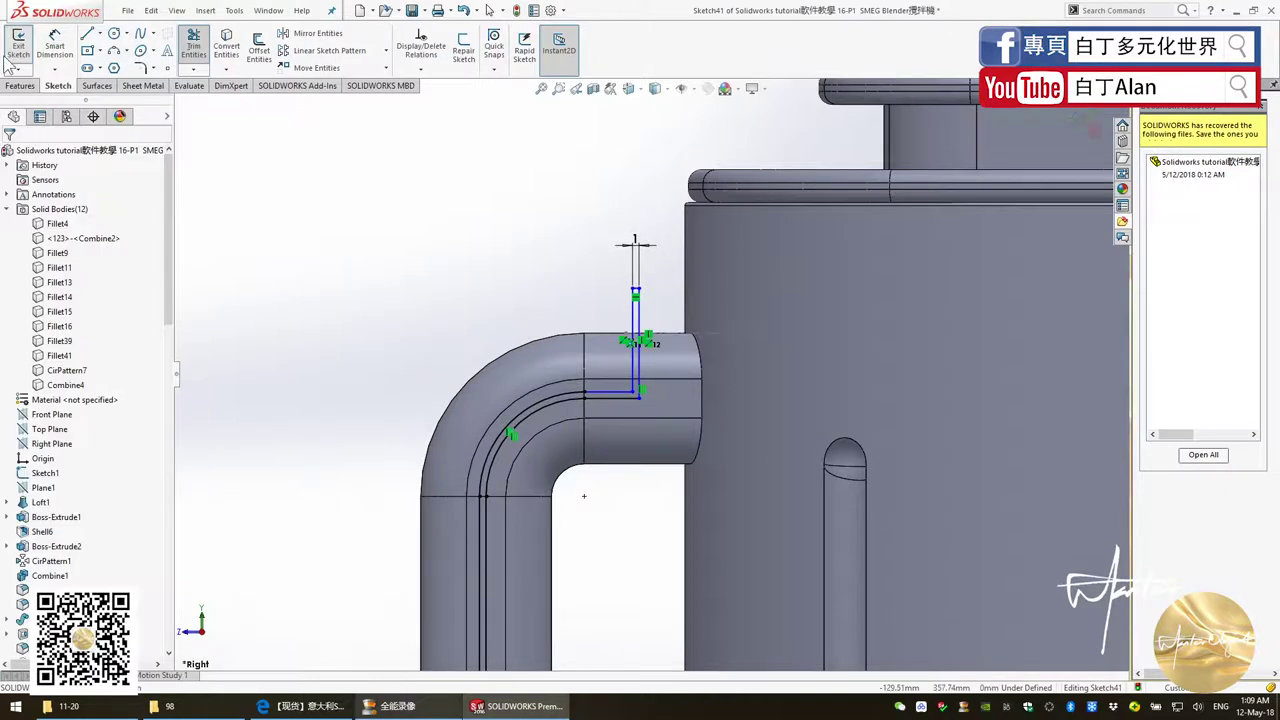
{"action": "left_click", "coordinate": [20, 85]}
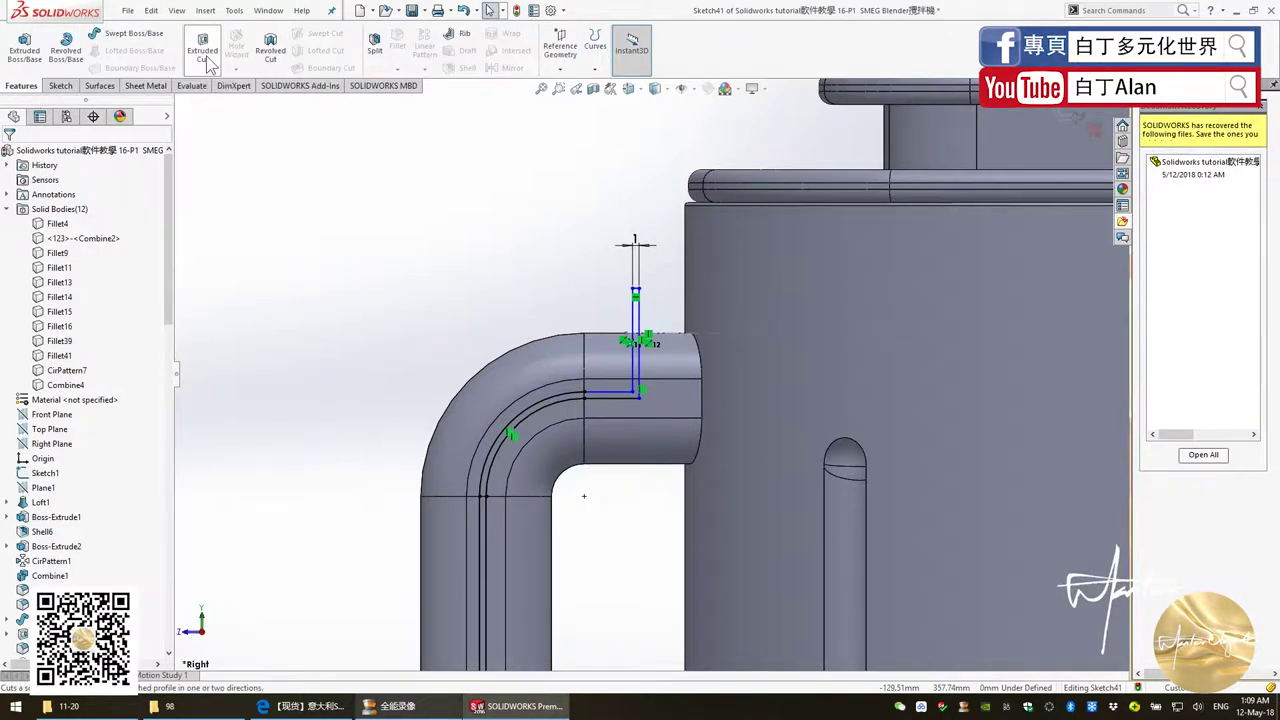
{"action": "left_click", "coordinate": [202, 48]}
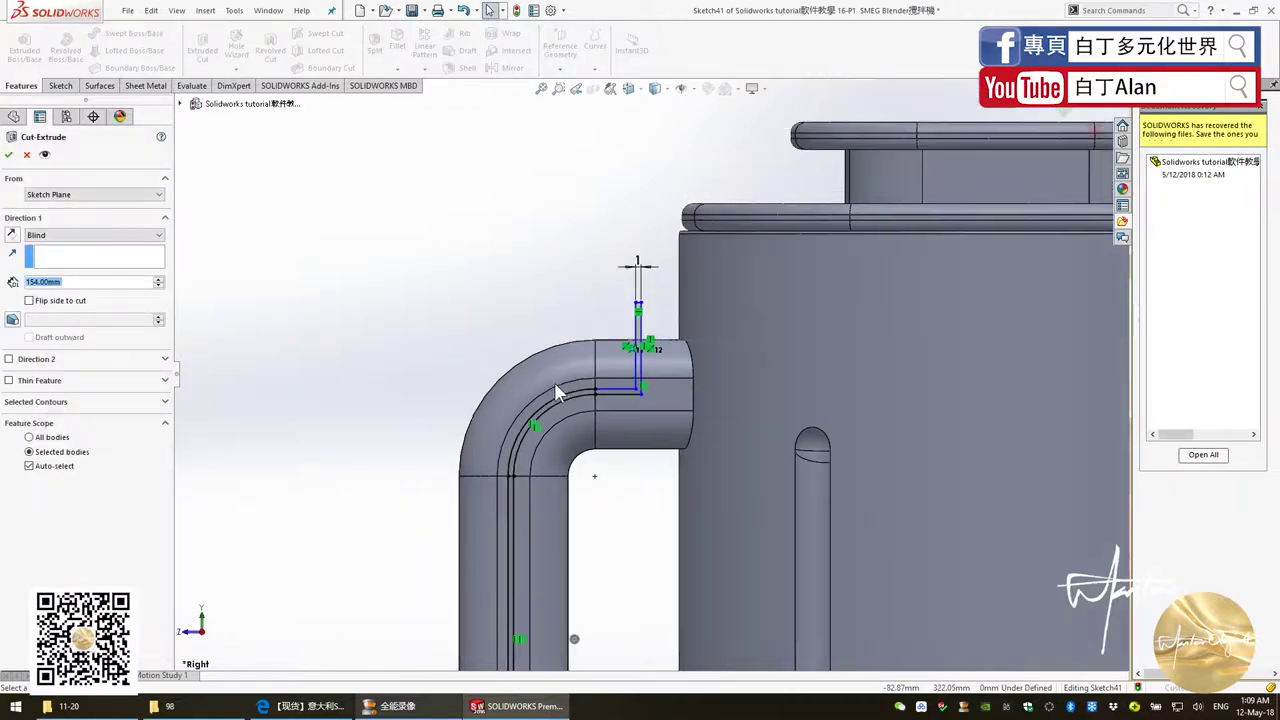
{"action": "scroll", "coordinate": [548, 386], "scroll_direction": "up", "scroll_amount": 3}
{"action": "scroll", "coordinate": [558, 425], "scroll_direction": "up", "scroll_amount": 3}
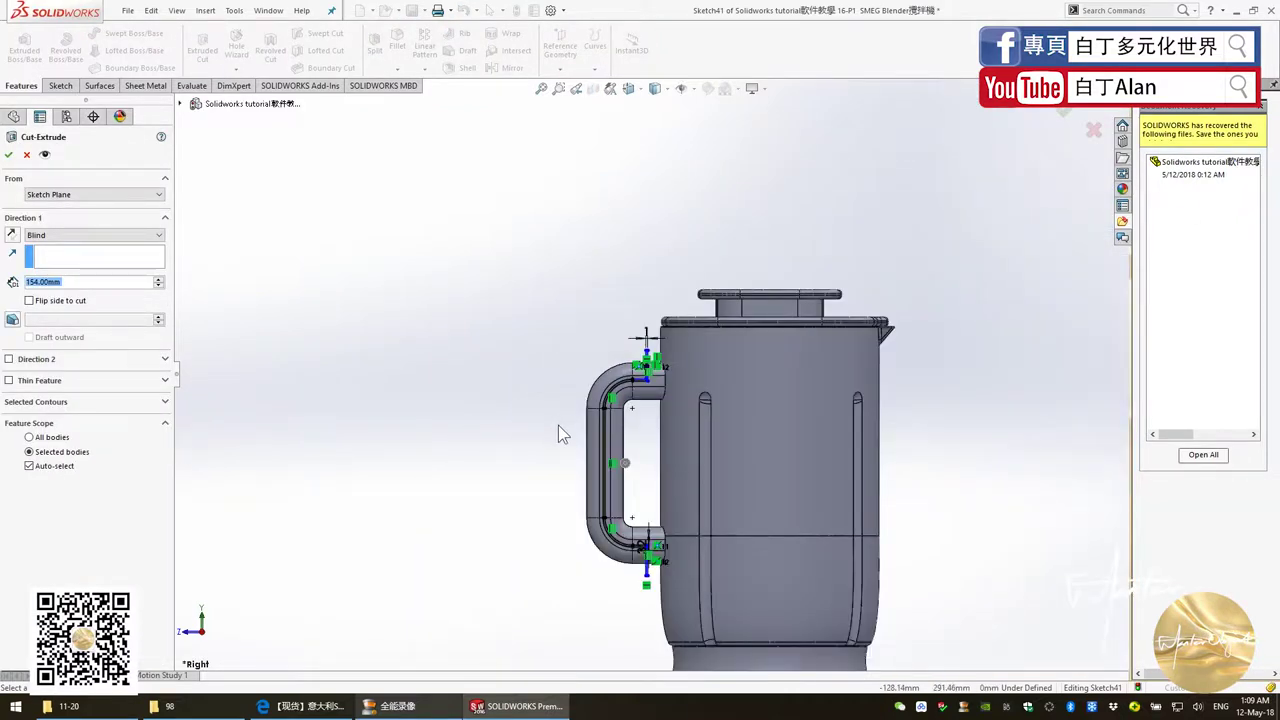
{"action": "scroll", "coordinate": [558, 425], "scroll_direction": "up", "scroll_amount": 1}
{"action": "mouse_move", "coordinate": [558, 425]}
{"action": "middle_mouse_down"}
{"action": "mouse_move", "coordinate": [620, 541]}
{"action": "mouse_move", "coordinate": [427, 368]}
{"action": "middle_mouse_up"}
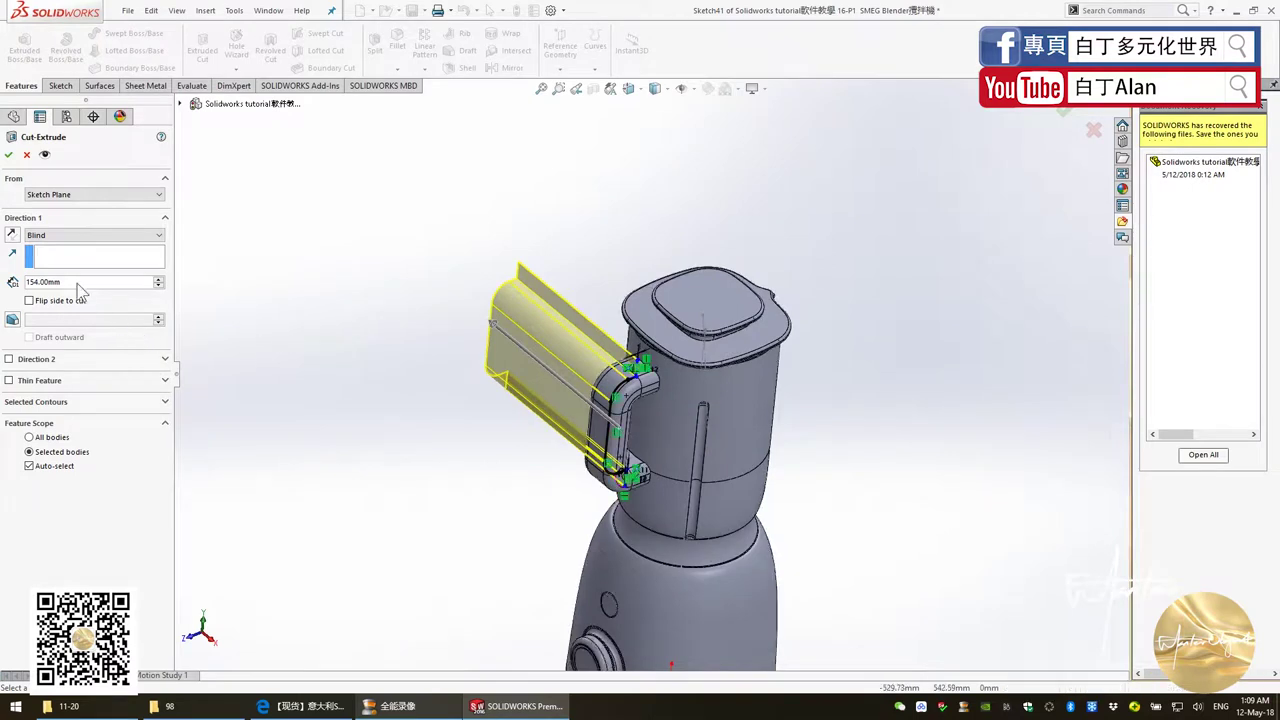
{"action": "left_click", "coordinate": [88, 236]}
{"action": "left_click", "coordinate": [88, 258]}
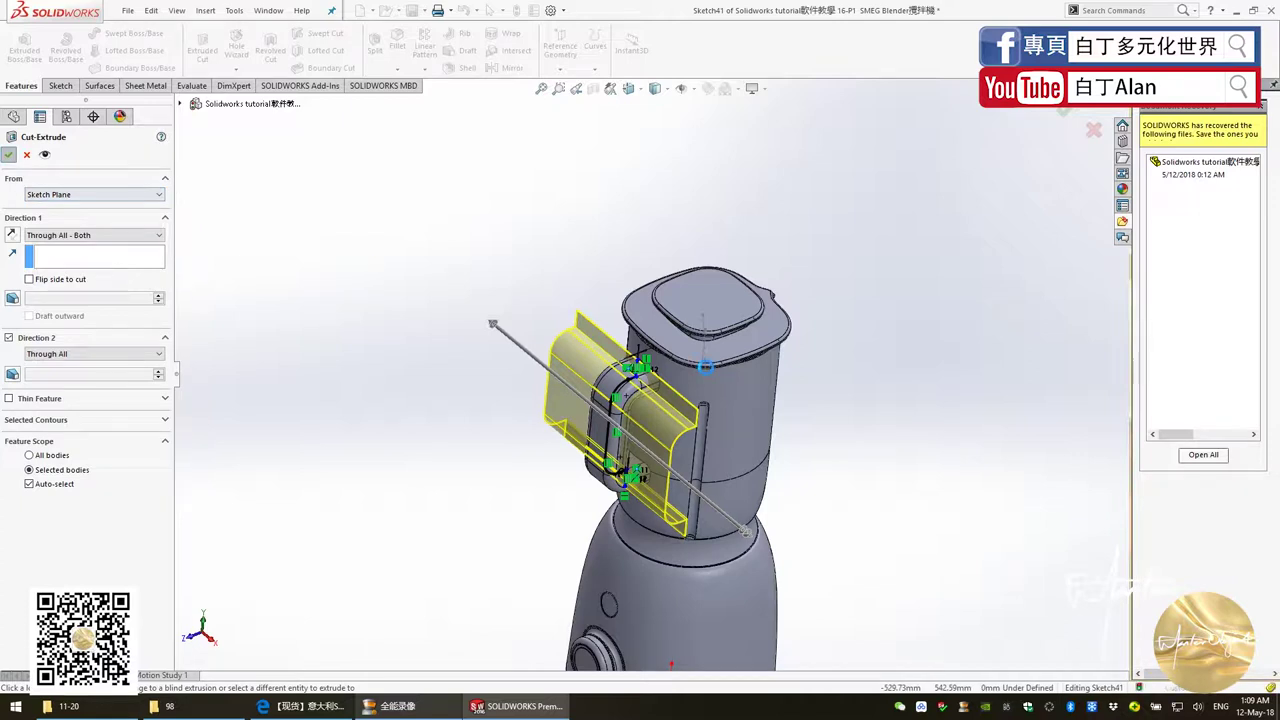
{"action": "left_click", "coordinate": [9, 154]}
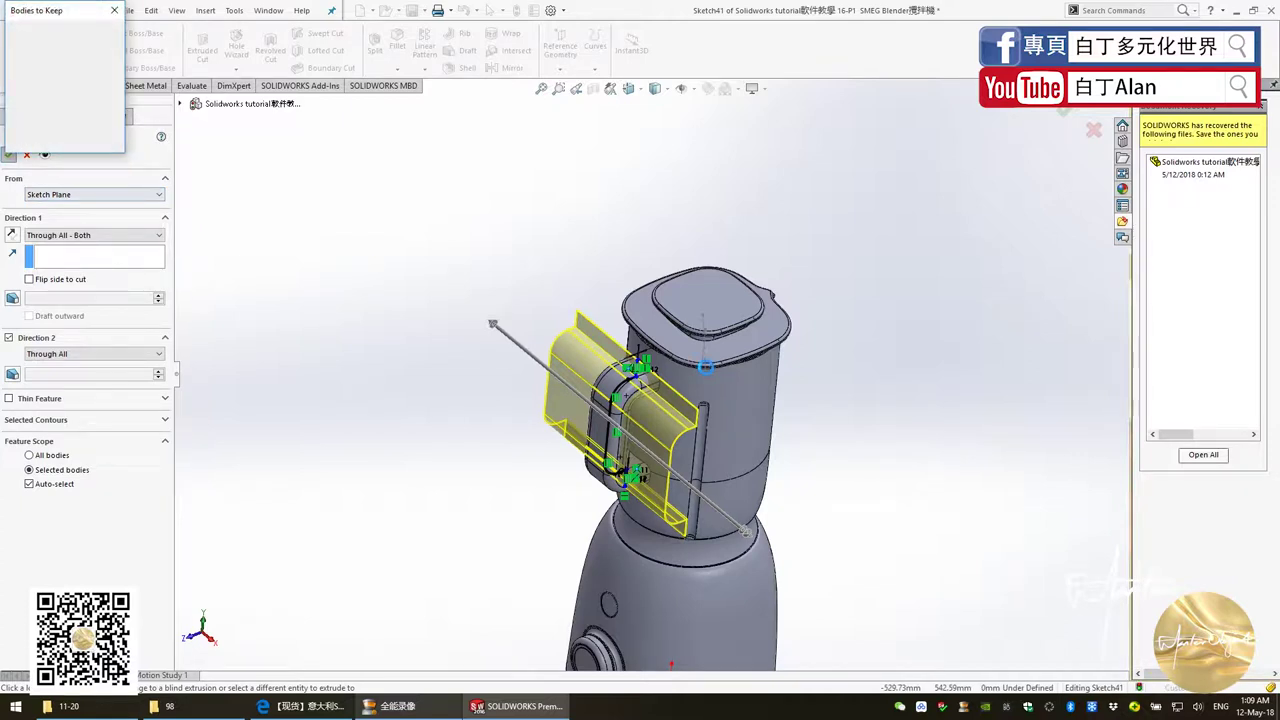
{"action": "left_click", "coordinate": [38, 45]}
{"action": "left_click", "coordinate": [37, 39]}
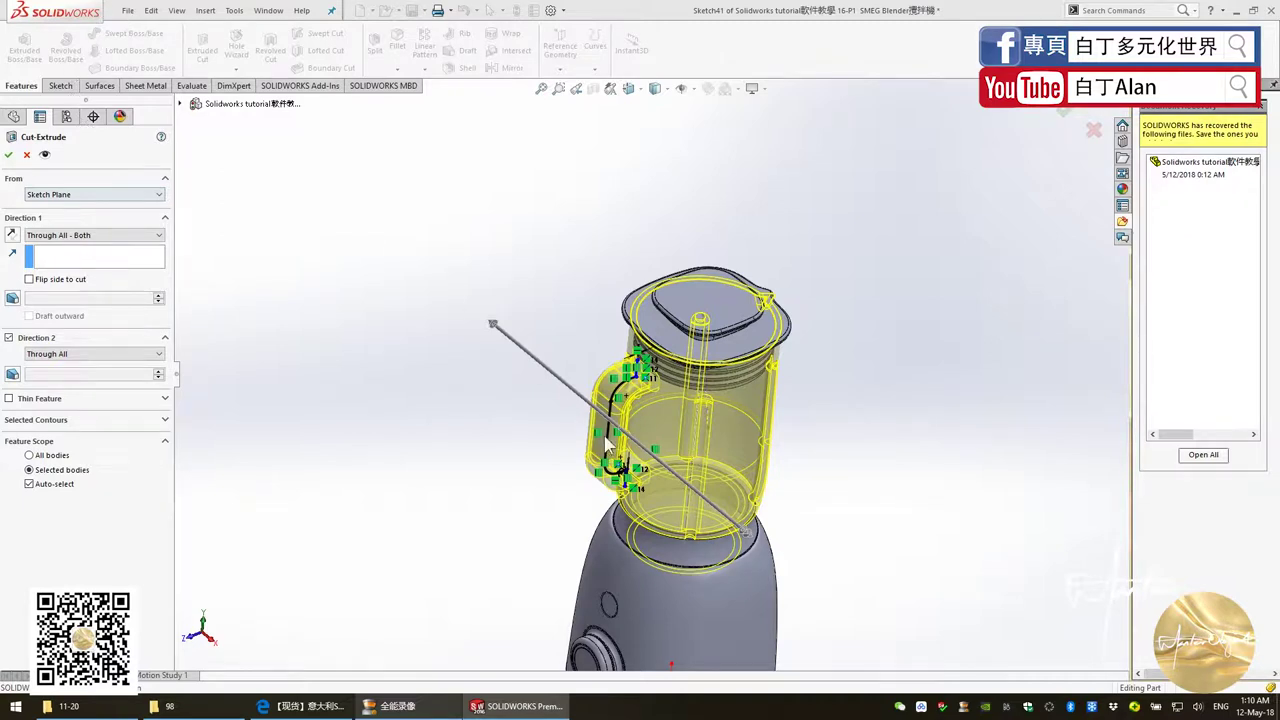
{"action": "key", "text": "Return"}
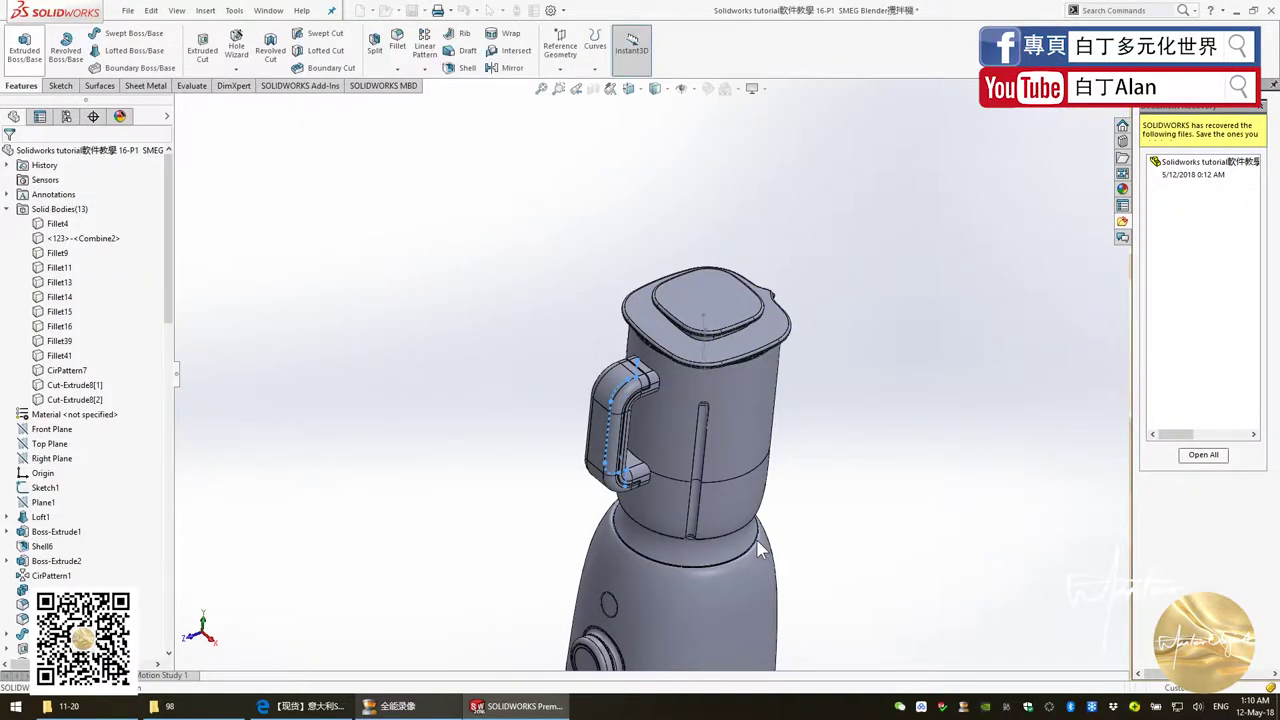
{"action": "scroll", "coordinate": [760, 548], "scroll_direction": "down", "scroll_amount": 2}
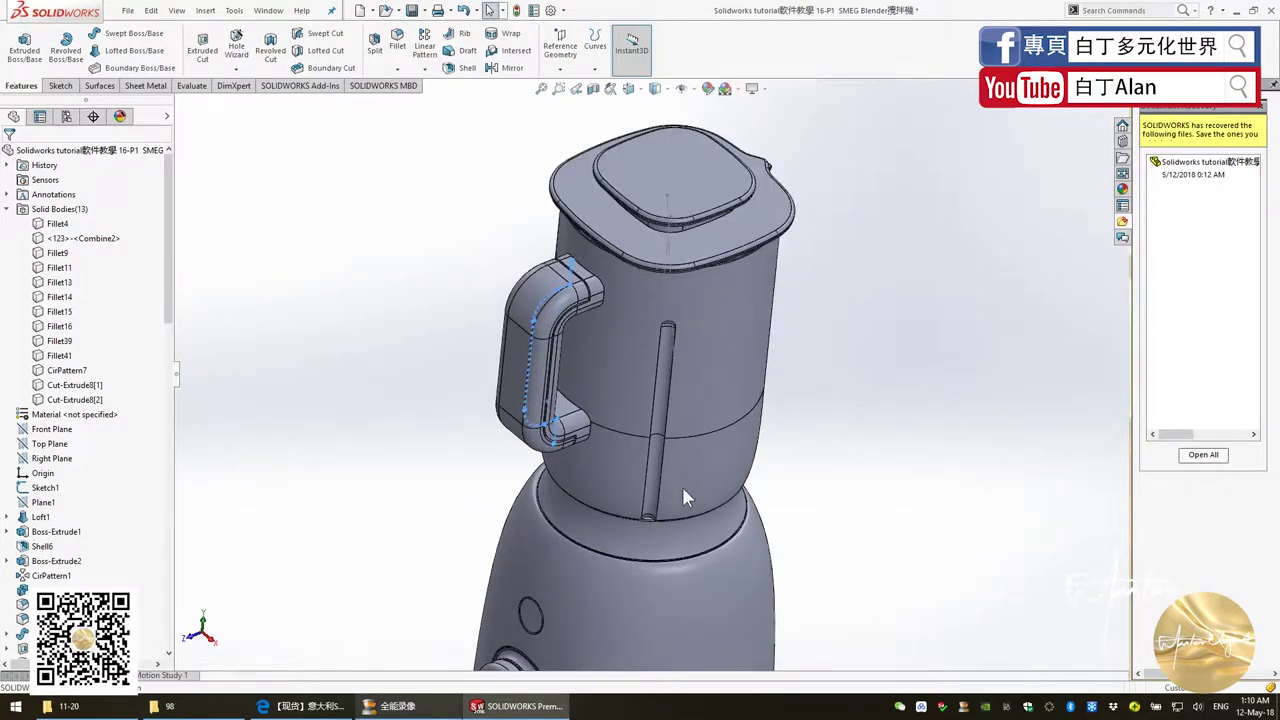
{"action": "middle_click_drag", "start_coordinate": [682, 486], "coordinate": [630, 448]}
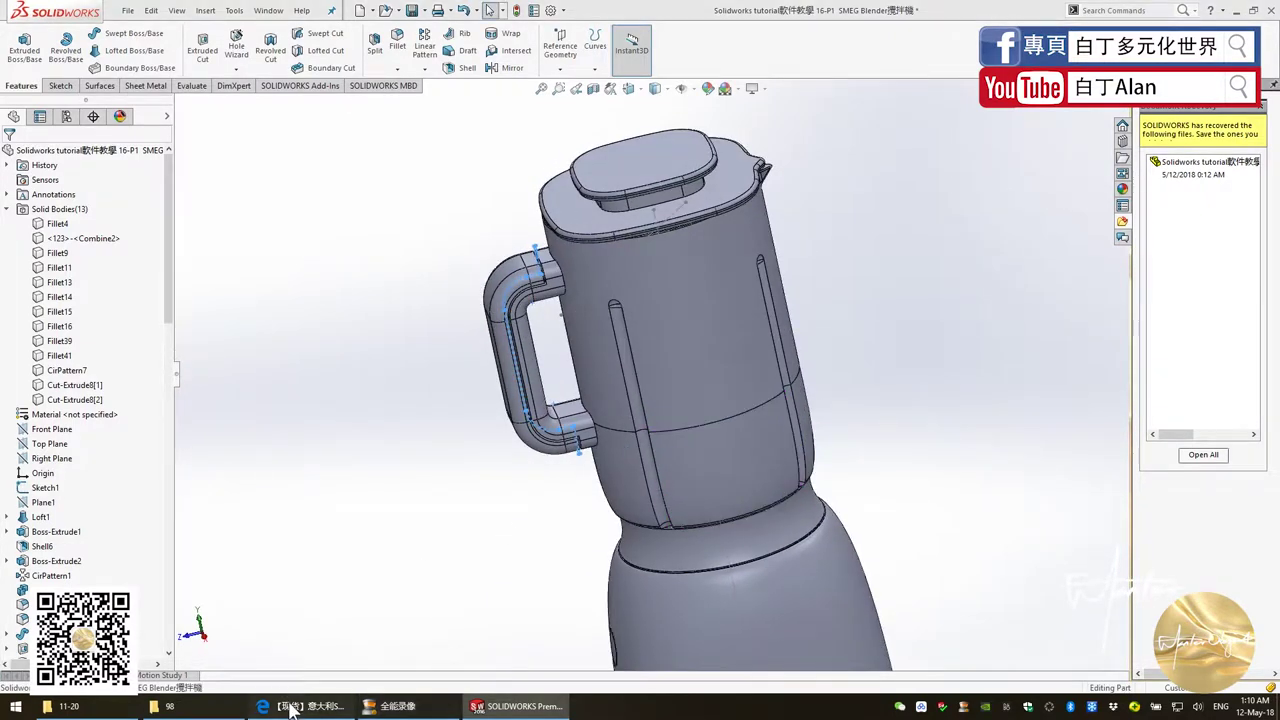
{"action": "left_click", "coordinate": [345, 708]}
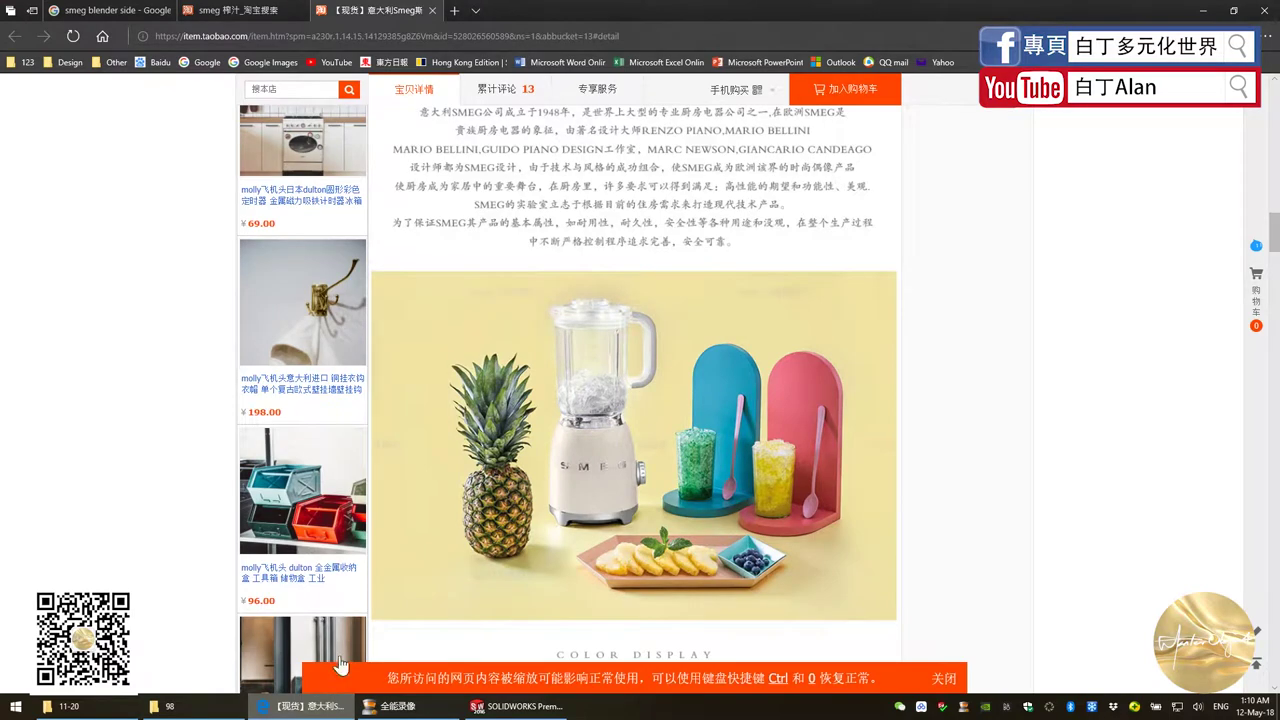
{"action": "scroll", "coordinate": [340, 665], "scroll_direction": "up", "scroll_amount": 7}
{"action": "scroll", "coordinate": [406, 590], "scroll_direction": "down", "scroll_amount": 4}
{"action": "scroll", "coordinate": [406, 590], "scroll_direction": "up", "scroll_amount": 2}
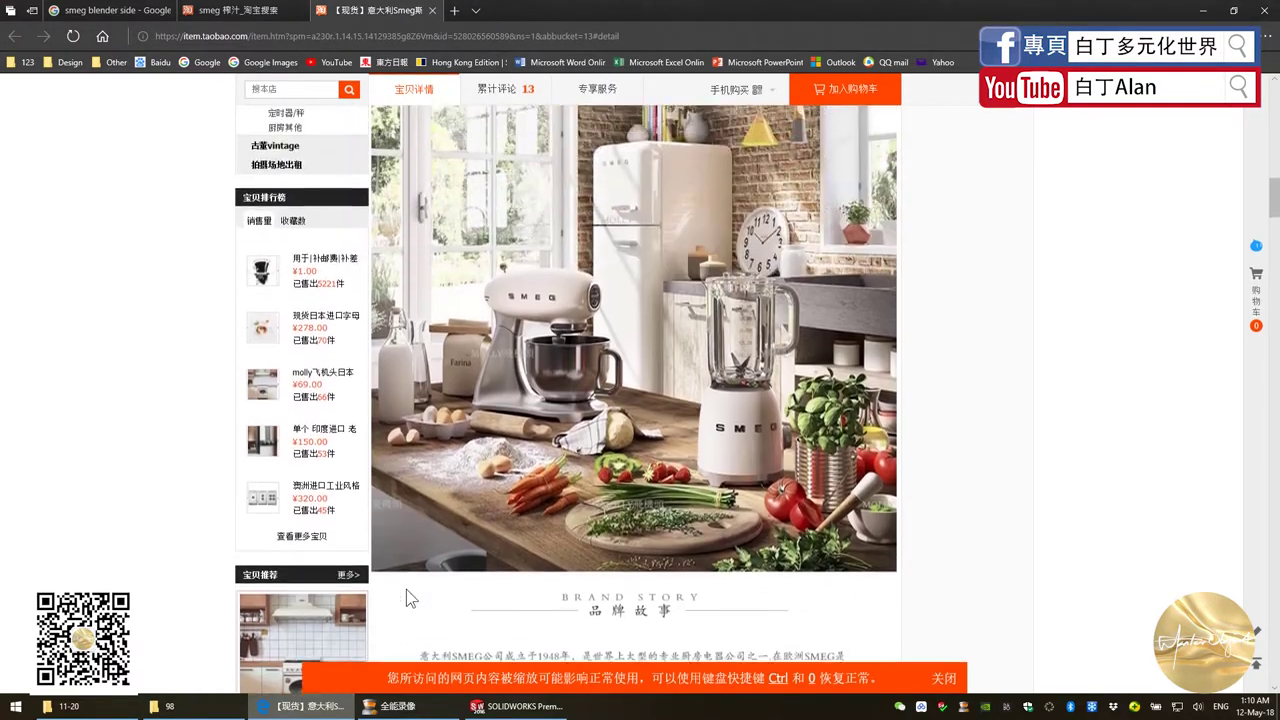
{"action": "scroll", "coordinate": [443, 603], "scroll_direction": "down", "scroll_amount": 5}
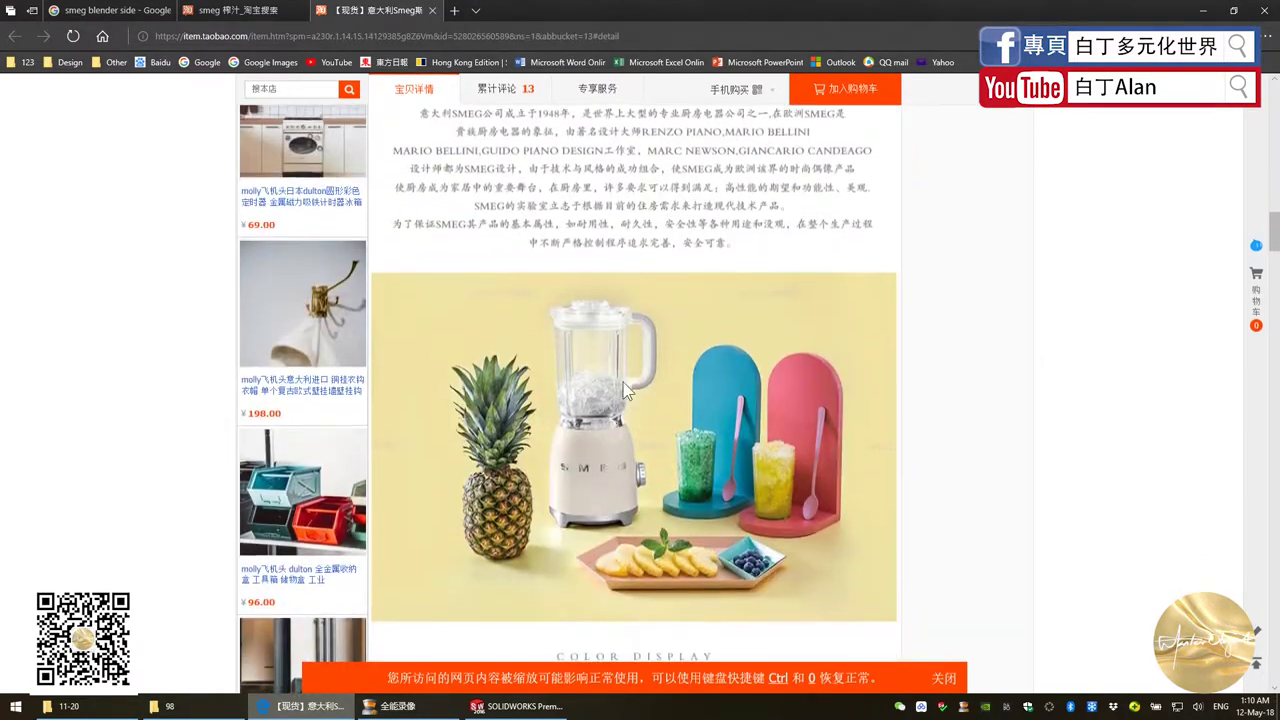
{"action": "key", "text": "alt+Tab"}
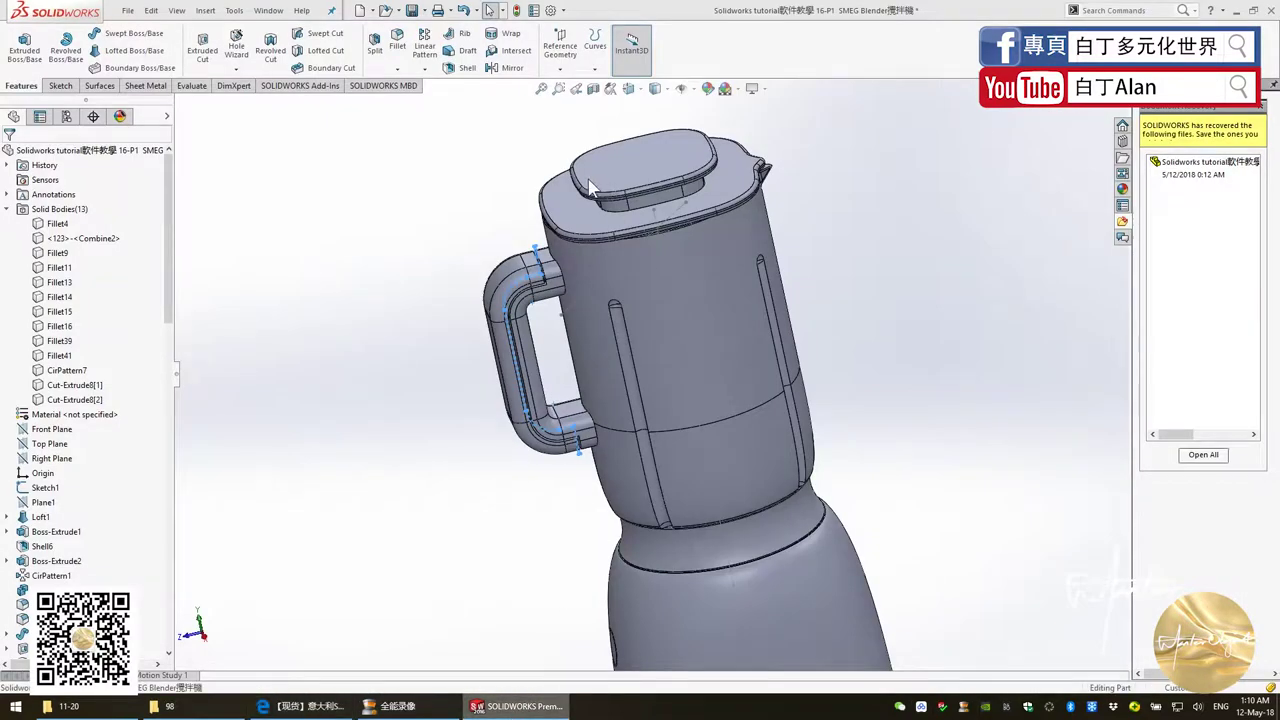
Step: Zoom in on the handle and back out, then show the Windows desktop
{"action": "scroll", "coordinate": [437, 240], "scroll_direction": "down", "scroll_amount": 3}
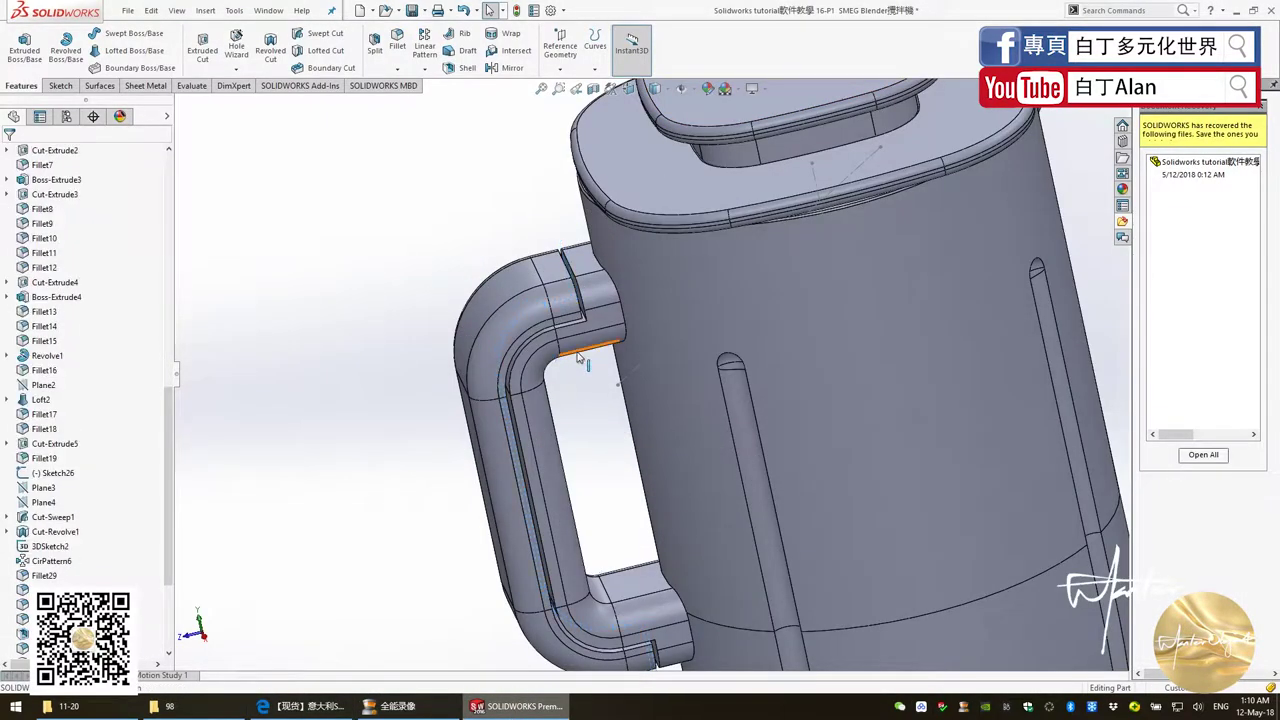
{"action": "scroll", "coordinate": [590, 387], "scroll_direction": "up", "scroll_amount": 4}
{"action": "scroll", "coordinate": [702, 478], "scroll_direction": "up", "scroll_amount": 2}
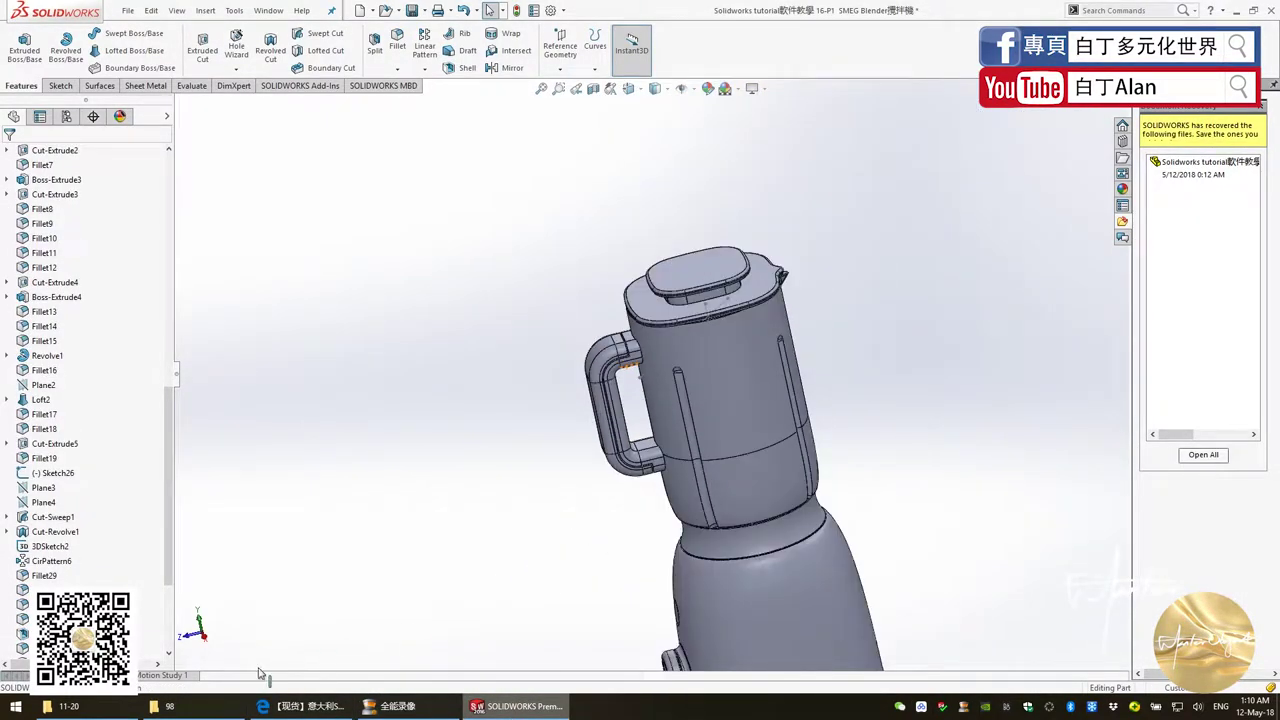
{"action": "scroll", "coordinate": [620, 400], "scroll_direction": "up", "scroll_amount": 3}
{"action": "left_click", "coordinate": [300, 706]}
{"action": "key", "text": "super+d"}
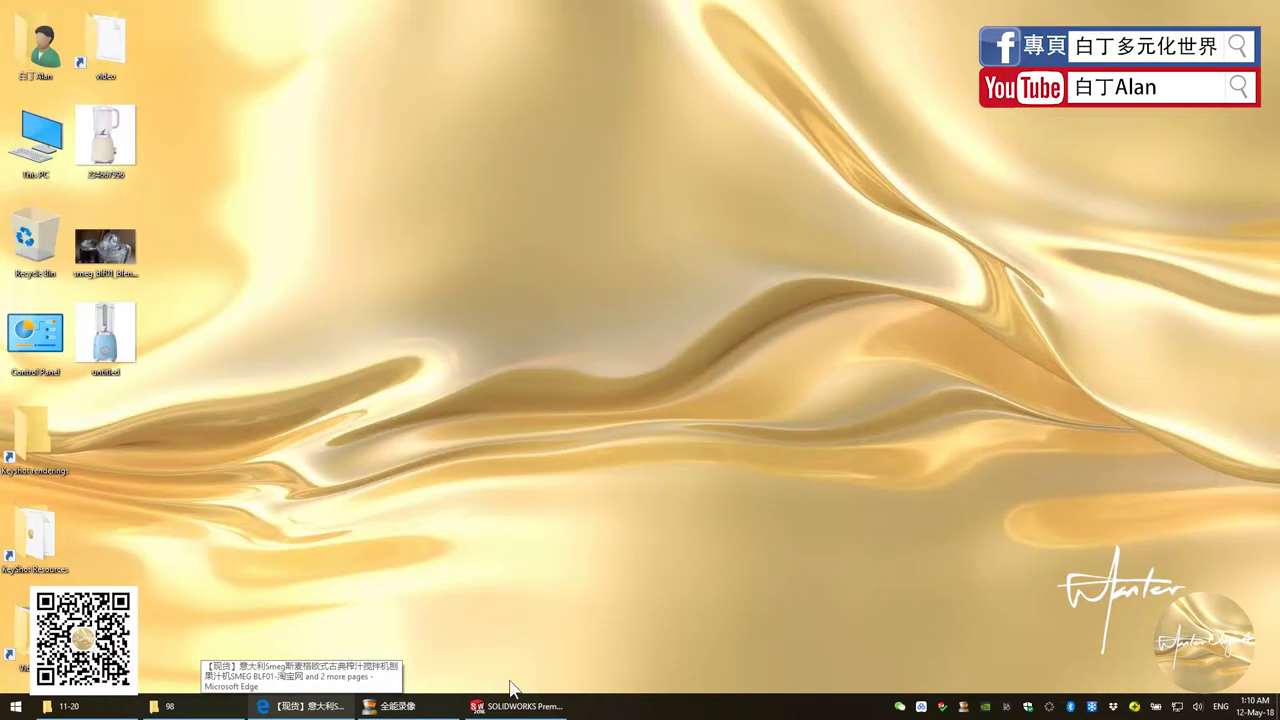
{"action": "mouse_move", "coordinate": [392, 706]}
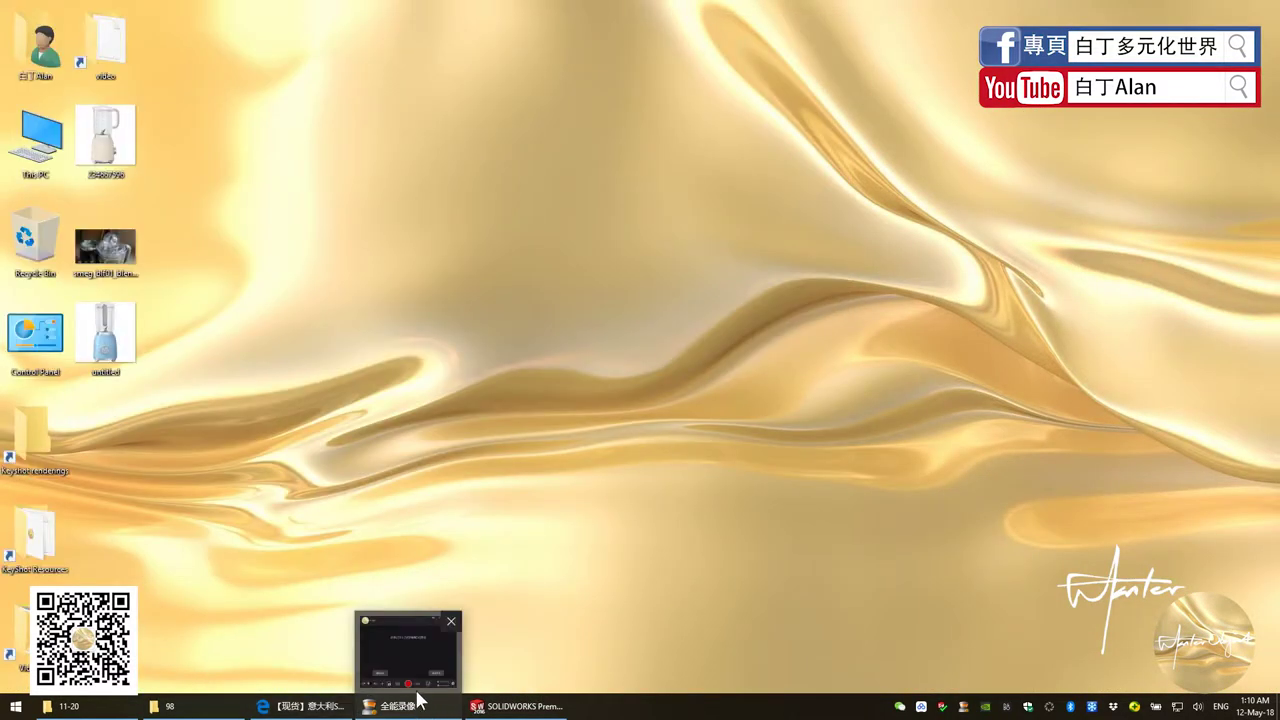
Step: Open smeg_blf01_blender_cup.jpg in Photos and bring the SOLIDWORKS model back in front
{"action": "left_click", "coordinate": [423, 660]}
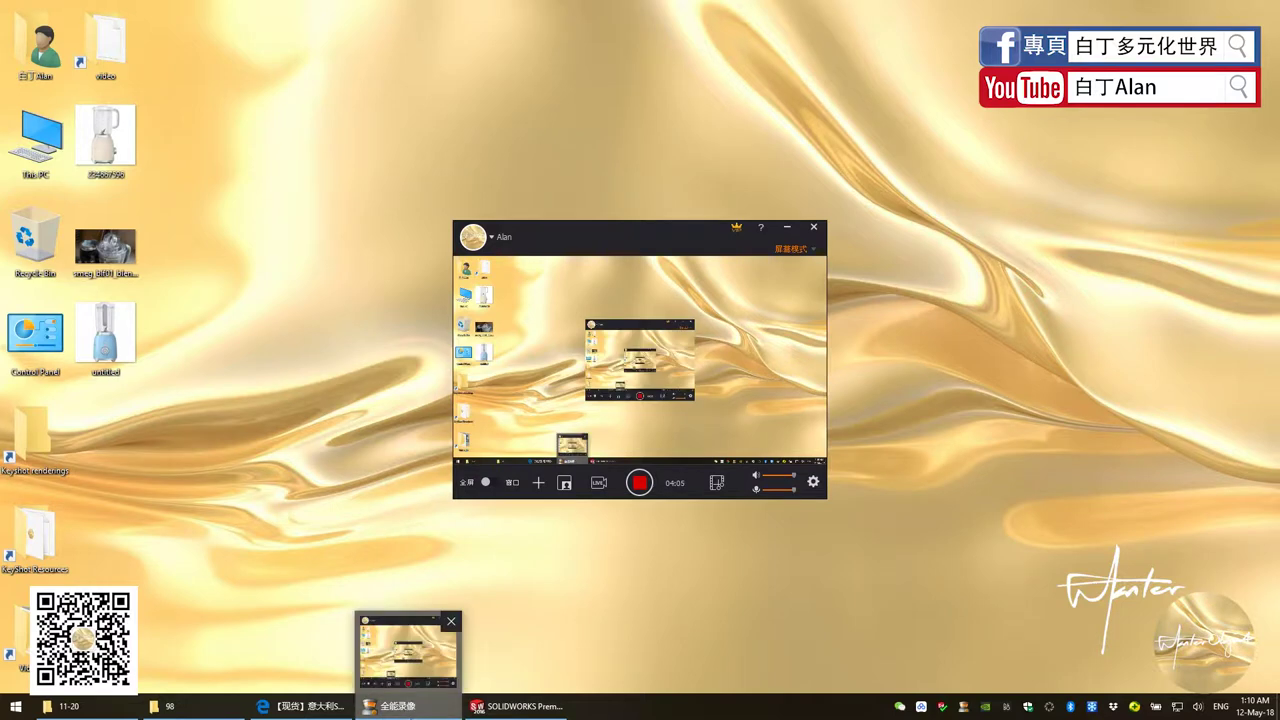
{"action": "left_click", "coordinate": [100, 261]}
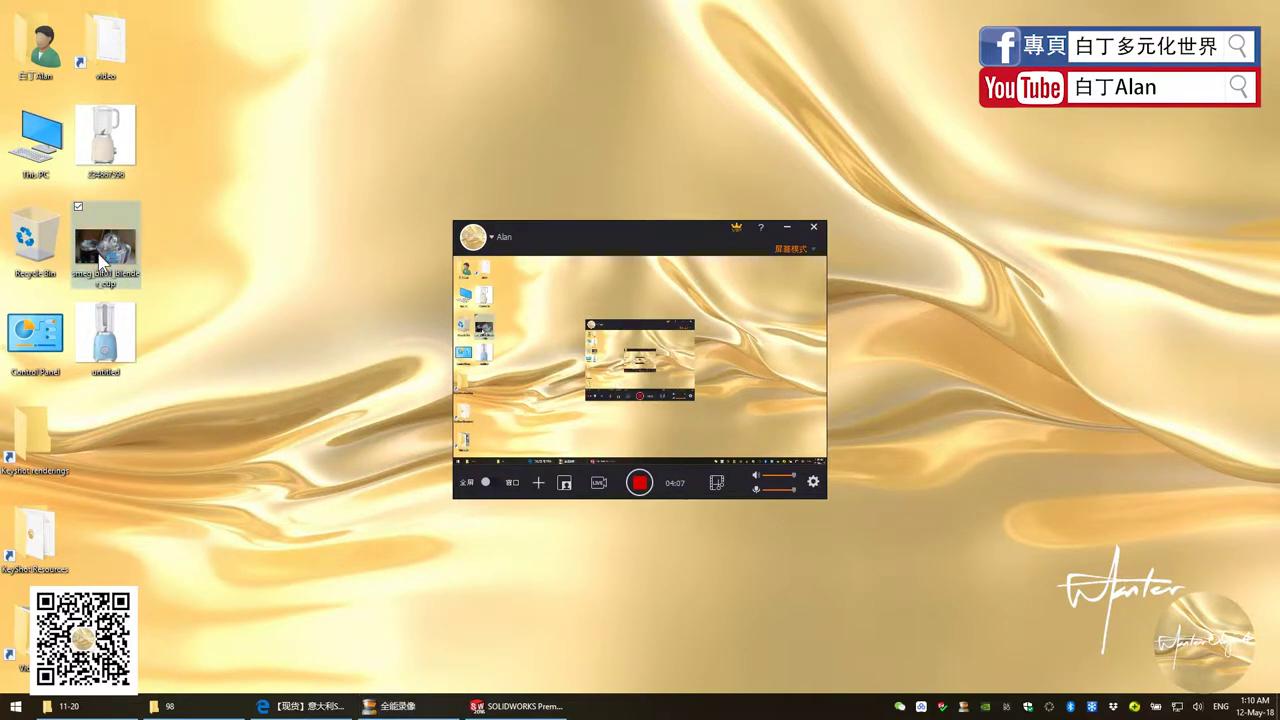
{"action": "double_click", "coordinate": [100, 261]}
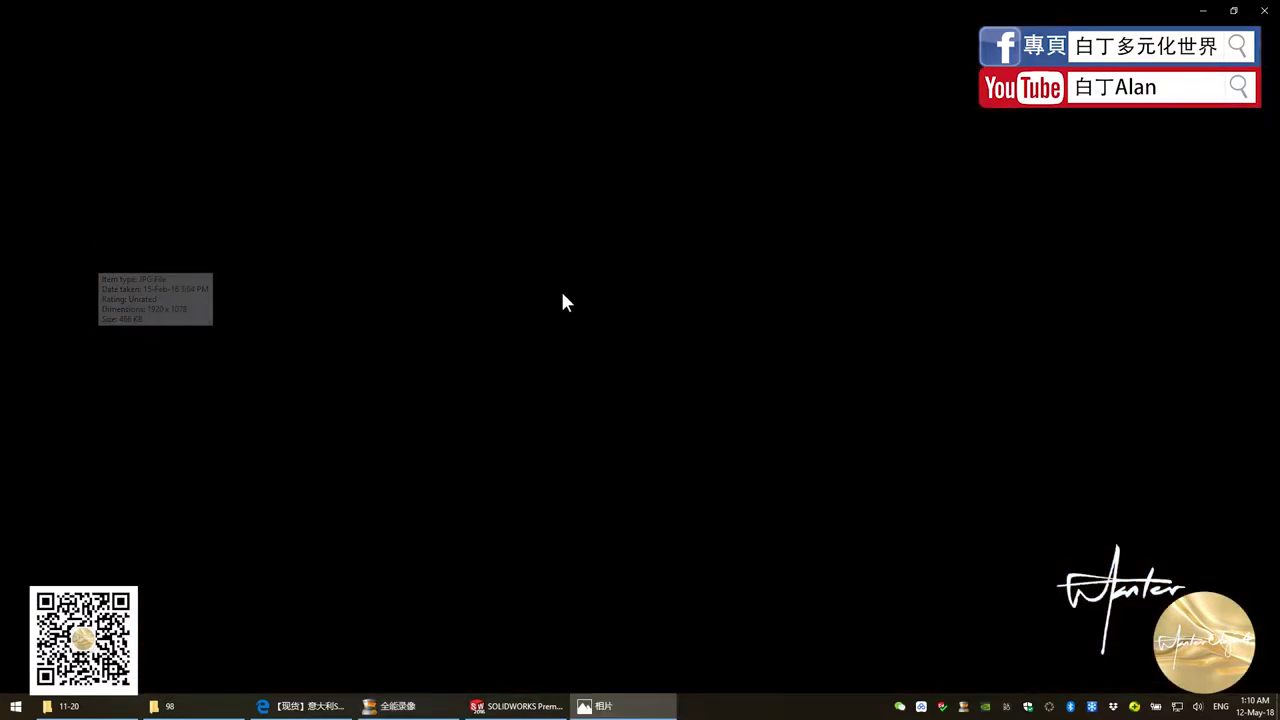
{"action": "left_click", "coordinate": [530, 705]}
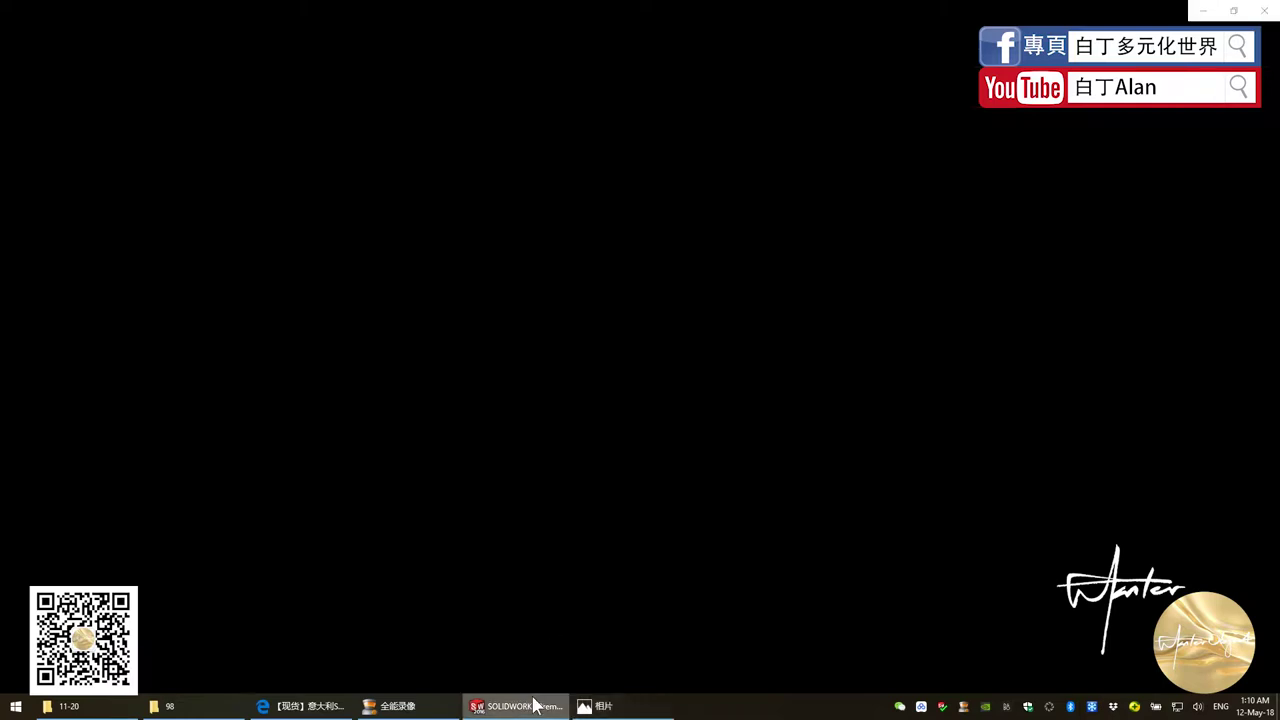
{"action": "left_click", "coordinate": [518, 706]}
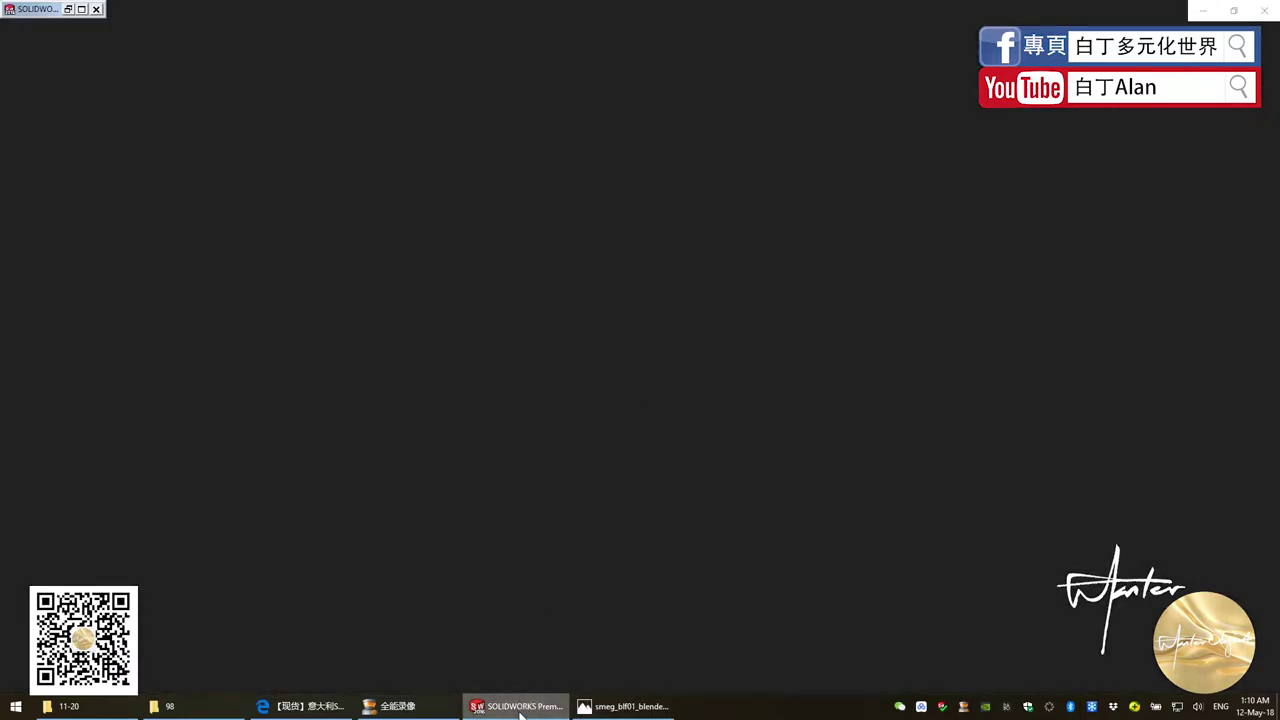
{"action": "left_click", "coordinate": [515, 706]}
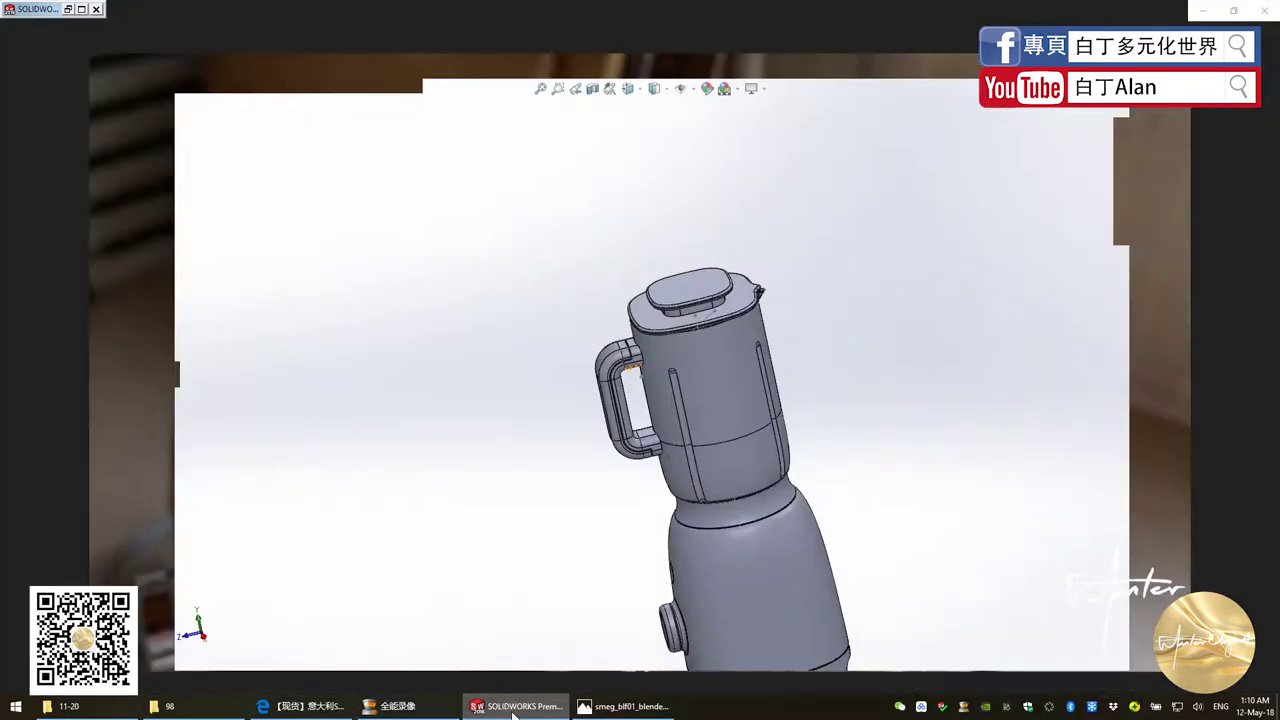
{"action": "left_click", "coordinate": [515, 706]}
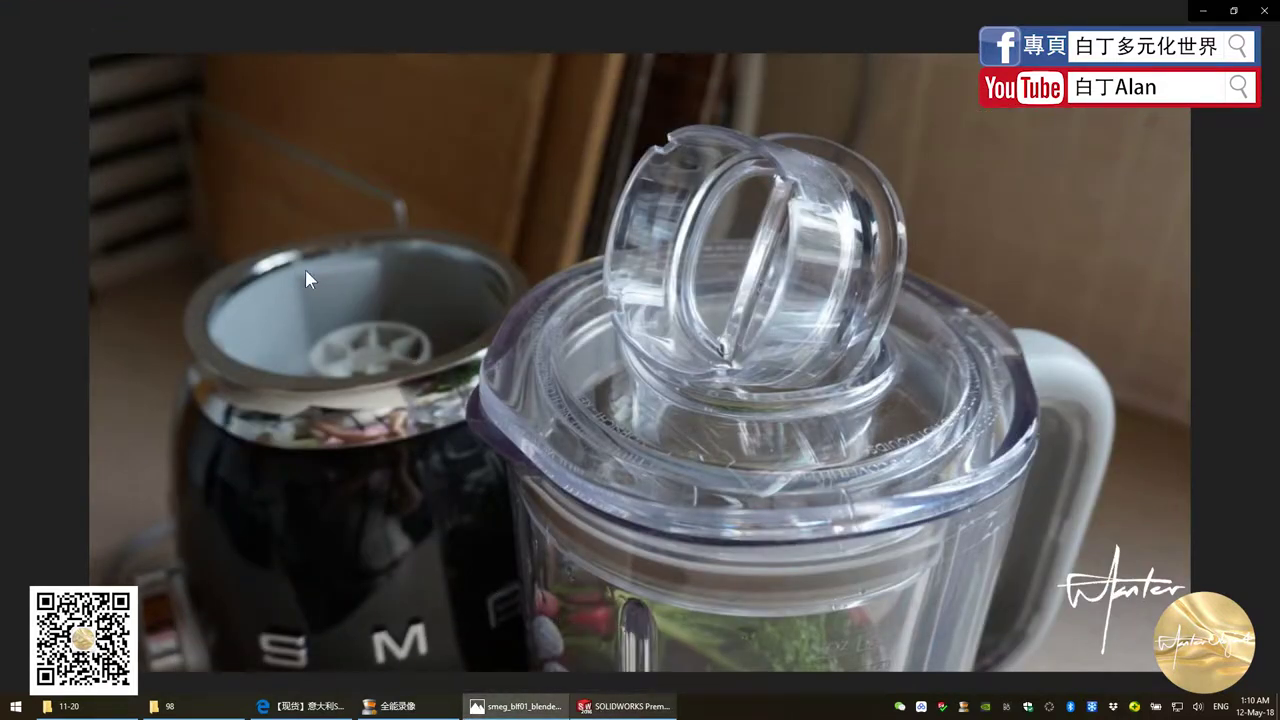
{"action": "left_click", "coordinate": [617, 710]}
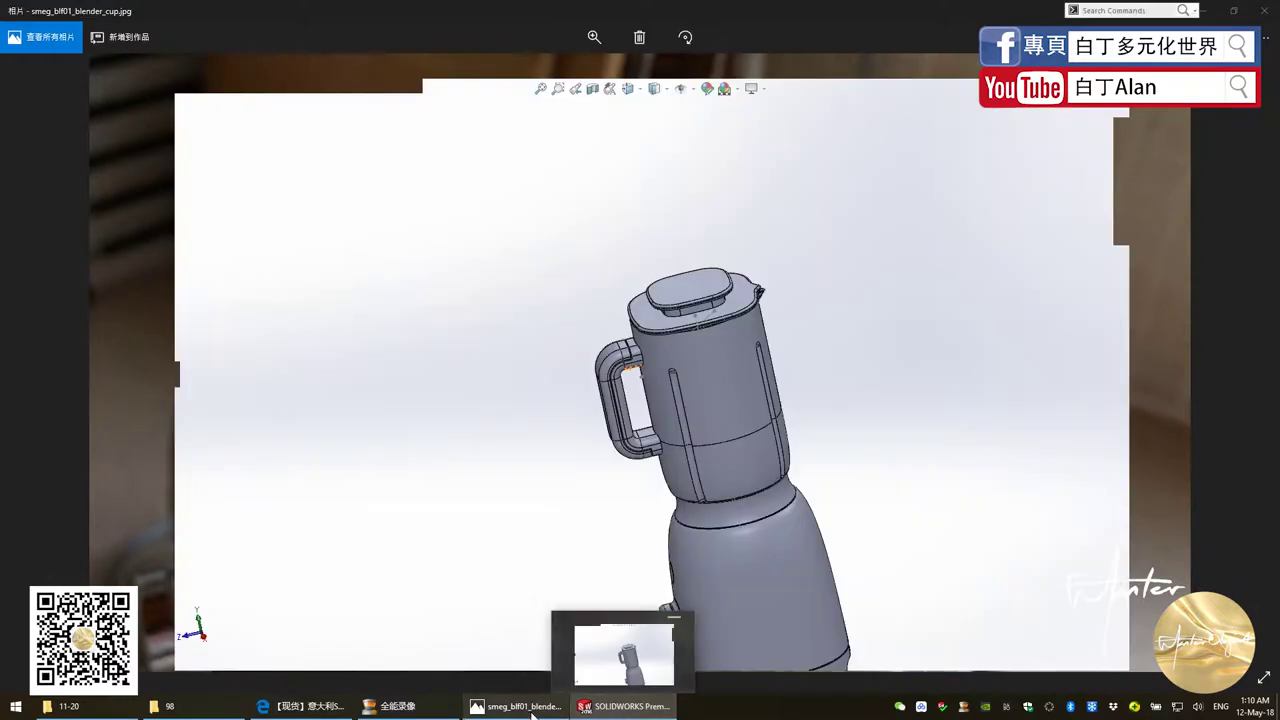
Step: Select the Solid Bodies Fillet39 through Cut-Extrude8[2] and hide them
{"action": "left_click", "coordinate": [674, 400]}
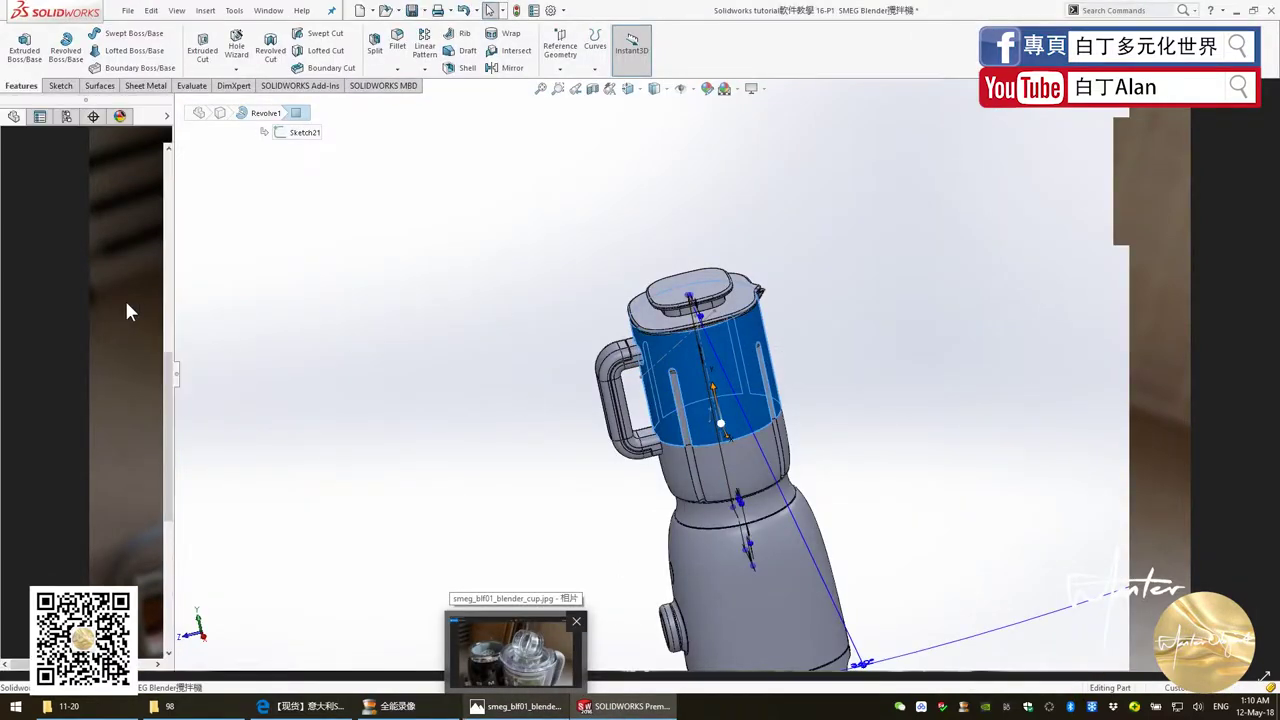
{"action": "scroll", "coordinate": [105, 330], "scroll_direction": "up", "scroll_amount": 5}
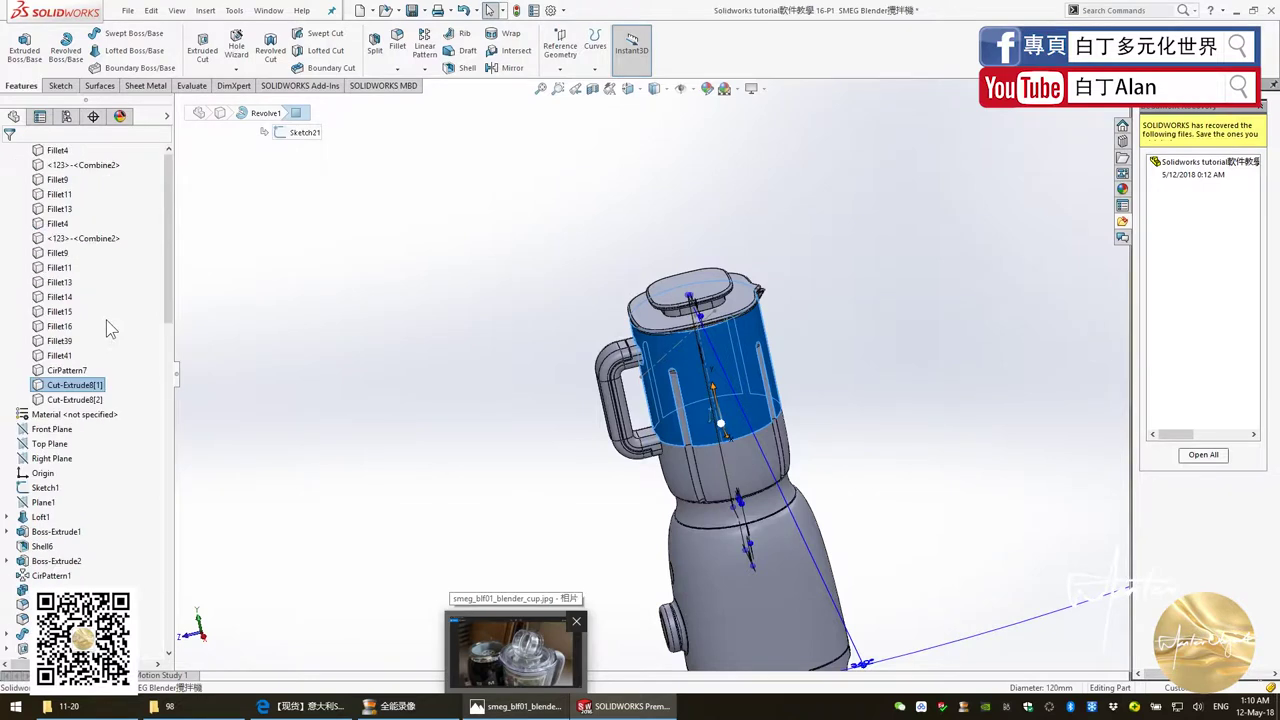
{"action": "left_click", "coordinate": [62, 390]}
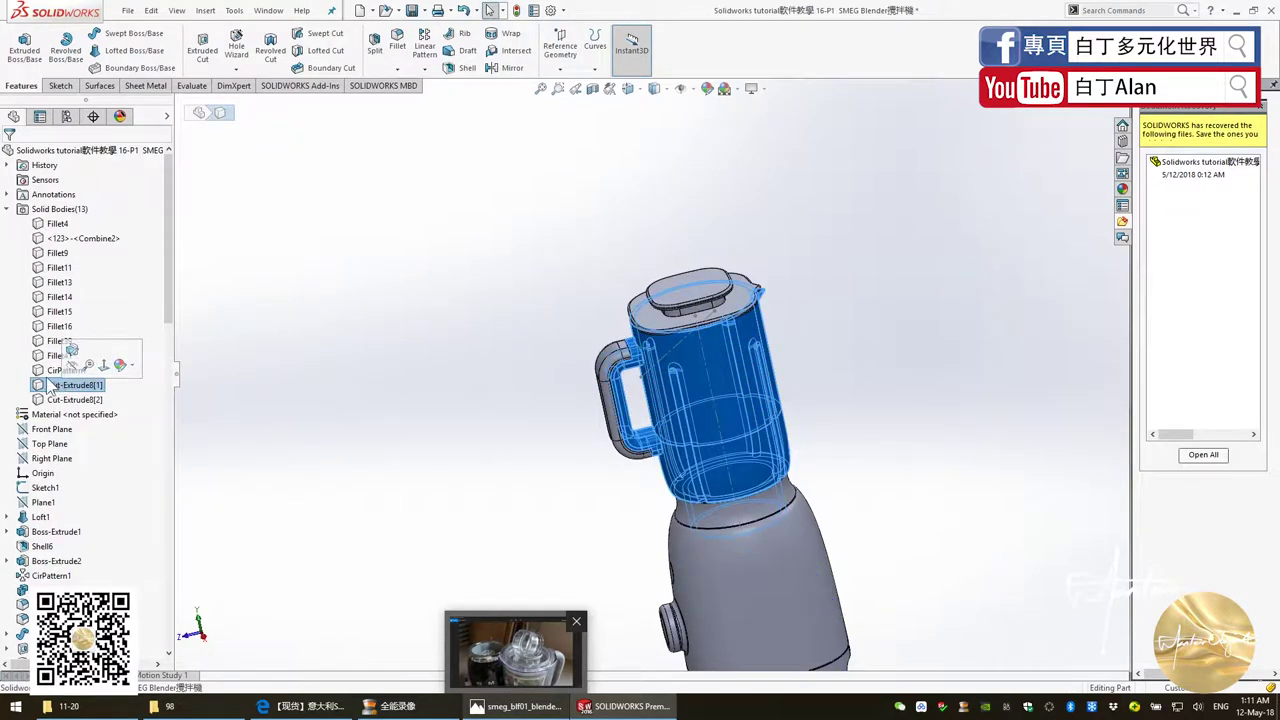
{"action": "right_click", "coordinate": [60, 390]}
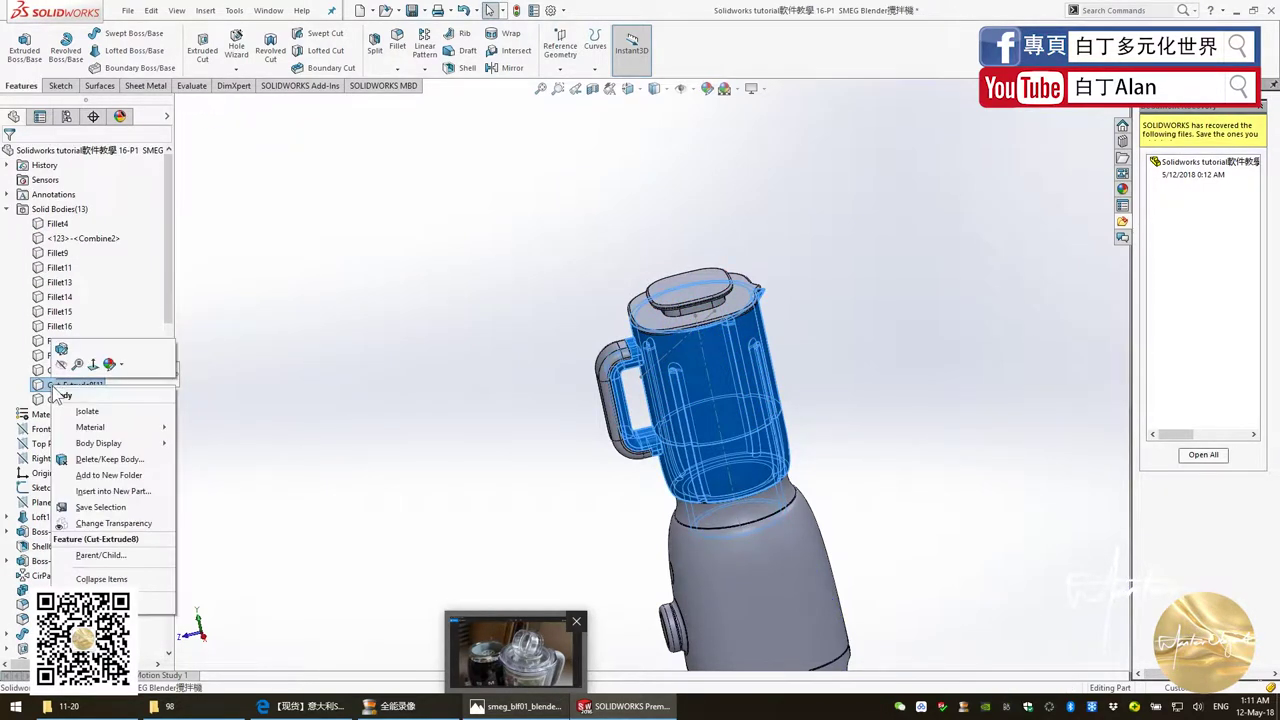
{"action": "left_click", "coordinate": [112, 388]}
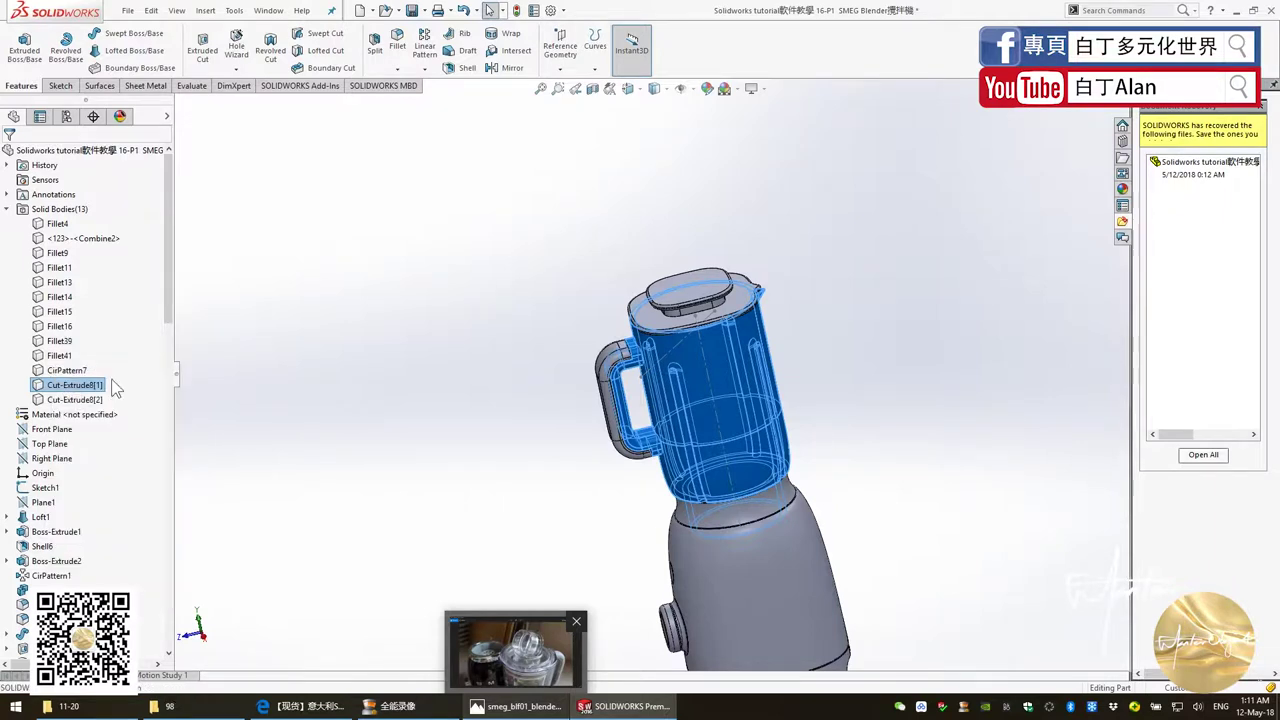
{"action": "left_click", "coordinate": [391, 441]}
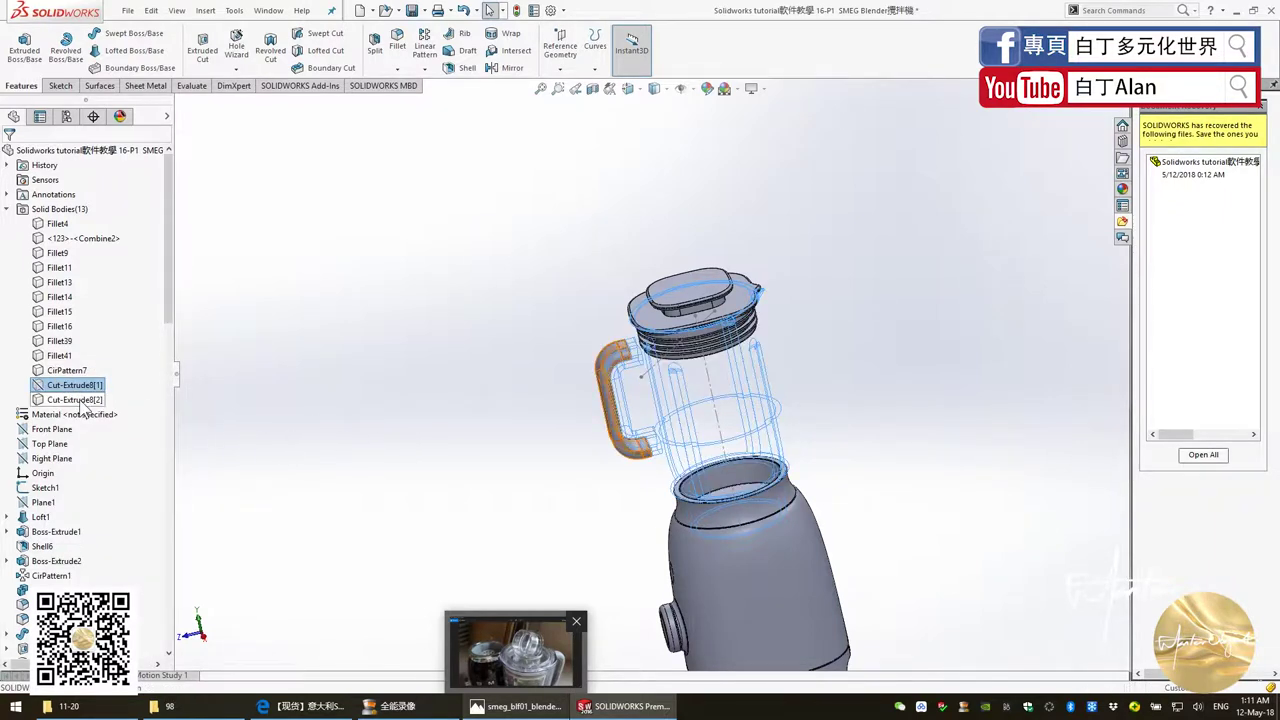
{"action": "left_click", "coordinate": [57, 341]}
{"action": "left_click", "coordinate": [55, 342], "text": "shift"}
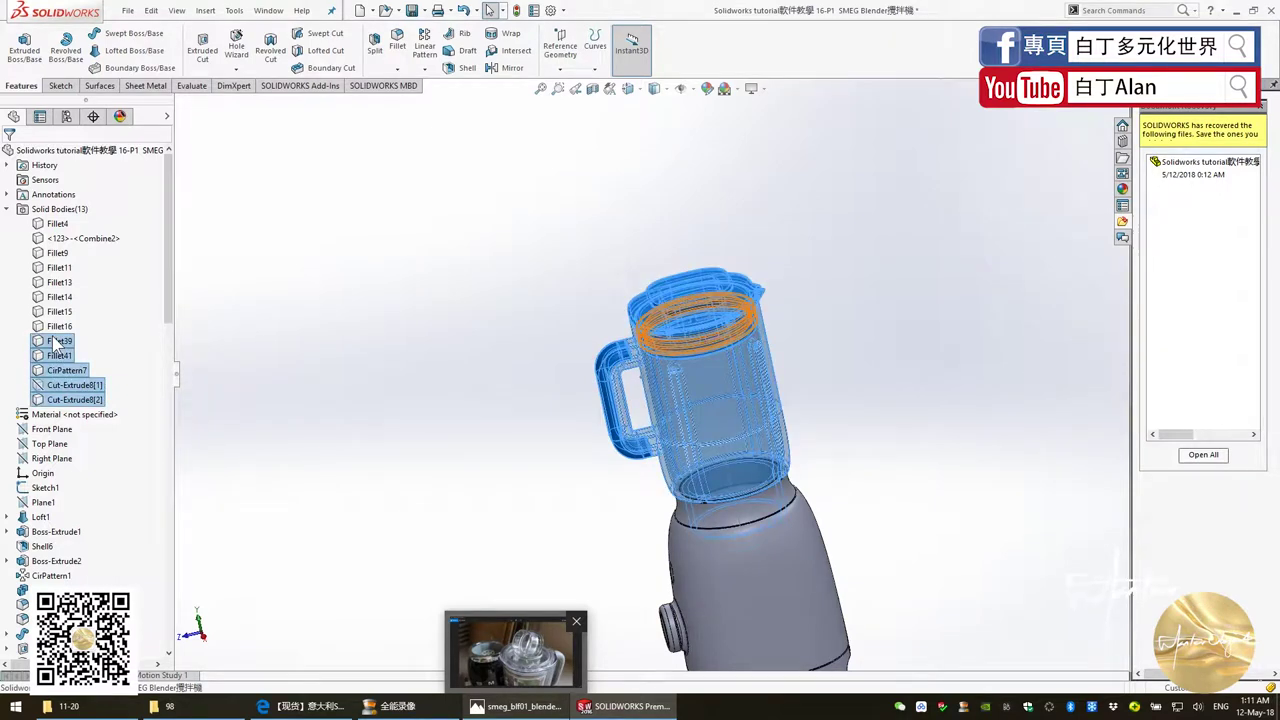
{"action": "right_click", "coordinate": [55, 342]}
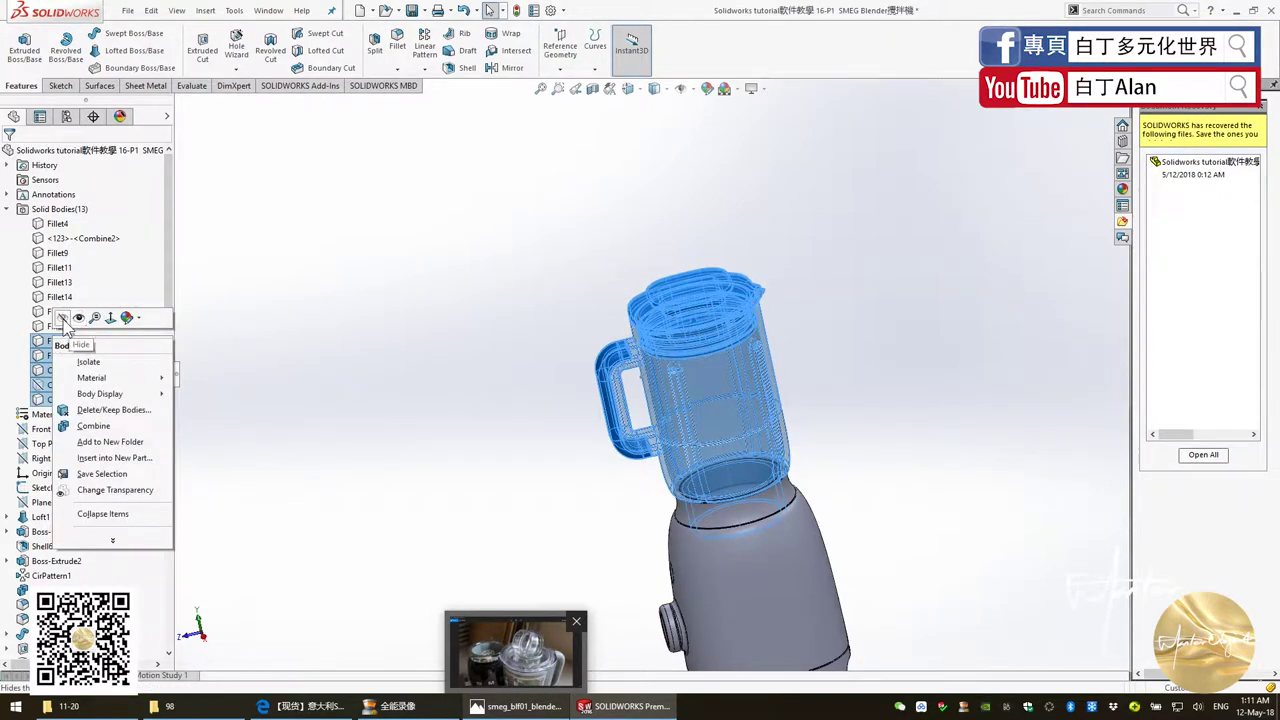
{"action": "key", "text": "Escape"}
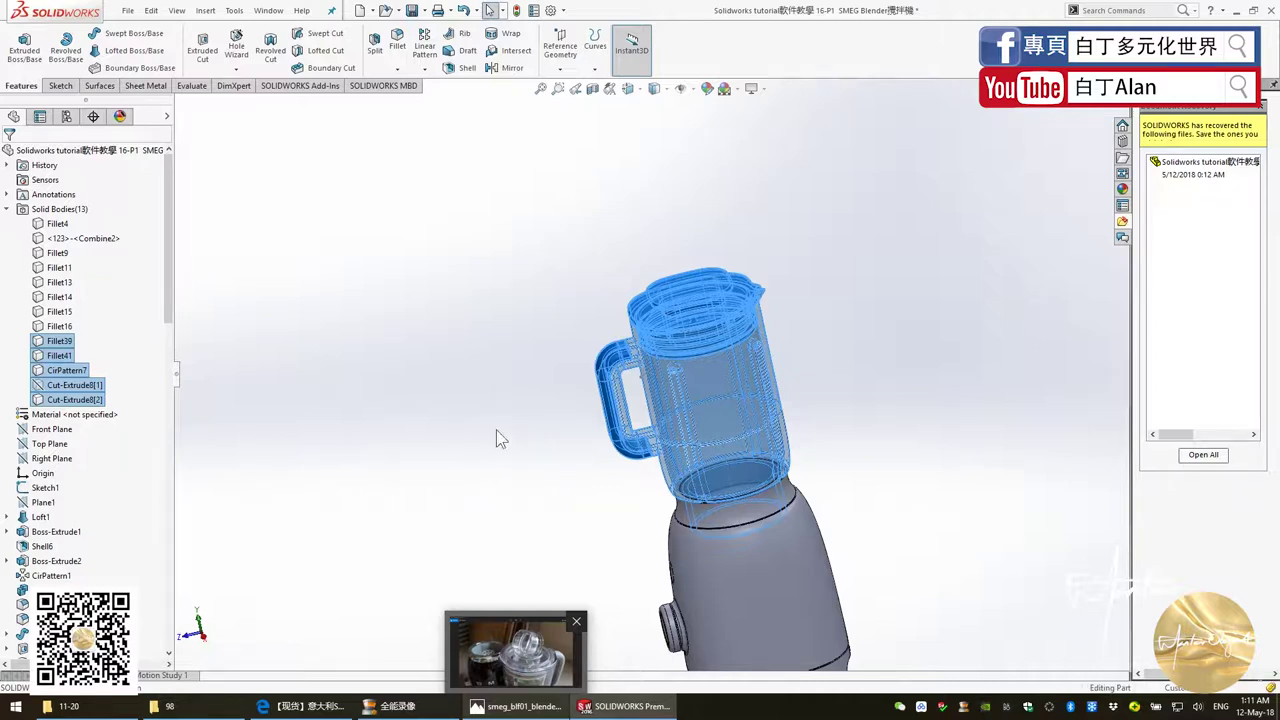
{"action": "key", "text": "Tab"}
Step: Compare against the reference photo, then zoom and orbit onto the motor base's top opening
{"action": "left_click", "coordinate": [526, 708]}
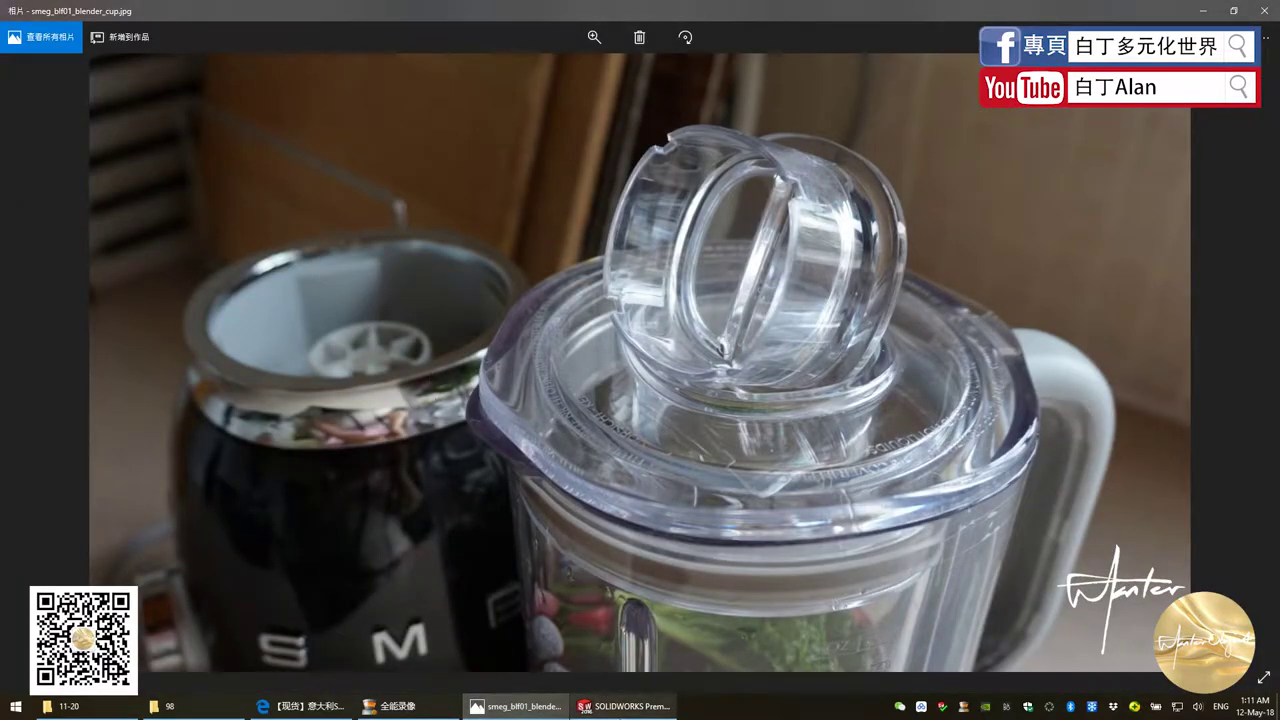
{"action": "left_click", "coordinate": [625, 706]}
{"action": "scroll", "coordinate": [696, 459], "scroll_direction": "up", "scroll_amount": 3}
{"action": "middle_click_drag", "start_coordinate": [696, 459], "coordinate": [716, 442]}
{"action": "scroll", "coordinate": [716, 442], "scroll_direction": "down", "scroll_amount": 3}
{"action": "scroll", "coordinate": [690, 425], "scroll_direction": "down", "scroll_amount": 2}
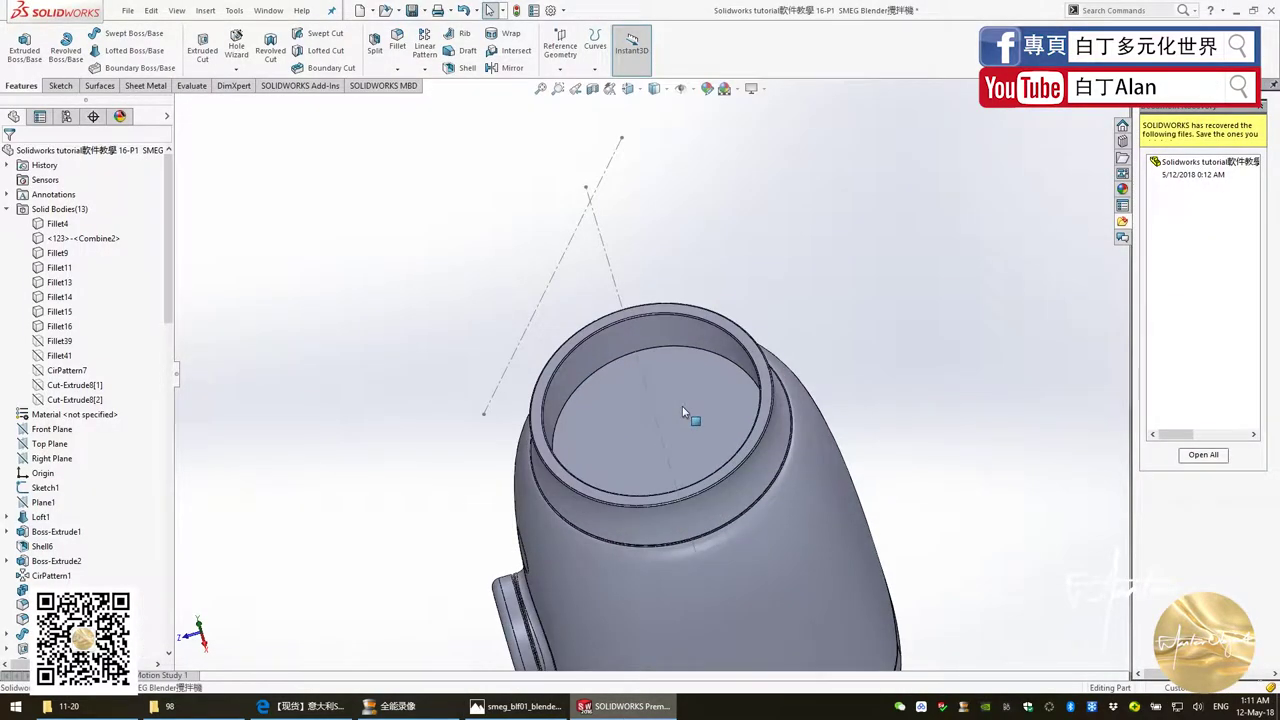
Step: Select the round face inside the base's top opening and start a new sketch on it
{"action": "left_click", "coordinate": [676, 410]}
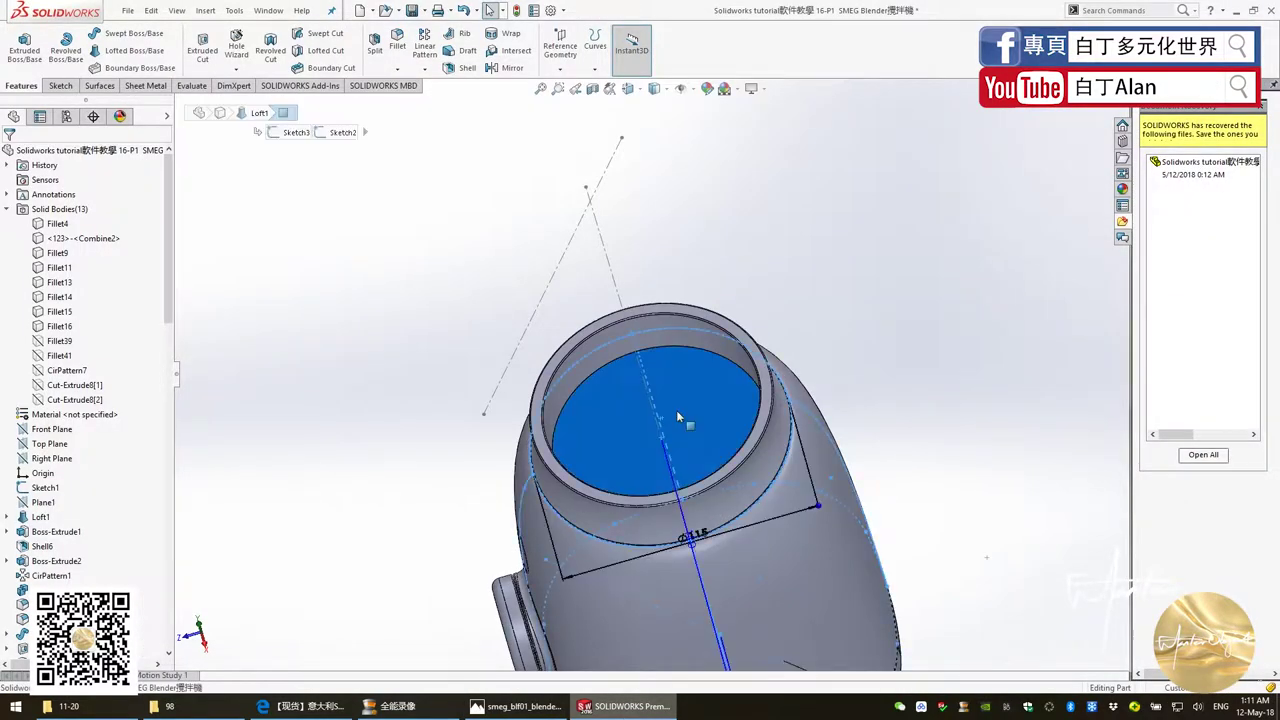
{"action": "left_click", "coordinate": [828, 268]}
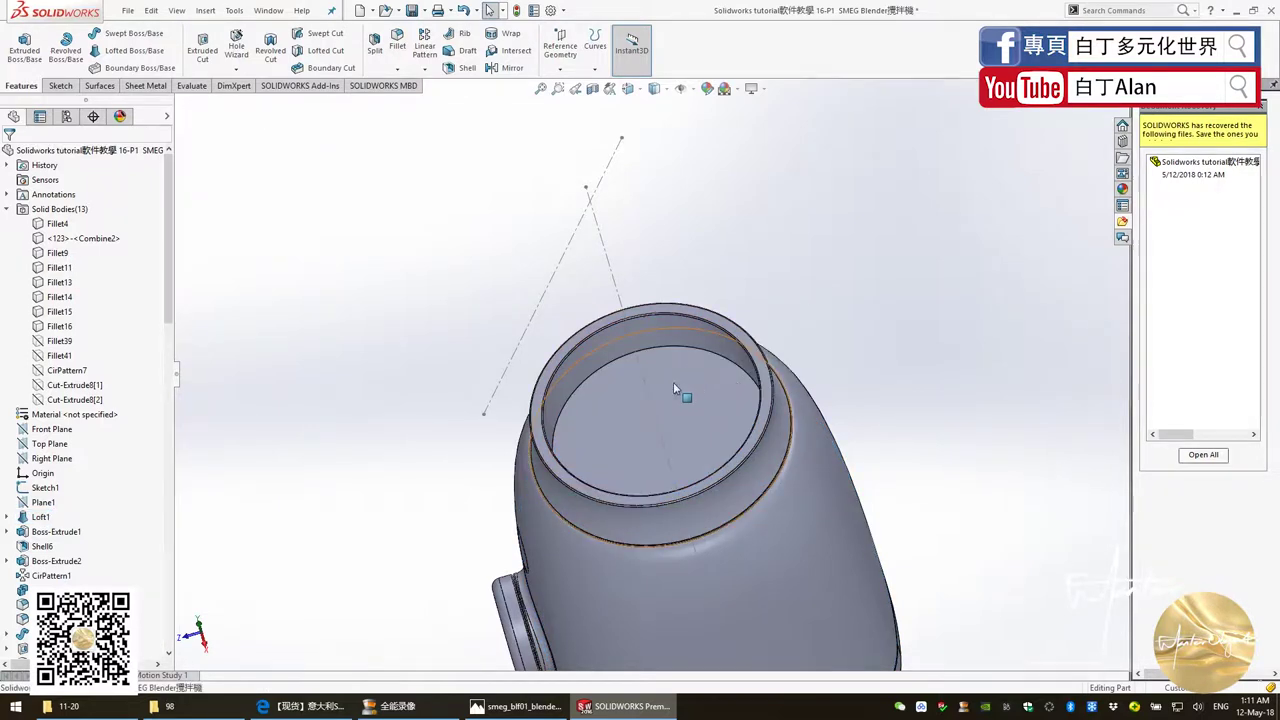
{"action": "left_click", "coordinate": [677, 425]}
{"action": "middle_click_drag", "start_coordinate": [678, 437], "coordinate": [650, 400]}
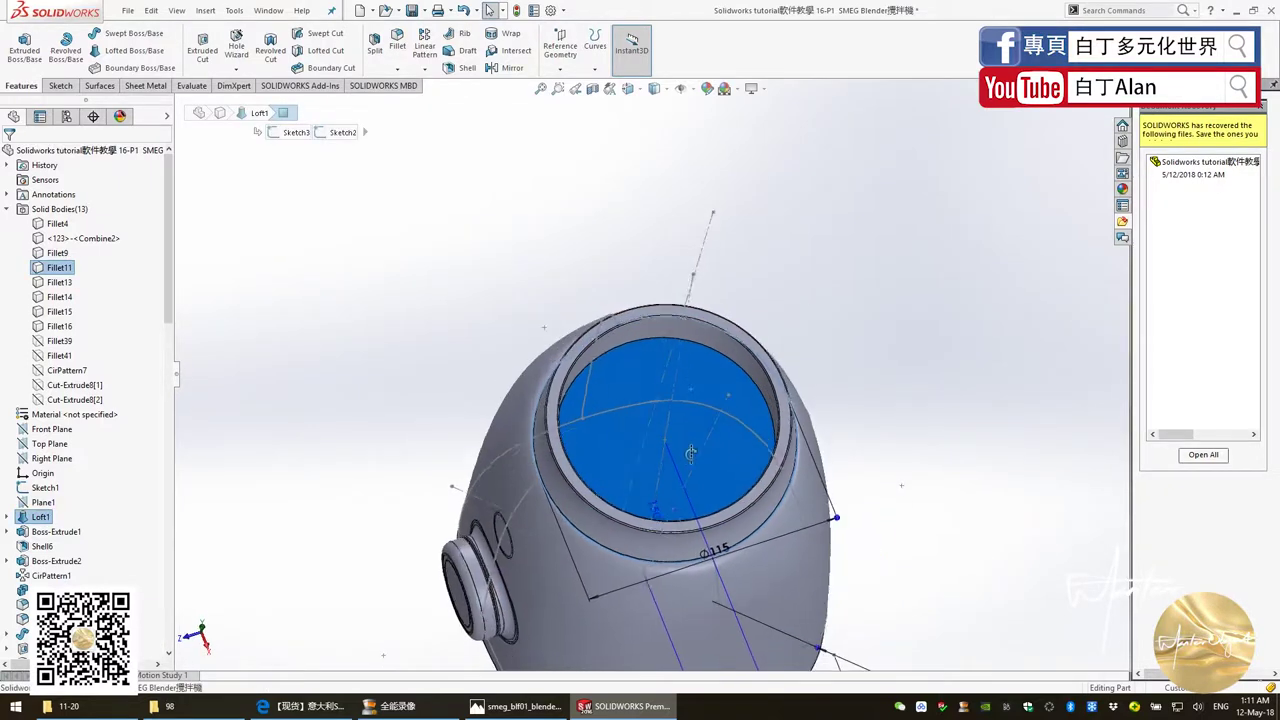
{"action": "left_click", "coordinate": [58, 85]}
{"action": "left_click", "coordinate": [18, 45]}
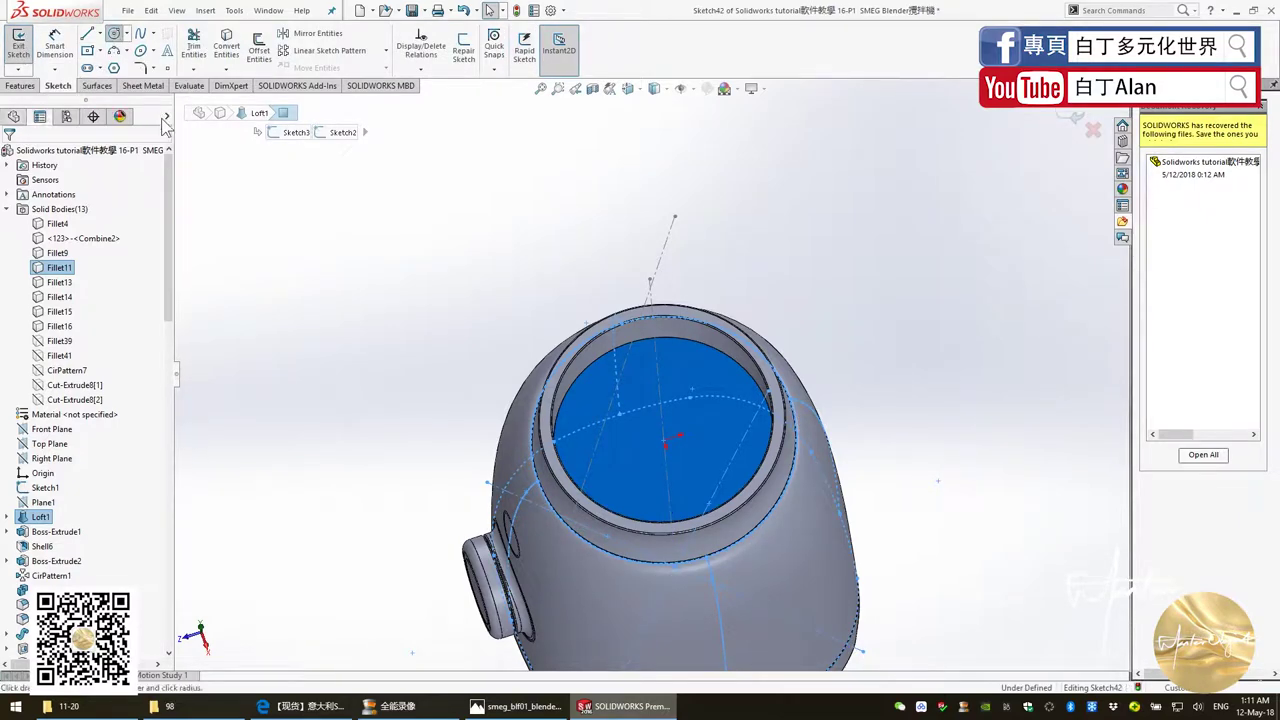
Step: Copy the 115 mm outer rim edge into Sketch42 with Offset Entities at 0.00 mm
{"action": "scroll", "coordinate": [801, 343], "scroll_direction": "down", "scroll_amount": 5}
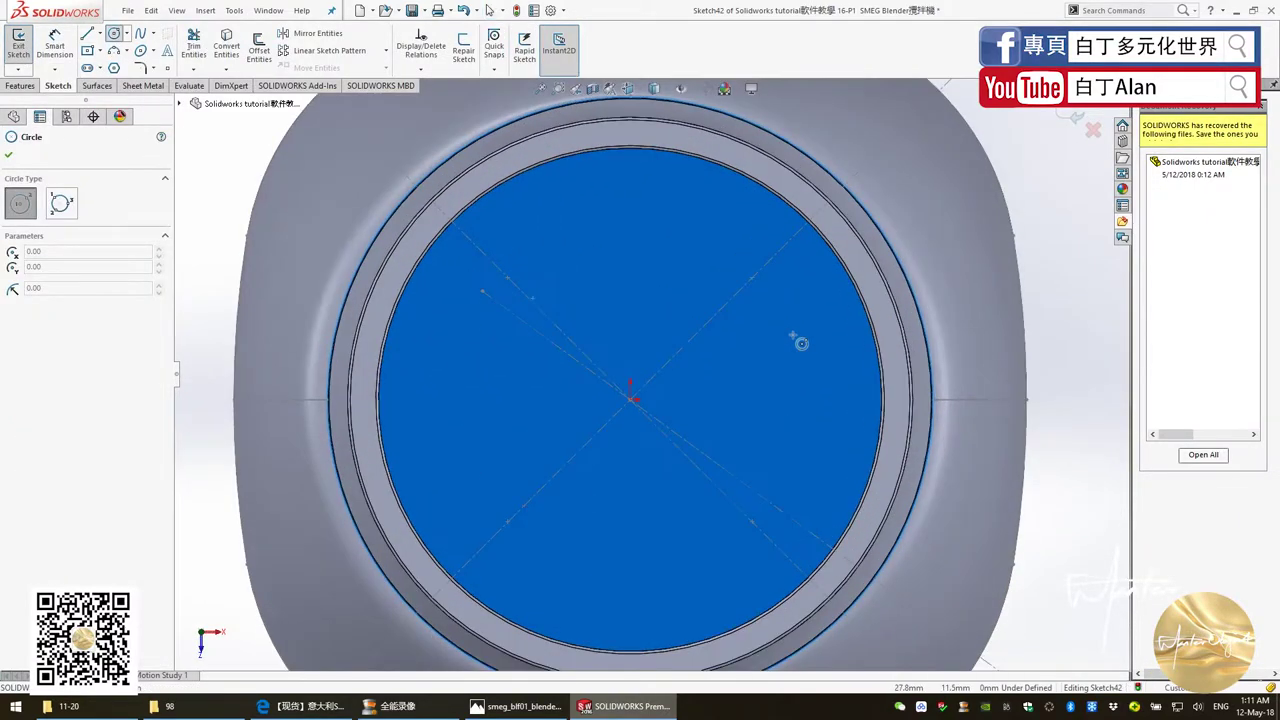
{"action": "left_click", "coordinate": [259, 47]}
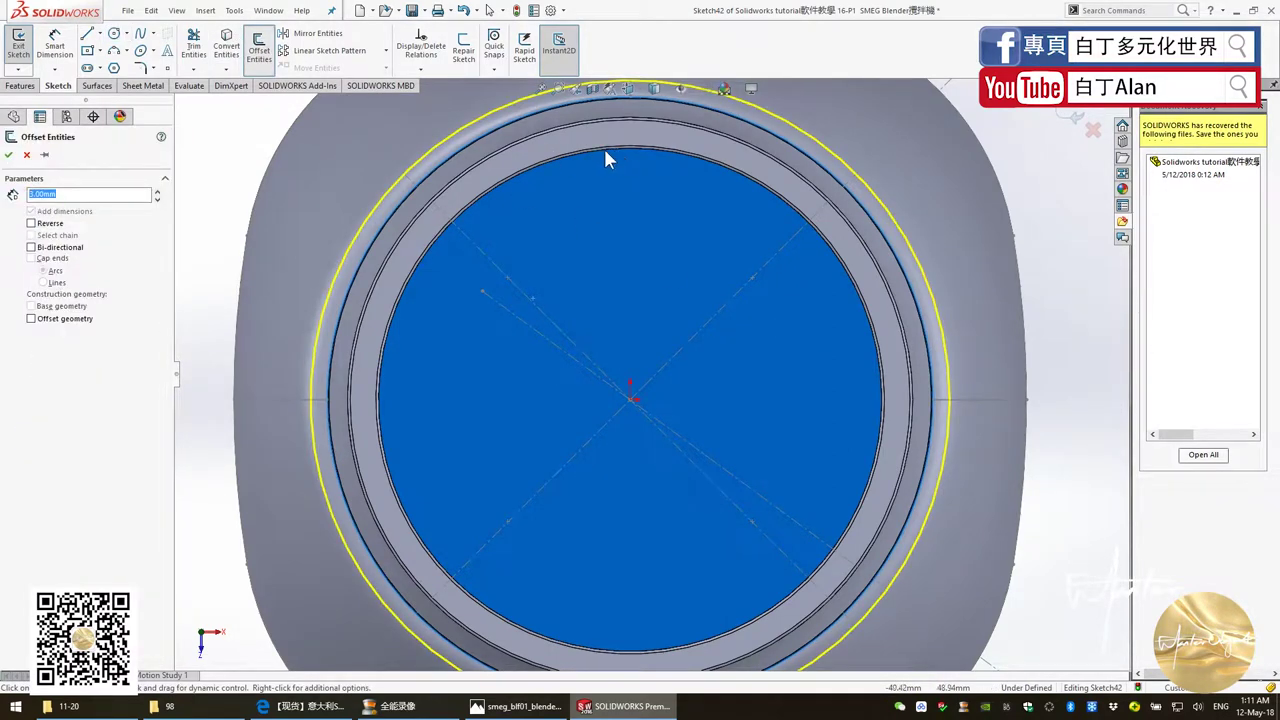
{"action": "left_click", "coordinate": [457, 276]}
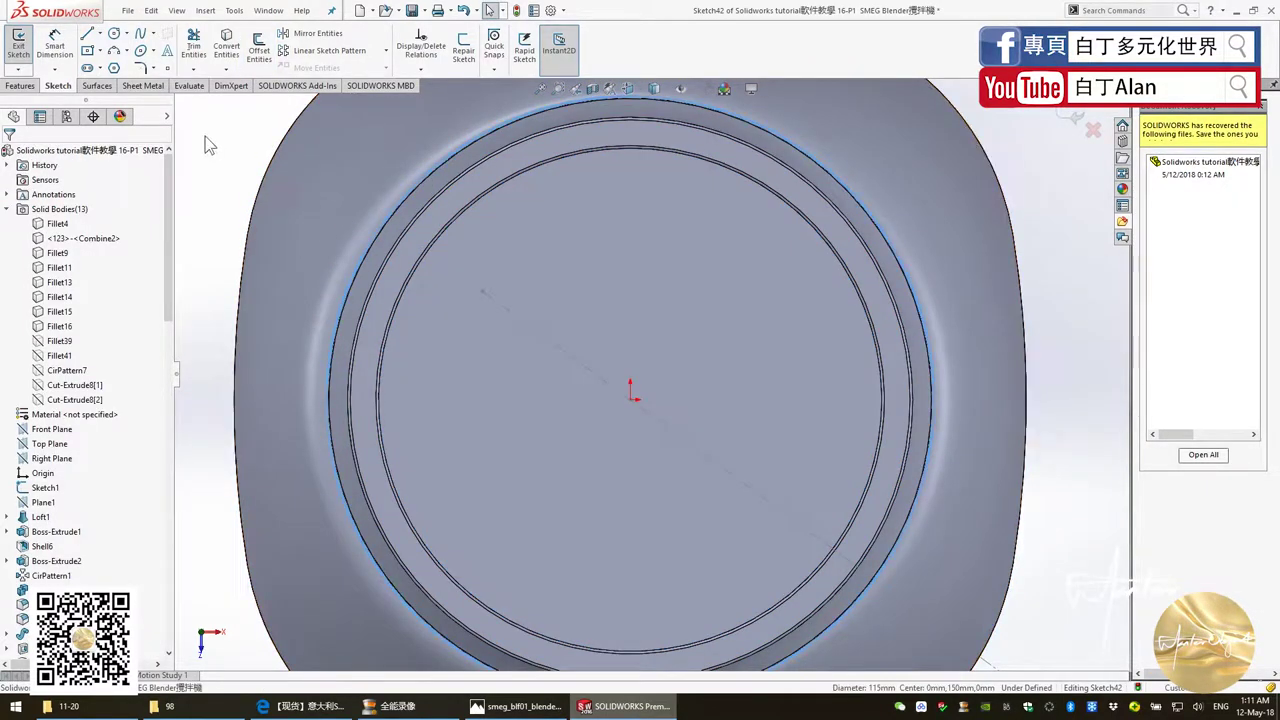
{"action": "left_click", "coordinate": [259, 48]}
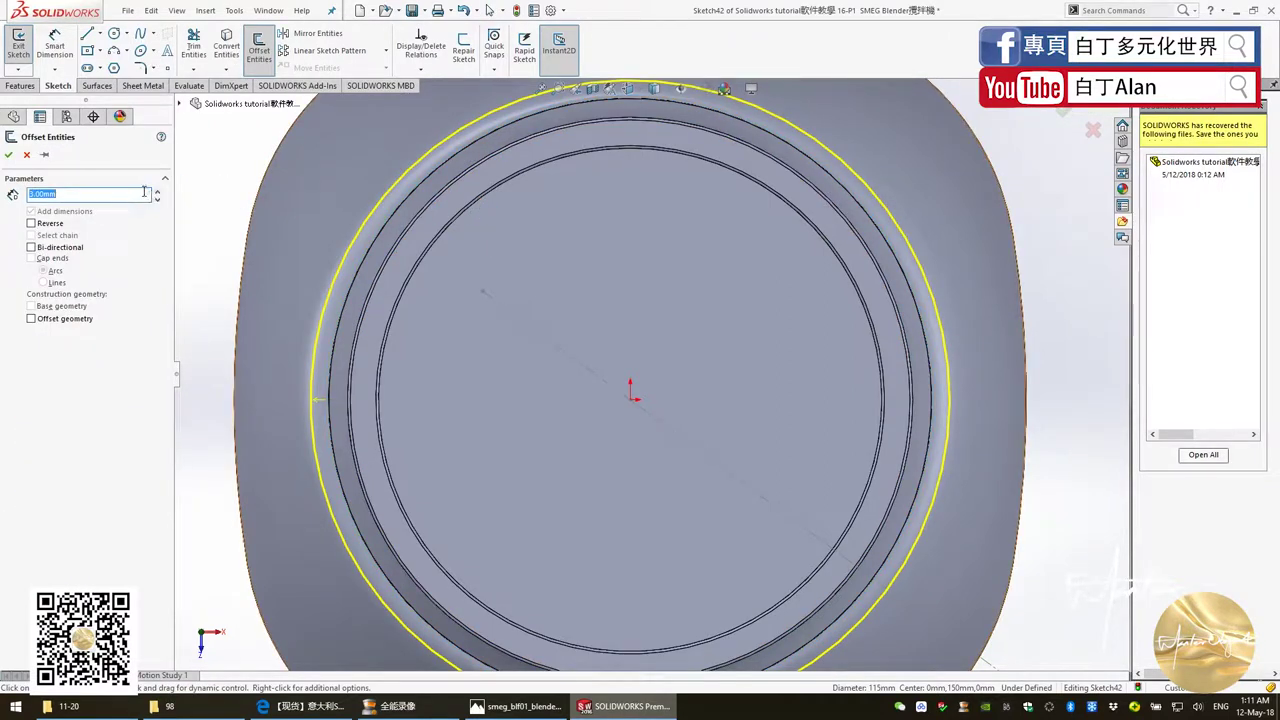
{"action": "type", "text": "0"}
{"action": "type", "text": ".00mm"}
{"action": "key", "text": "Return"}
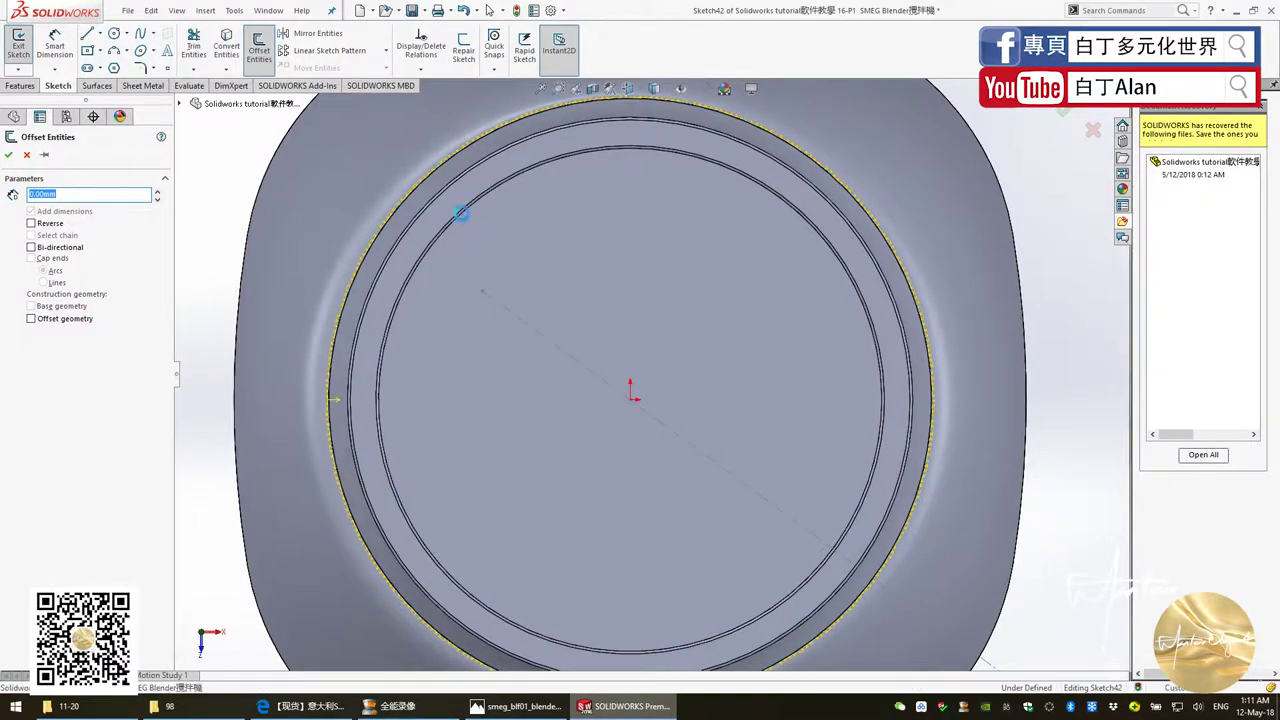
{"action": "key", "text": "Return"}
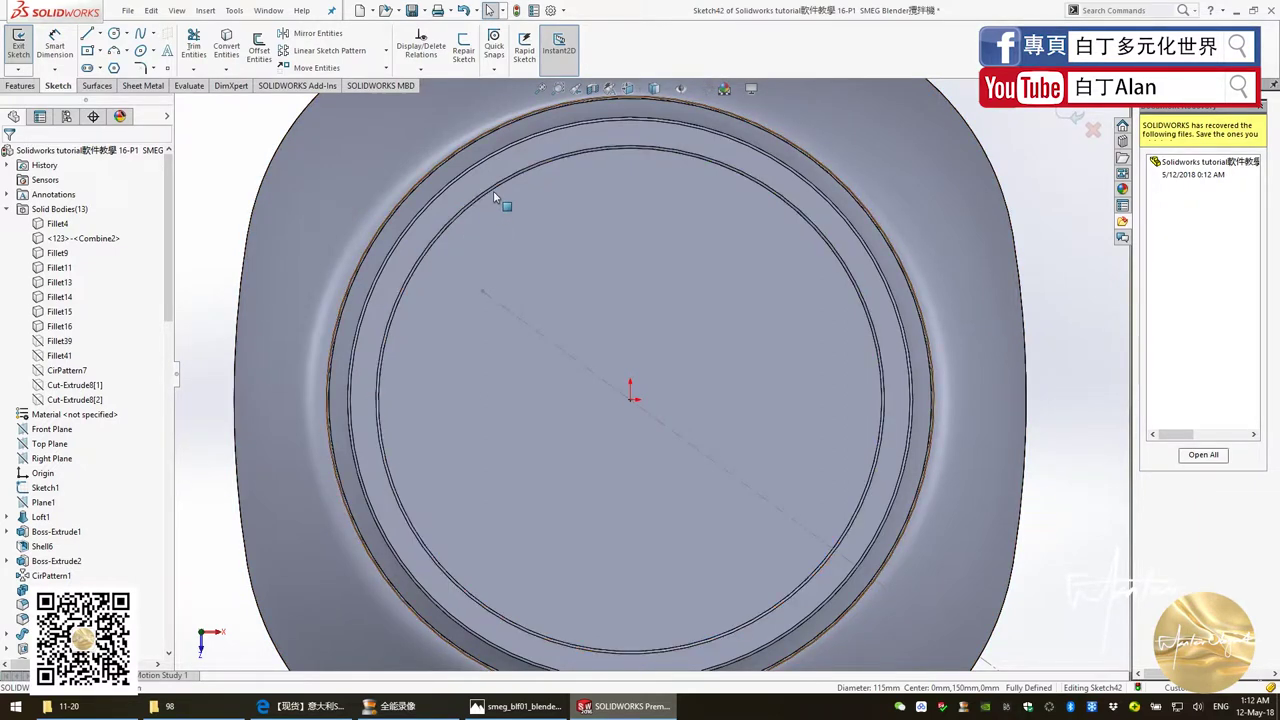
{"action": "scroll", "coordinate": [493, 190], "scroll_direction": "down", "scroll_amount": 2}
{"action": "scroll", "coordinate": [506, 214], "scroll_direction": "down", "scroll_amount": 2}
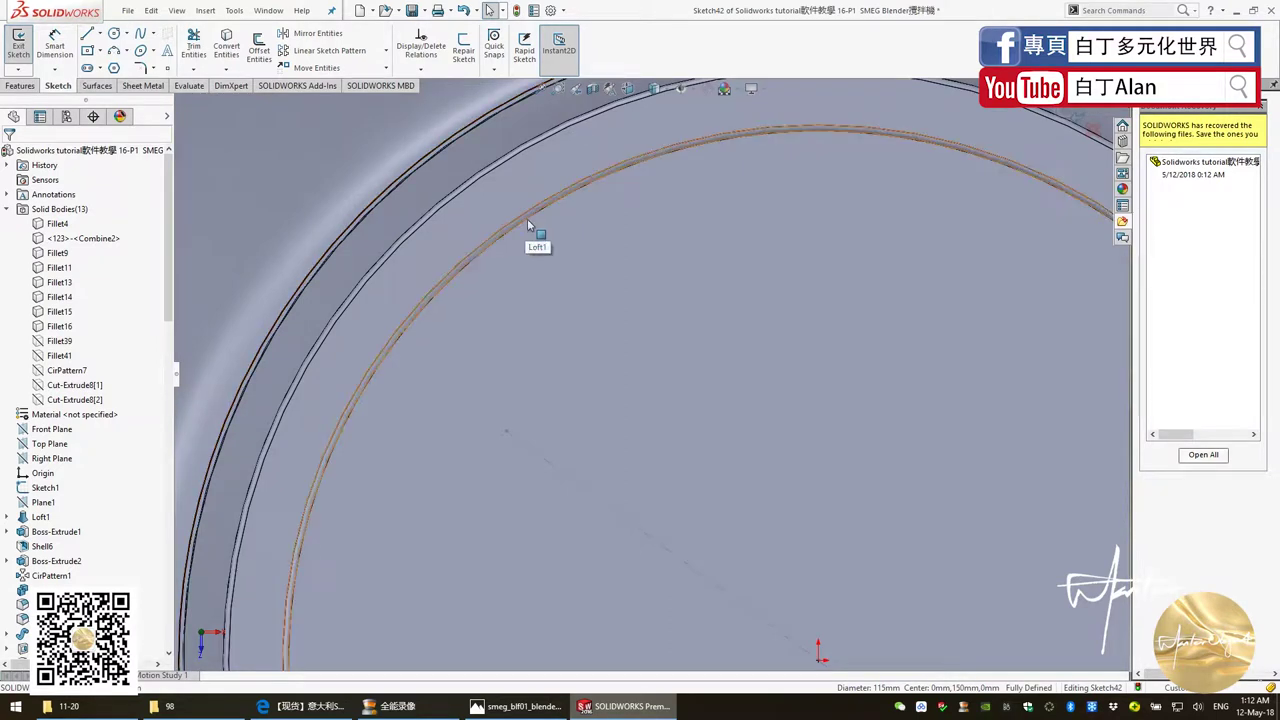
{"action": "scroll", "coordinate": [575, 283], "scroll_direction": "down", "scroll_amount": 3}
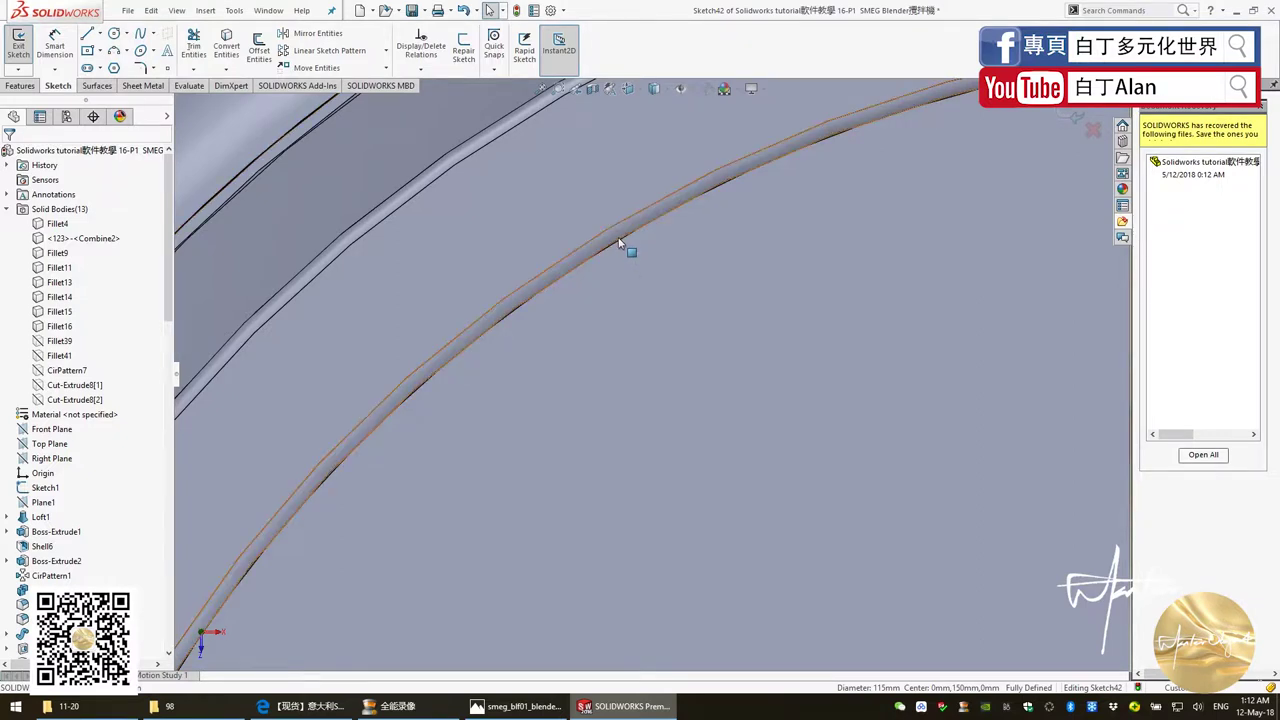
{"action": "left_click", "coordinate": [619, 236]}
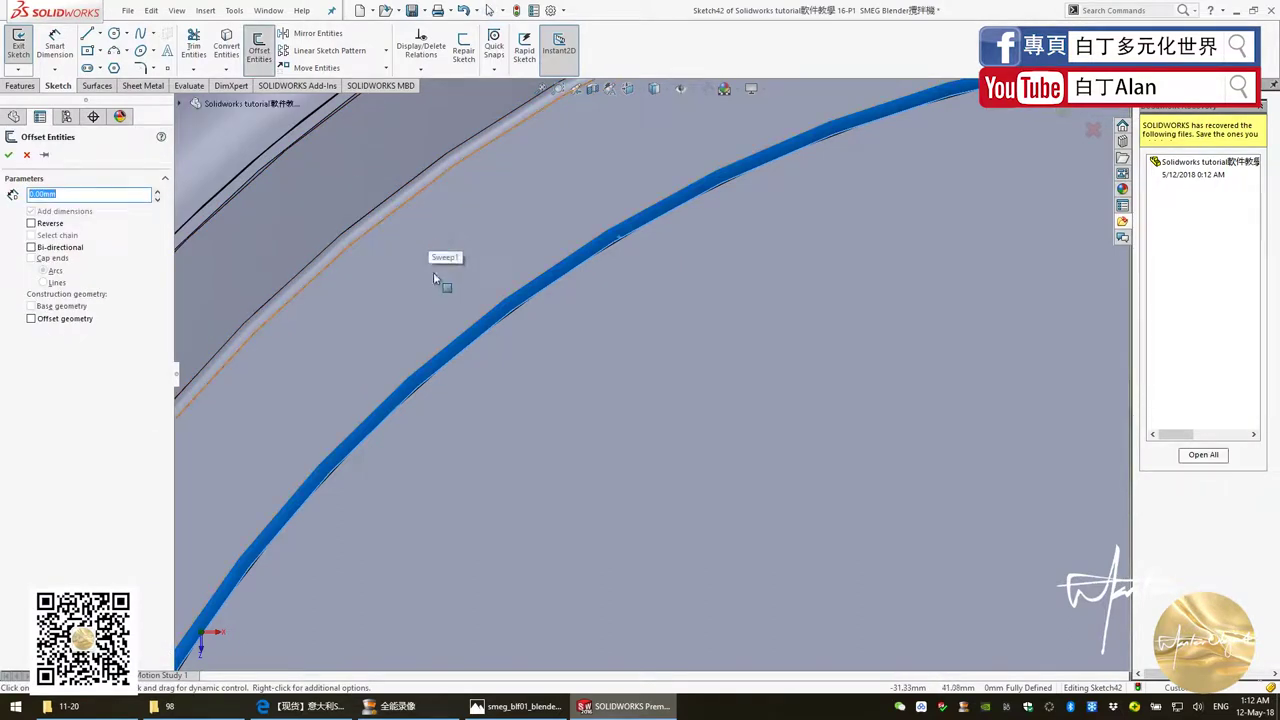
{"action": "left_click", "coordinate": [150, 192]}
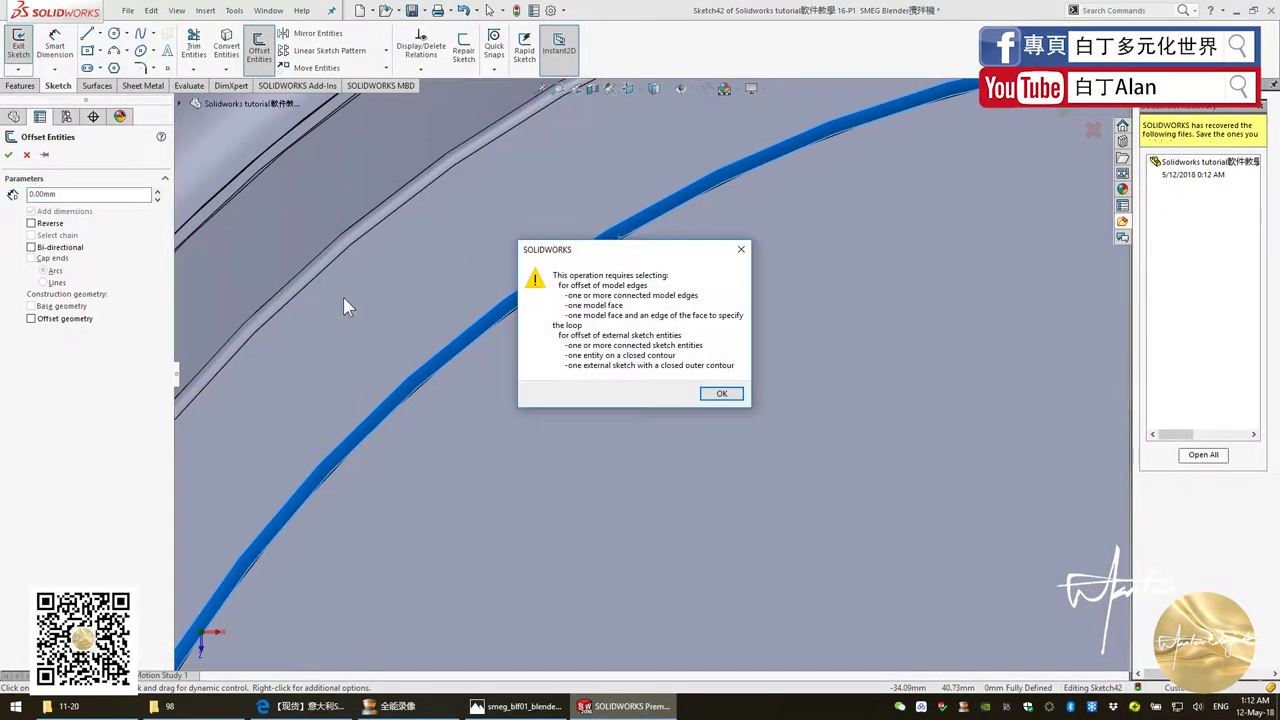
{"action": "left_click", "coordinate": [722, 393]}
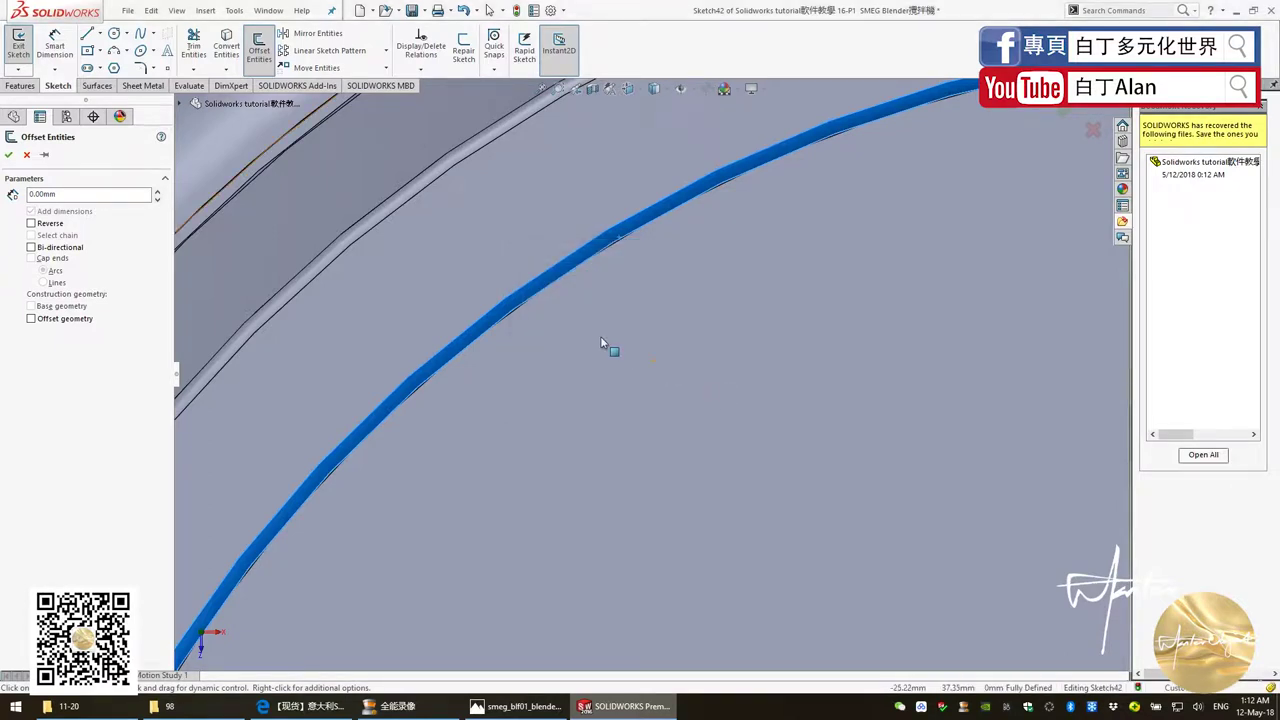
{"action": "key", "text": "Escape"}
{"action": "key", "text": "Escape"}
{"action": "scroll", "coordinate": [586, 345], "scroll_direction": "down", "scroll_amount": 2}
{"action": "scroll", "coordinate": [586, 335], "scroll_direction": "down", "scroll_amount": 2}
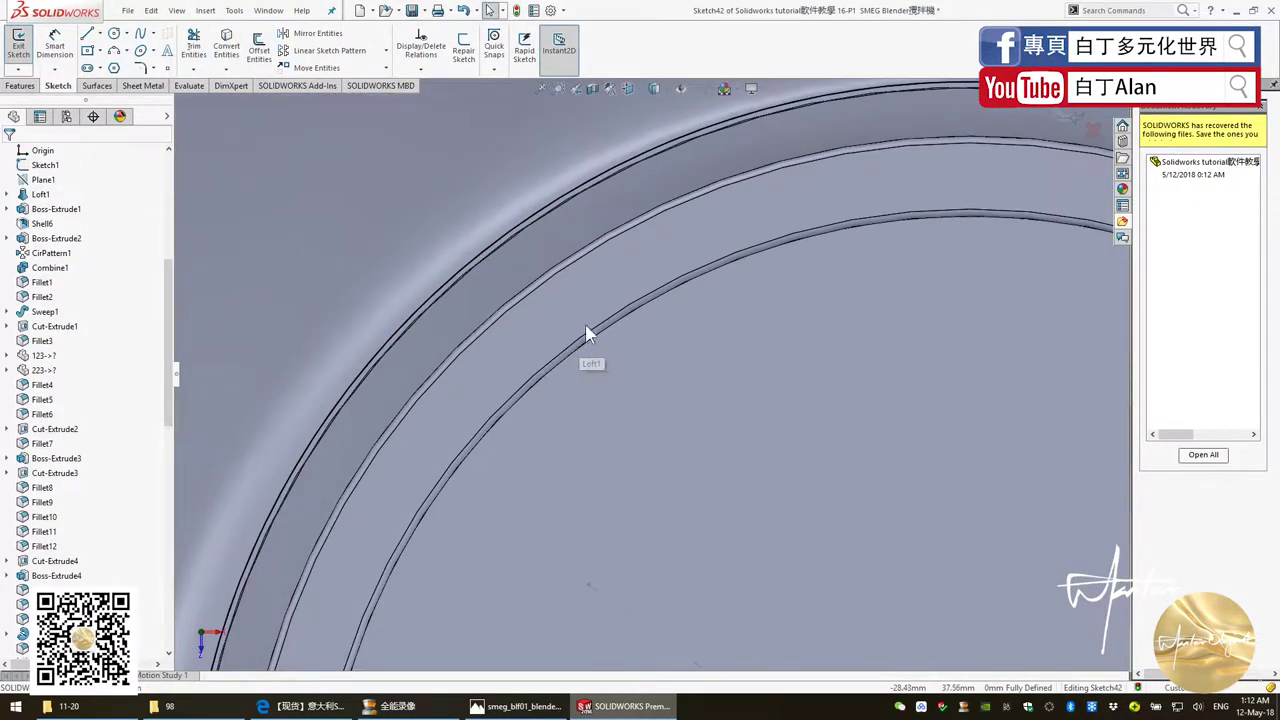
{"action": "scroll", "coordinate": [600, 360], "scroll_direction": "up", "scroll_amount": 1}
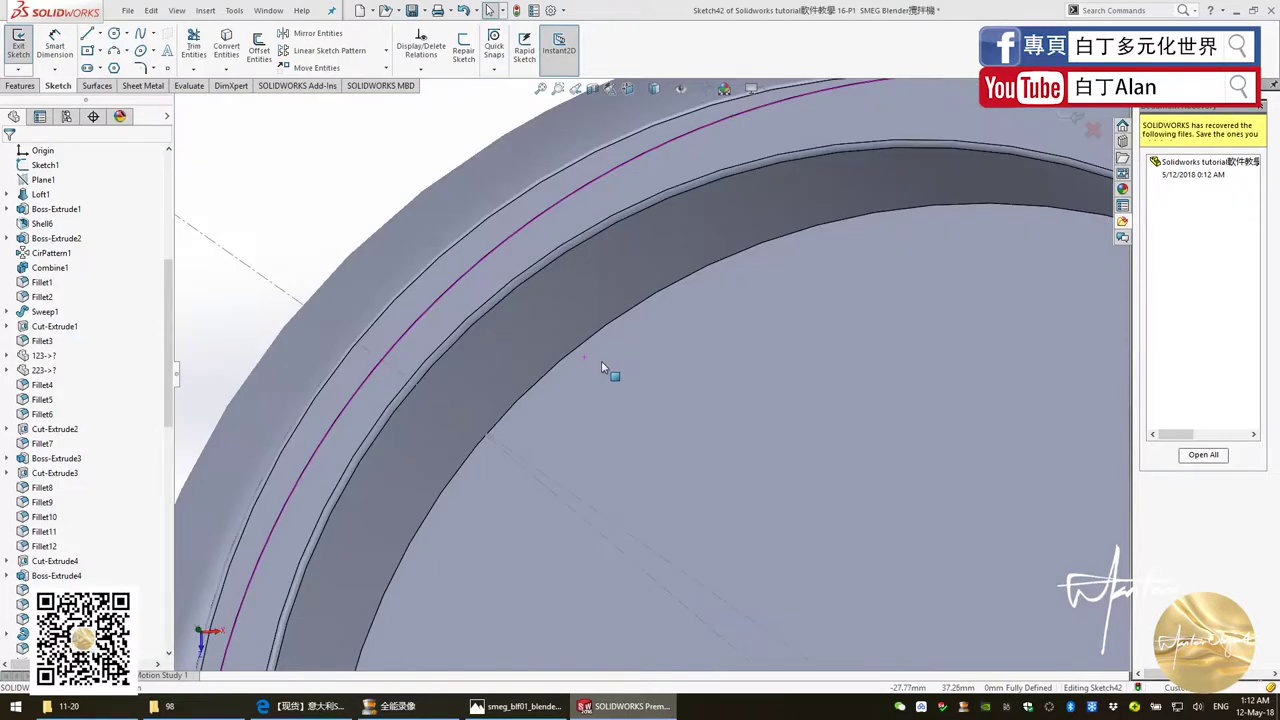
{"action": "scroll", "coordinate": [600, 360], "scroll_direction": "up", "scroll_amount": 1}
{"action": "left_click", "coordinate": [588, 326]}
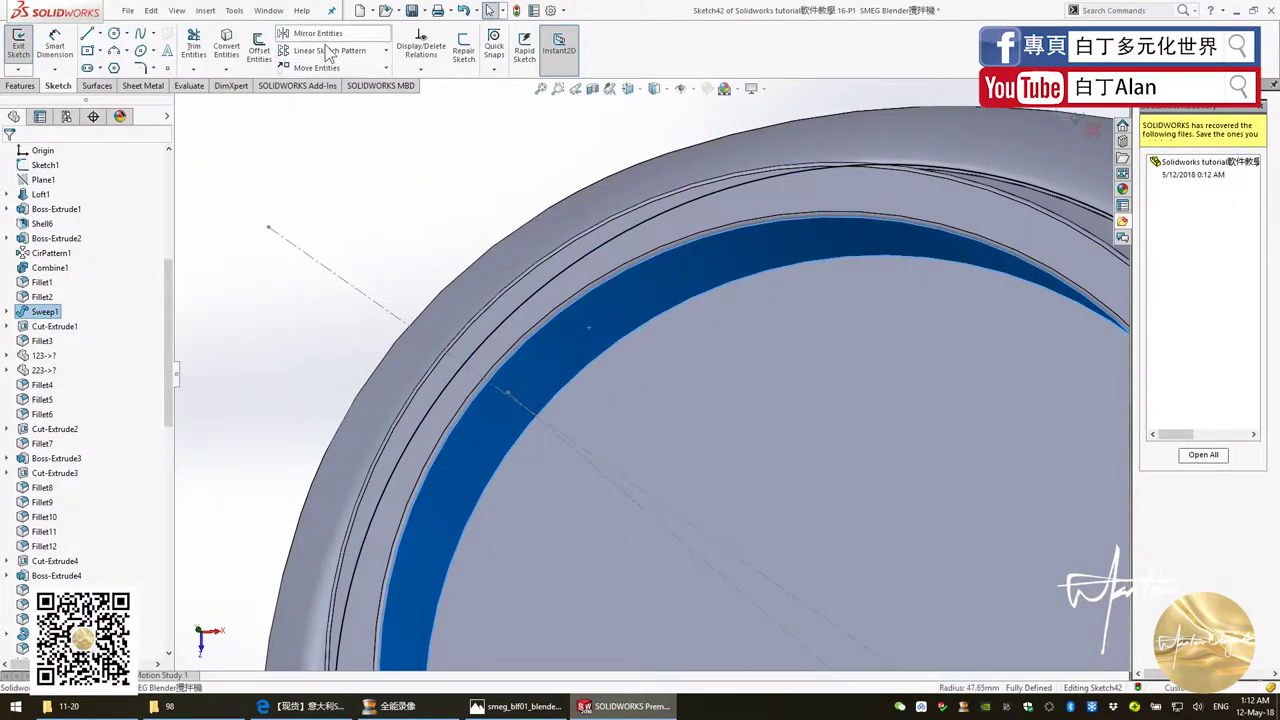
{"action": "left_click", "coordinate": [259, 58]}
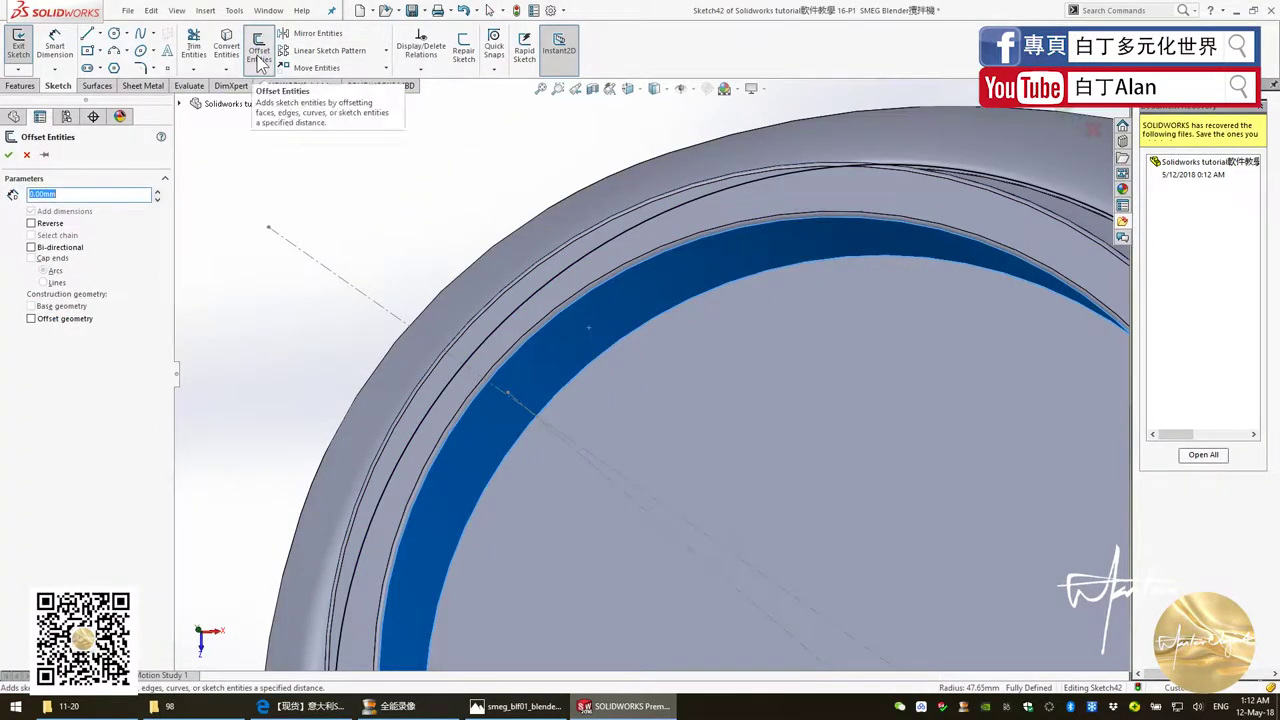
{"action": "left_click", "coordinate": [8, 155]}
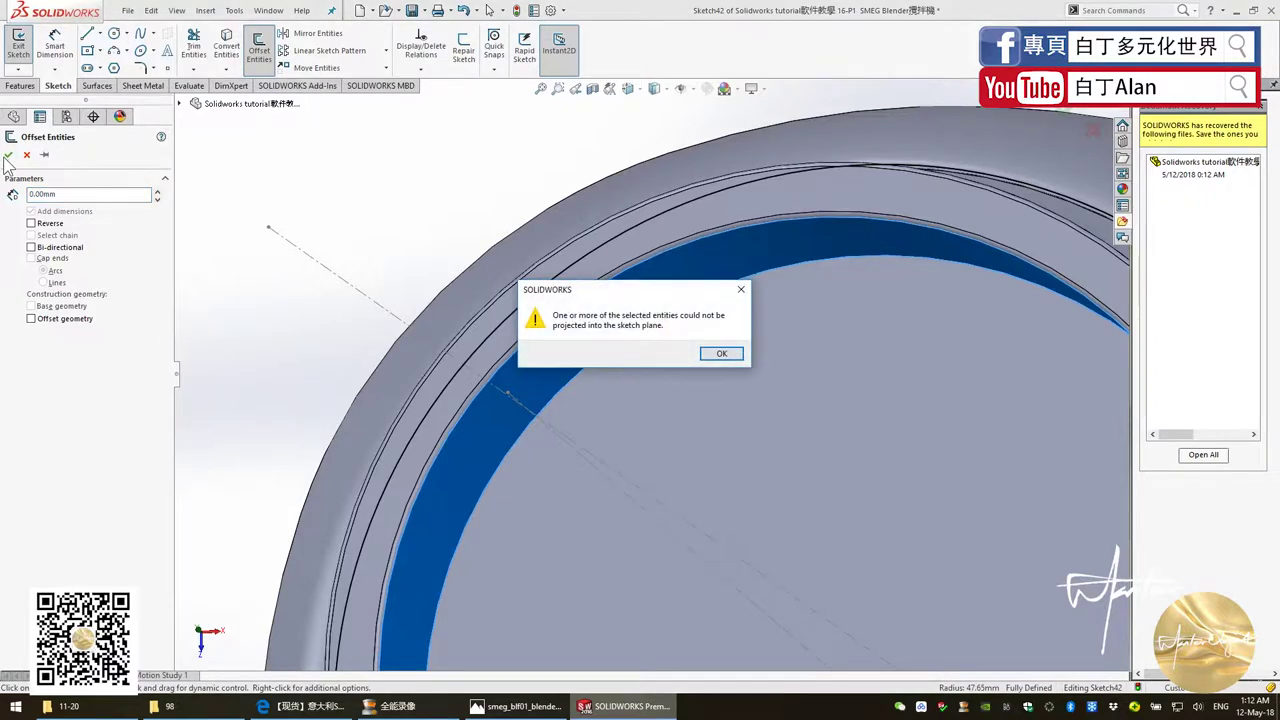
{"action": "left_click", "coordinate": [721, 353]}
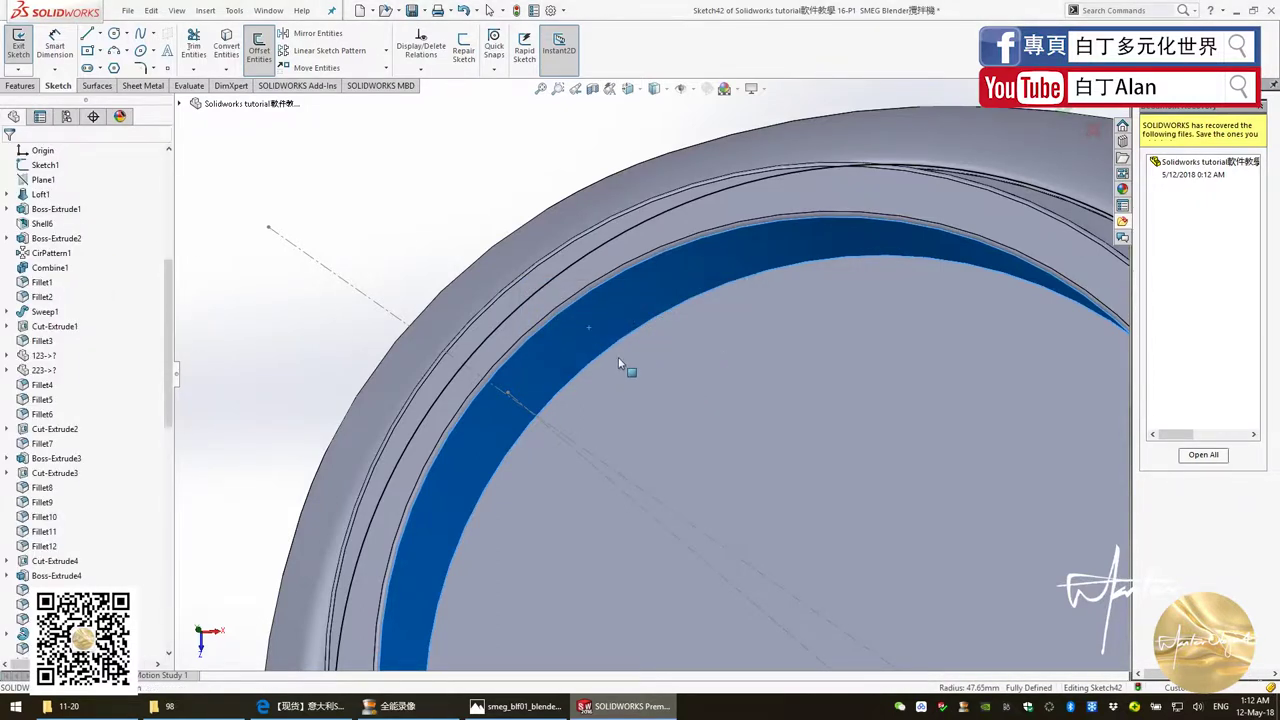
{"action": "key", "text": "ctrl+8"}
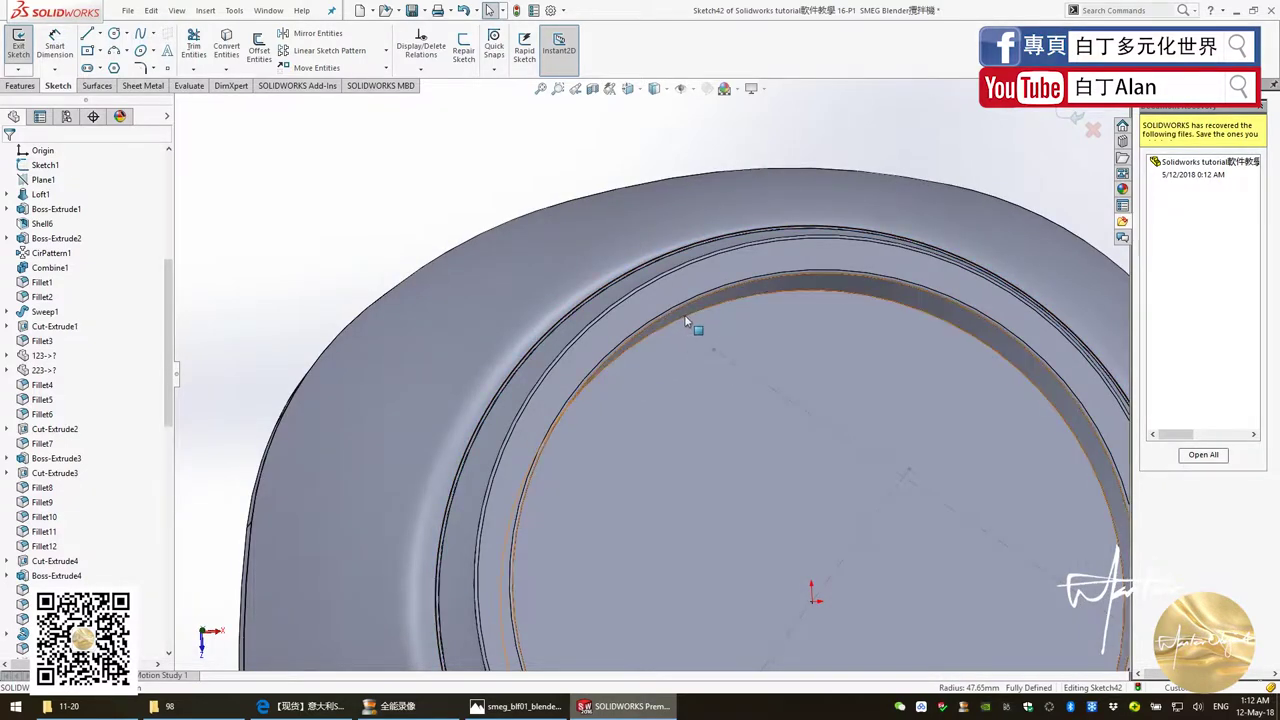
Step: Offset the rim's inner circular edge at 0 mm into Sketch42 as a 95.30 mm circle
{"action": "middle_click_drag", "start_coordinate": [664, 328], "coordinate": [720, 452]}
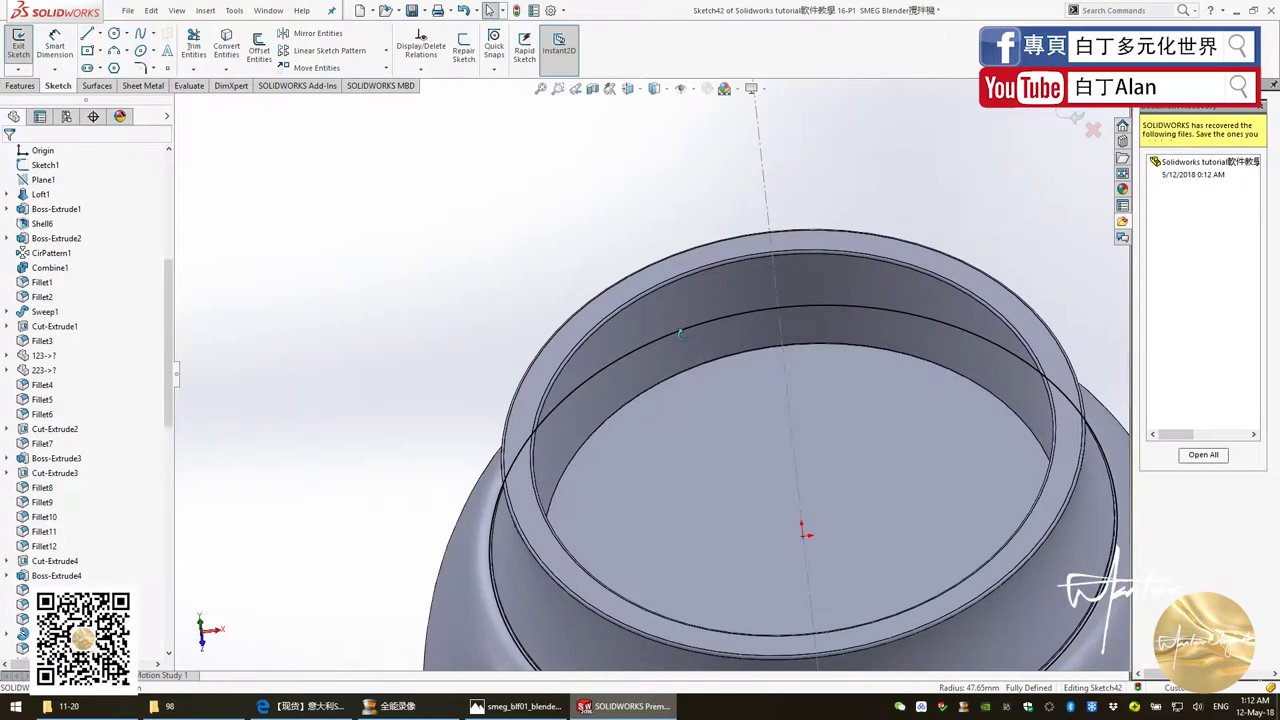
{"action": "middle_click_drag", "start_coordinate": [681, 334], "coordinate": [530, 472]}
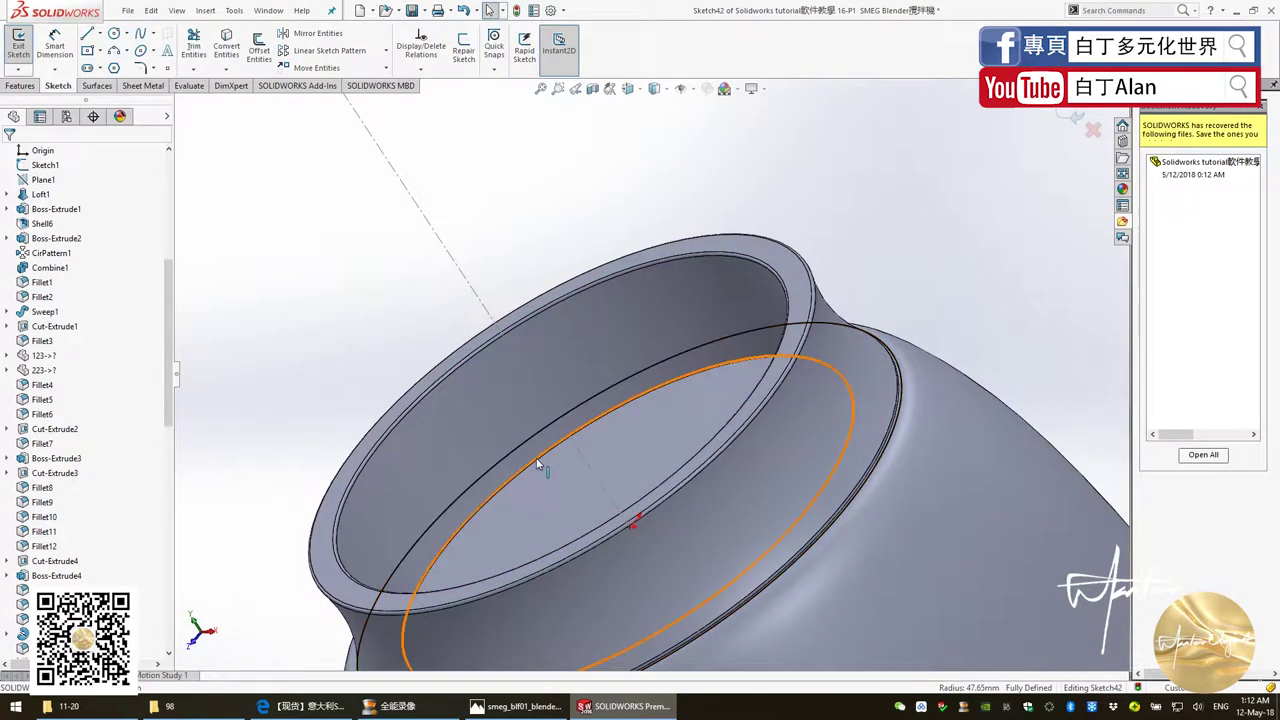
{"action": "left_click", "coordinate": [537, 462]}
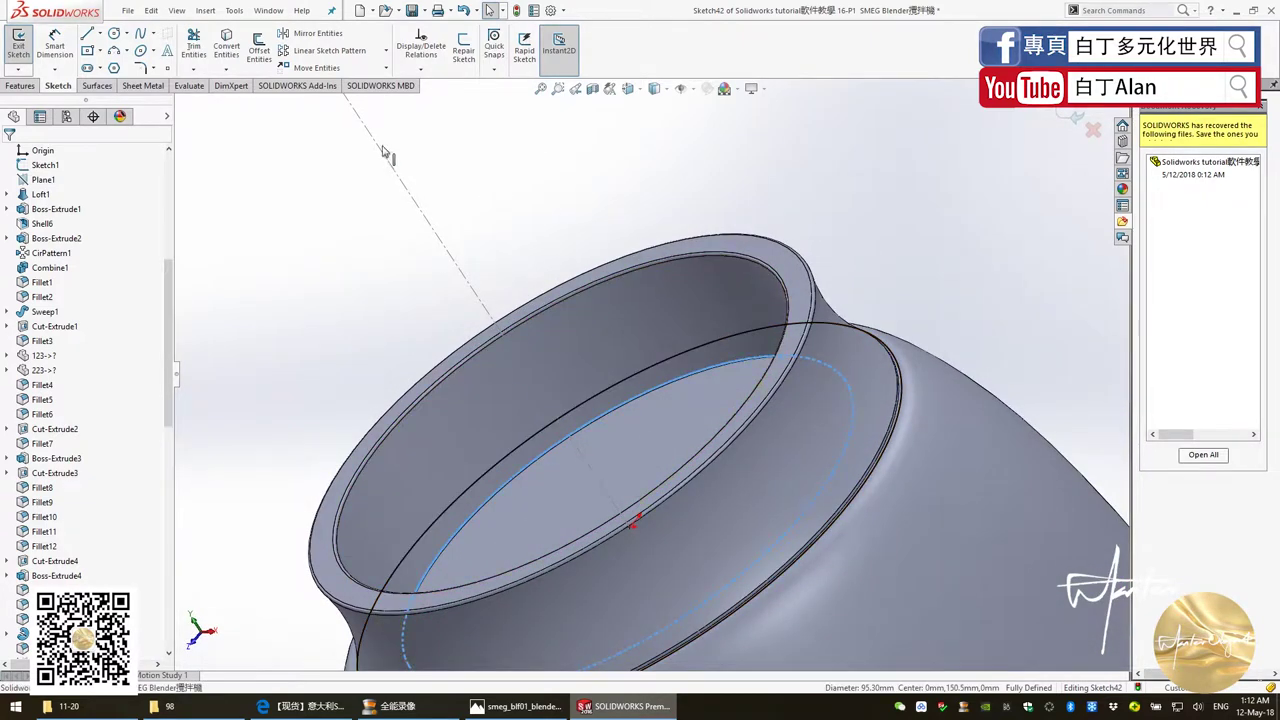
{"action": "left_click", "coordinate": [259, 57]}
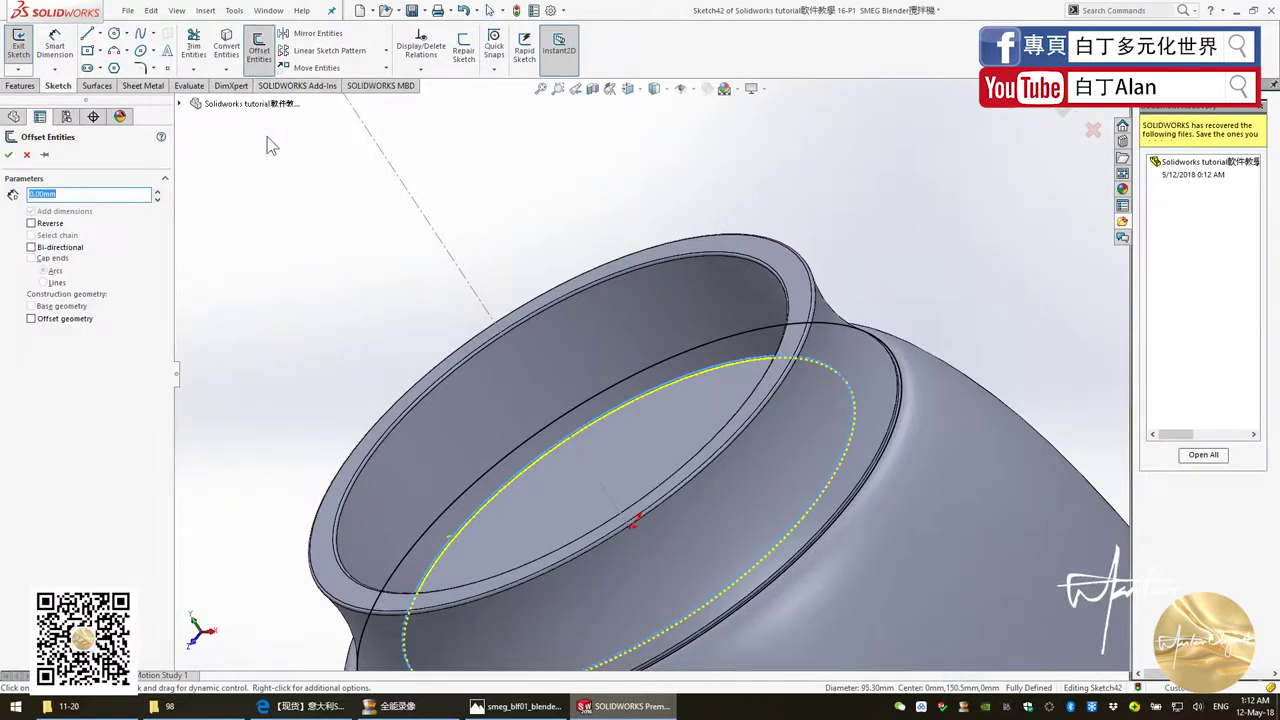
{"action": "left_click", "coordinate": [9, 155]}
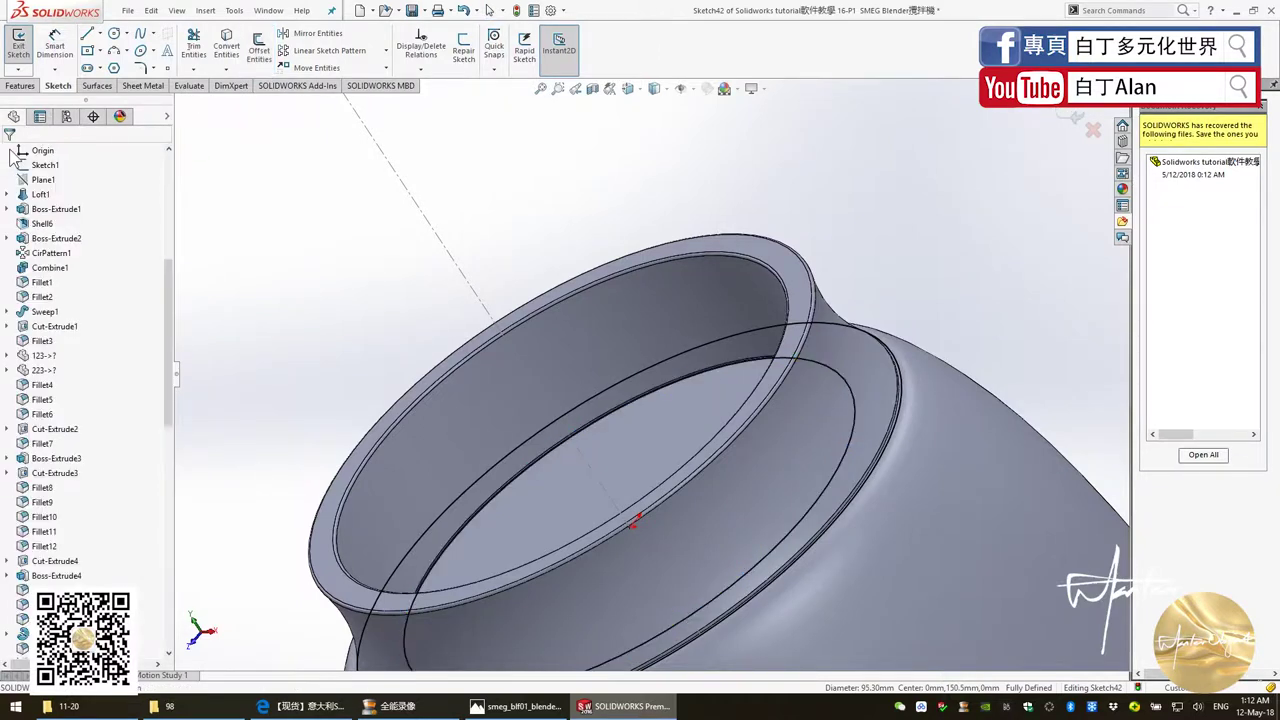
{"action": "left_click", "coordinate": [20, 85]}
Step: Apply an Extruded Cut from Sketch42, Blind, 90 mm deep into the motor base
{"action": "left_click", "coordinate": [28, 47]}
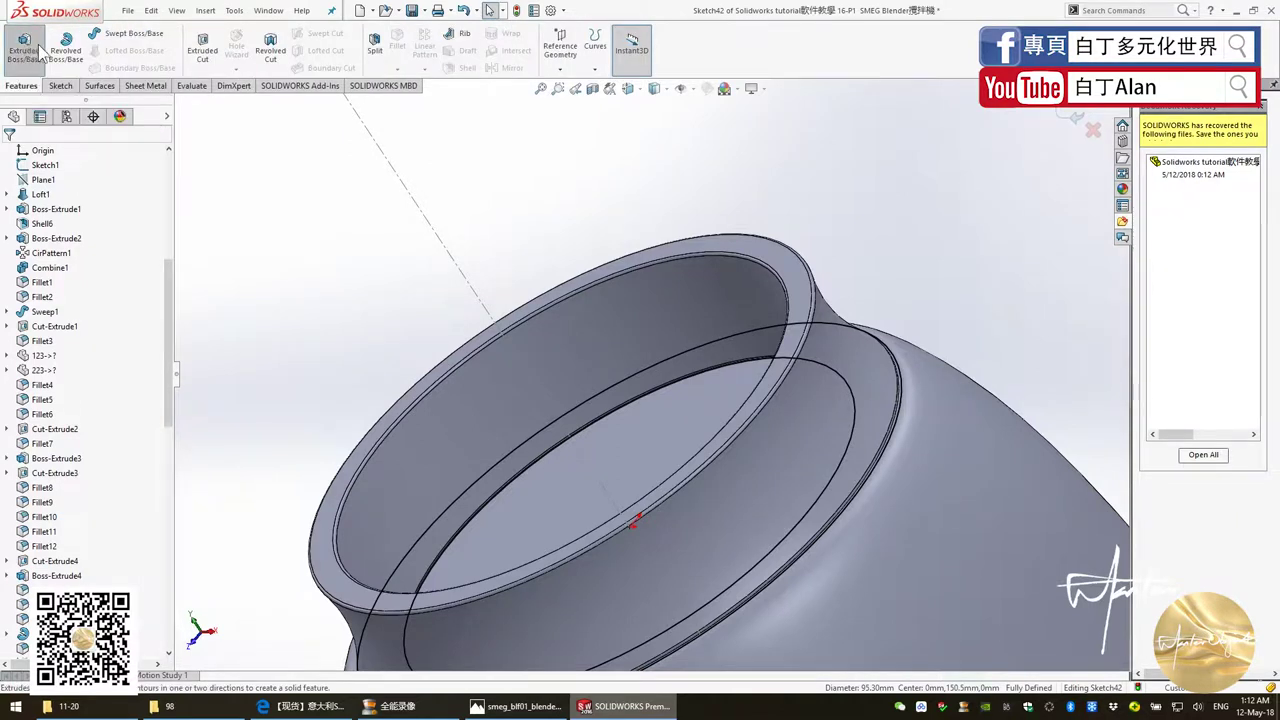
{"action": "left_click", "coordinate": [203, 55]}
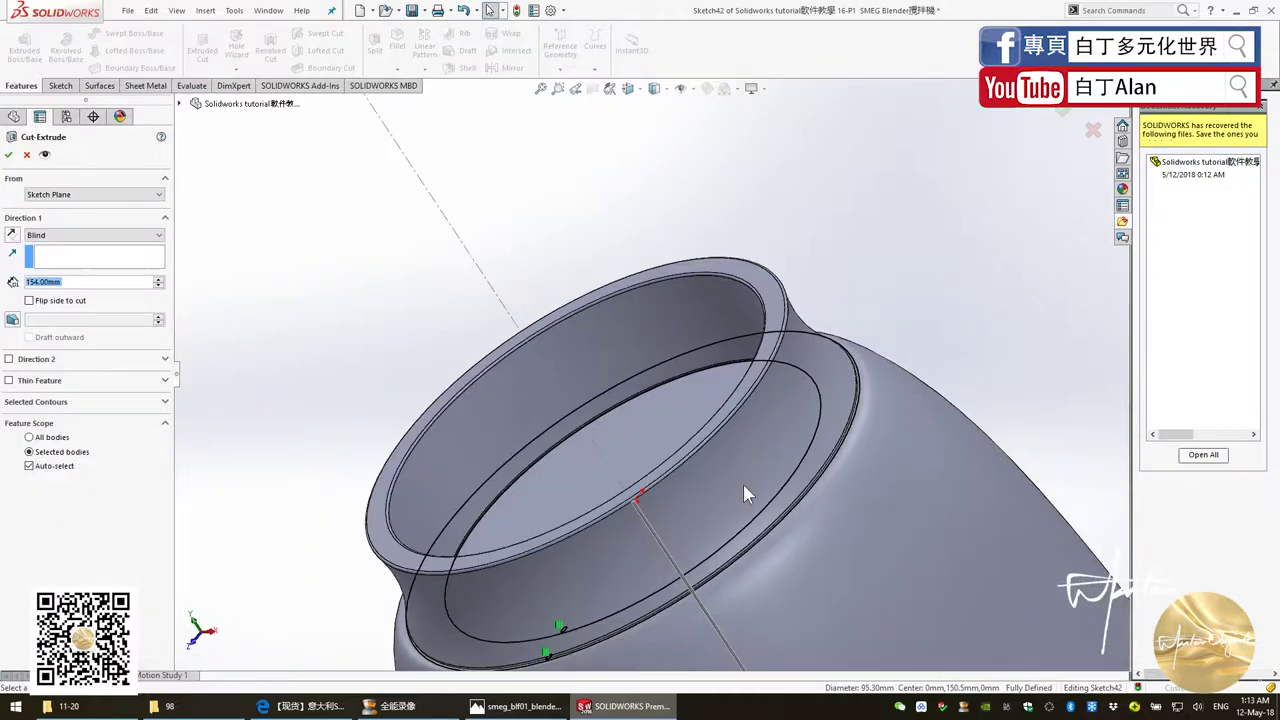
{"action": "scroll", "coordinate": [560, 386], "scroll_direction": "up", "scroll_amount": 2}
{"action": "scroll", "coordinate": [570, 420], "scroll_direction": "up", "scroll_amount": 2}
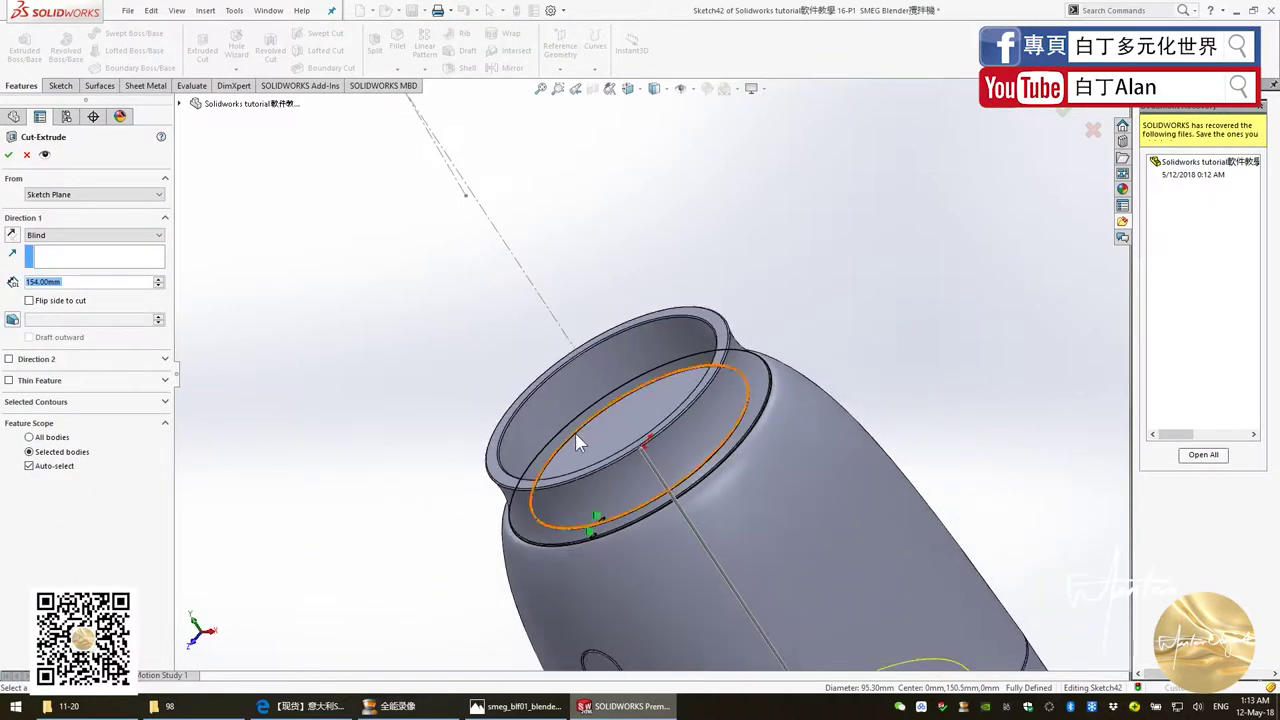
{"action": "scroll", "coordinate": [575, 433], "scroll_direction": "up", "scroll_amount": 2}
{"action": "scroll", "coordinate": [655, 487], "scroll_direction": "up", "scroll_amount": 2}
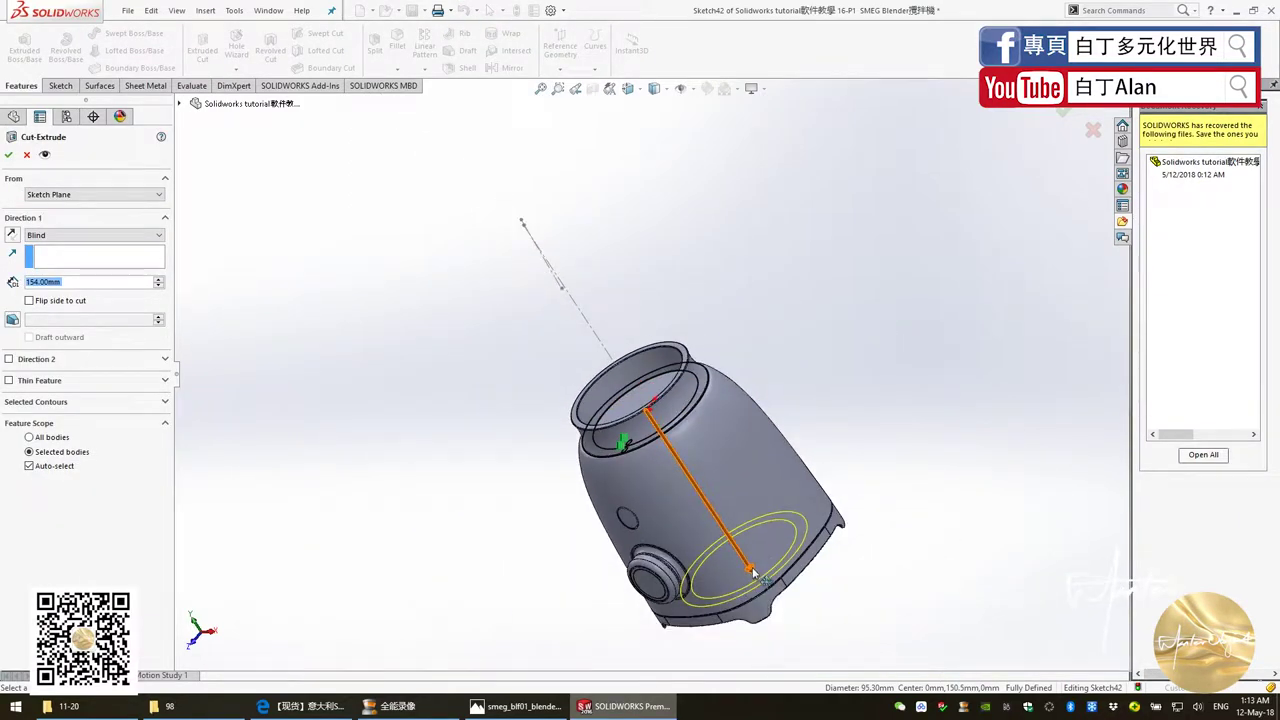
{"action": "left_click_drag", "start_coordinate": [750, 568], "coordinate": [722, 510]}
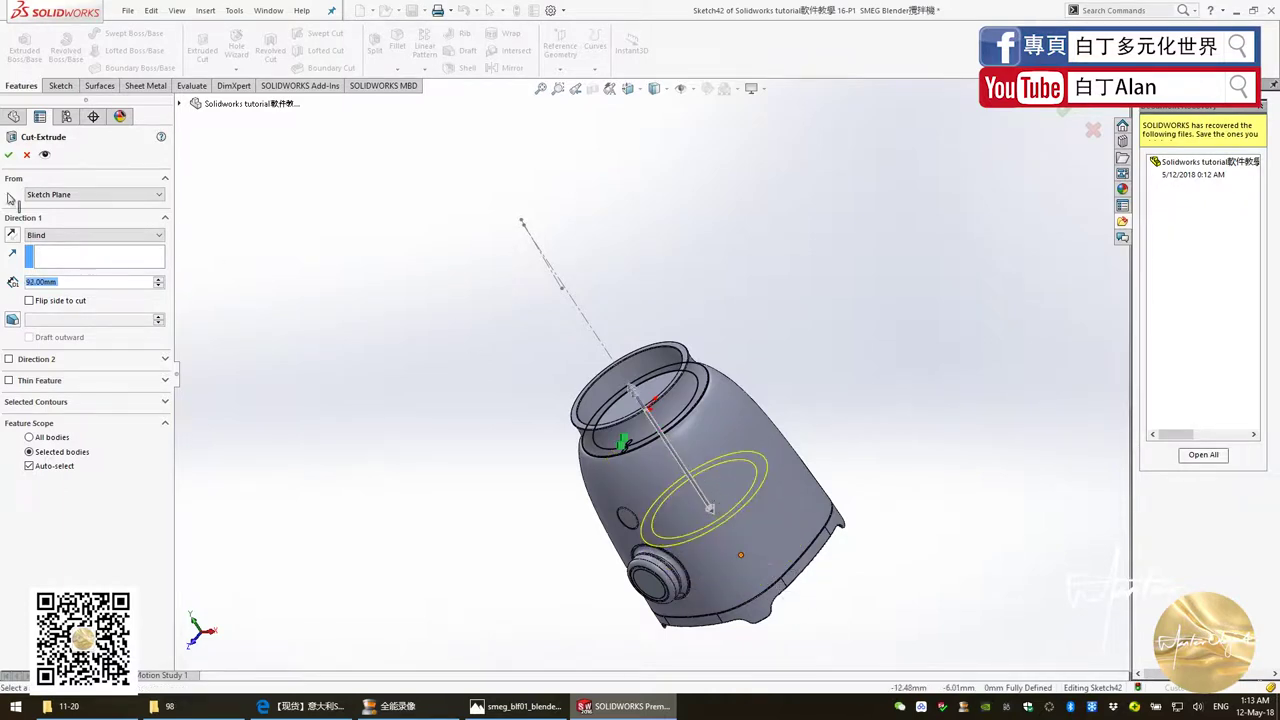
{"action": "type", "text": "90"}
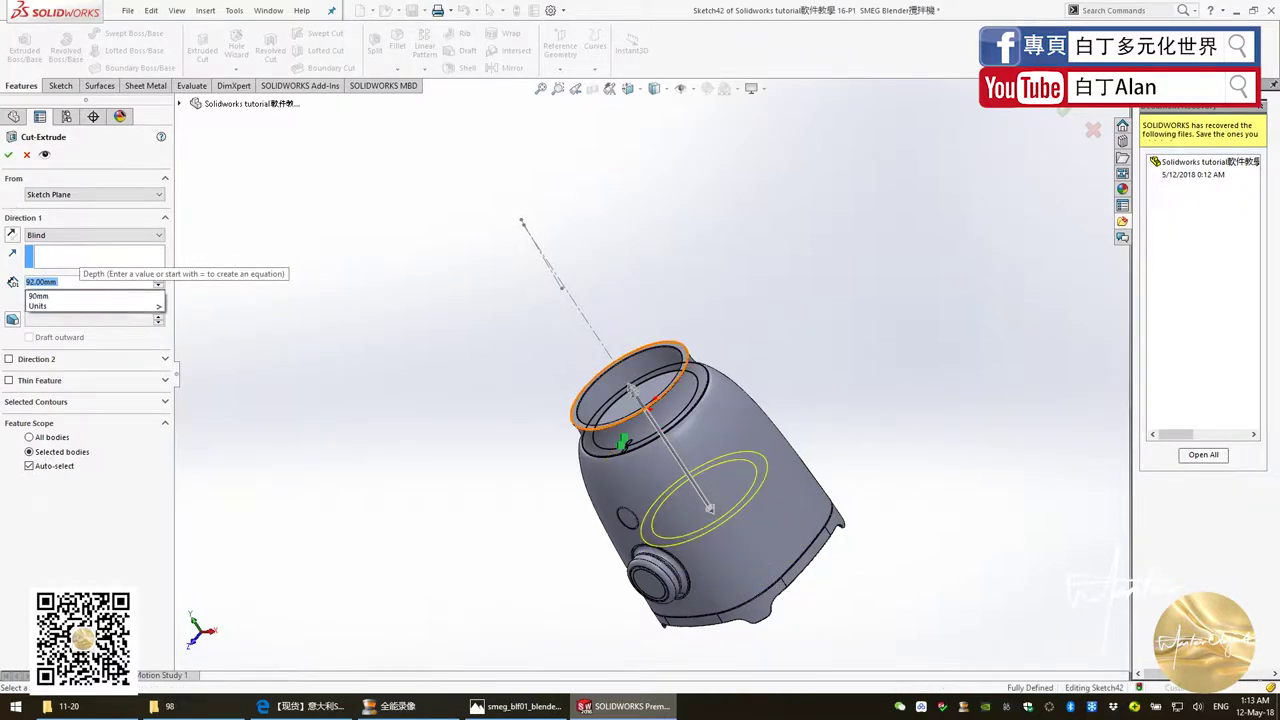
{"action": "key", "text": "Return"}
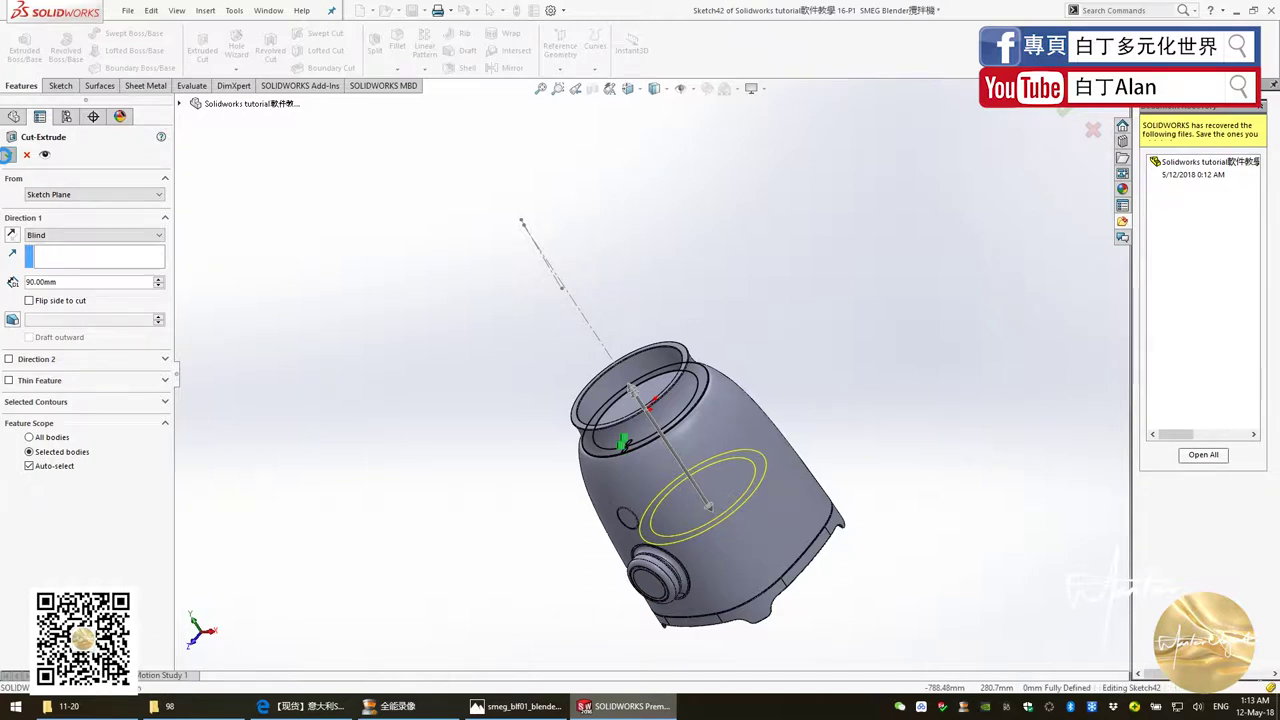
{"action": "left_click", "coordinate": [7, 156]}
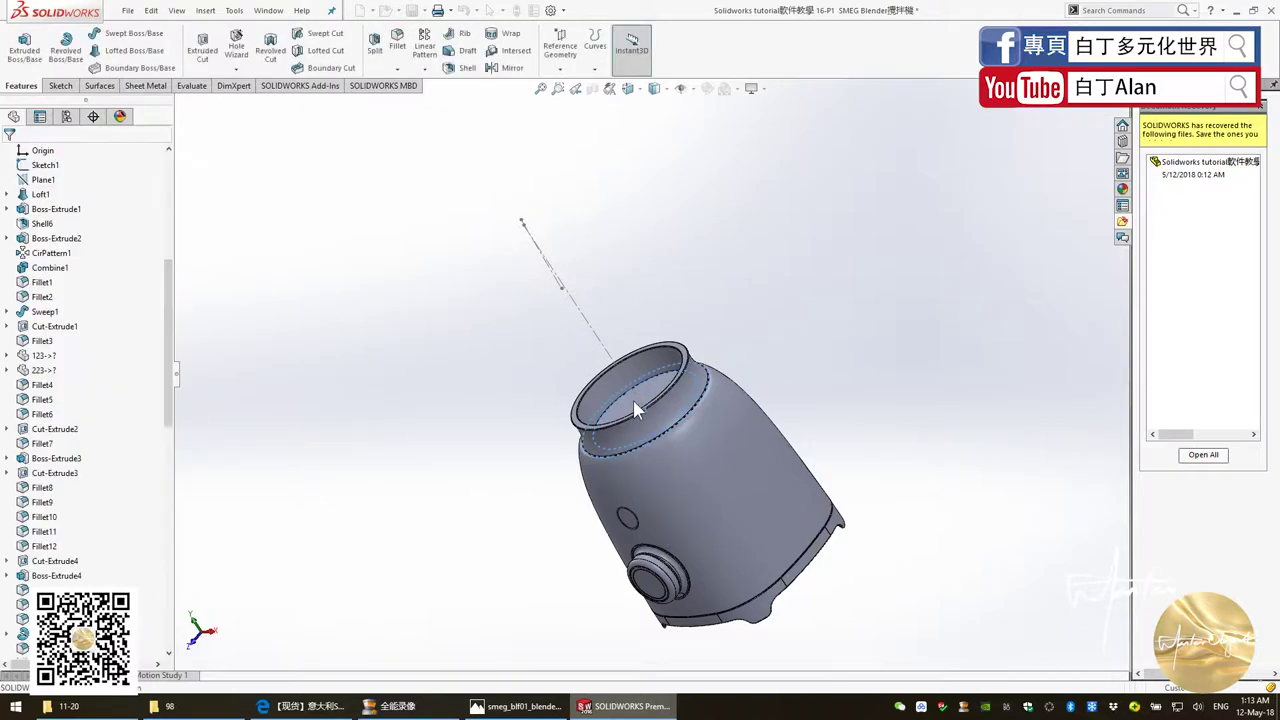
{"action": "scroll", "coordinate": [640, 398], "scroll_direction": "down", "scroll_amount": 2}
{"action": "middle_click_drag", "start_coordinate": [692, 466], "coordinate": [690, 440]}
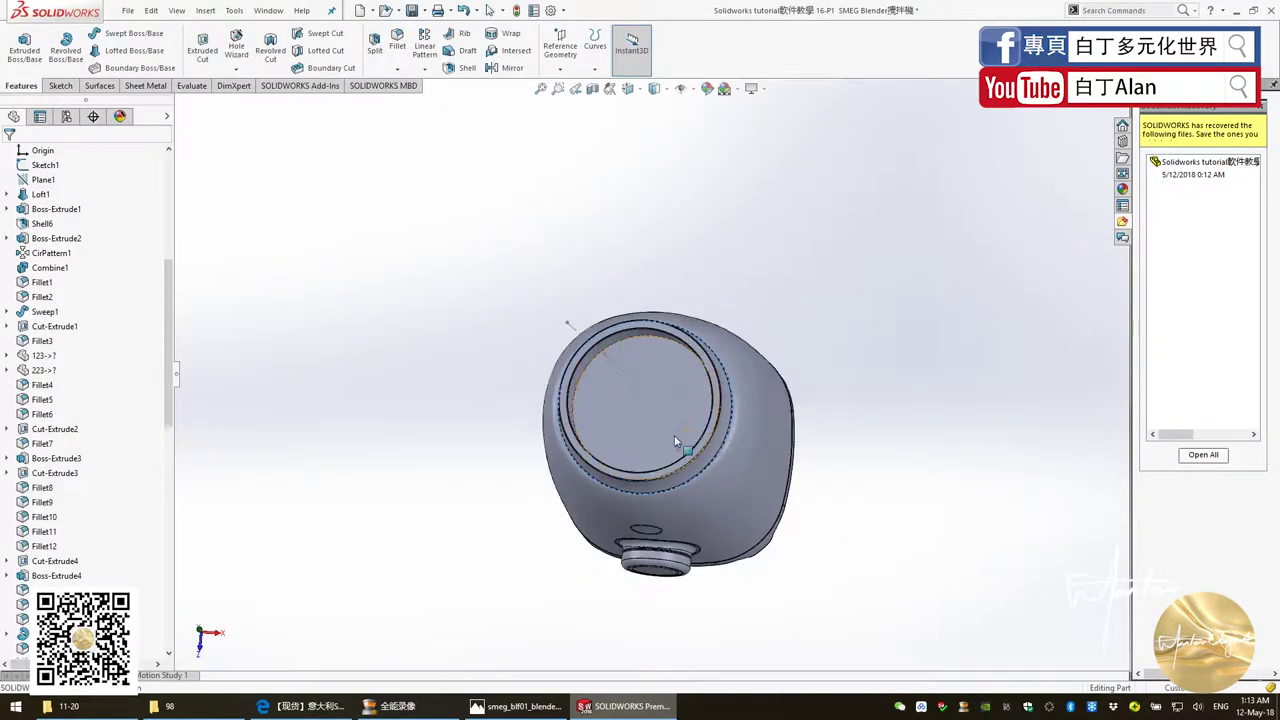
{"action": "left_click", "coordinate": [655, 400]}
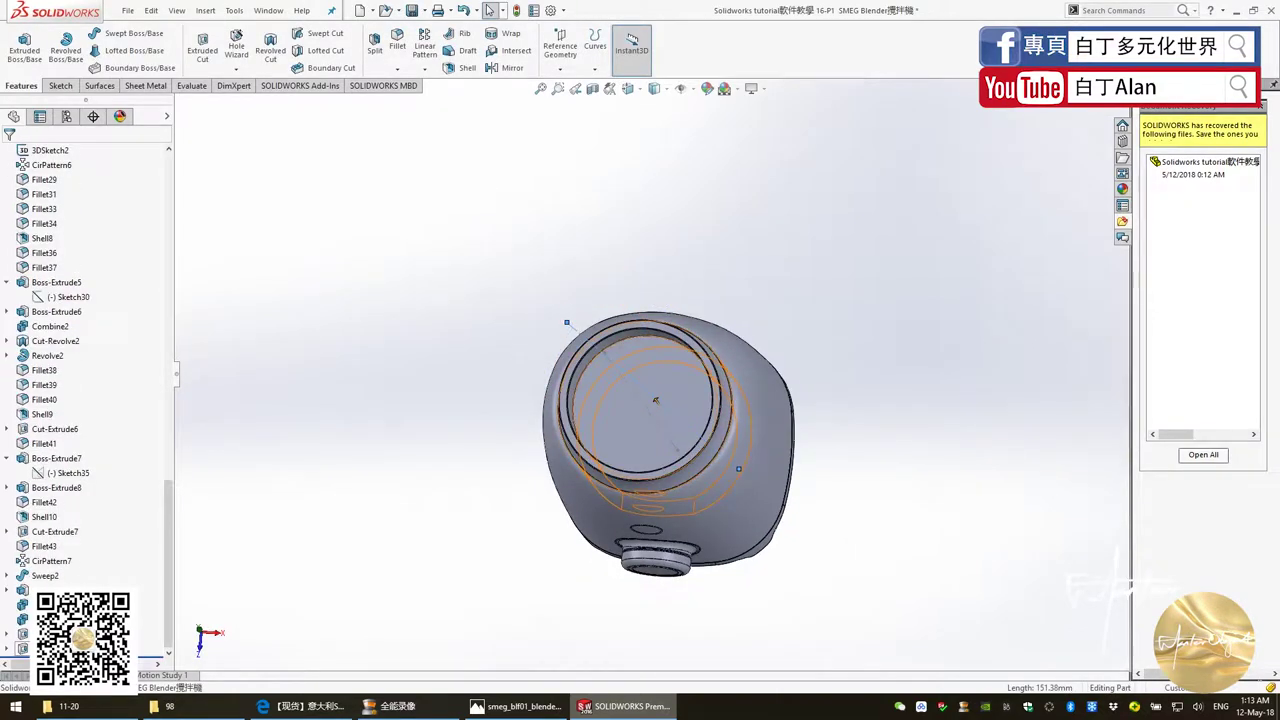
{"action": "left_click", "coordinate": [656, 400]}
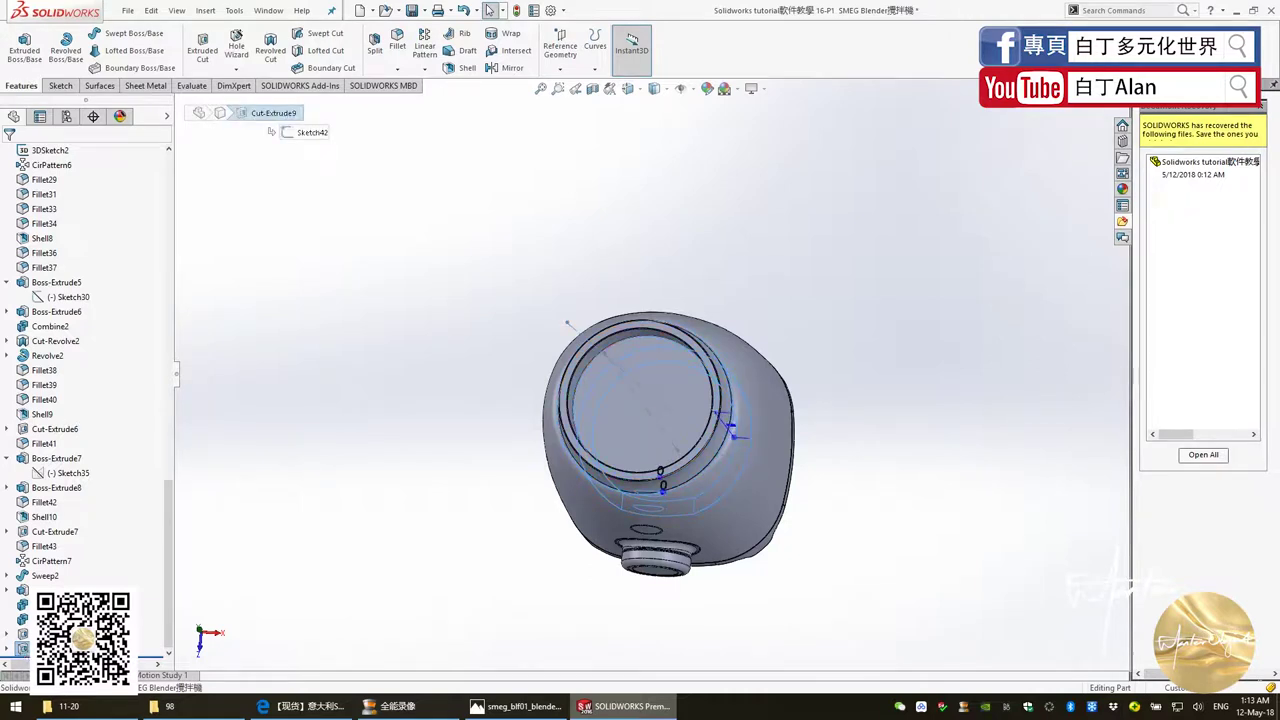
{"action": "mouse_move", "coordinate": [655, 585]}
{"action": "middle_mouse_down"}
{"action": "mouse_move", "coordinate": [563, 528]}
{"action": "mouse_move", "coordinate": [612, 404]}
{"action": "middle_mouse_up"}
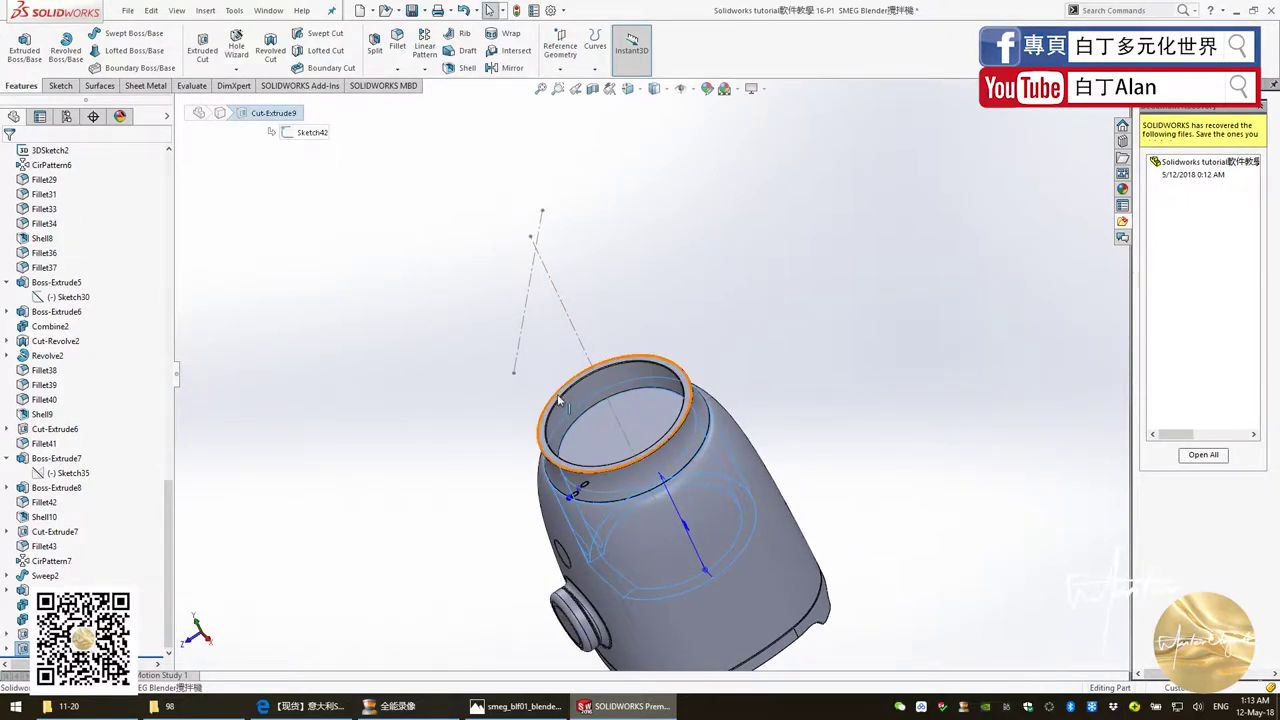
{"action": "left_click", "coordinate": [571, 398]}
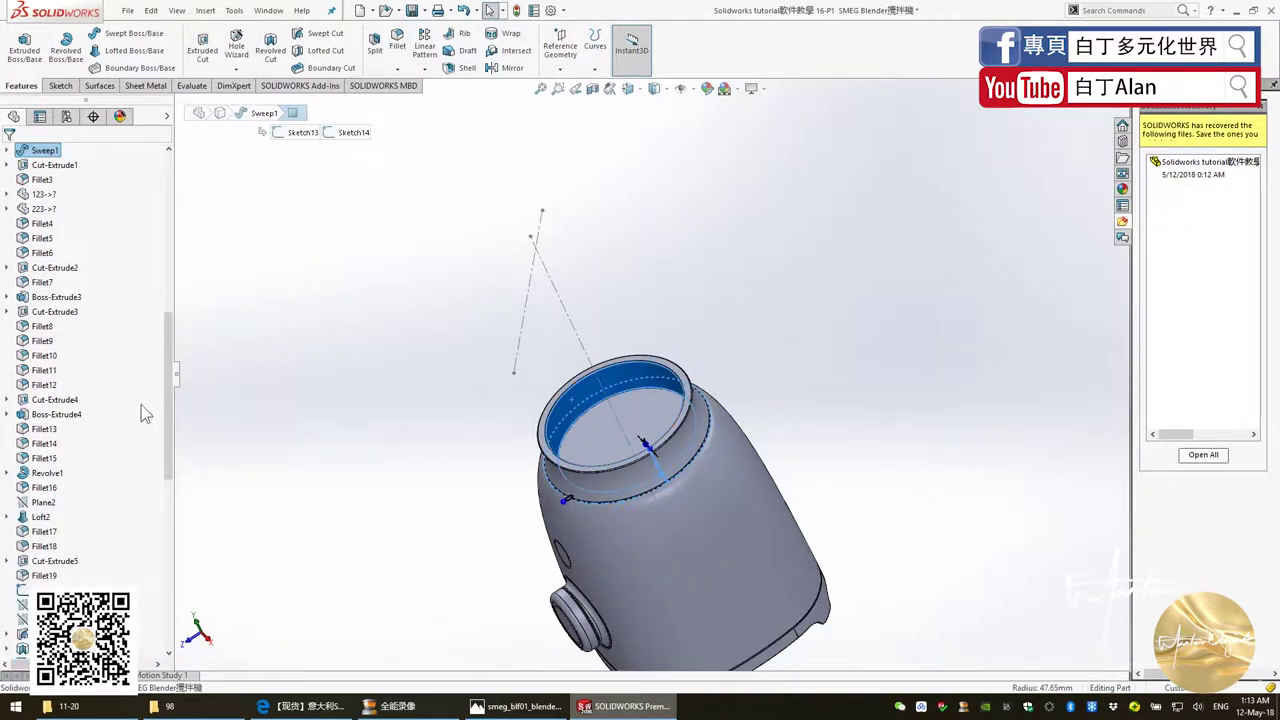
{"action": "scroll", "coordinate": [5, 605], "scroll_direction": "down", "scroll_amount": 10}
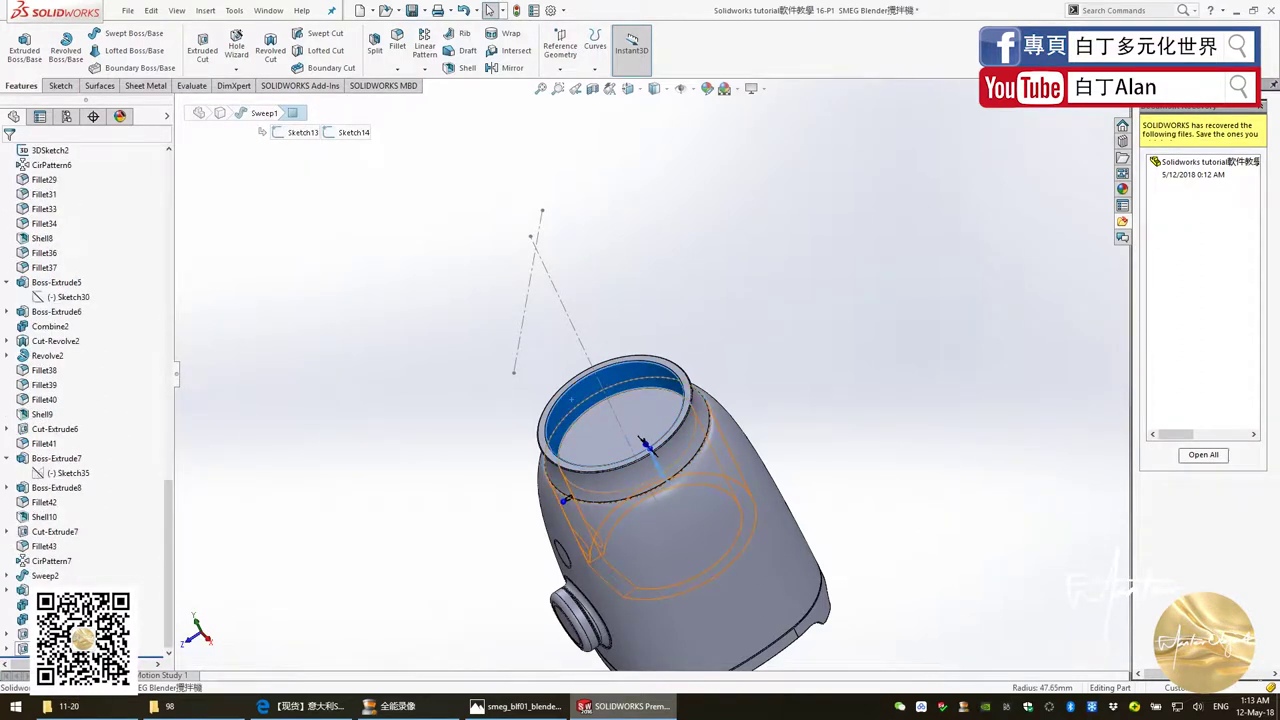
{"action": "left_click", "coordinate": [22, 648]}
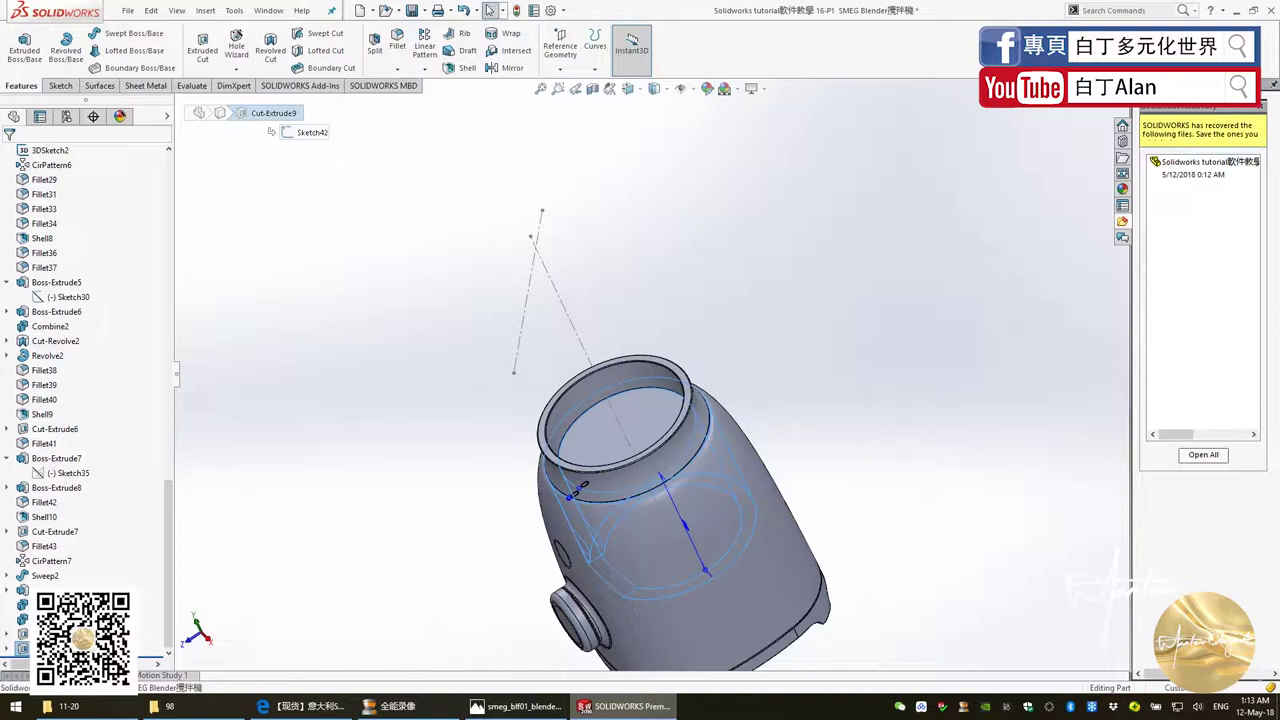
{"action": "right_click", "coordinate": [22, 648]}
{"action": "left_click", "coordinate": [57, 390]}
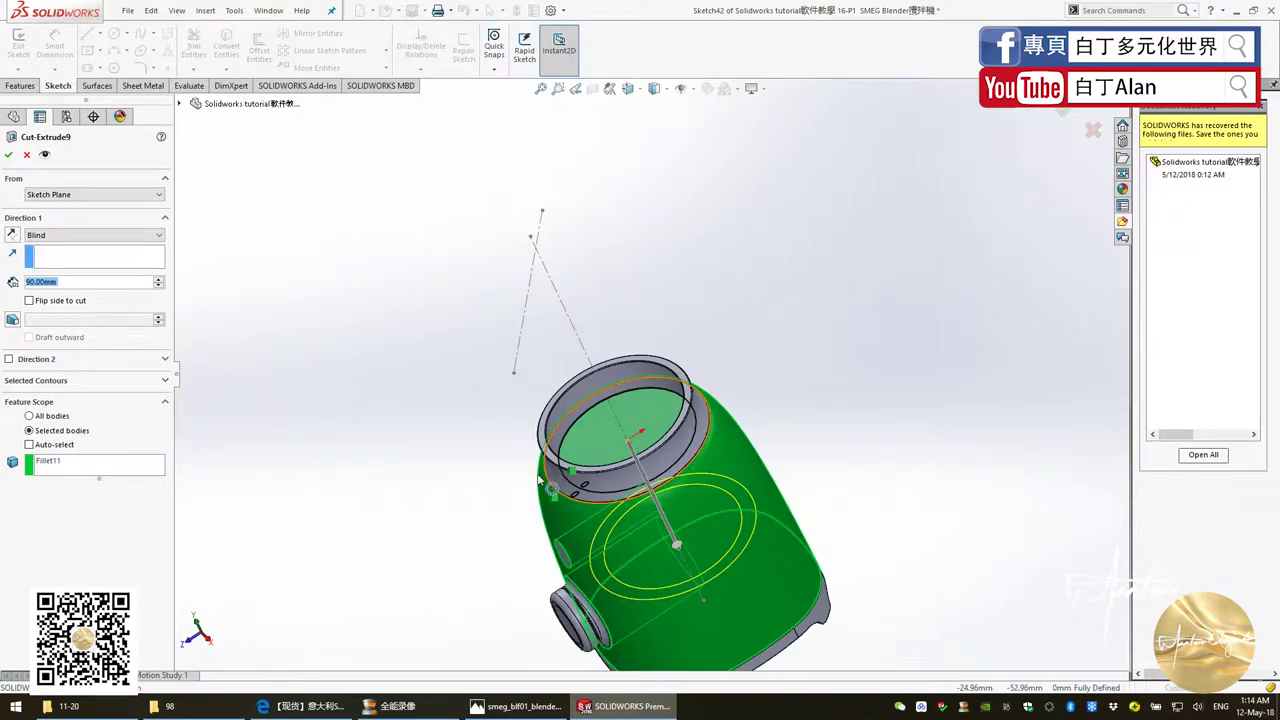
{"action": "key", "text": "ctrl+8"}
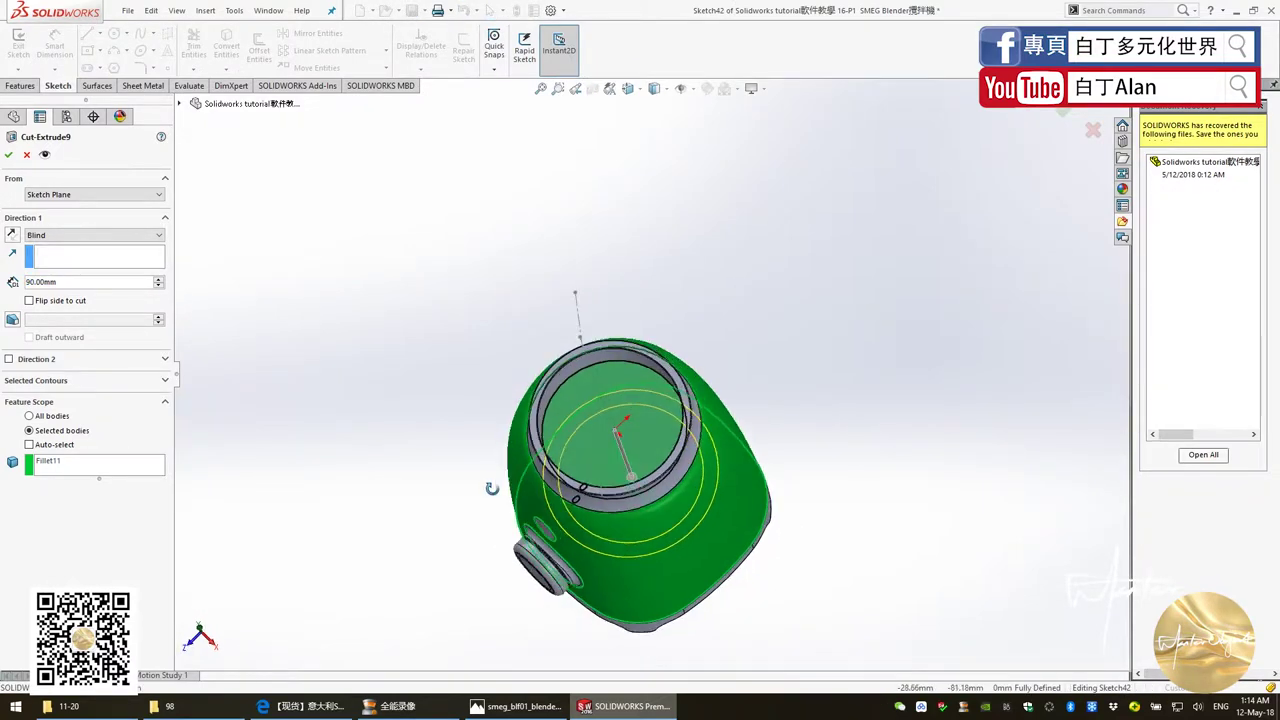
{"action": "middle_click_drag", "start_coordinate": [580, 495], "coordinate": [555, 494]}
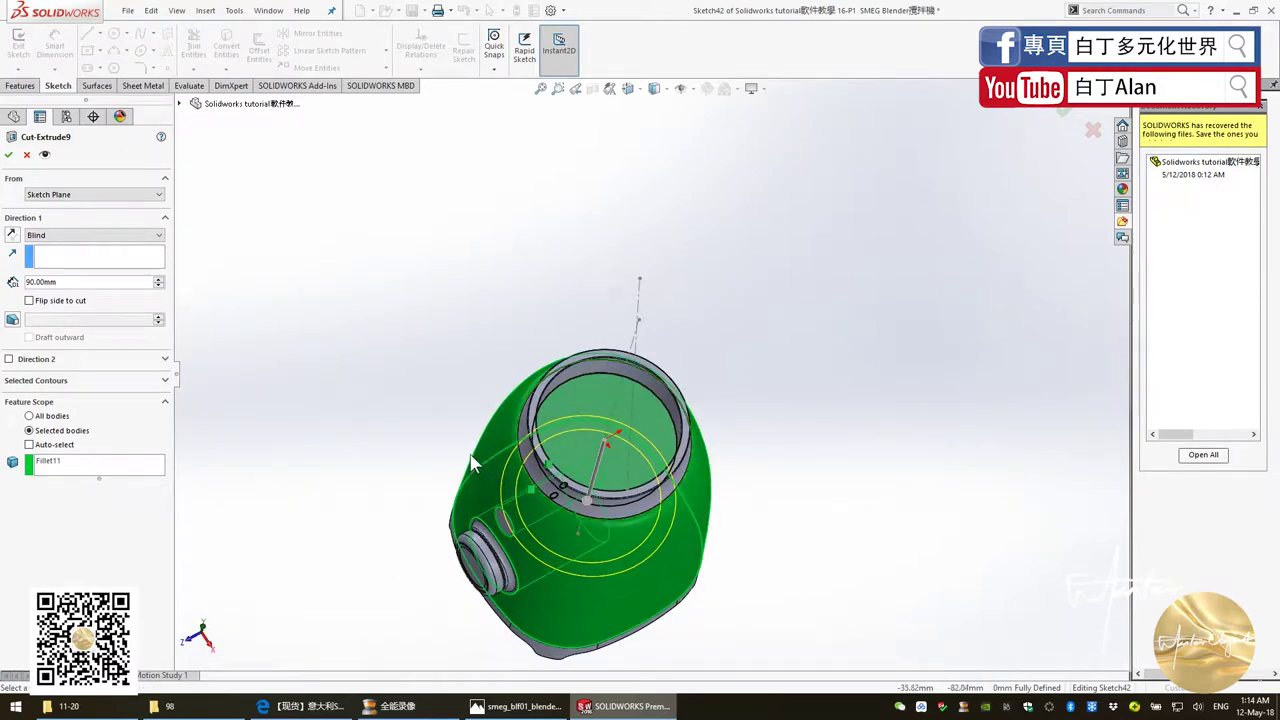
{"action": "left_click", "coordinate": [716, 354]}
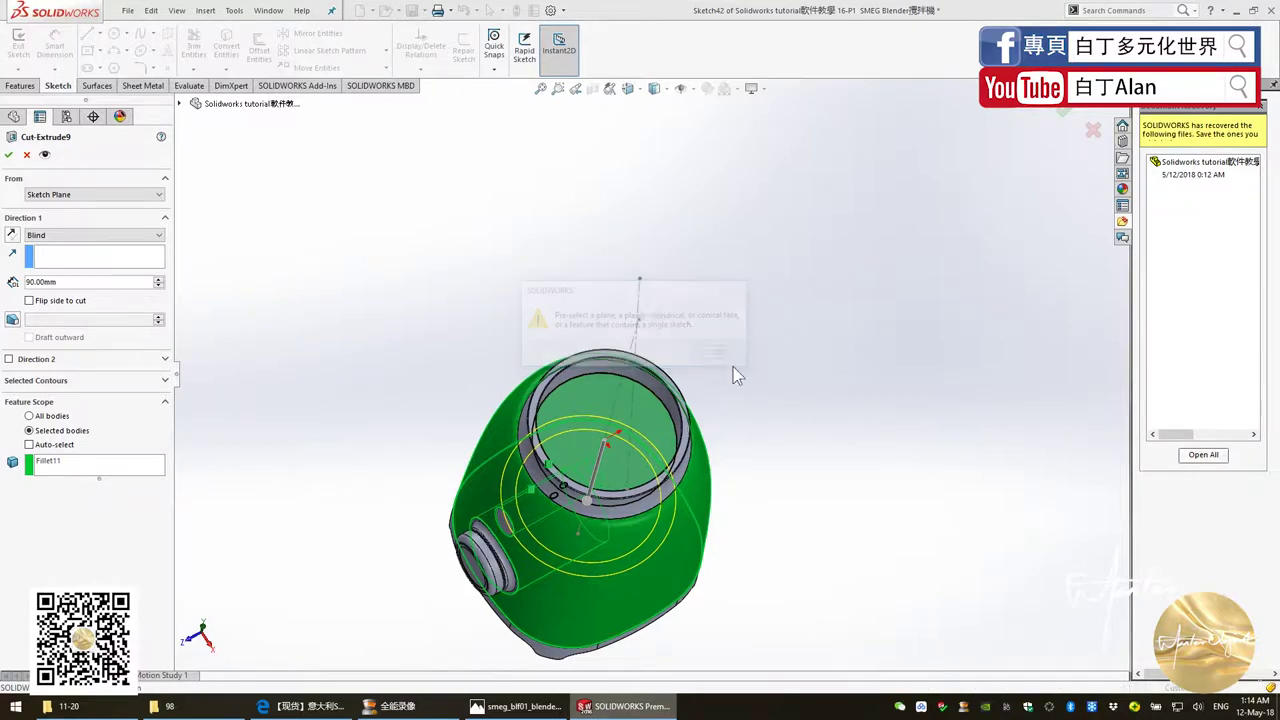
{"action": "middle_click_drag", "start_coordinate": [748, 444], "coordinate": [785, 400]}
{"action": "left_click", "coordinate": [781, 405]}
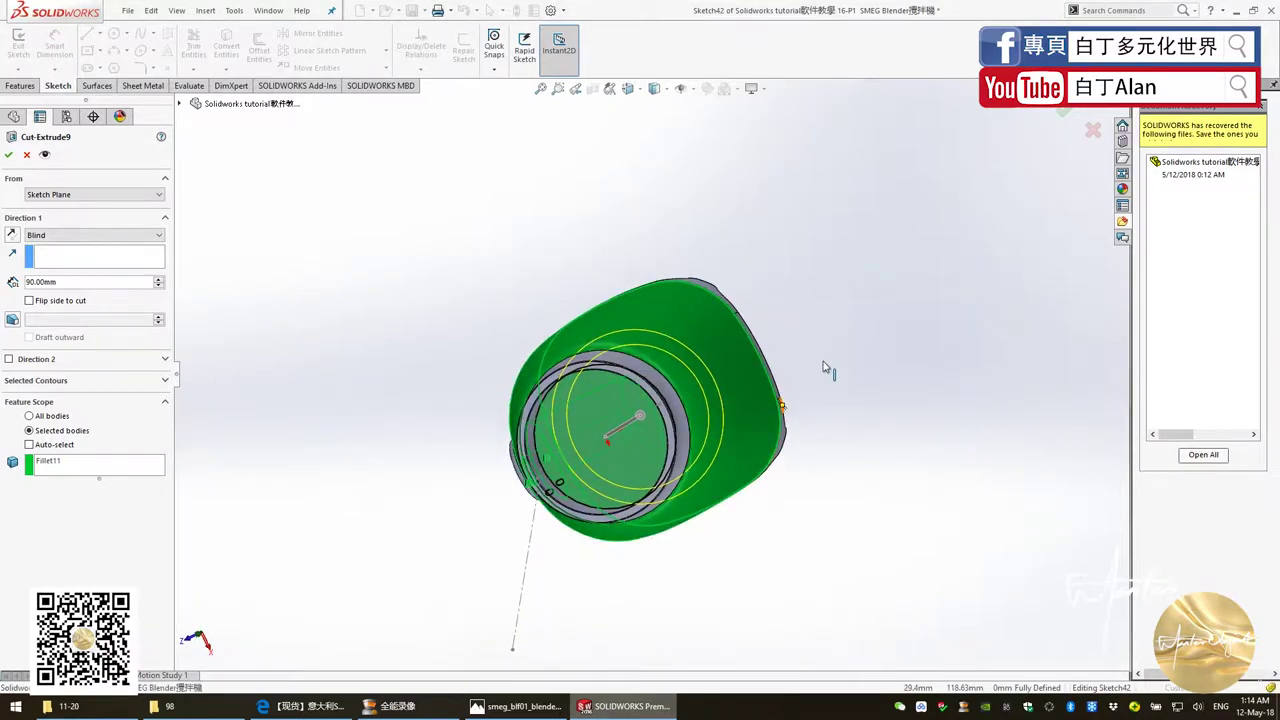
{"action": "left_click", "coordinate": [27, 156]}
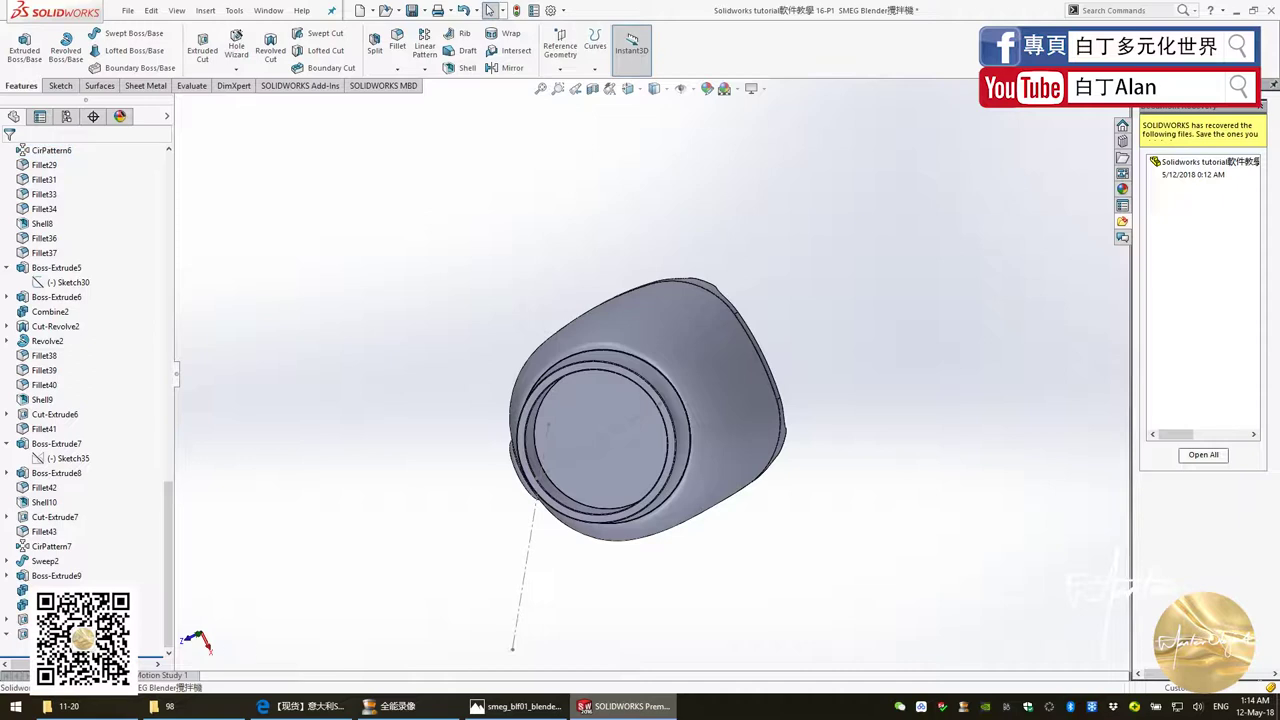
Step: Edit Sketch42 to keep only the 115 mm circle, removing the extra circle, and rebuild
{"action": "right_click", "coordinate": [50, 445]}
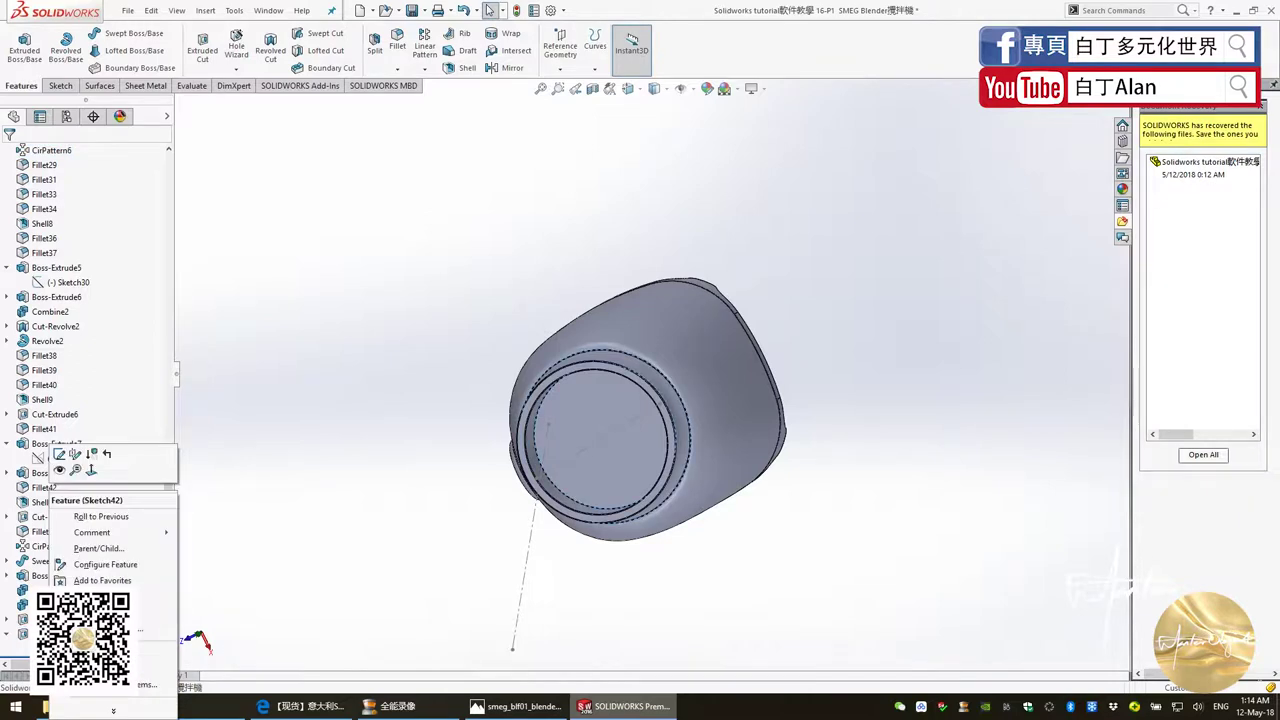
{"action": "left_click", "coordinate": [60, 470]}
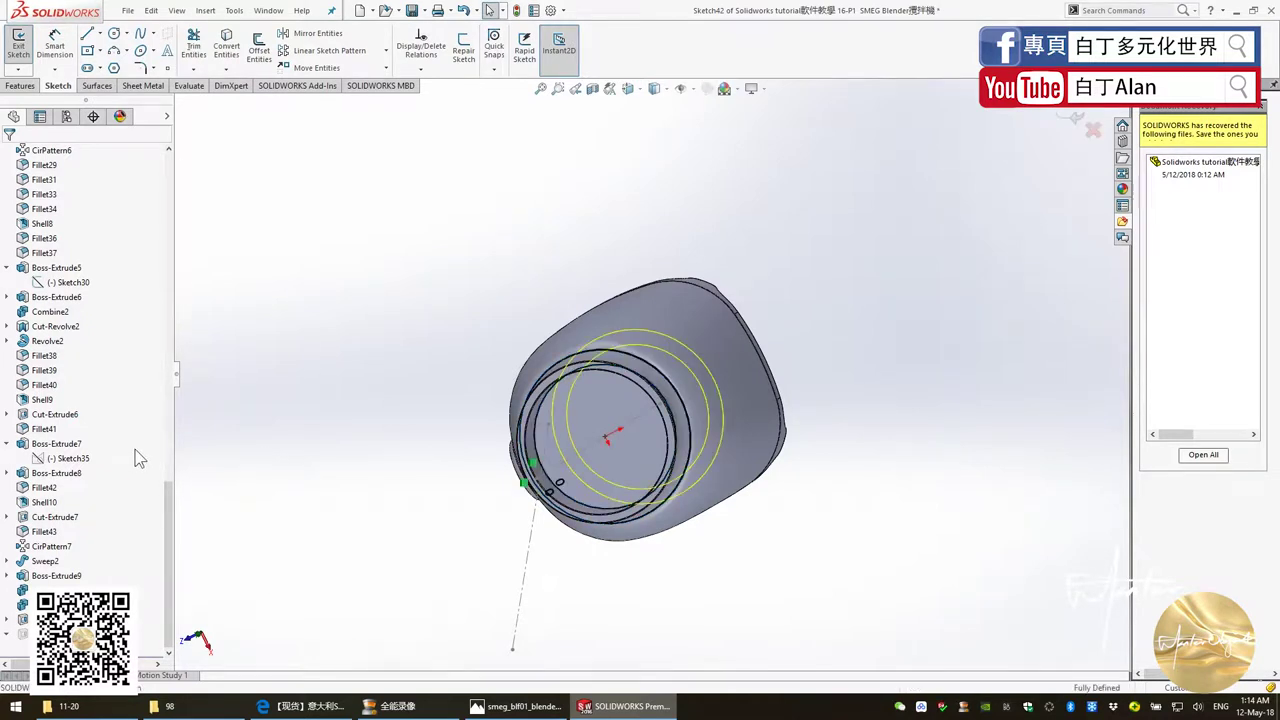
{"action": "key", "text": "ctrl+8"}
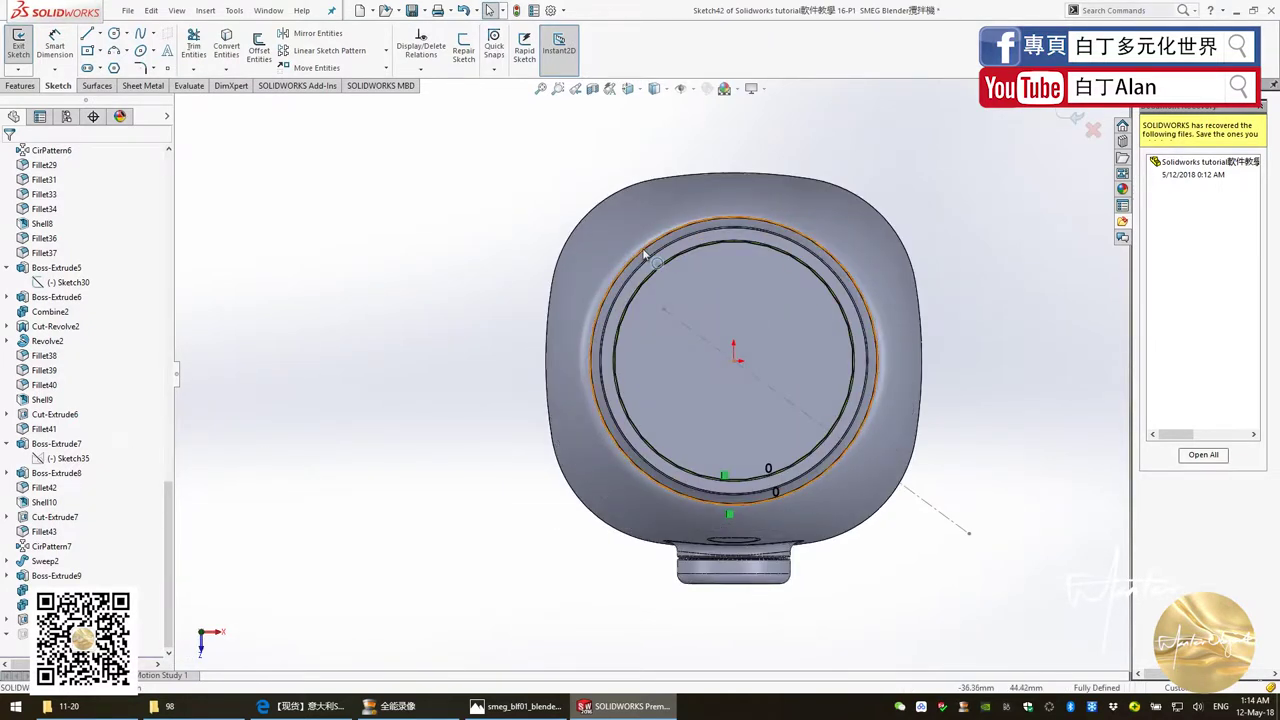
{"action": "left_click", "coordinate": [645, 254]}
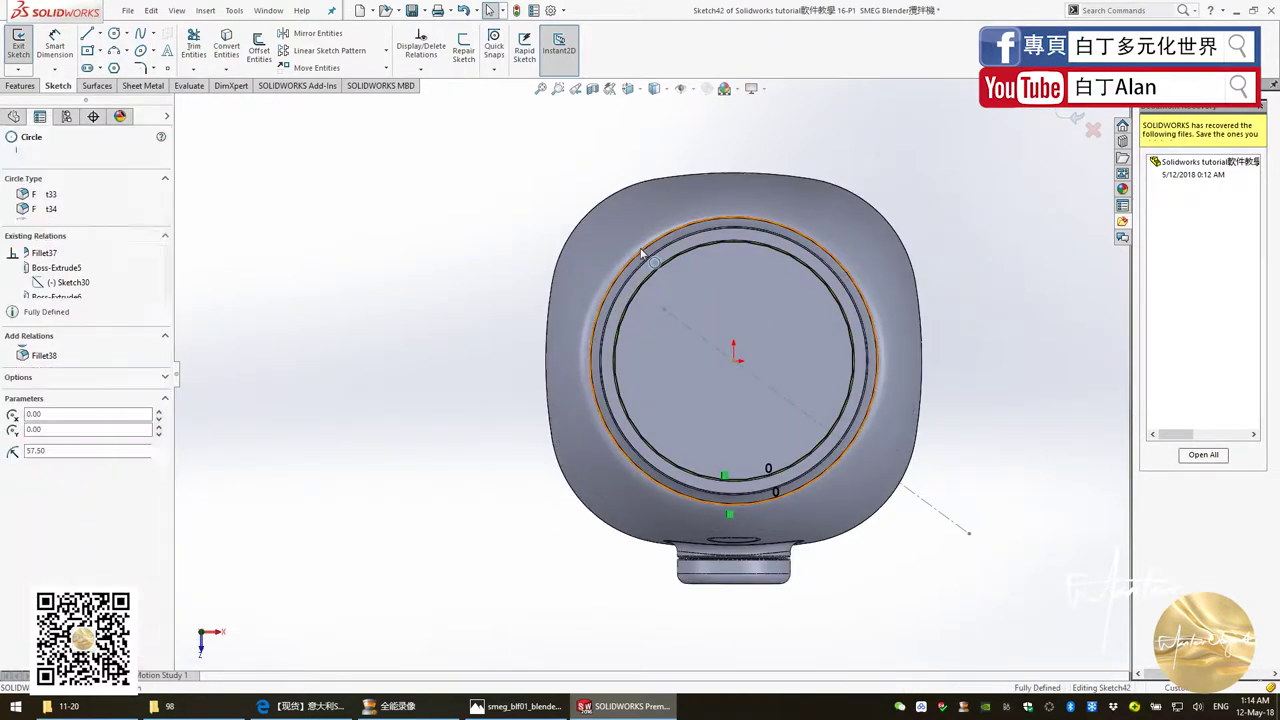
{"action": "key", "text": "Escape"}
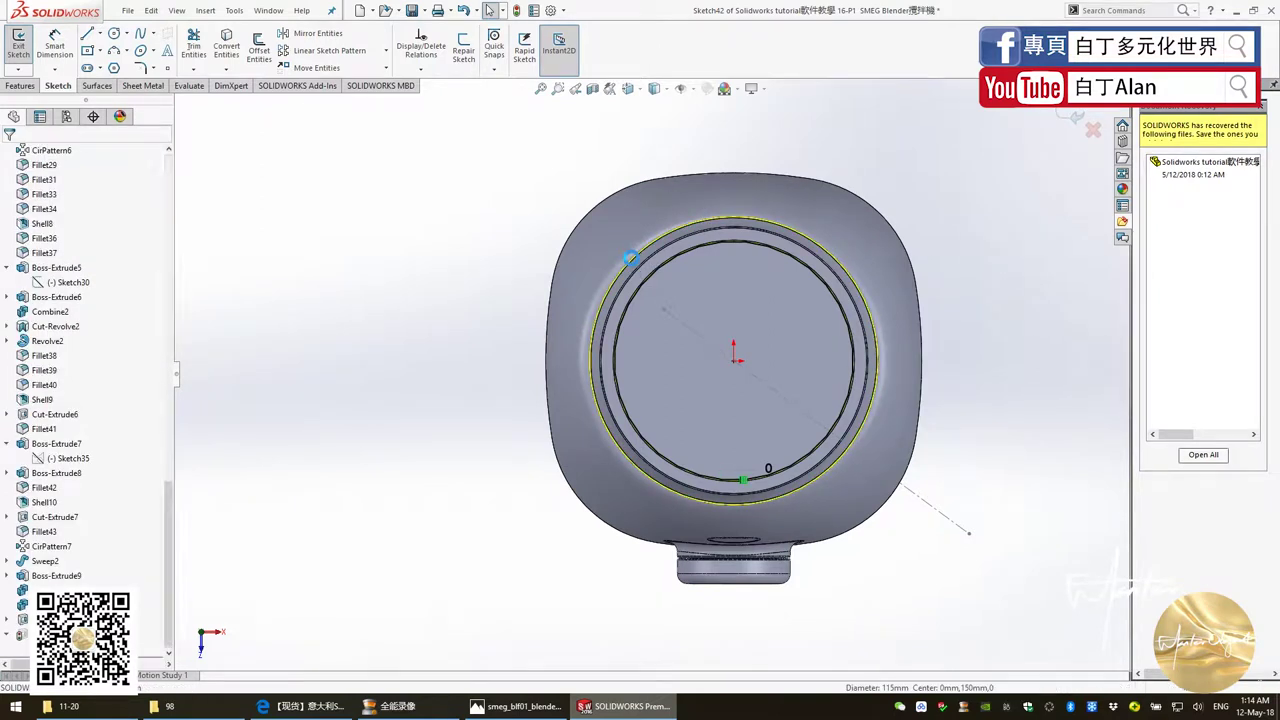
{"action": "left_click", "coordinate": [1077, 117]}
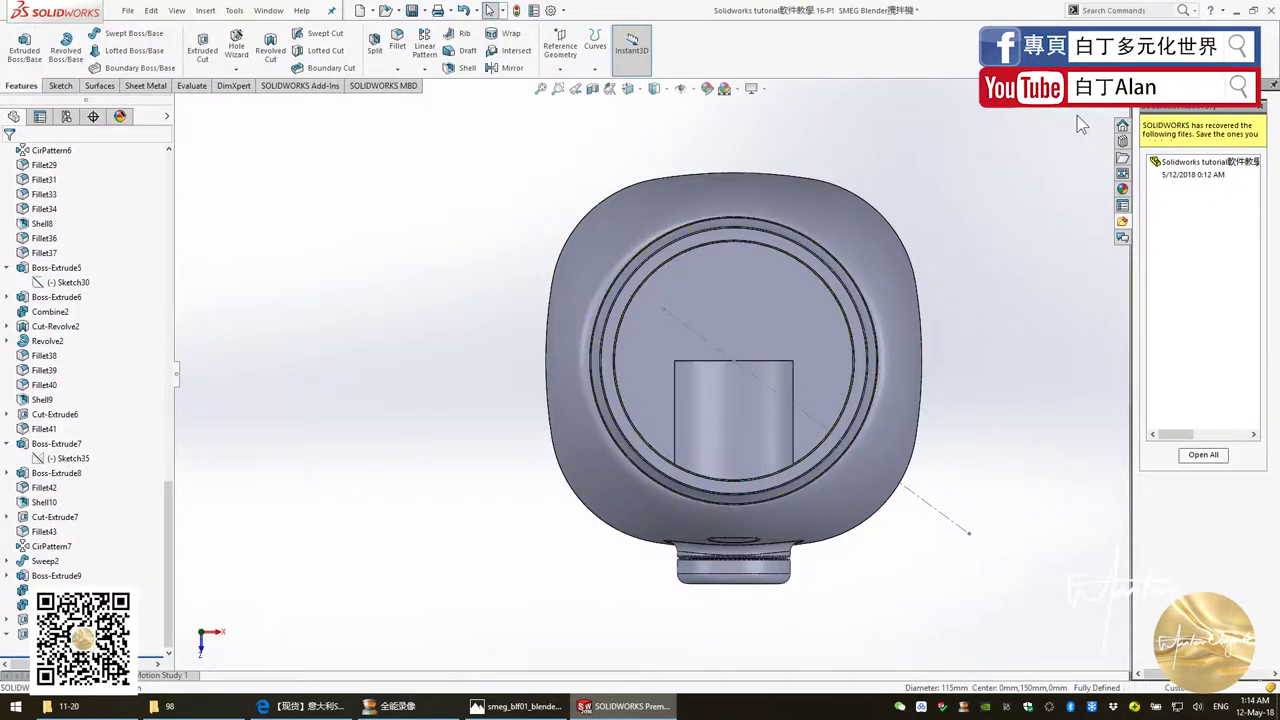
Step: Orbit to inspect the hollowed opening and select the circular face inside it
{"action": "middle_click_drag", "start_coordinate": [903, 286], "coordinate": [743, 372]}
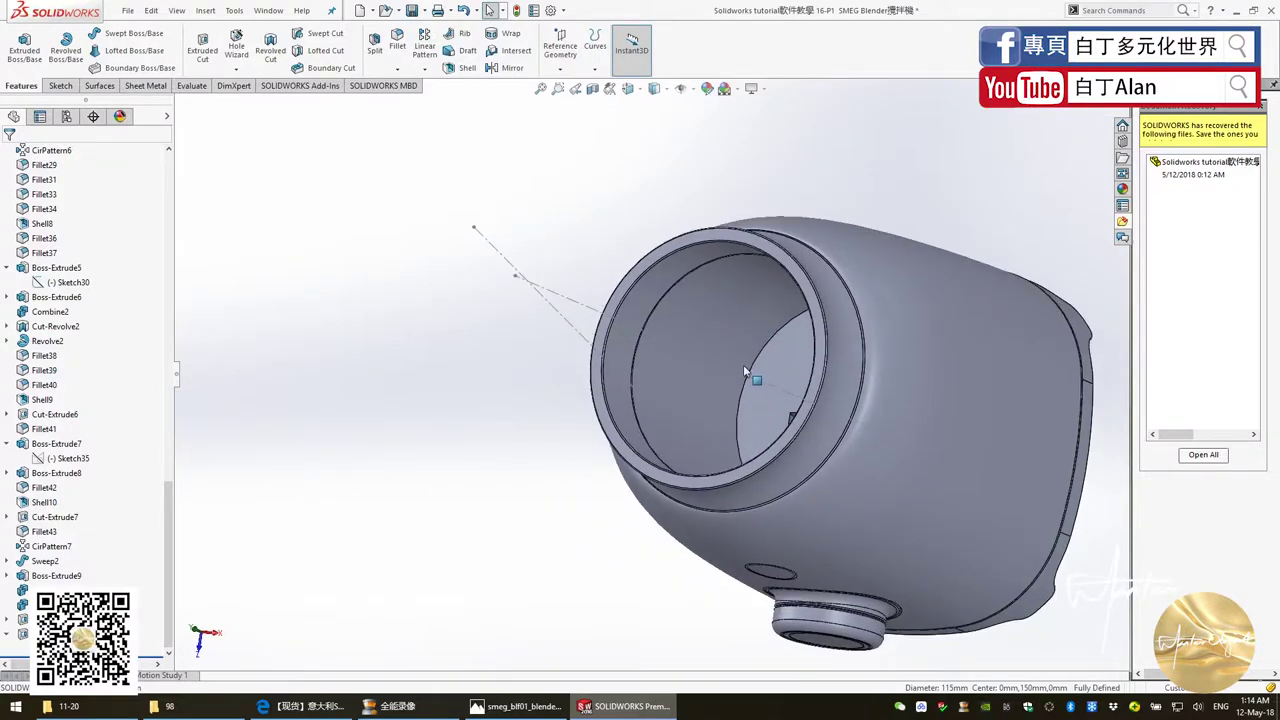
{"action": "scroll", "coordinate": [650, 298], "scroll_direction": "down", "scroll_amount": 3}
{"action": "mouse_move", "coordinate": [646, 280]}
{"action": "middle_mouse_down"}
{"action": "mouse_move", "coordinate": [664, 377]}
{"action": "mouse_move", "coordinate": [738, 377]}
{"action": "middle_mouse_up"}
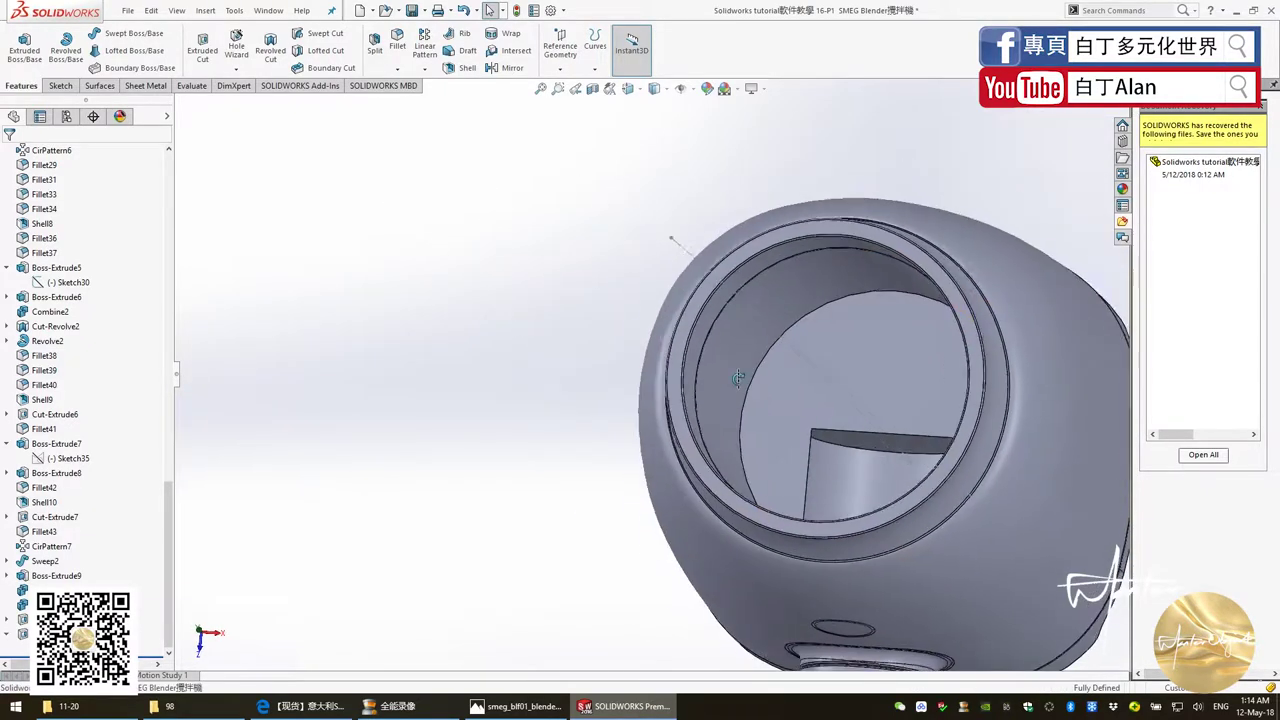
{"action": "mouse_move", "coordinate": [834, 402]}
{"action": "middle_mouse_down"}
{"action": "mouse_move", "coordinate": [875, 527]}
{"action": "mouse_move", "coordinate": [822, 317]}
{"action": "middle_mouse_up"}
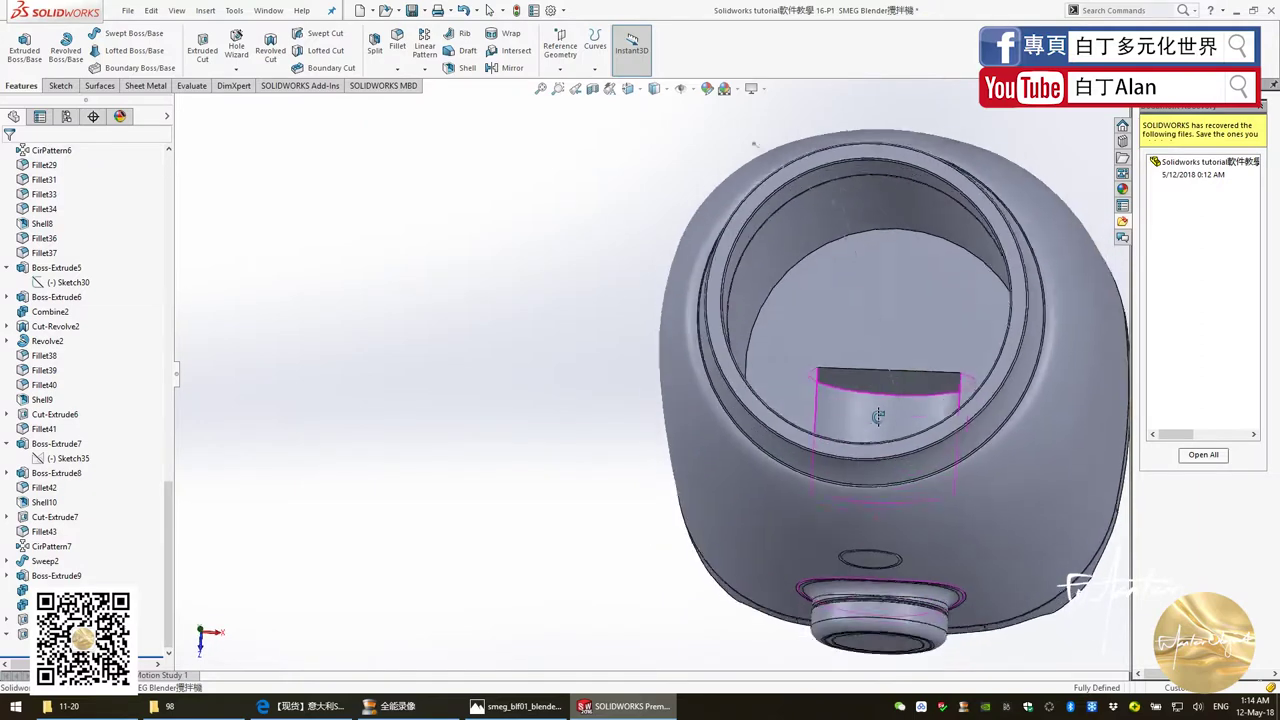
{"action": "left_click", "coordinate": [822, 305]}
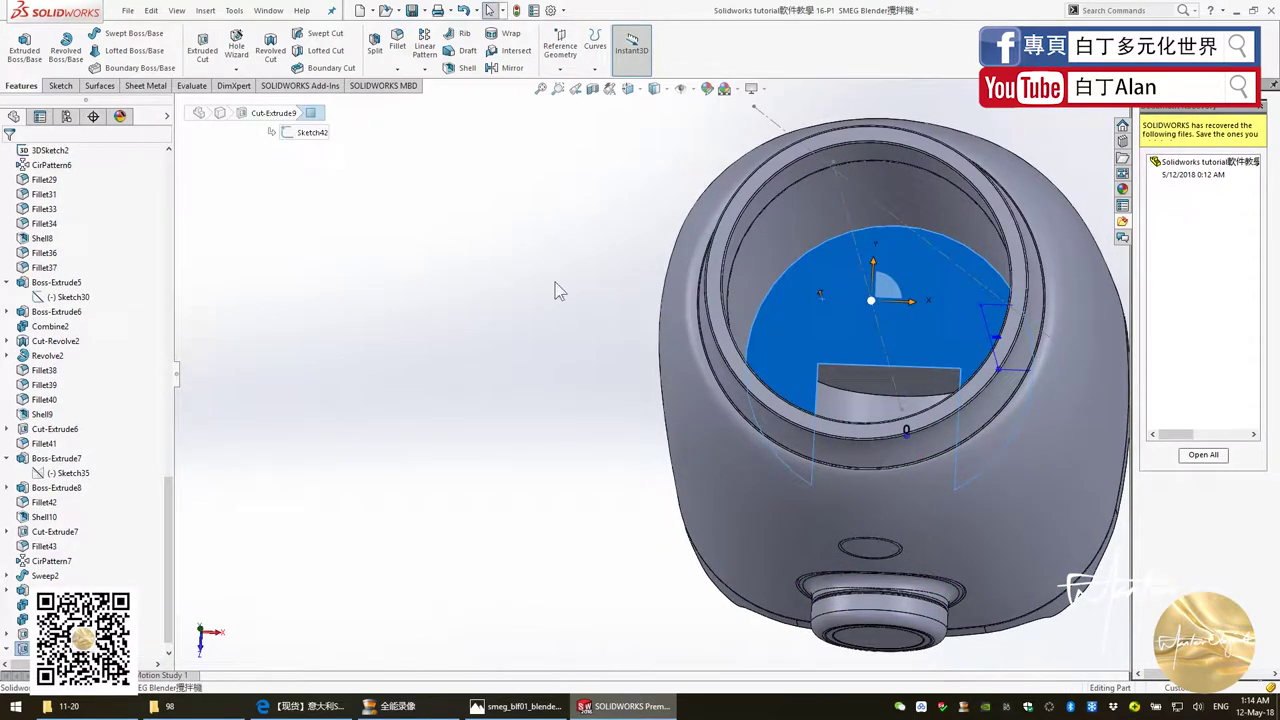
{"action": "left_click", "coordinate": [60, 85]}
{"action": "left_click", "coordinate": [18, 42]}
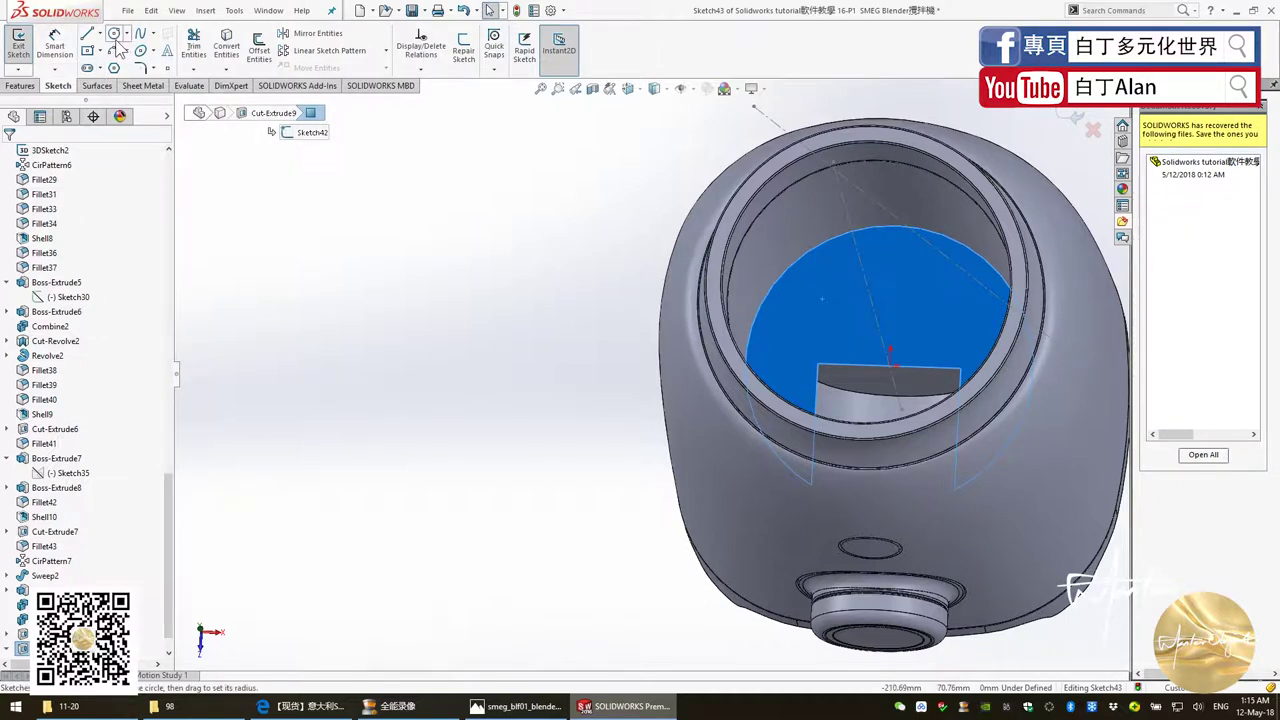
{"action": "left_click", "coordinate": [259, 48]}
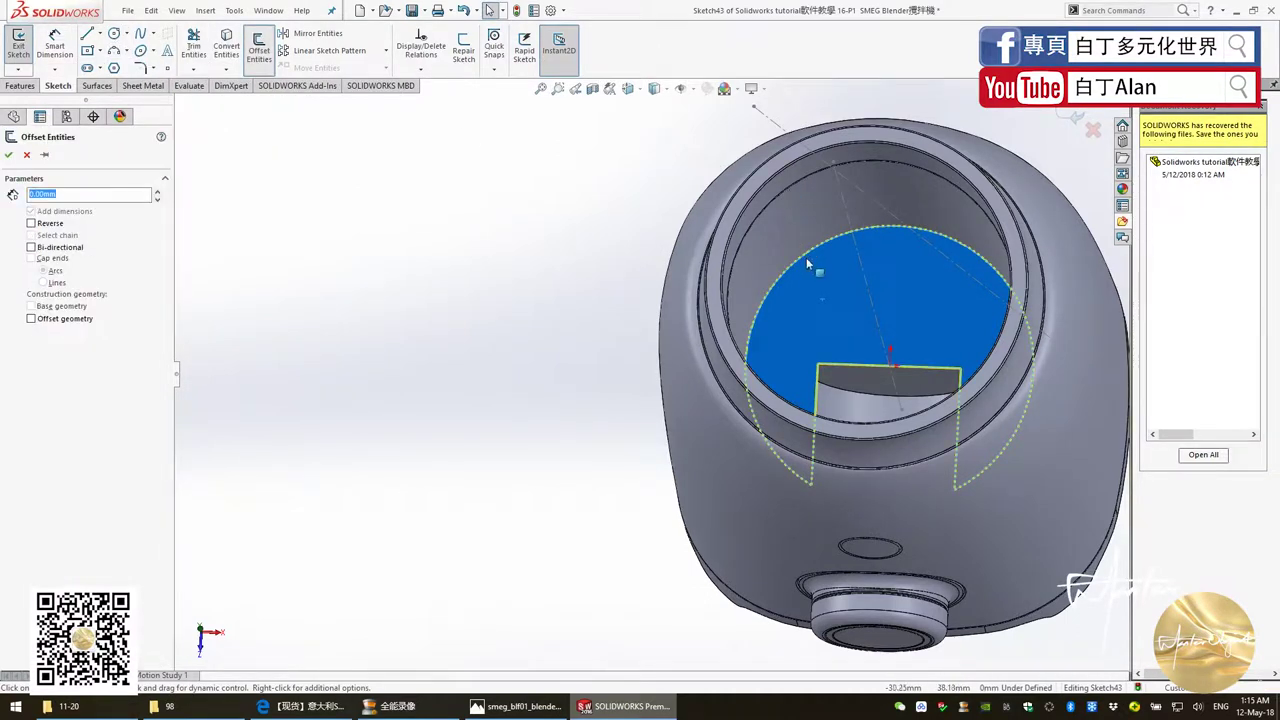
{"action": "left_click", "coordinate": [27, 156]}
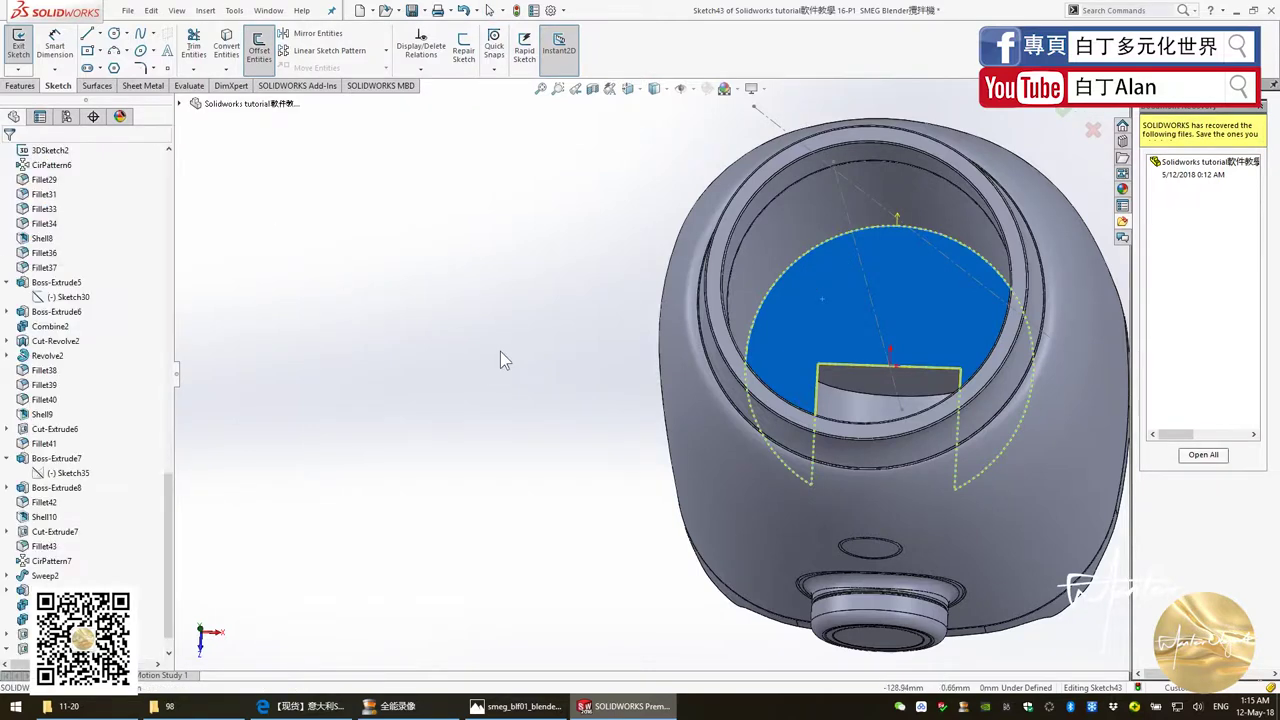
{"action": "left_click", "coordinate": [553, 345]}
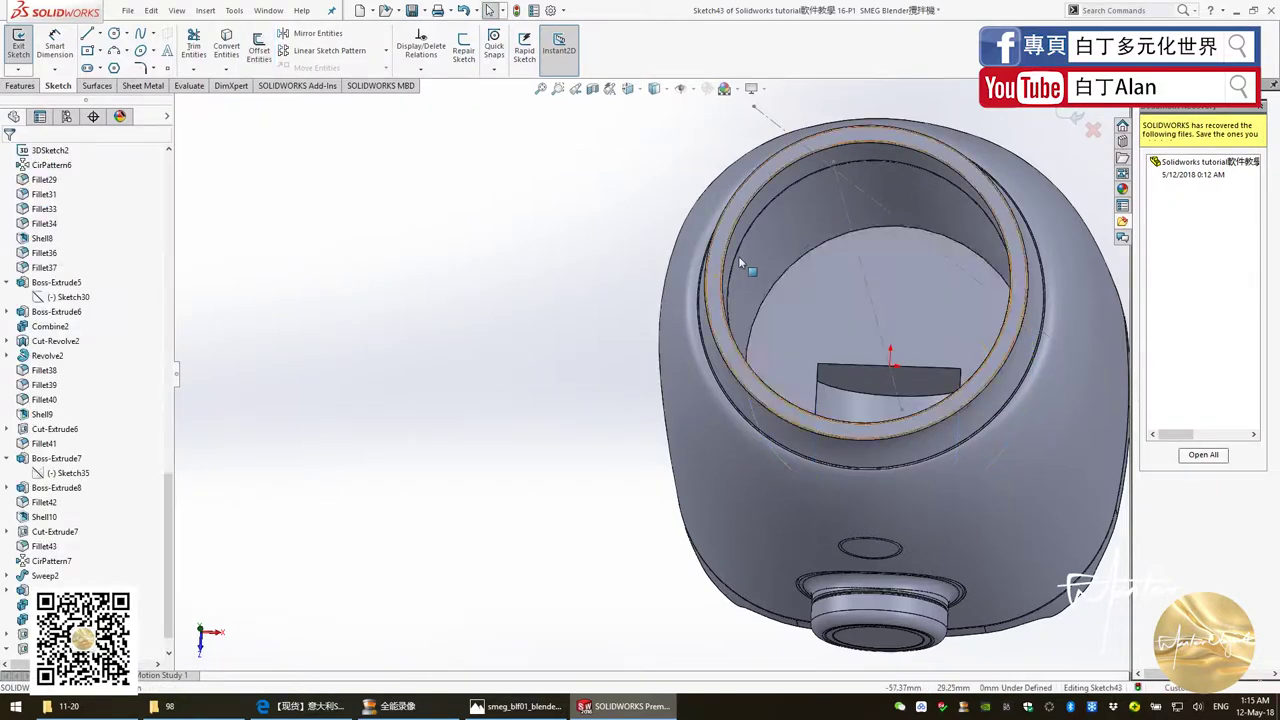
{"action": "left_click", "coordinate": [785, 197]}
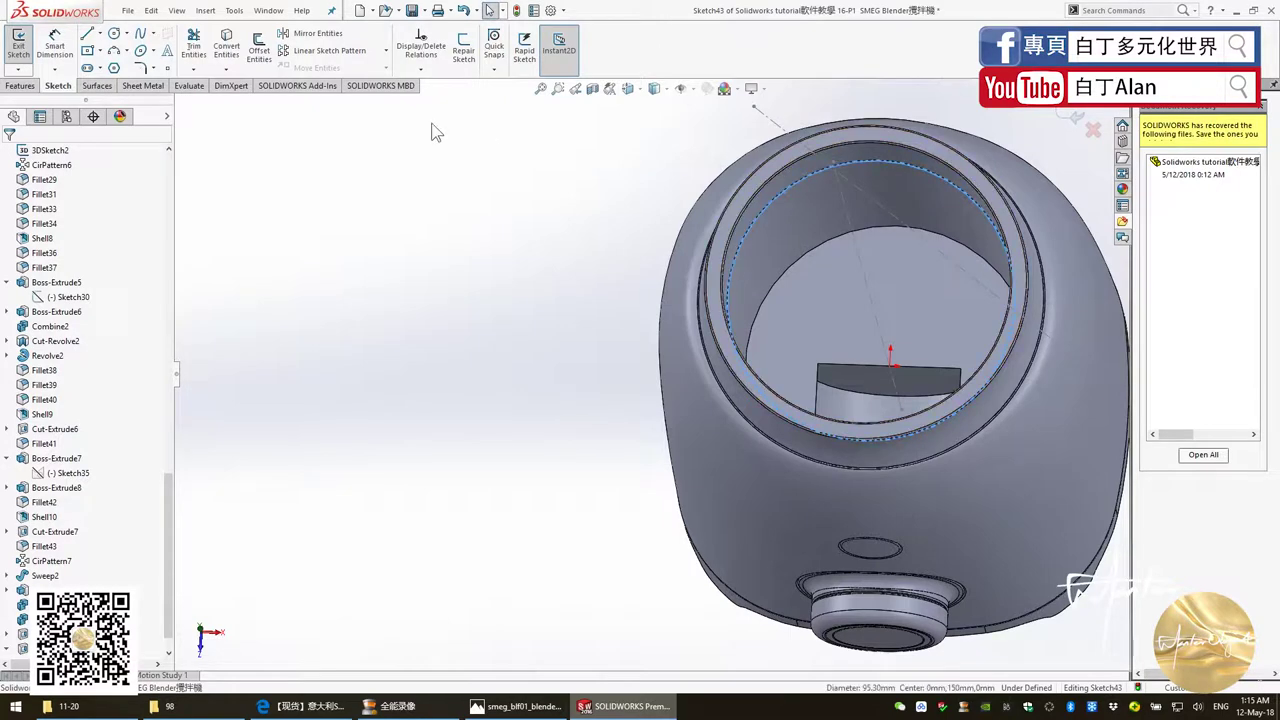
{"action": "scroll", "coordinate": [802, 263], "scroll_direction": "down", "scroll_amount": 2}
{"action": "scroll", "coordinate": [700, 255], "scroll_direction": "down", "scroll_amount": 2}
{"action": "middle_click_drag", "start_coordinate": [660, 255], "coordinate": [560, 300]}
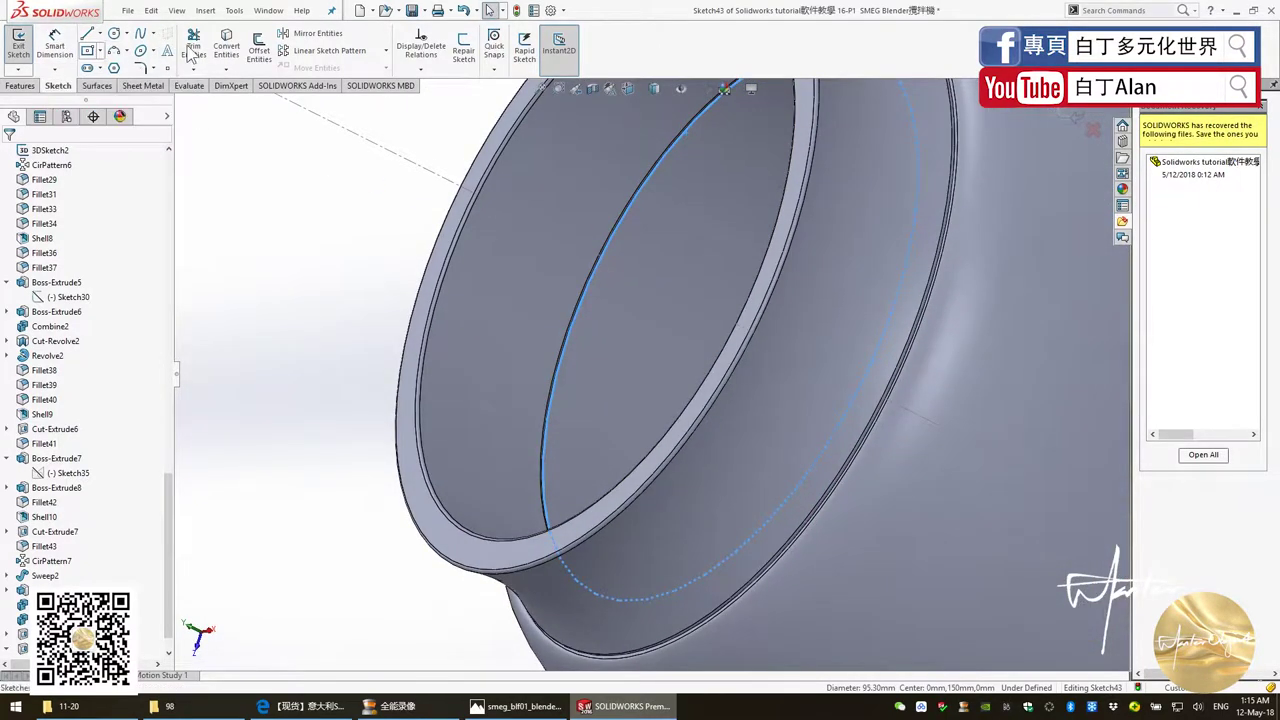
{"action": "left_click", "coordinate": [258, 52]}
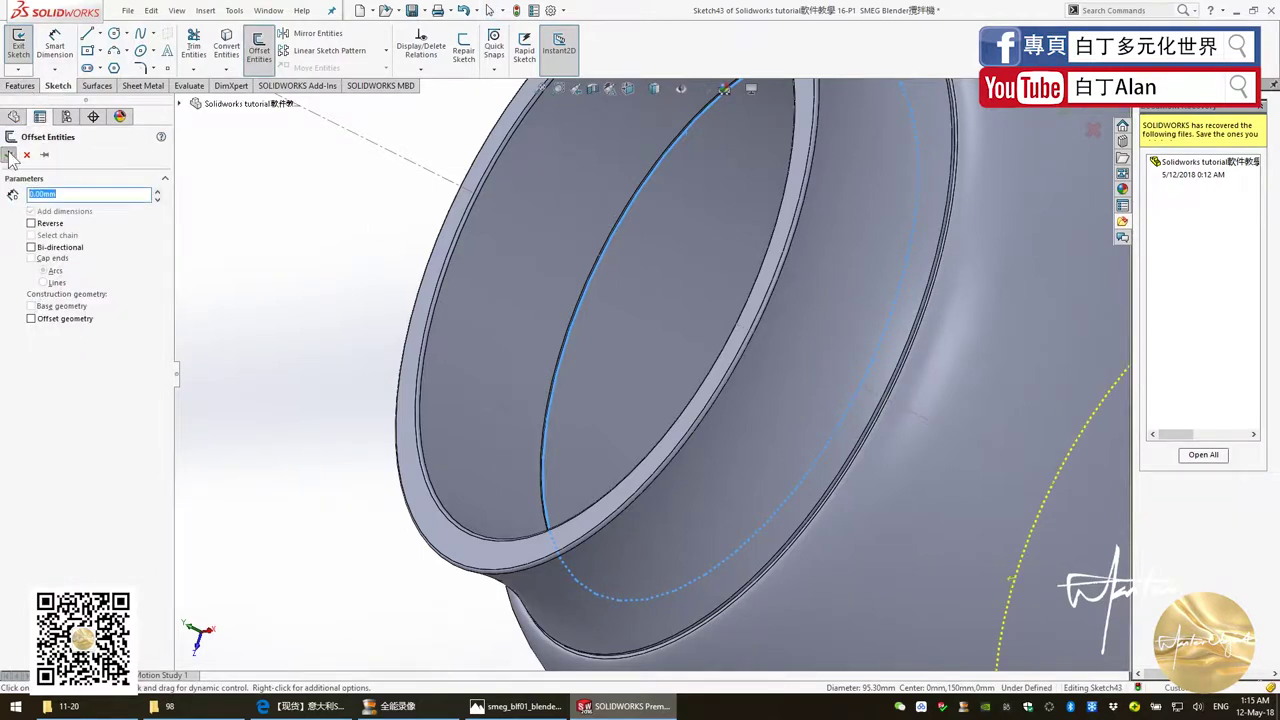
{"action": "left_click", "coordinate": [27, 155]}
{"action": "left_click", "coordinate": [22, 86]}
{"action": "left_click", "coordinate": [28, 55]}
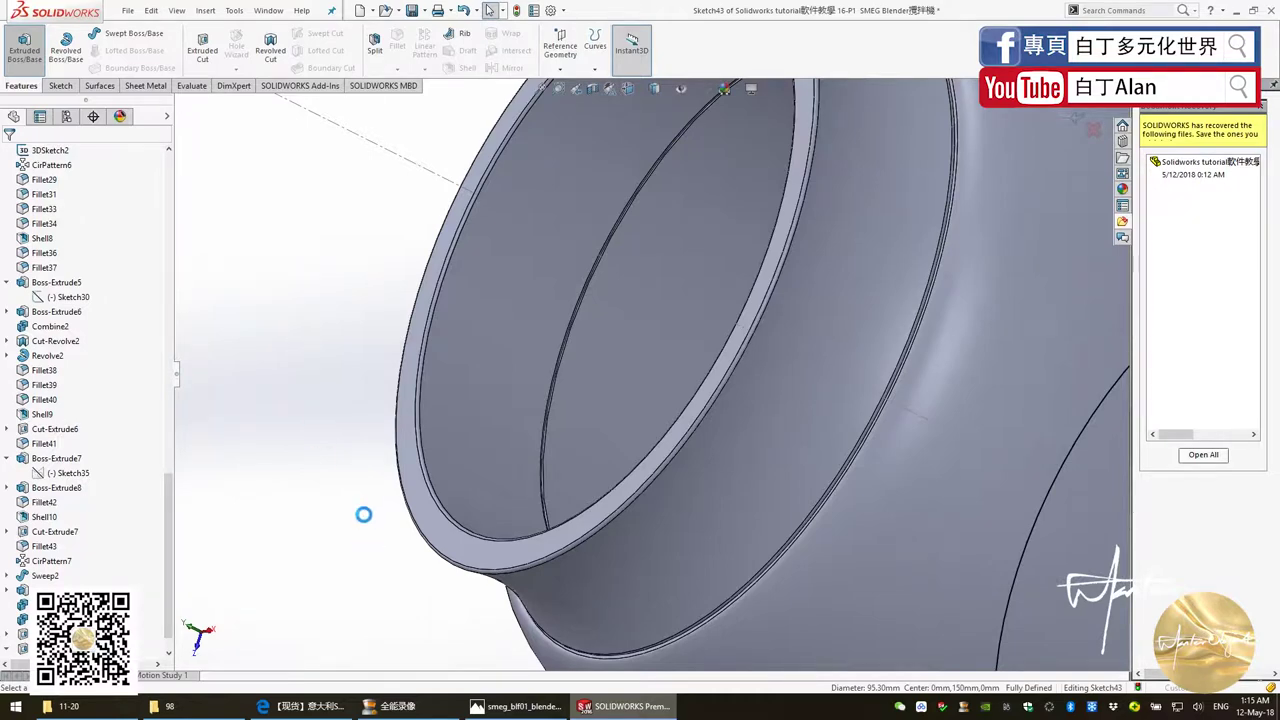
{"action": "left_click", "coordinate": [515, 706]}
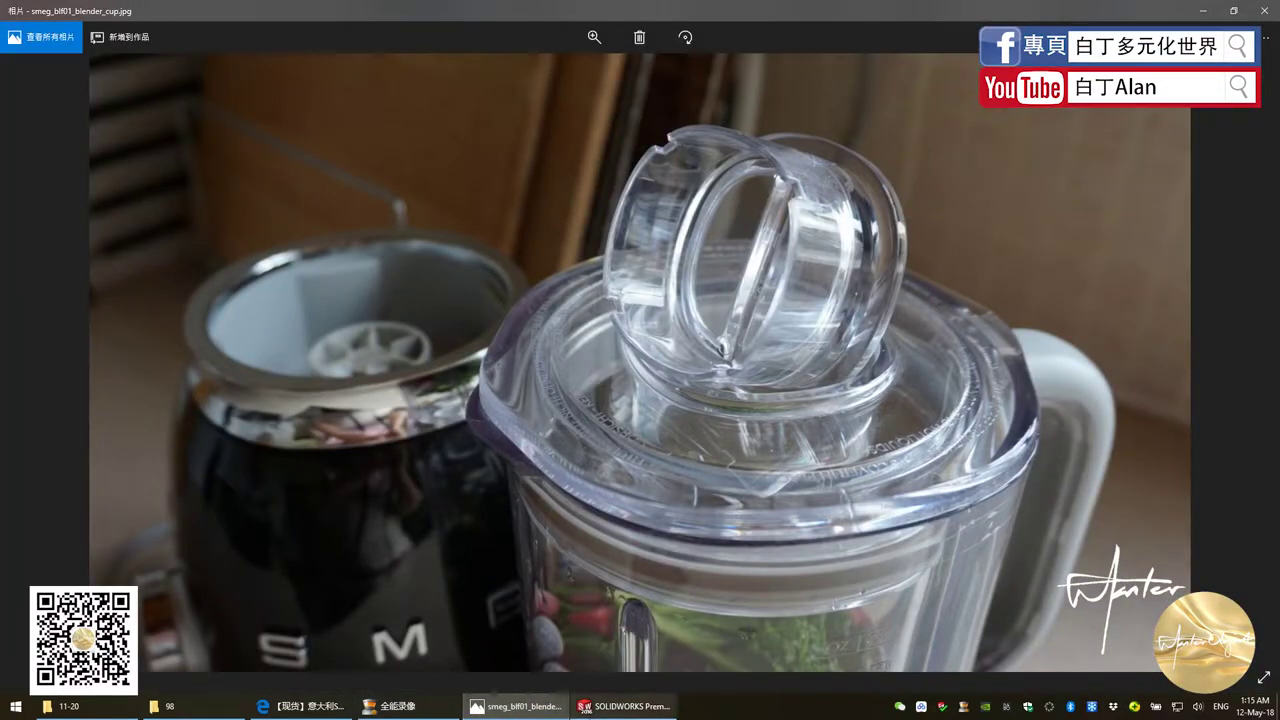
{"action": "left_click", "coordinate": [625, 706]}
{"action": "scroll", "coordinate": [570, 480], "scroll_direction": "up", "scroll_amount": 2}
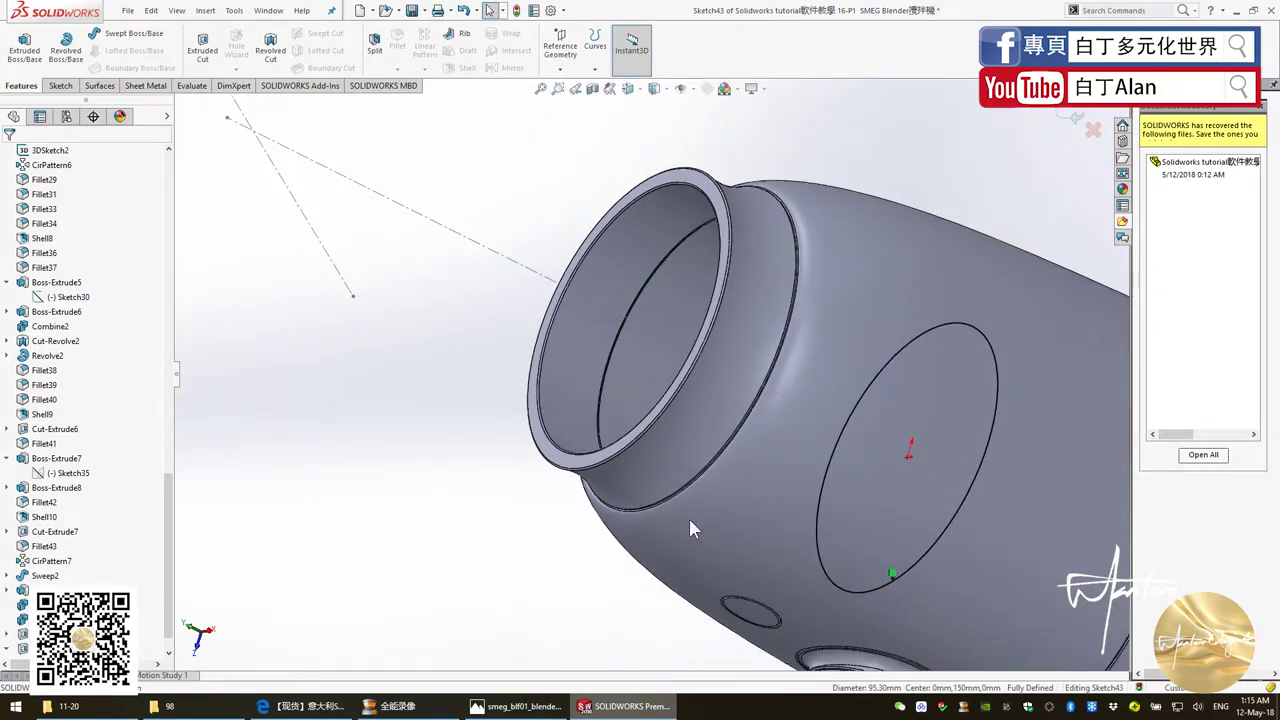
Step: Offset the opening's circle 5 mm inward with Reverse ticked
{"action": "middle_click_drag", "start_coordinate": [688, 516], "coordinate": [603, 388]}
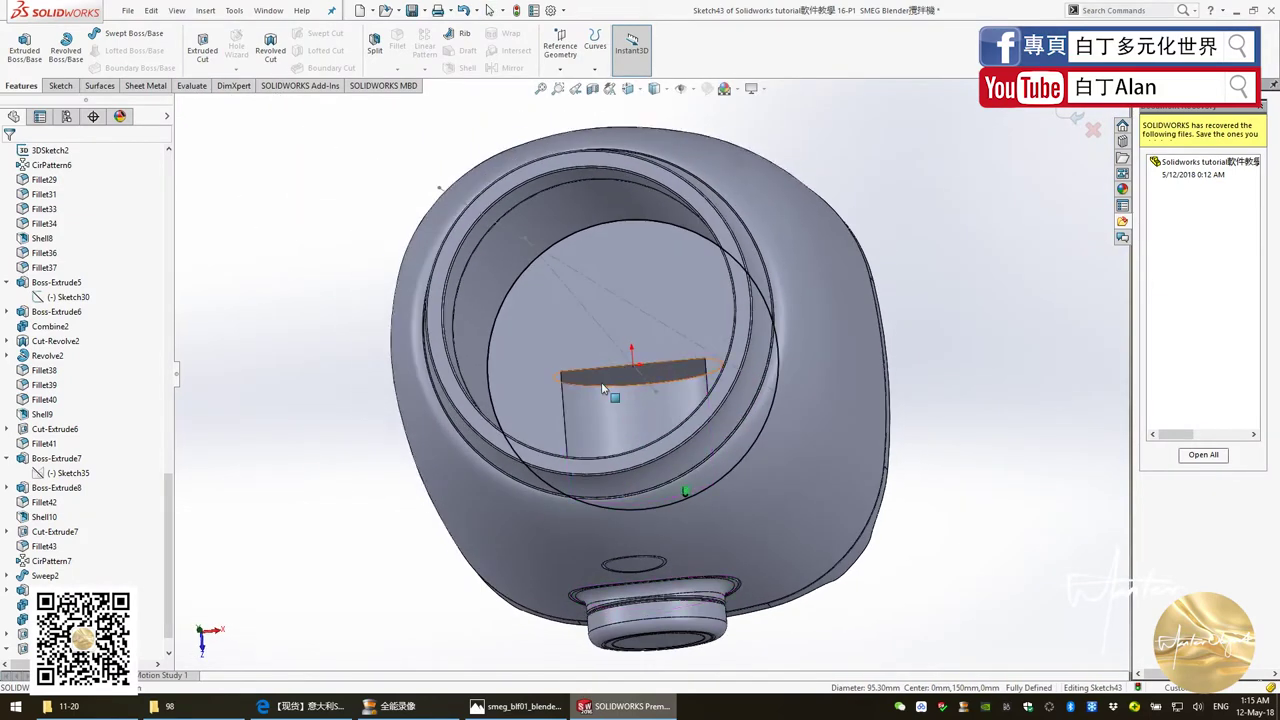
{"action": "key", "text": "ctrl+8"}
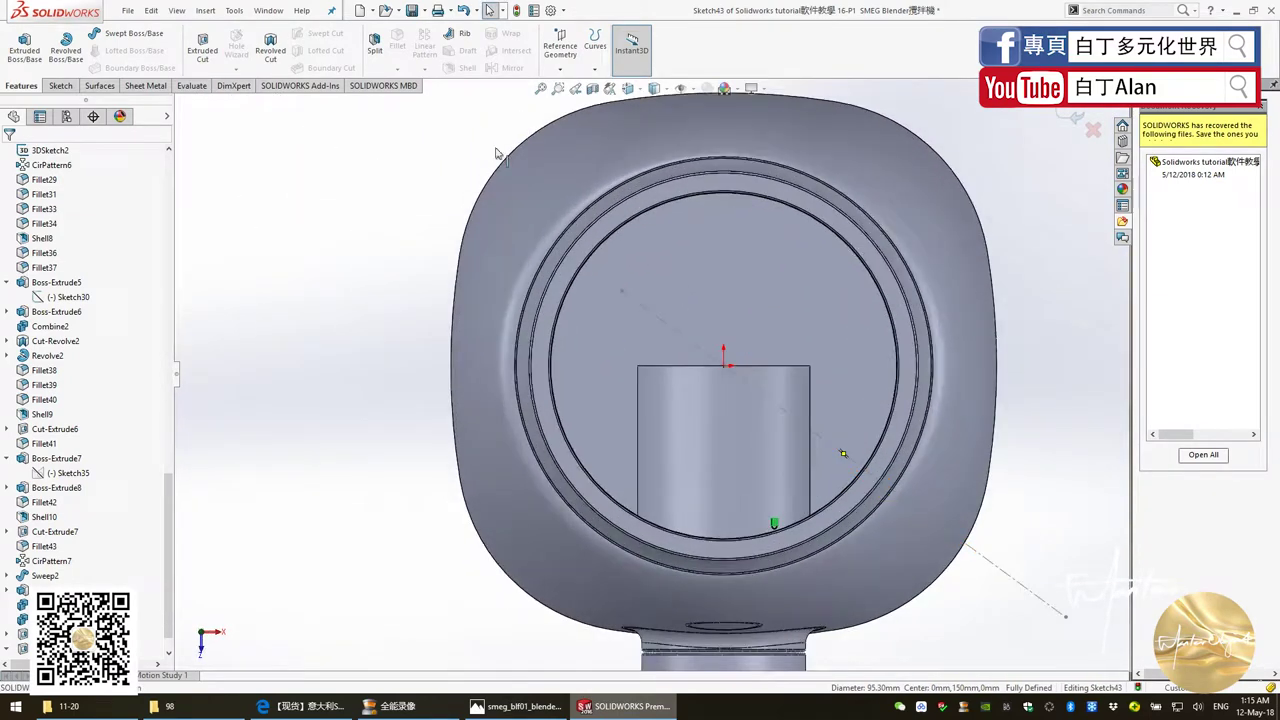
{"action": "left_click", "coordinate": [60, 85]}
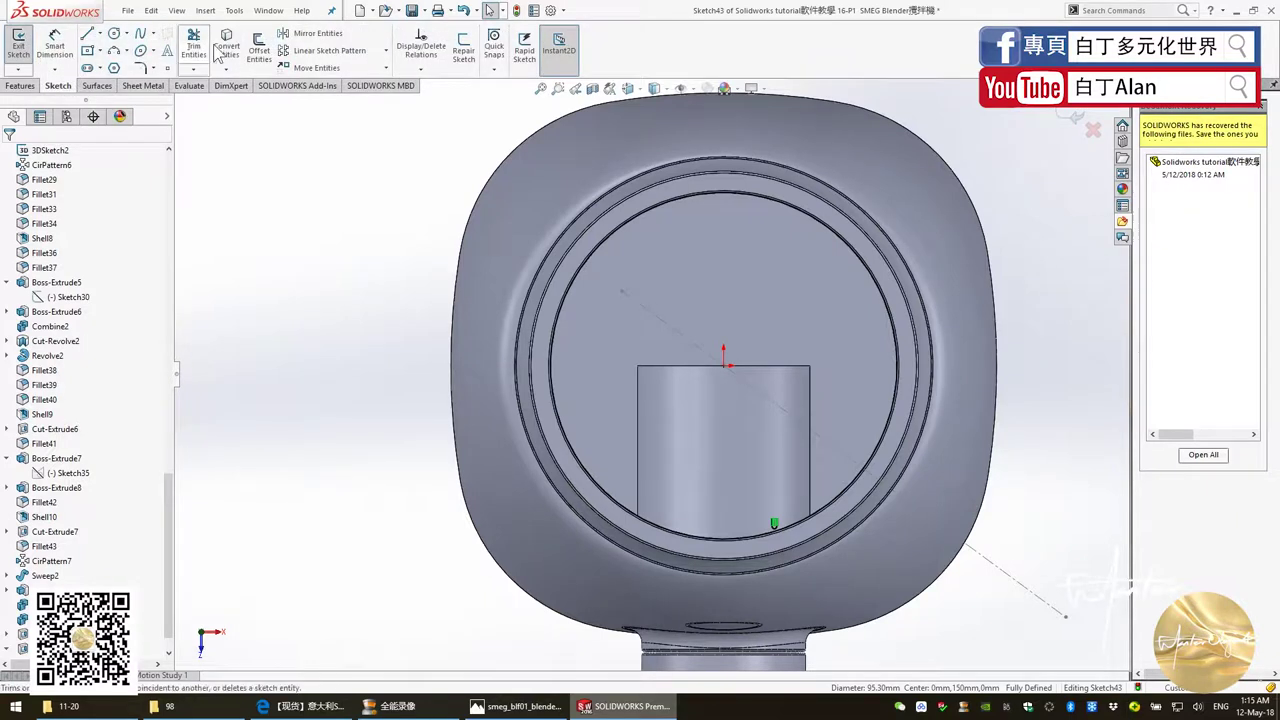
{"action": "left_click", "coordinate": [258, 50]}
{"action": "type", "text": "5"}
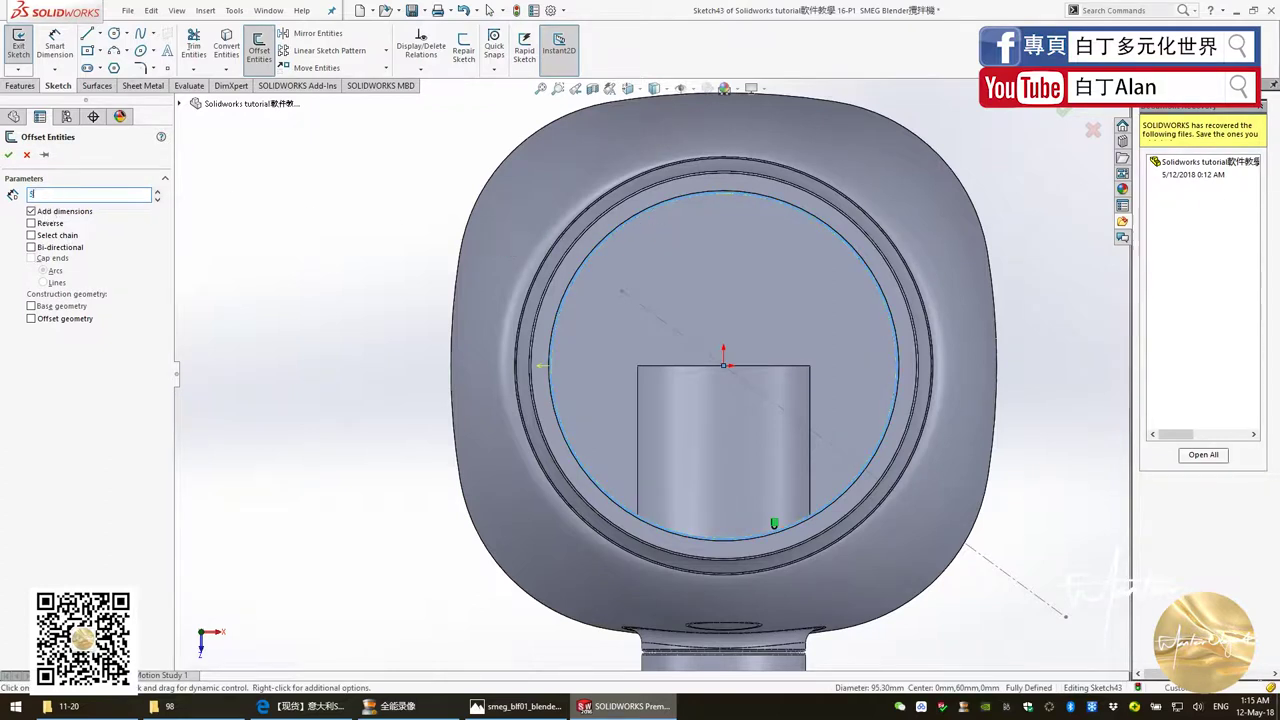
{"action": "key", "text": "Return"}
{"action": "left_click", "coordinate": [31, 223]}
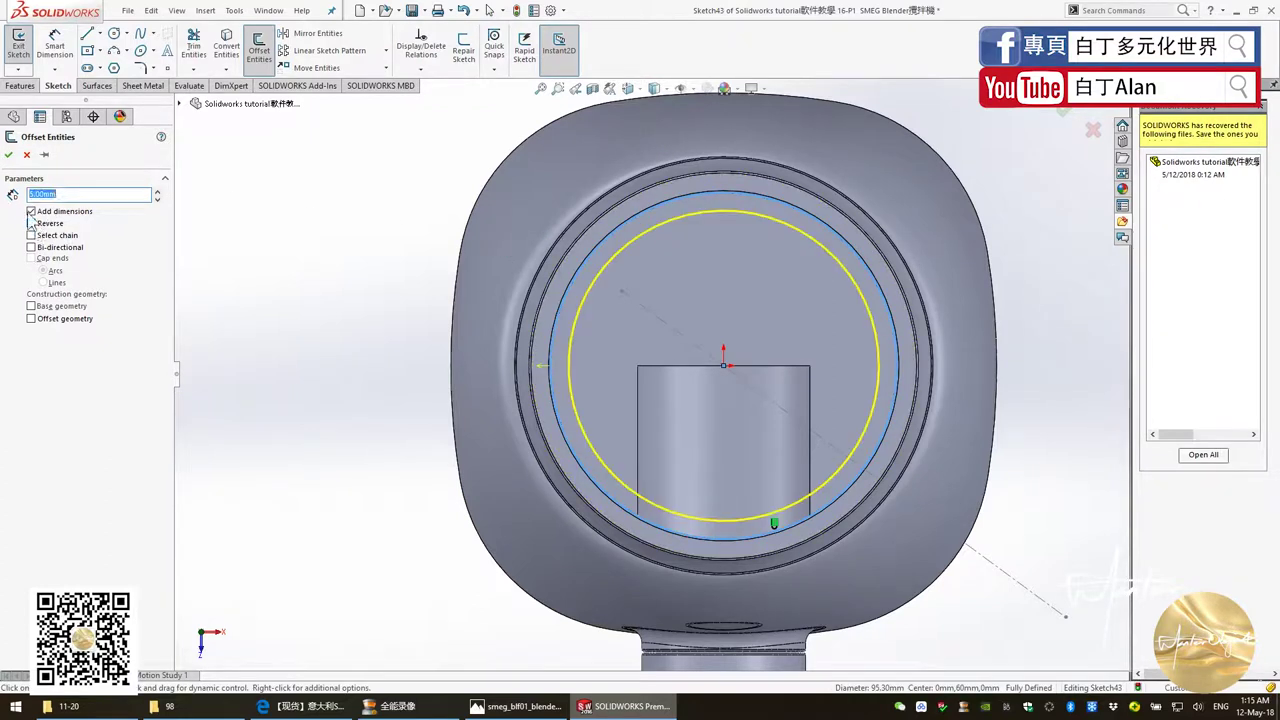
{"action": "left_click", "coordinate": [9, 153]}
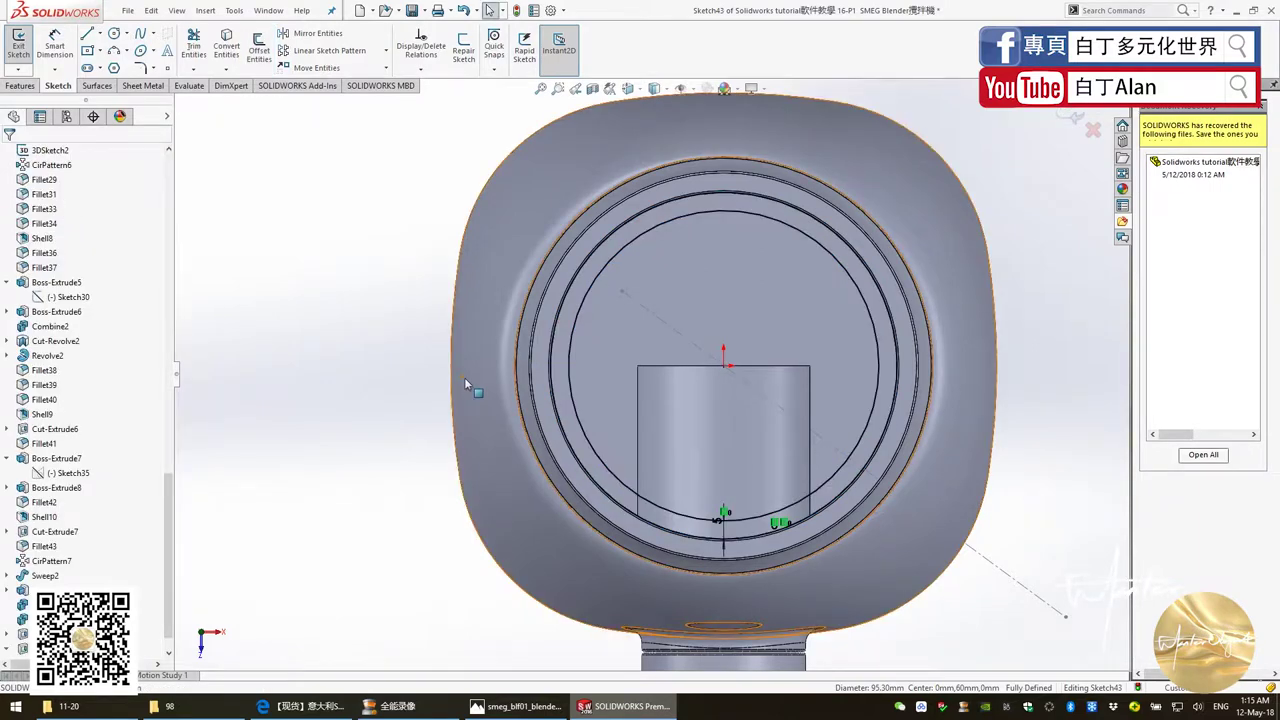
Step: Return the view Normal To the sketch plane and pick the 3-Point Arc tool
{"action": "middle_click_drag", "start_coordinate": [535, 398], "coordinate": [566, 382]}
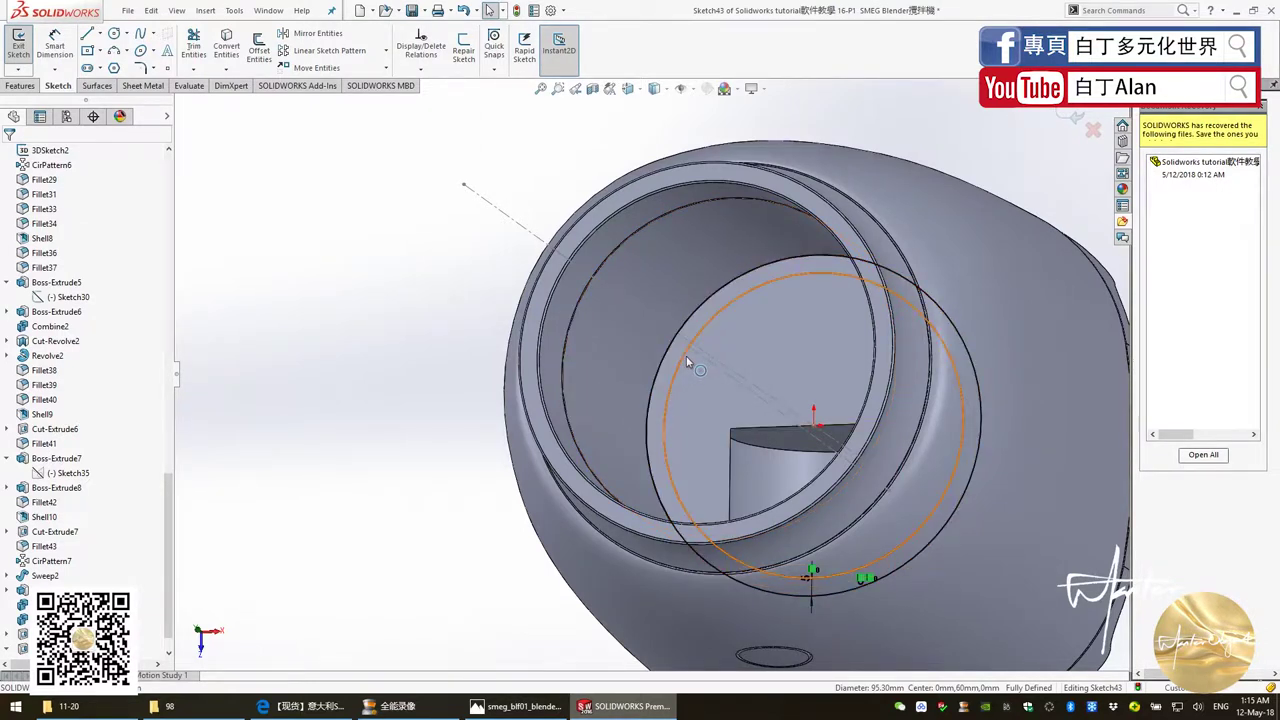
{"action": "key", "text": "ctrl+8"}
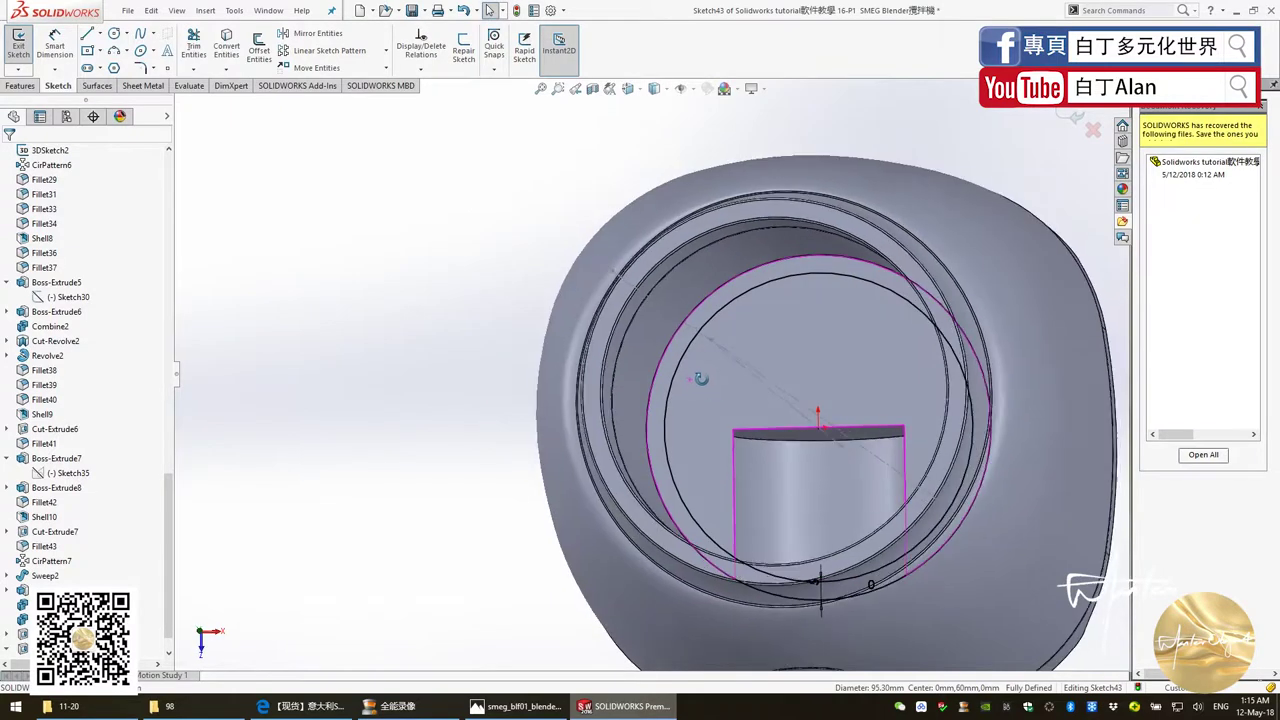
{"action": "key", "text": "ctrl+8"}
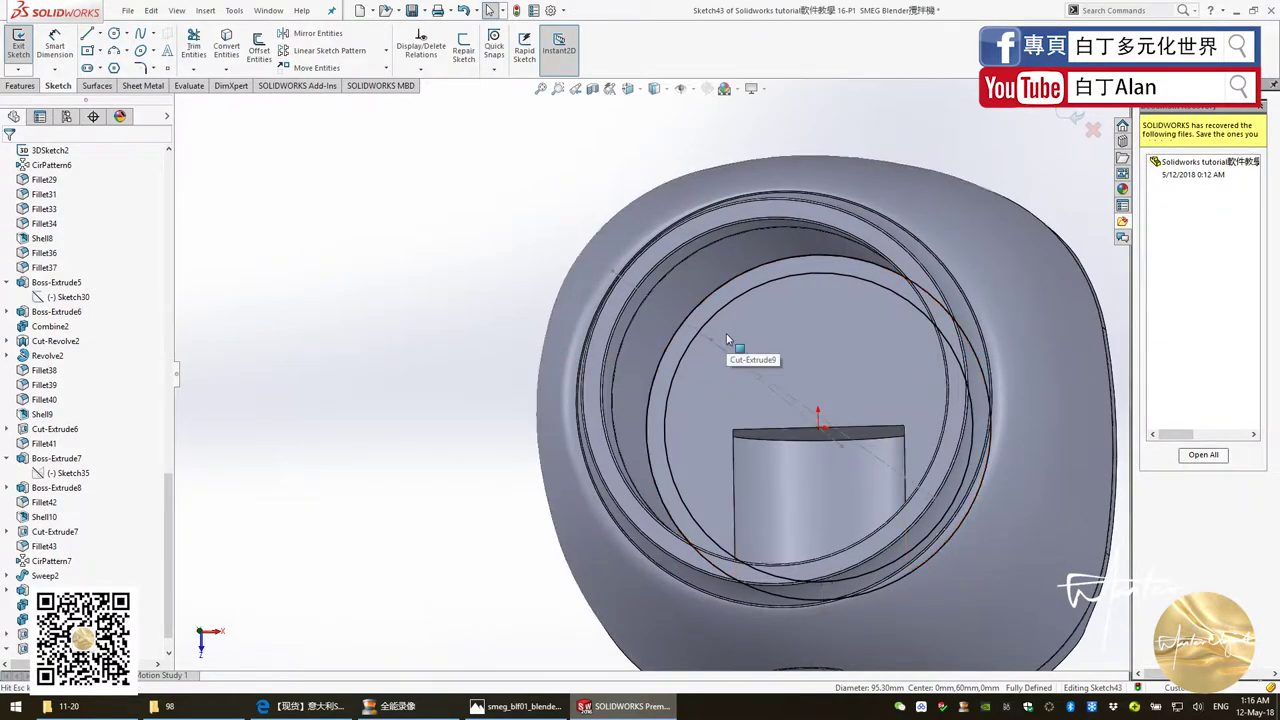
{"action": "left_click", "coordinate": [114, 50]}
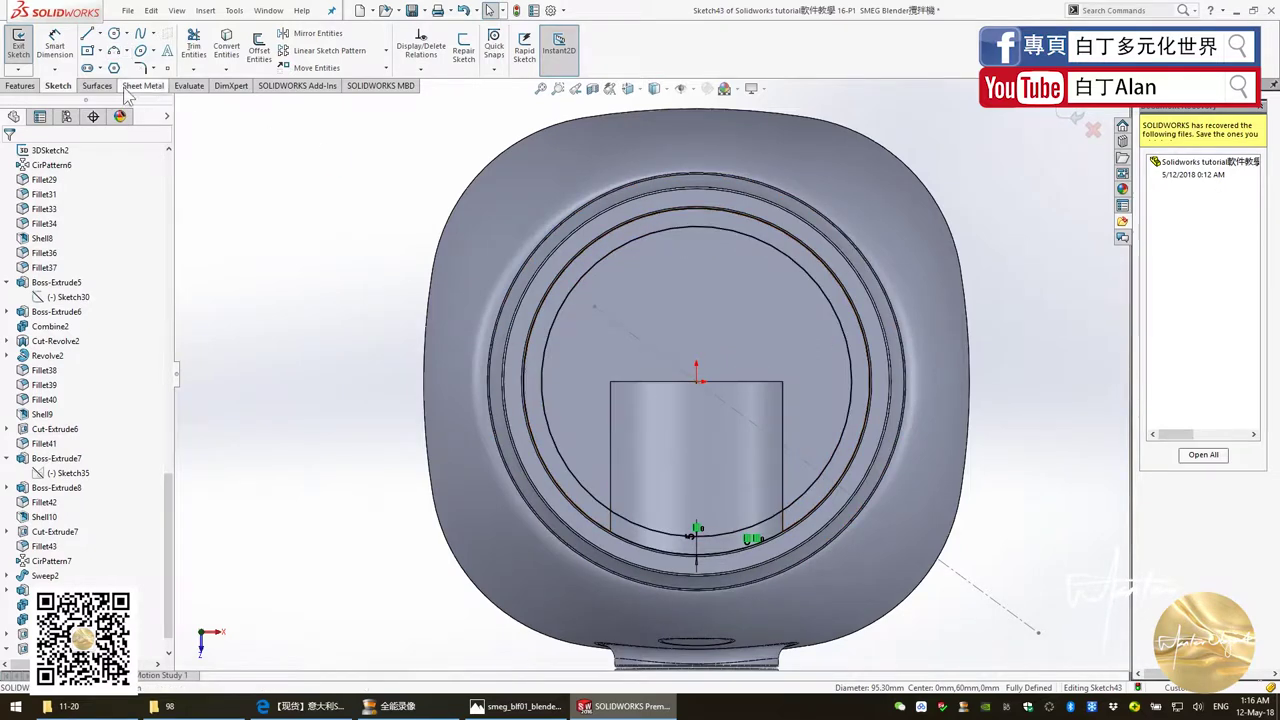
{"action": "scroll", "coordinate": [605, 200], "scroll_direction": "down", "scroll_amount": 2}
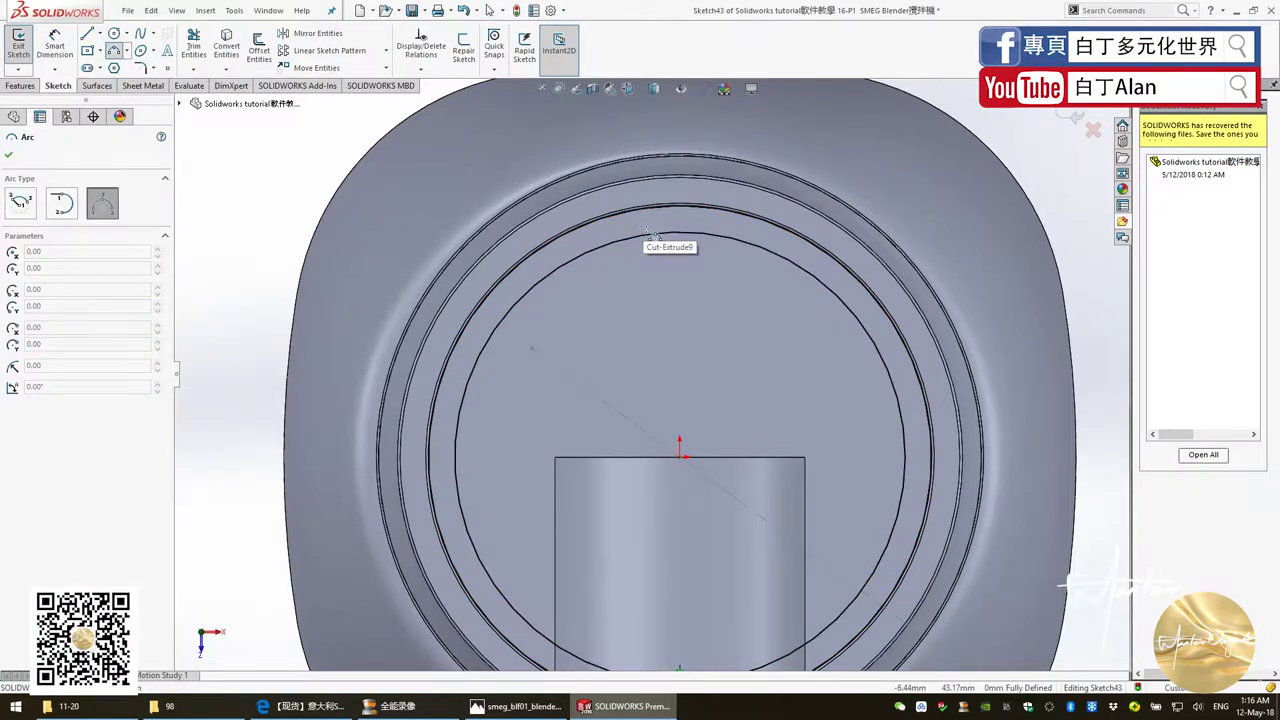
Step: Draw a small three-point arc bulging down from the top of the offset circle
{"action": "left_click", "coordinate": [679, 233]}
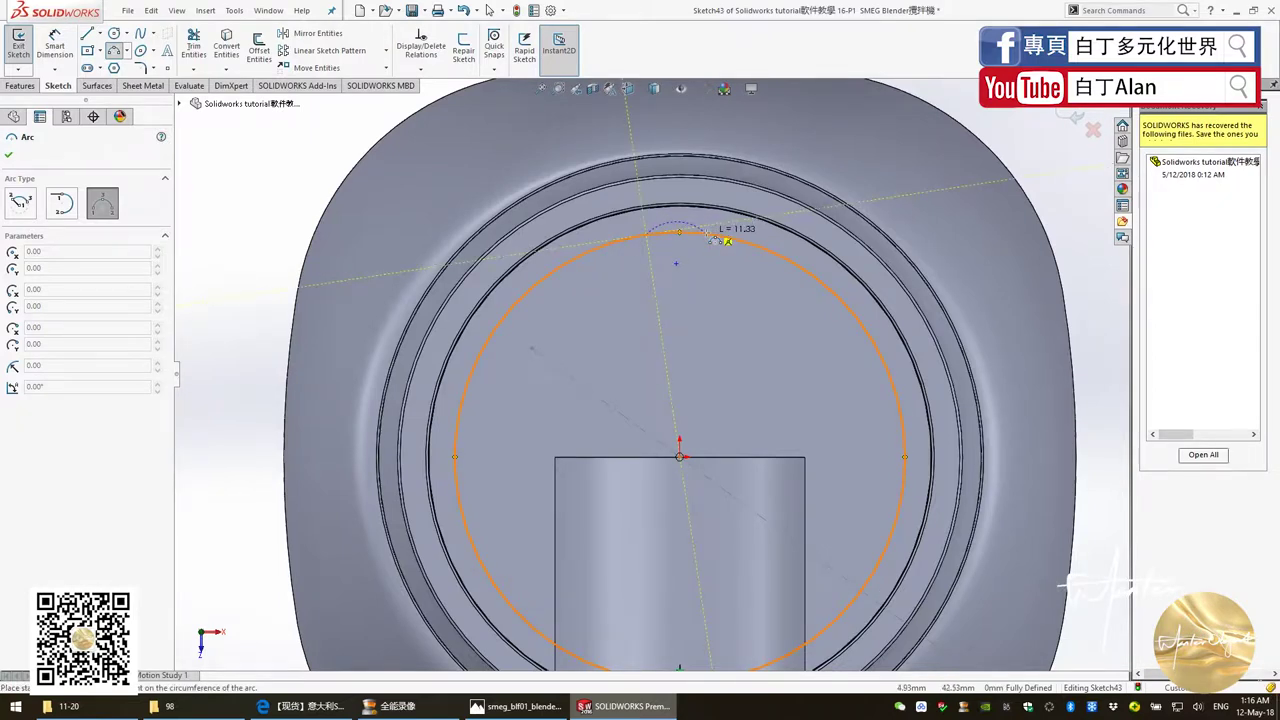
{"action": "left_click", "coordinate": [708, 234]}
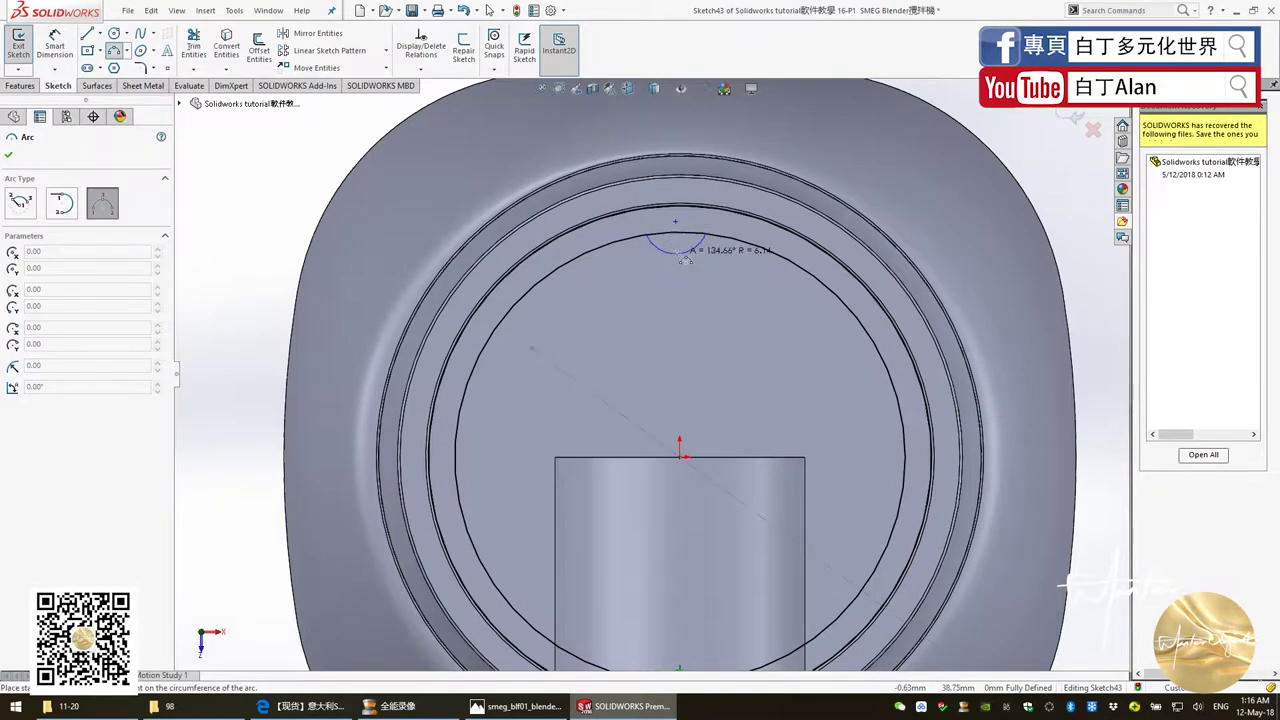
{"action": "left_click", "coordinate": [697, 271]}
{"action": "key", "text": "Escape"}
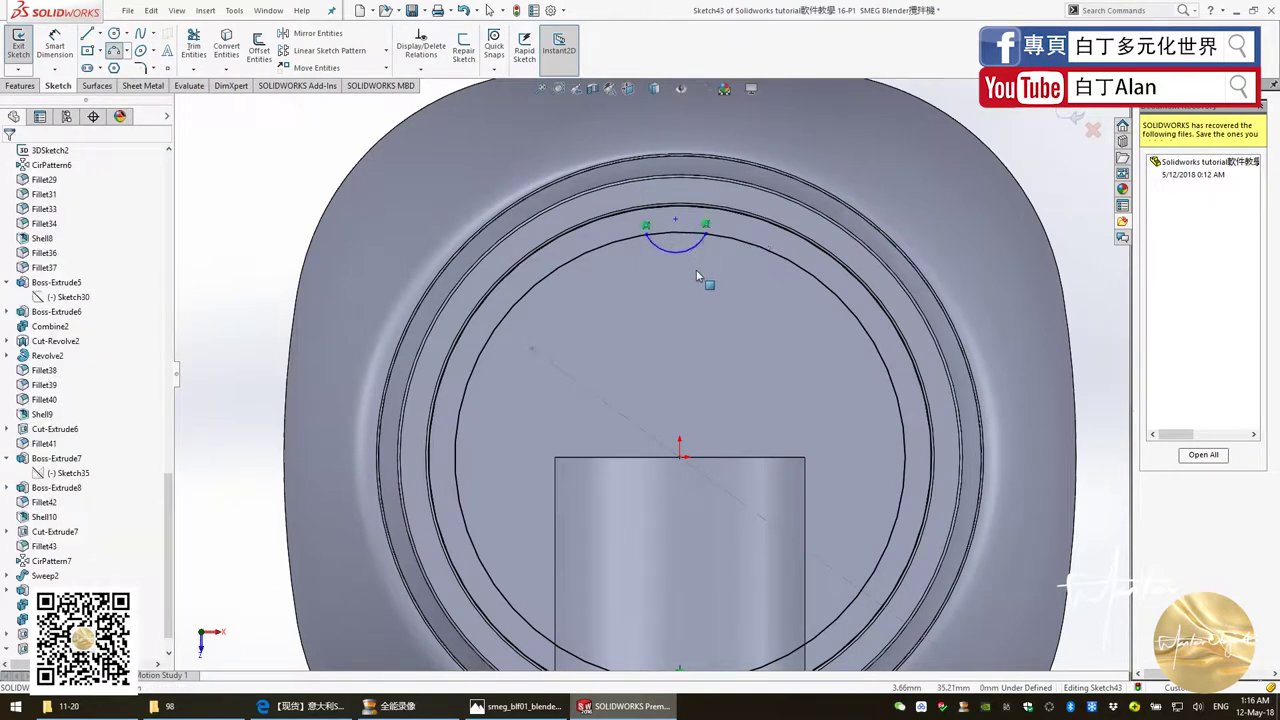
{"action": "scroll", "coordinate": [695, 258], "scroll_direction": "down", "scroll_amount": 2}
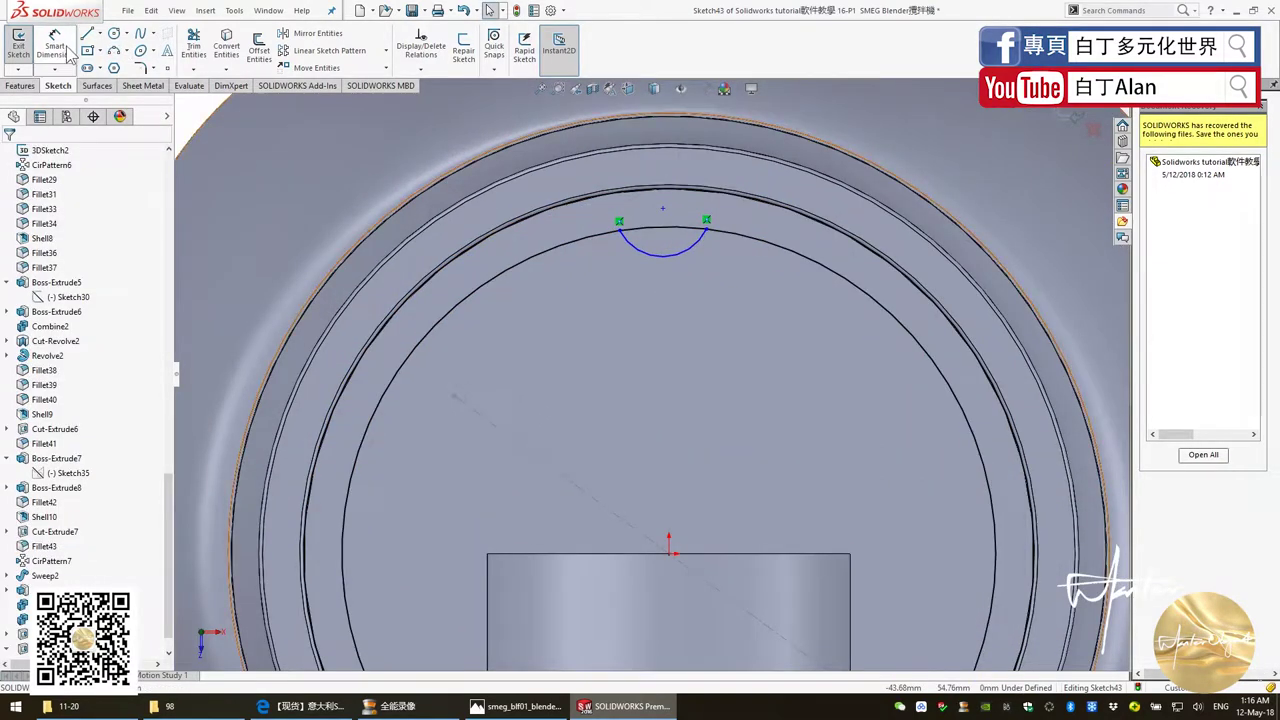
{"action": "left_click", "coordinate": [669, 553]}
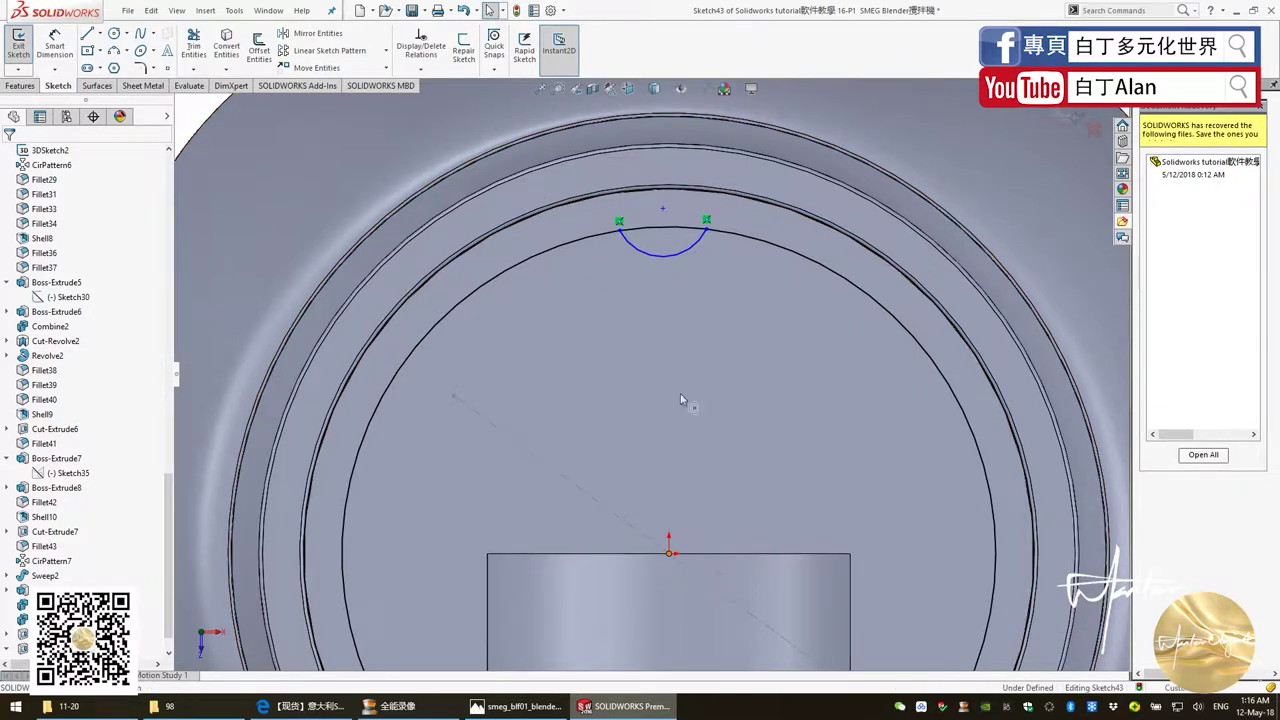
{"action": "left_click", "coordinate": [619, 223]}
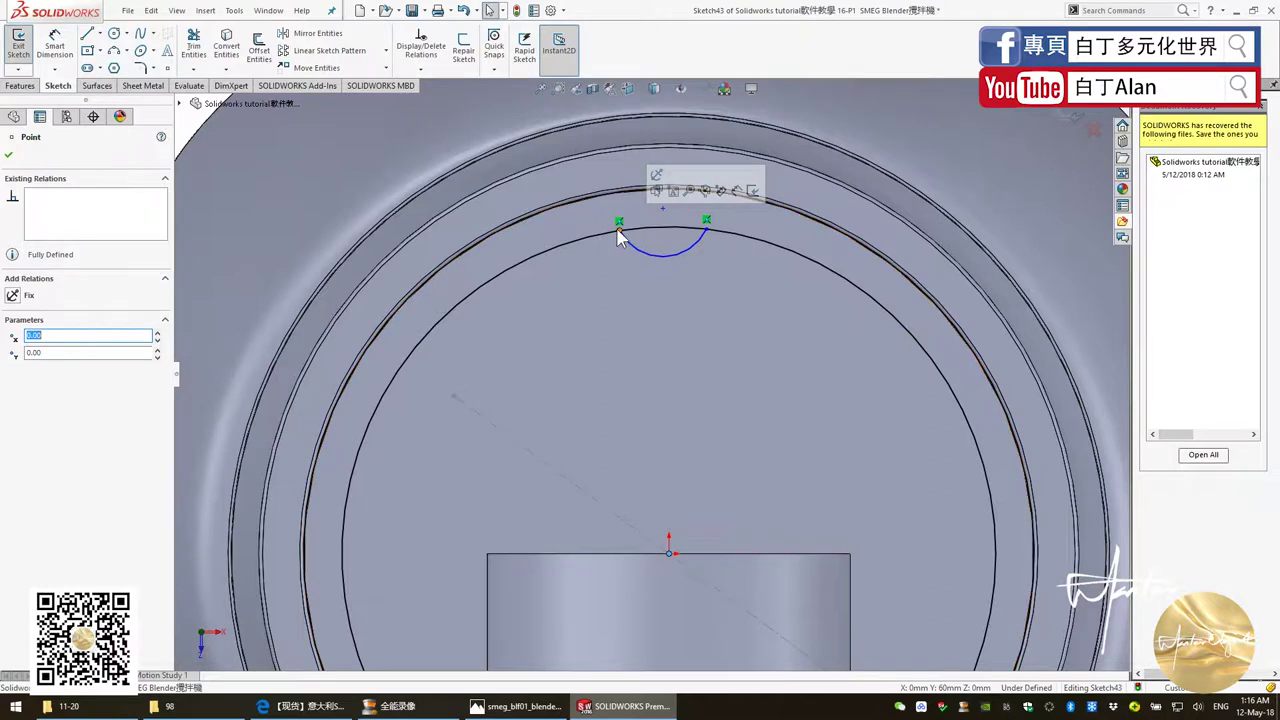
Step: Add horizontal dimensions from the origin to the notch arc's endpoints
{"action": "left_click", "coordinate": [325, 240]}
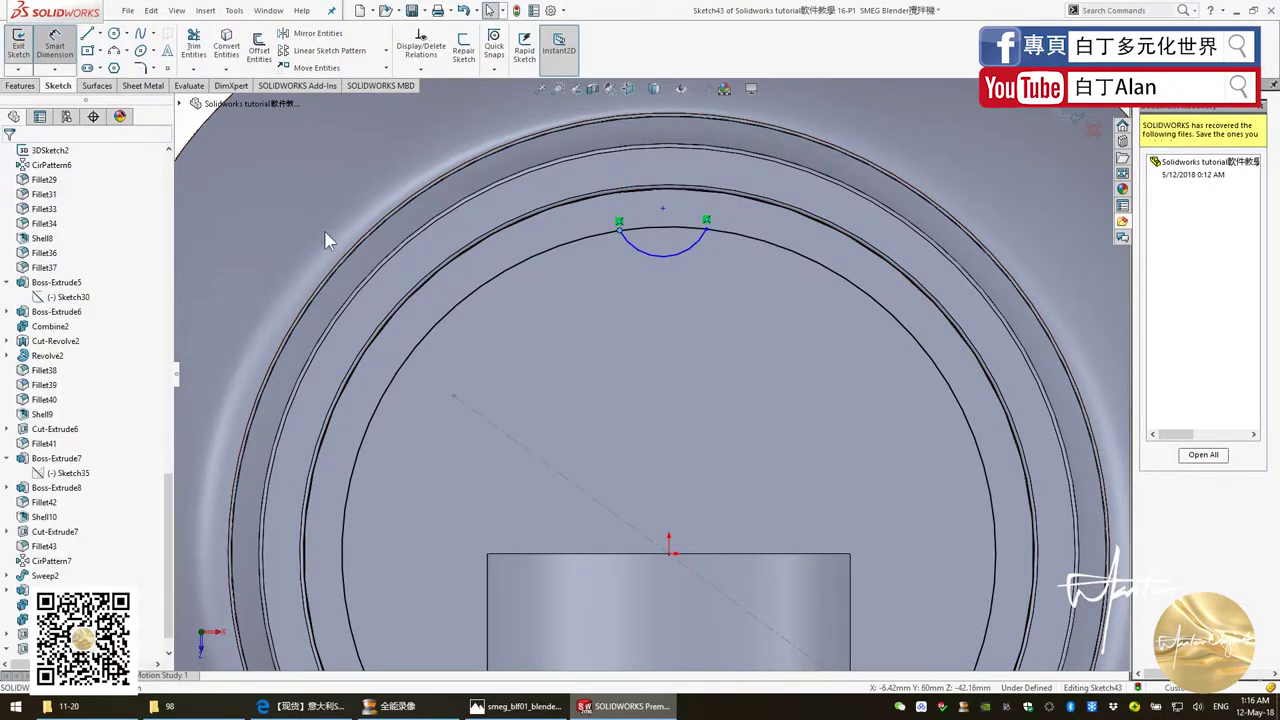
{"action": "left_click", "coordinate": [669, 548]}
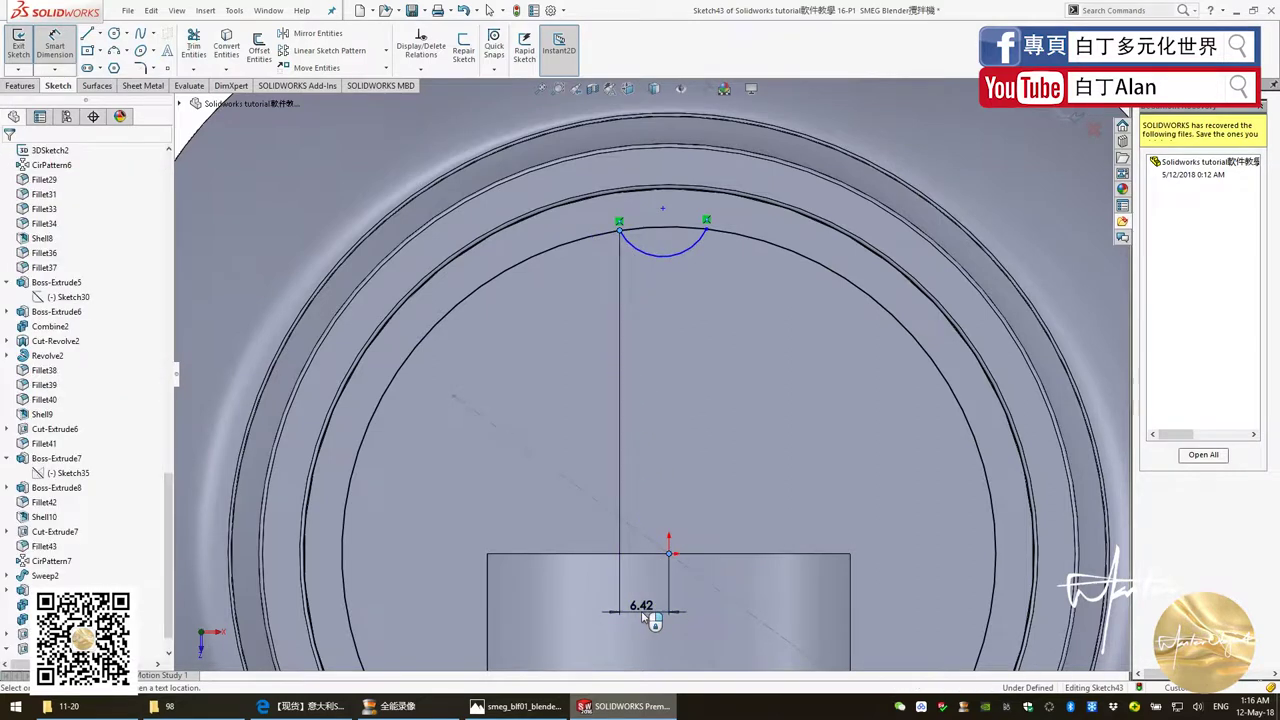
{"action": "left_click", "coordinate": [644, 617]}
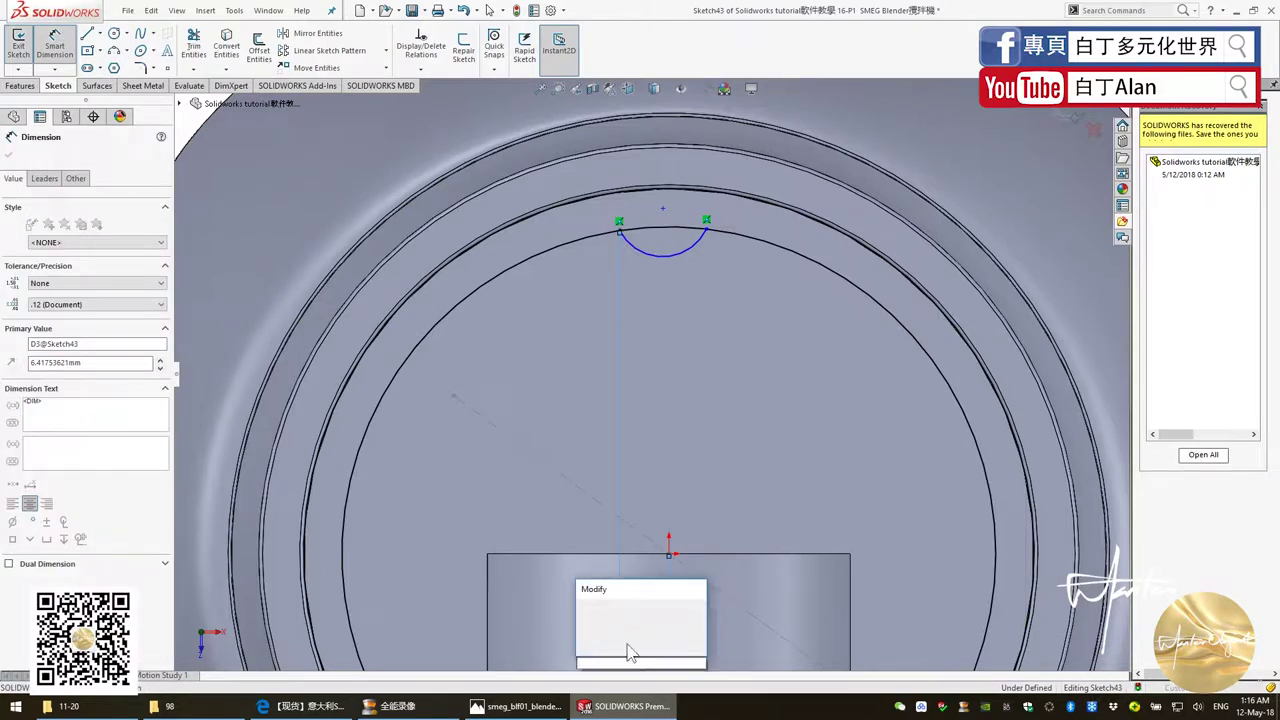
{"action": "type", "text": "363"}
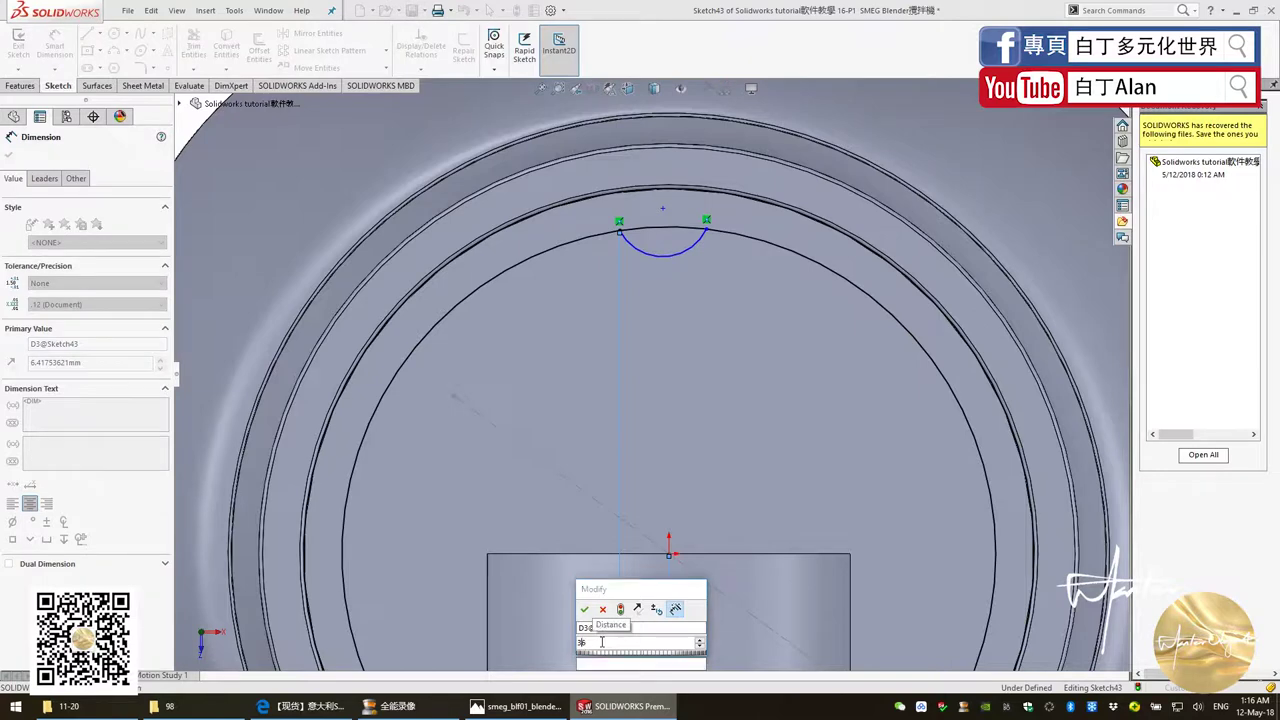
{"action": "type", "text": "6"}
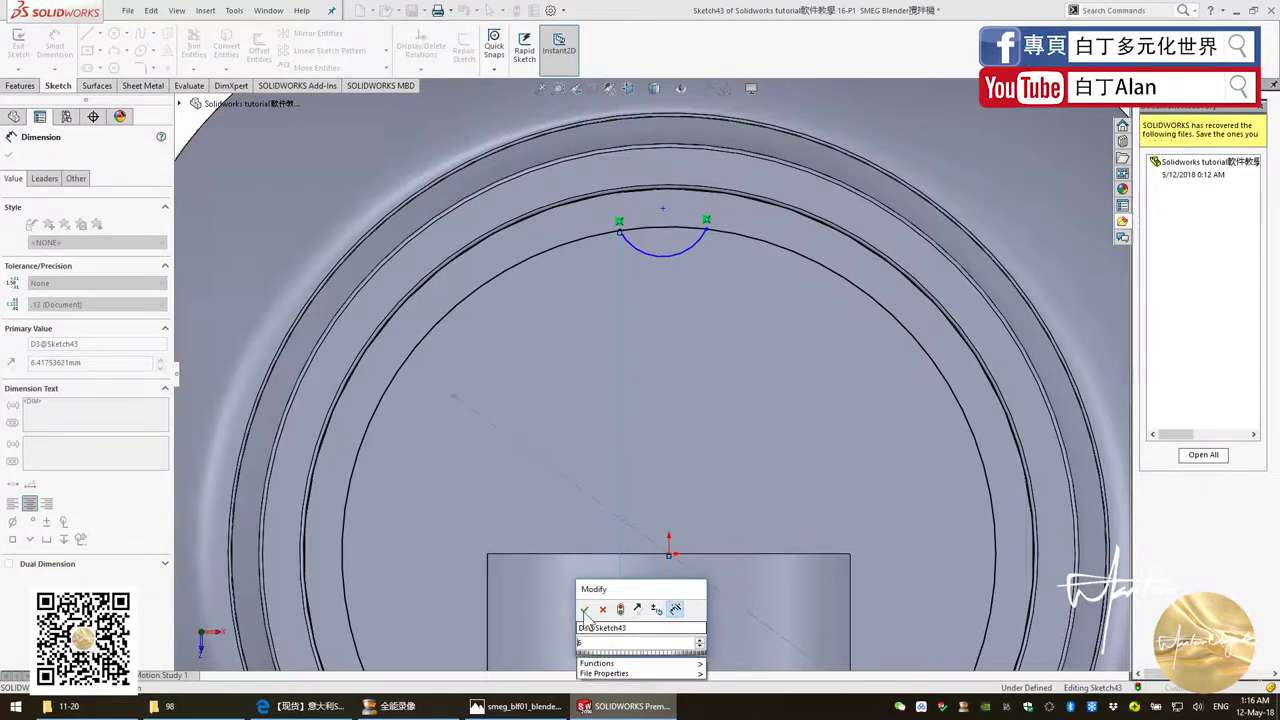
{"action": "type", "text": "8"}
{"action": "left_click", "coordinate": [585, 611]}
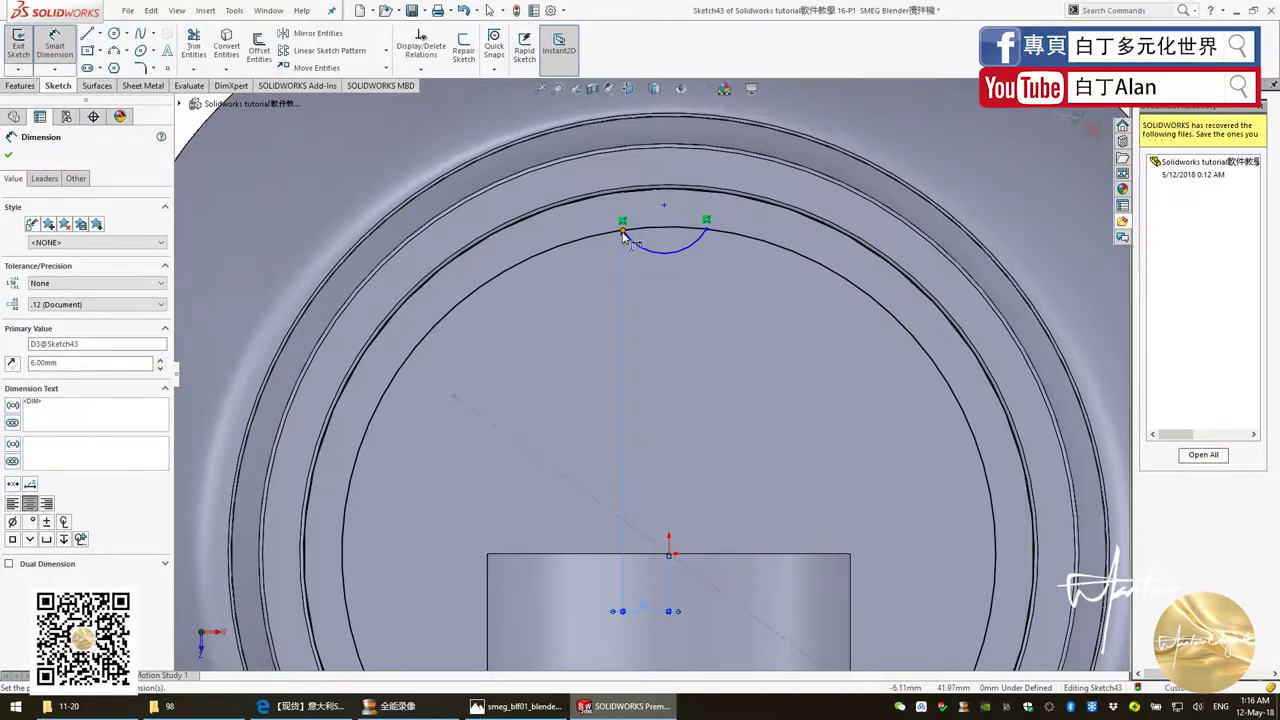
{"action": "left_click", "coordinate": [716, 231]}
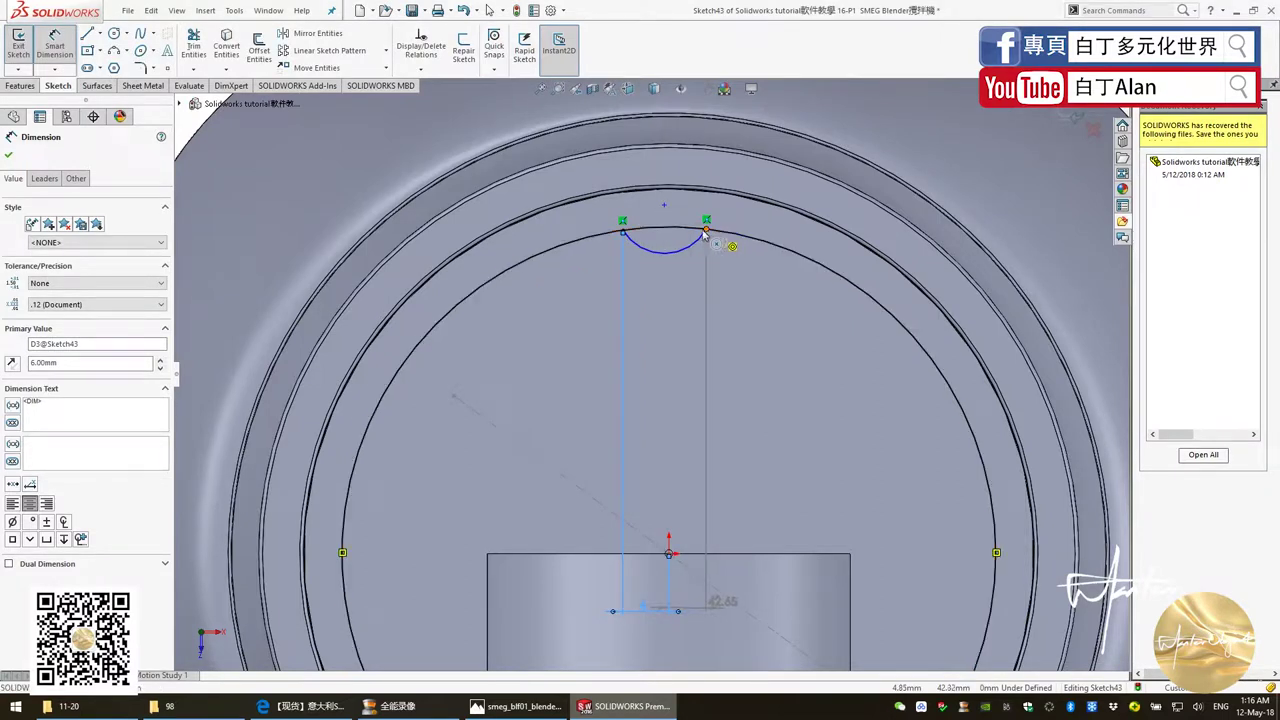
{"action": "left_click", "coordinate": [666, 218]}
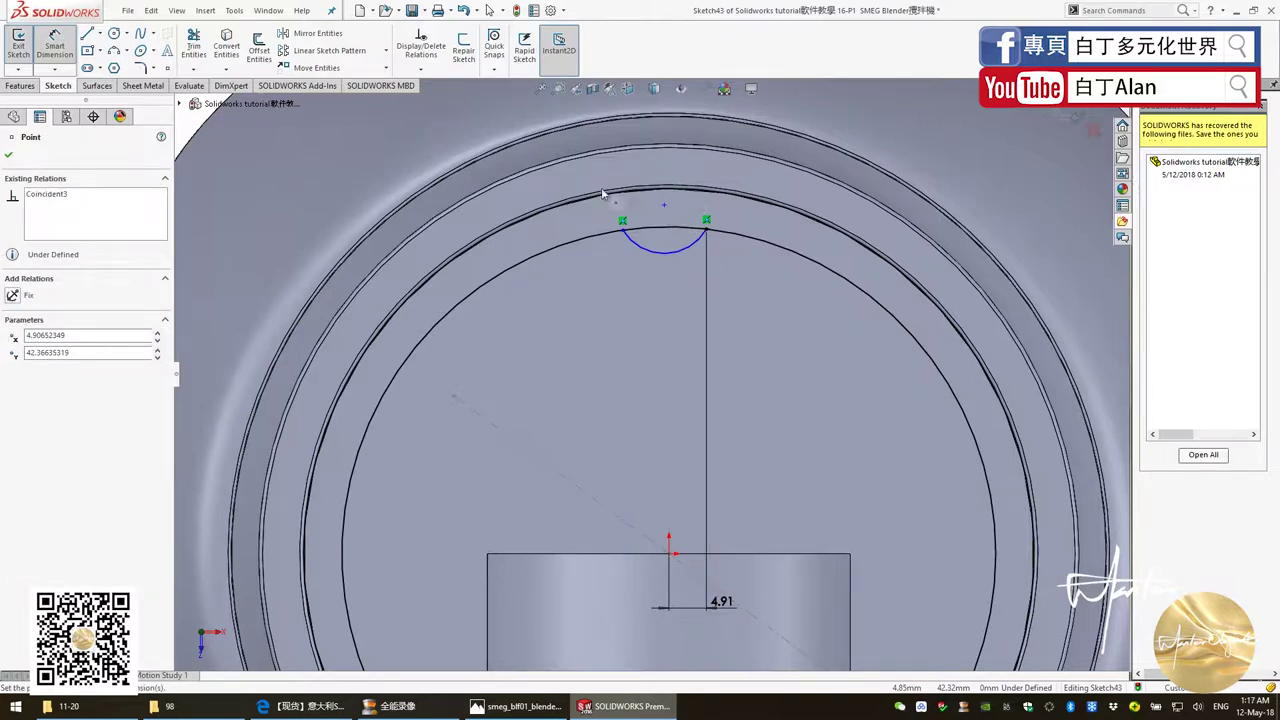
{"action": "left_click", "coordinate": [655, 180]}
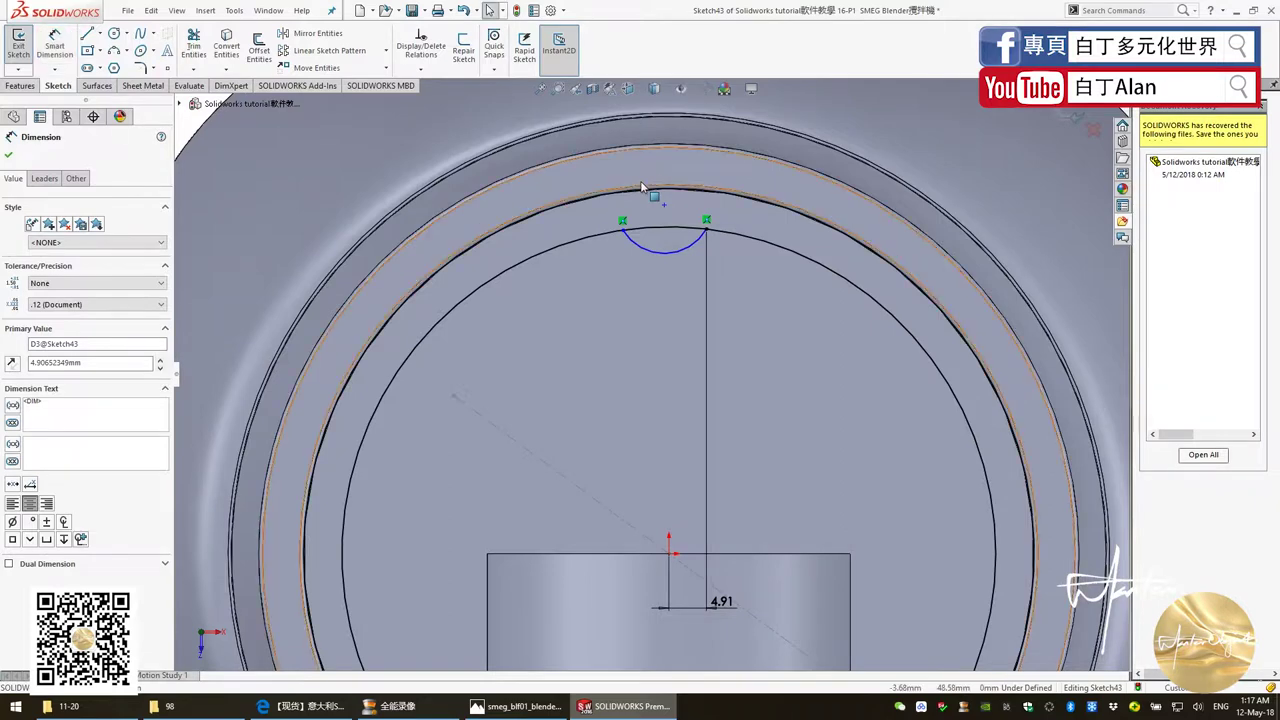
{"action": "key", "text": "Escape"}
{"action": "key", "text": "Escape"}
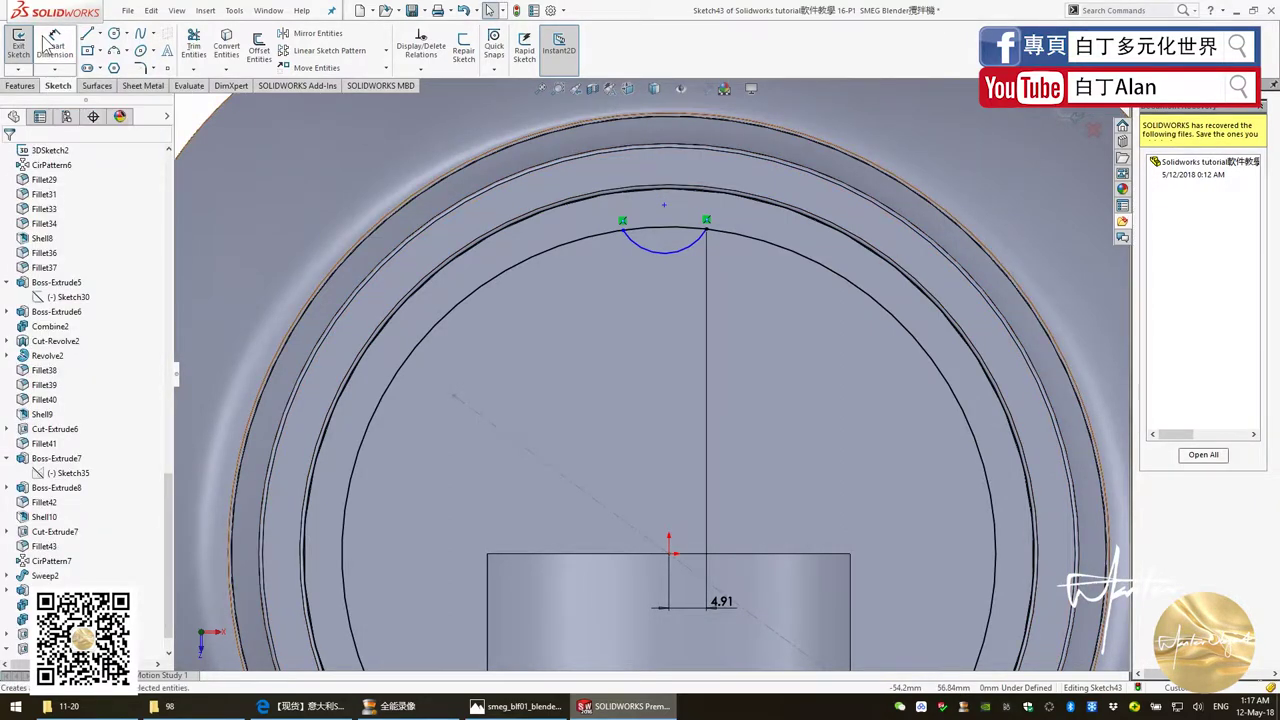
Step: Dimension the notch arc's endpoints 12 mm apart
{"action": "left_click", "coordinate": [47, 43]}
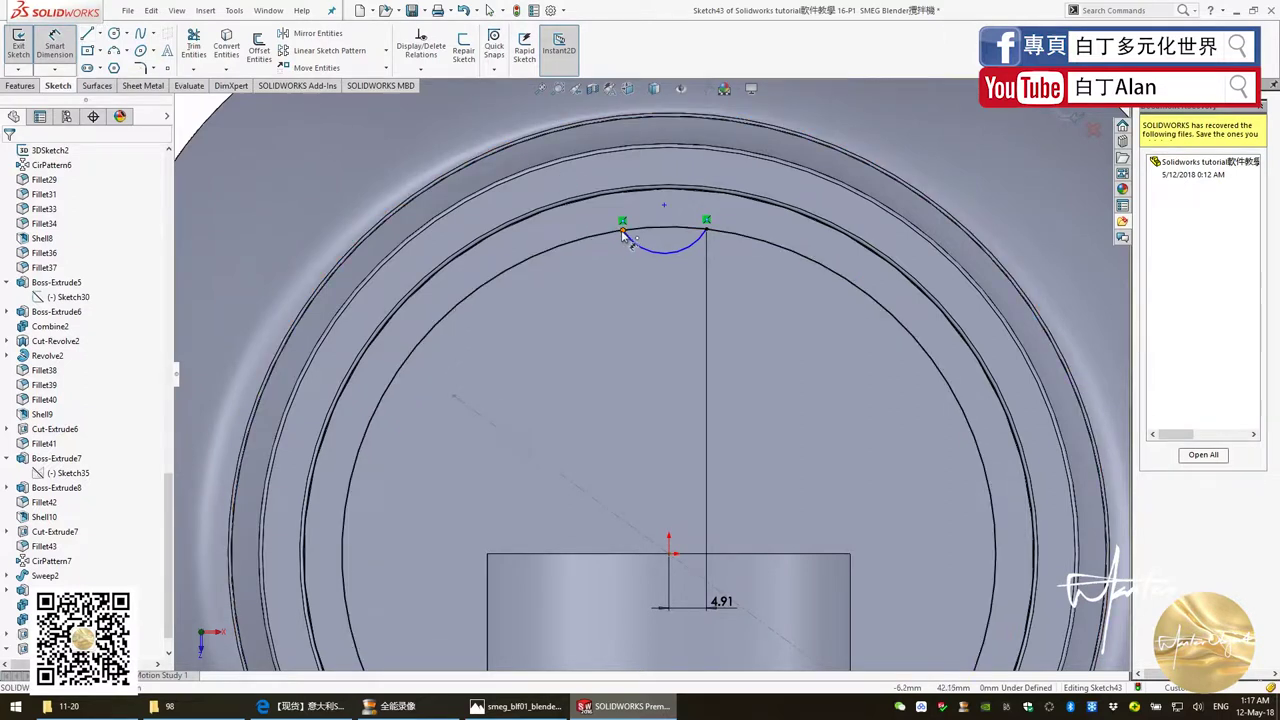
{"action": "left_click", "coordinate": [707, 231]}
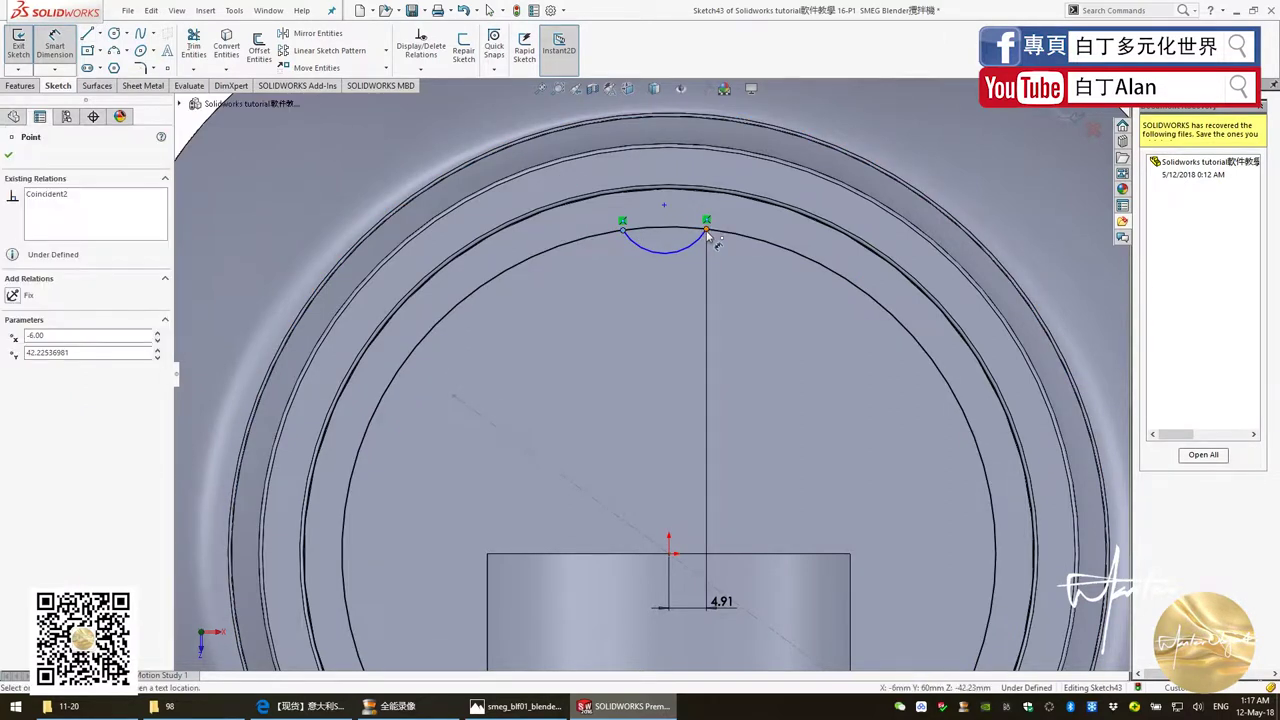
{"action": "left_click", "coordinate": [706, 236]}
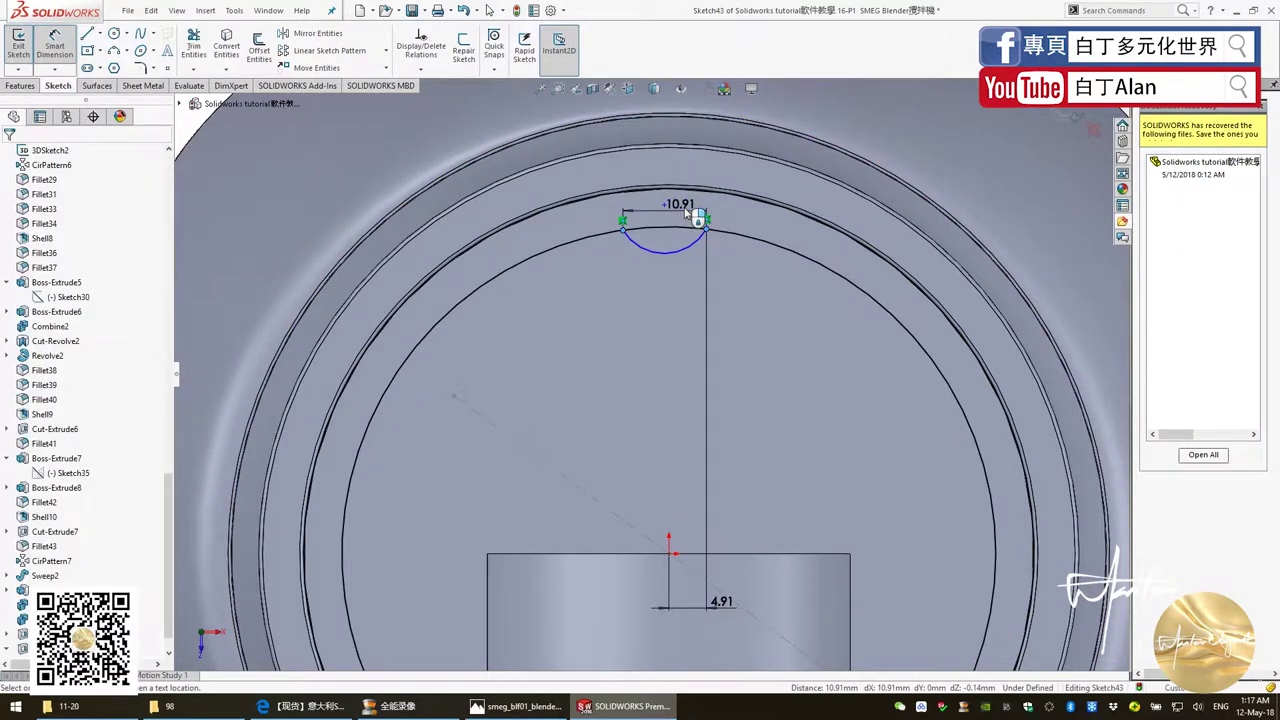
{"action": "left_click", "coordinate": [686, 210]}
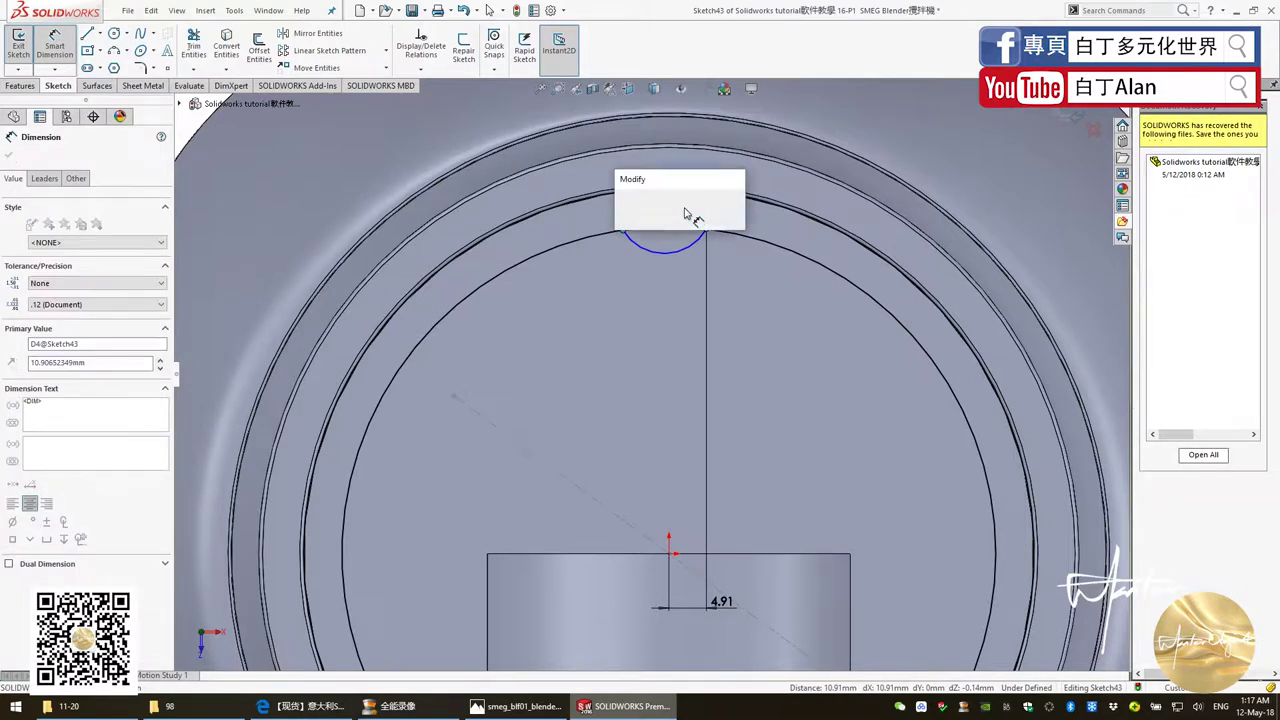
{"action": "type", "text": "12"}
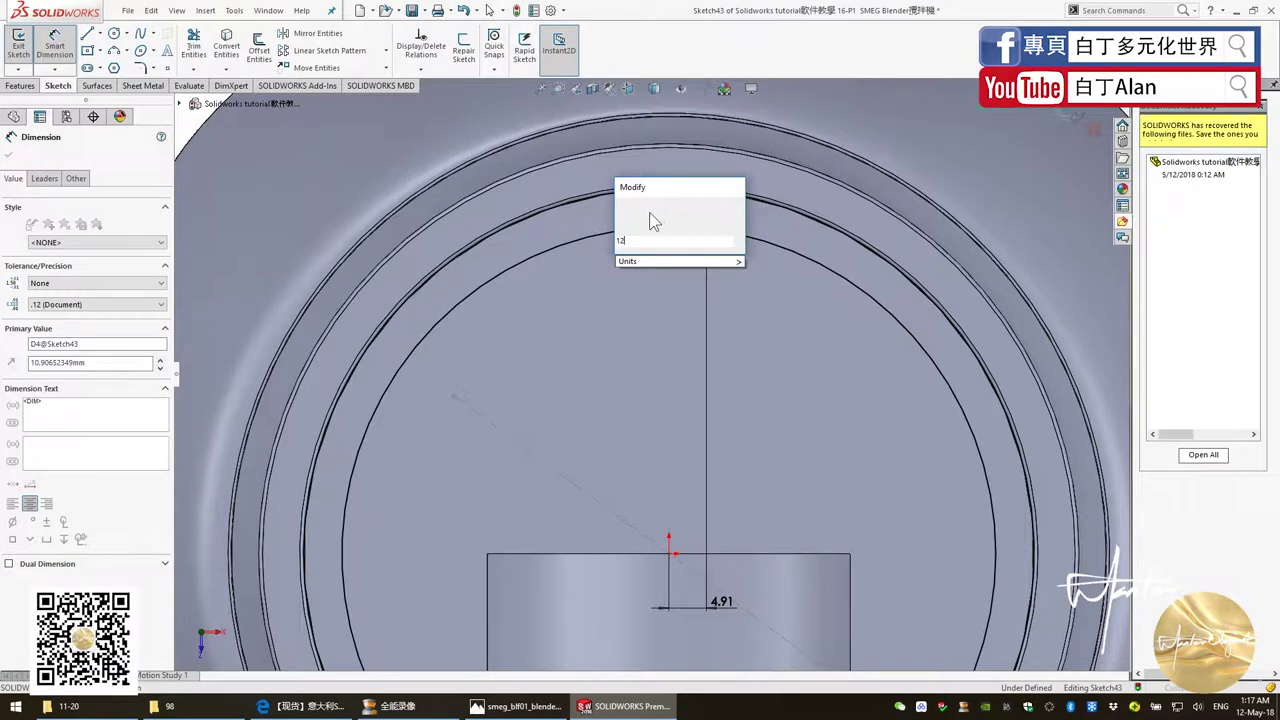
{"action": "left_click", "coordinate": [624, 208]}
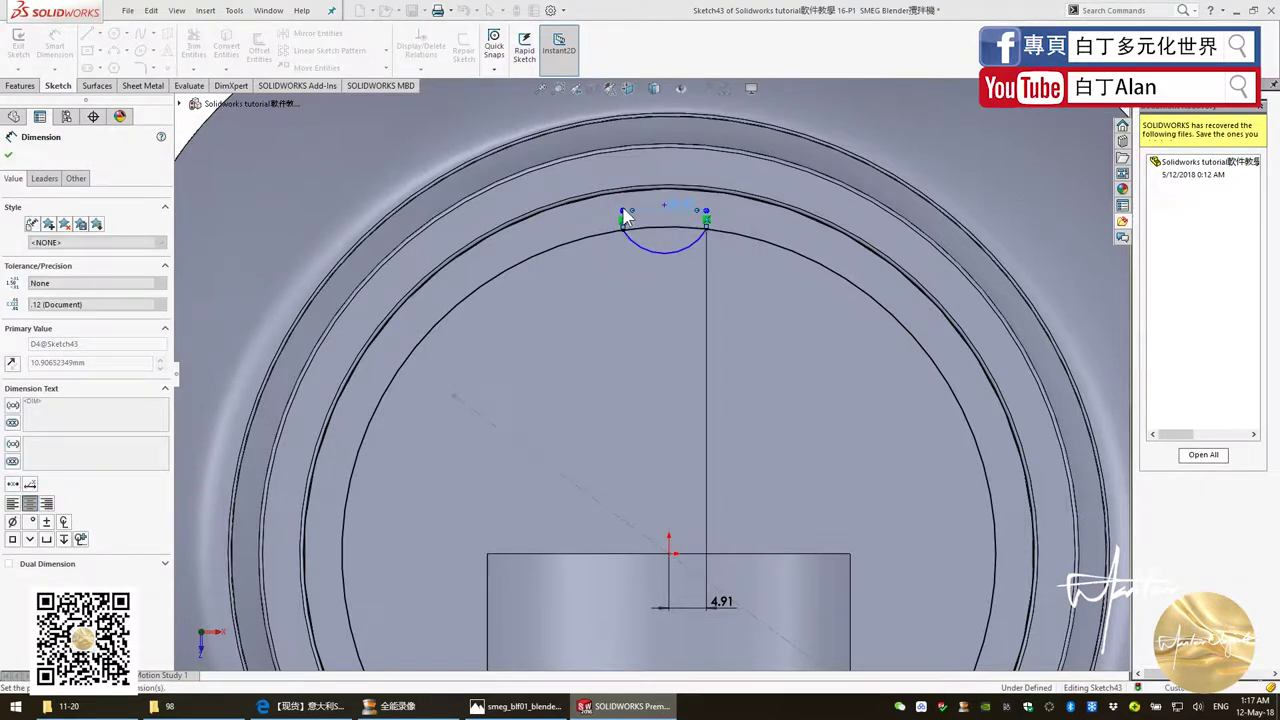
{"action": "left_click", "coordinate": [688, 268]}
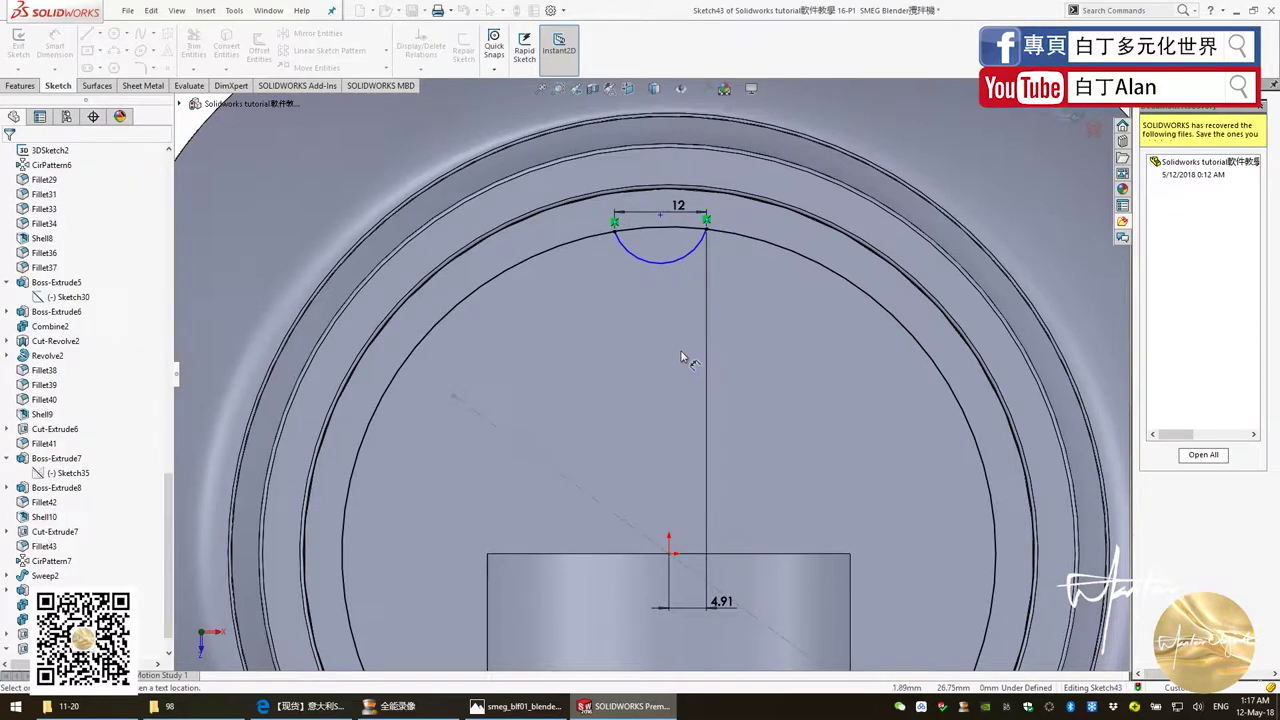
Step: Change the 4.91 mm offset dimension to 6 mm to centre the notch
{"action": "left_click", "coordinate": [725, 608]}
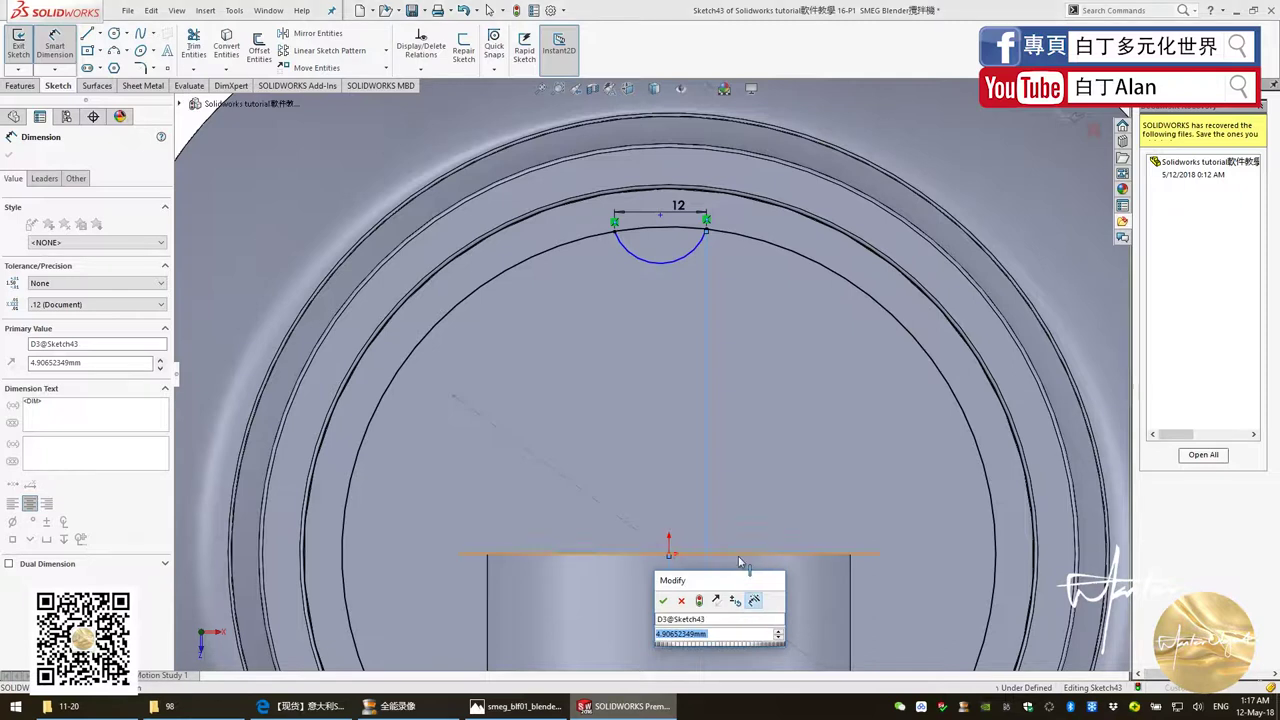
{"action": "type", "text": "6"}
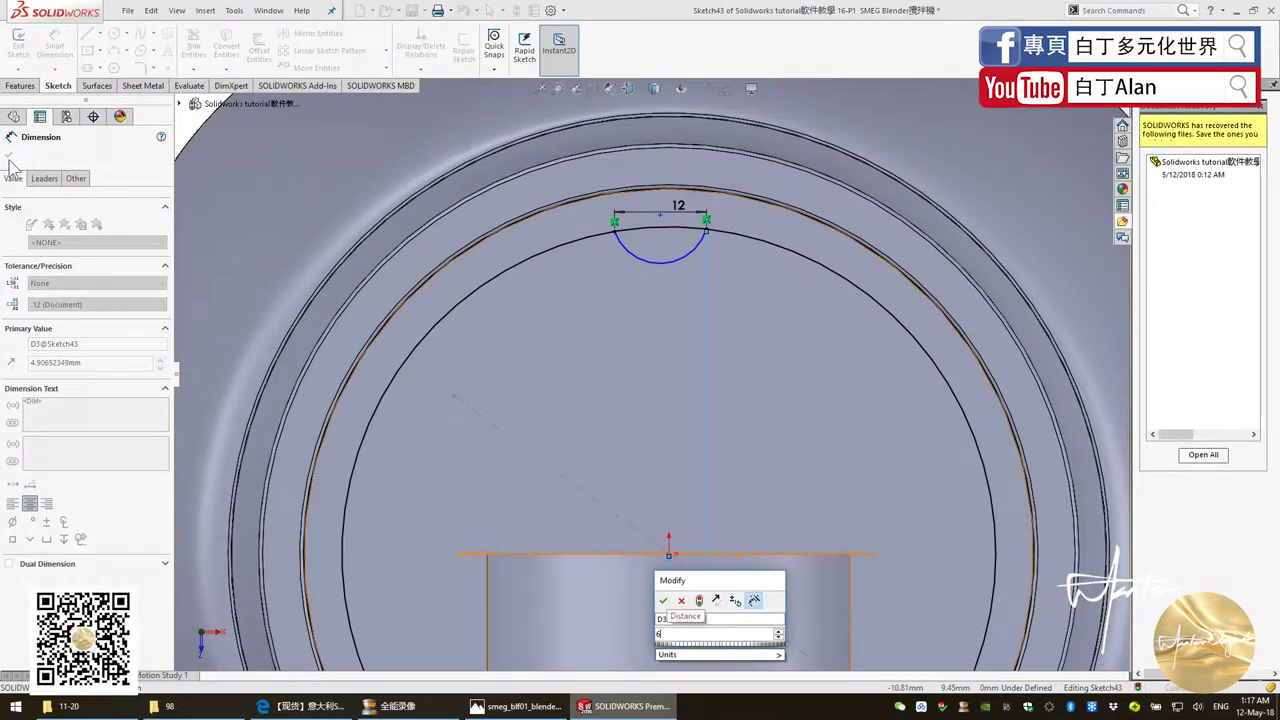
{"action": "left_click", "coordinate": [662, 600]}
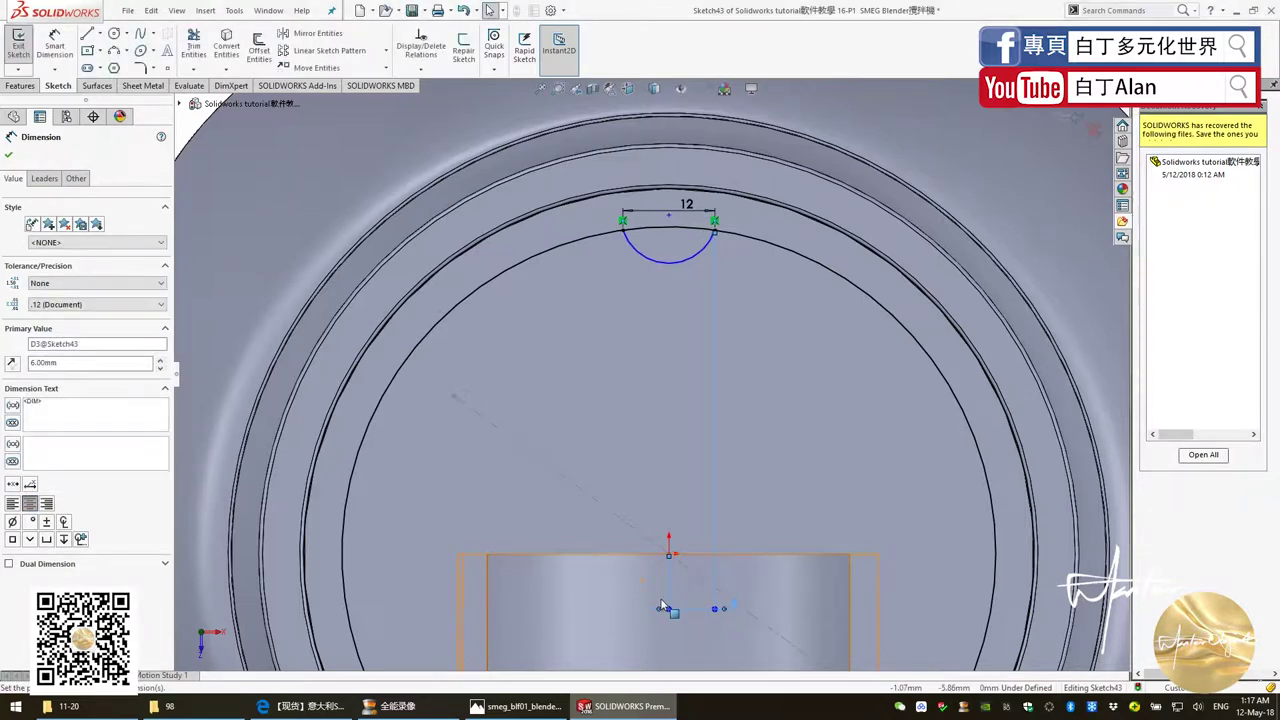
{"action": "scroll", "coordinate": [661, 284], "scroll_direction": "up", "scroll_amount": 3}
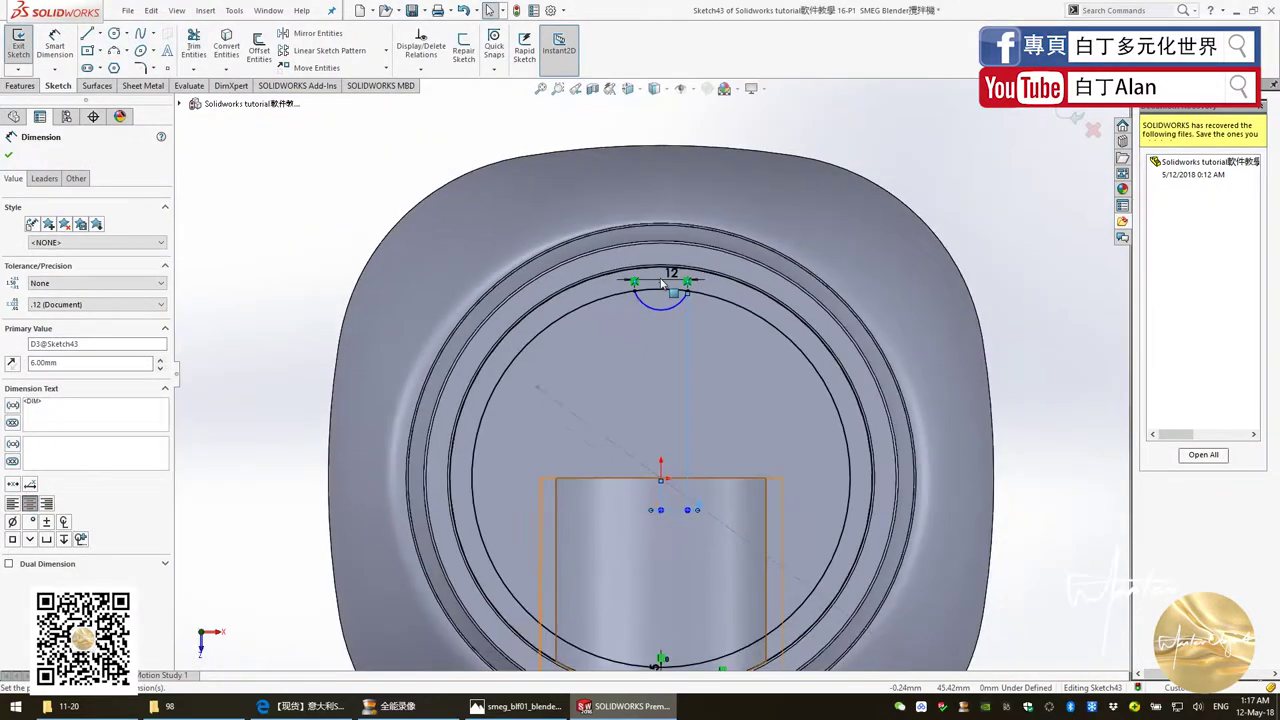
{"action": "key", "text": "Escape"}
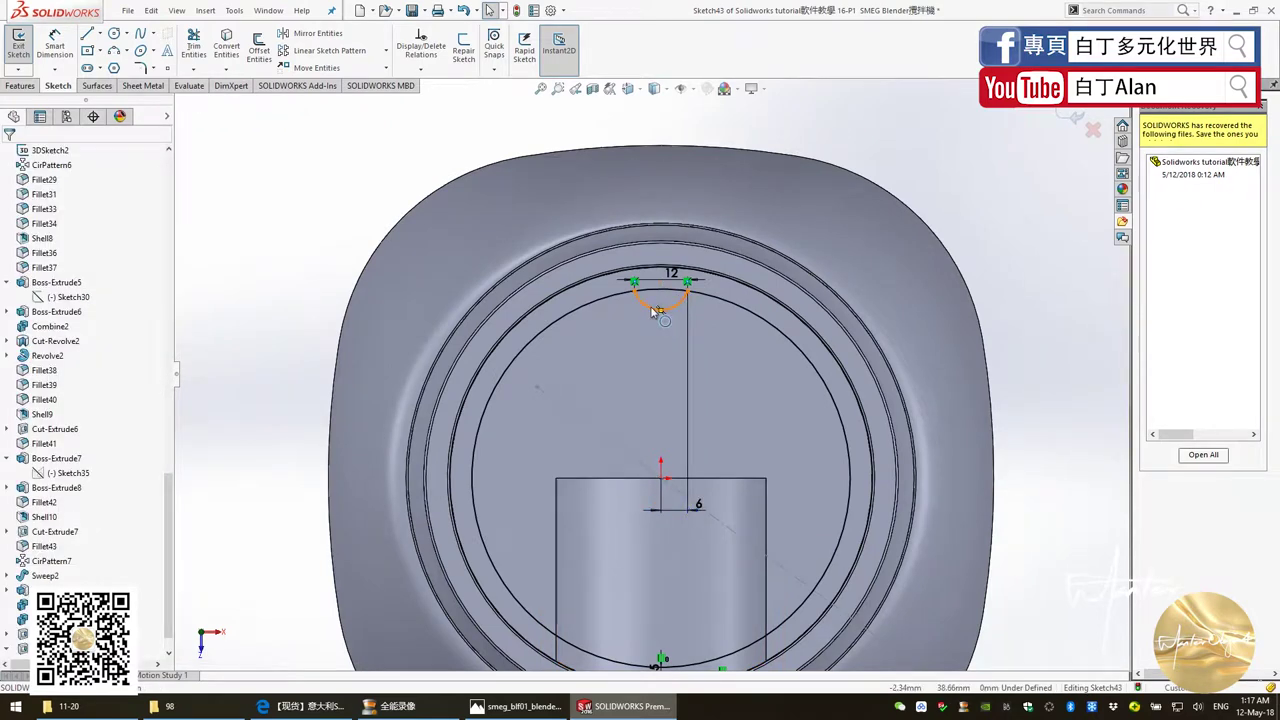
Step: Circular-pattern the notch arc into 4 equally spaced instances over 360°
{"action": "left_click", "coordinate": [658, 307]}
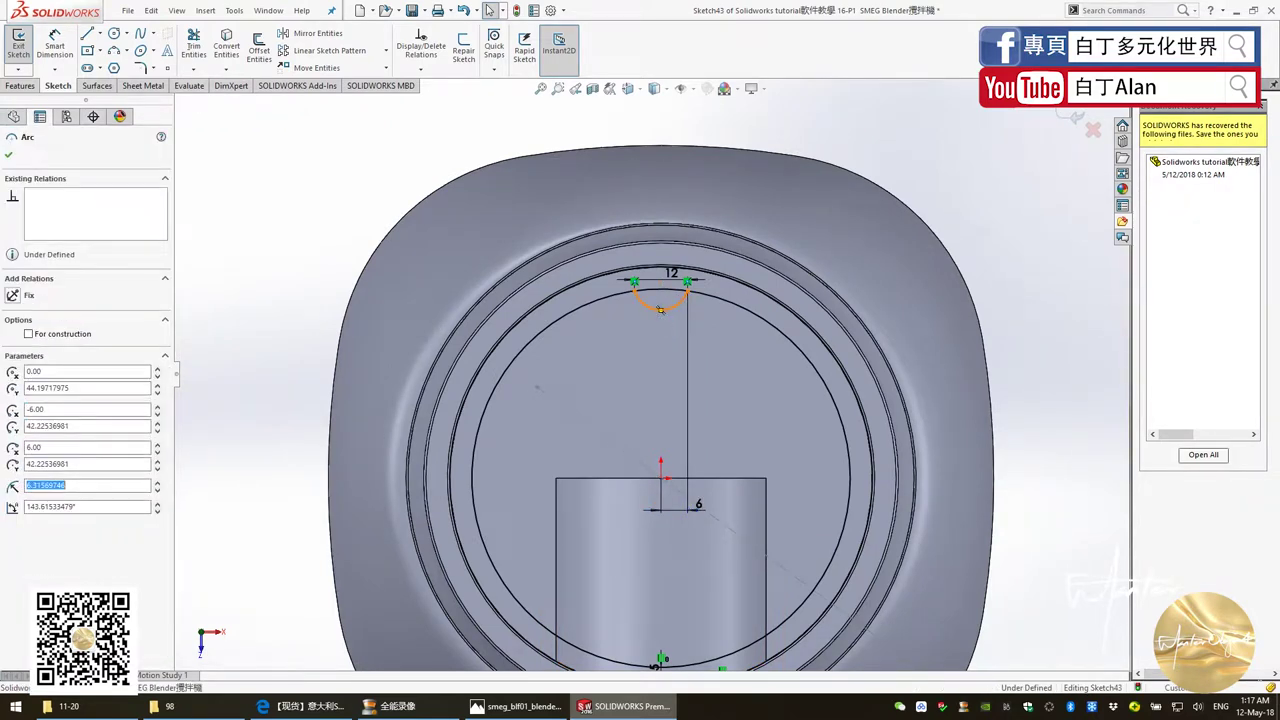
{"action": "left_click", "coordinate": [386, 50]}
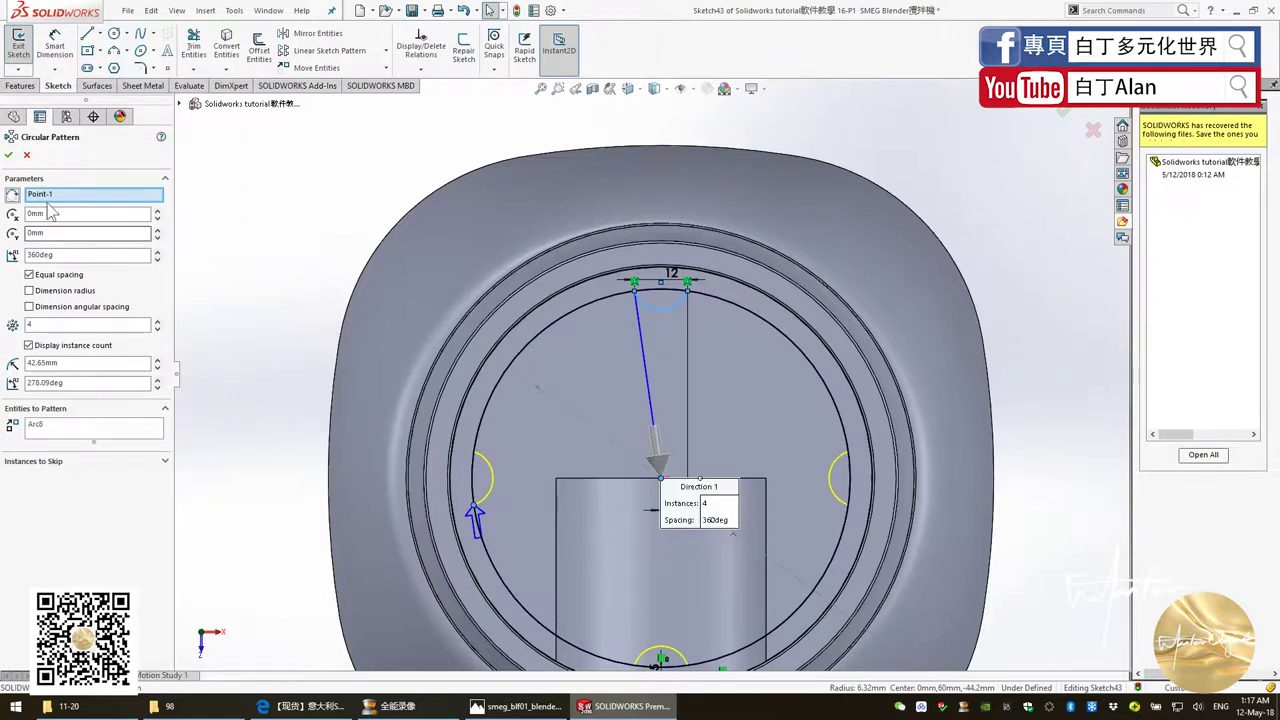
{"action": "left_click", "coordinate": [8, 155]}
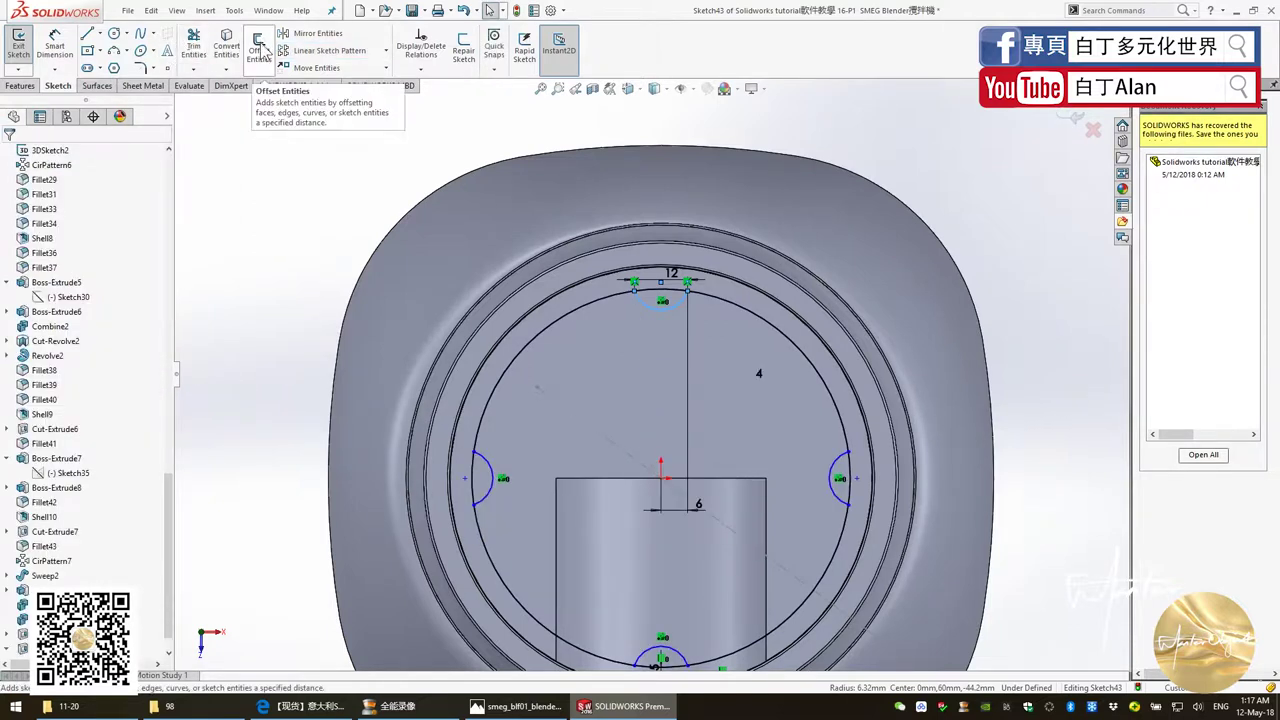
Step: Power-trim the circle pieces inside each notch, then start an Extruded Boss of the notched ring
{"action": "left_click", "coordinate": [193, 48]}
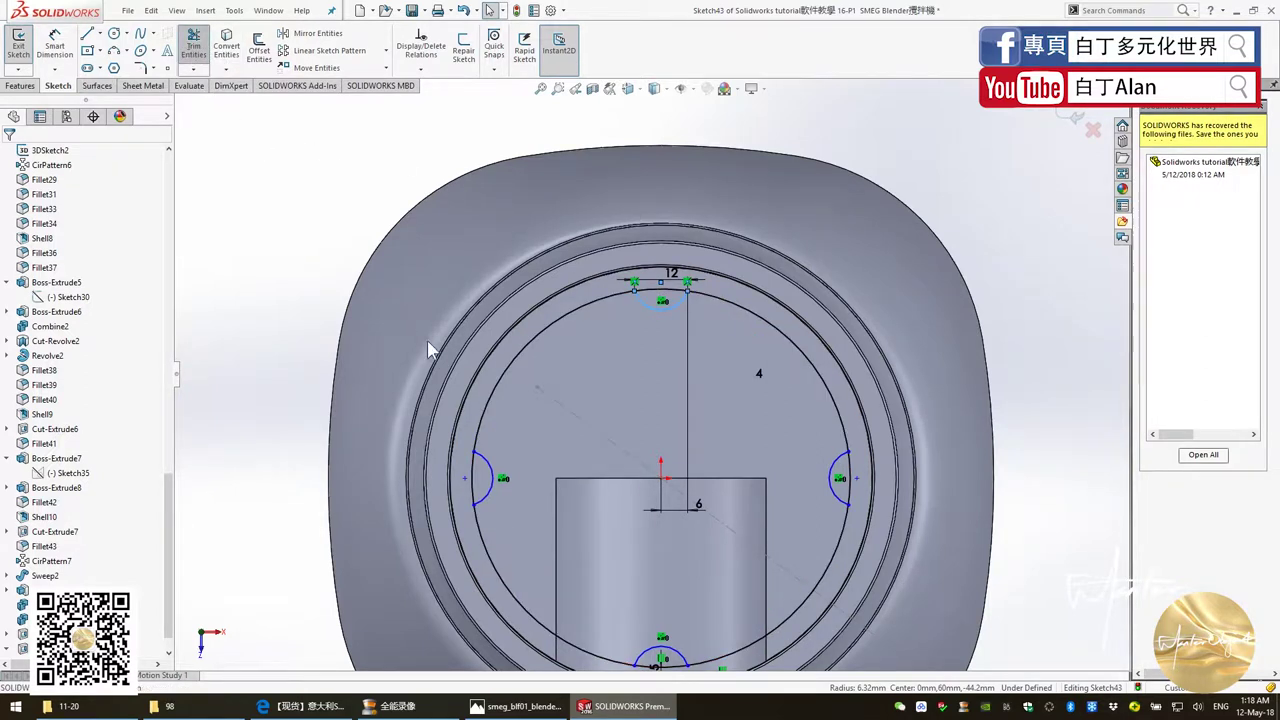
{"action": "mouse_move", "coordinate": [471, 463]}
{"action": "left_mouse_down"}
{"action": "mouse_move", "coordinate": [478, 482]}
{"action": "mouse_move", "coordinate": [648, 292]}
{"action": "mouse_move", "coordinate": [848, 472]}
{"action": "left_mouse_up"}
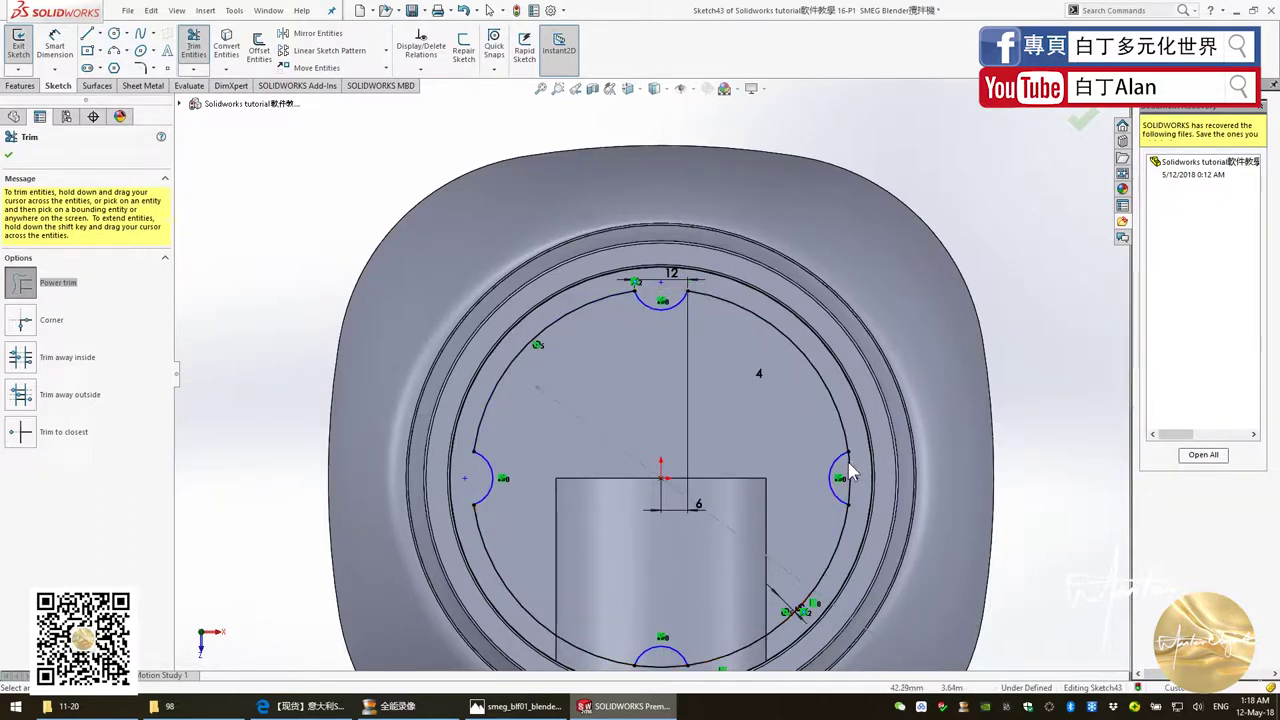
{"action": "scroll", "coordinate": [700, 480], "scroll_direction": "up", "scroll_amount": 3}
{"action": "scroll", "coordinate": [657, 539], "scroll_direction": "down", "scroll_amount": 6}
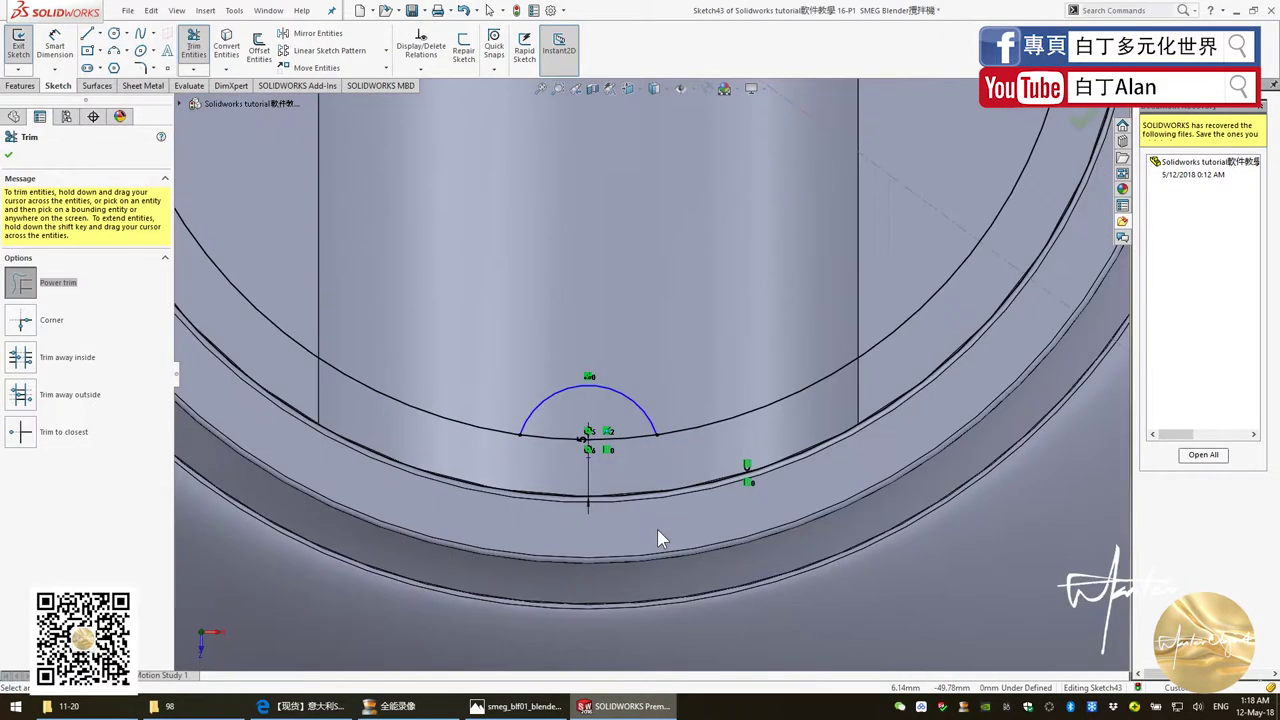
{"action": "left_click", "coordinate": [632, 430]}
{"action": "key", "text": "Escape"}
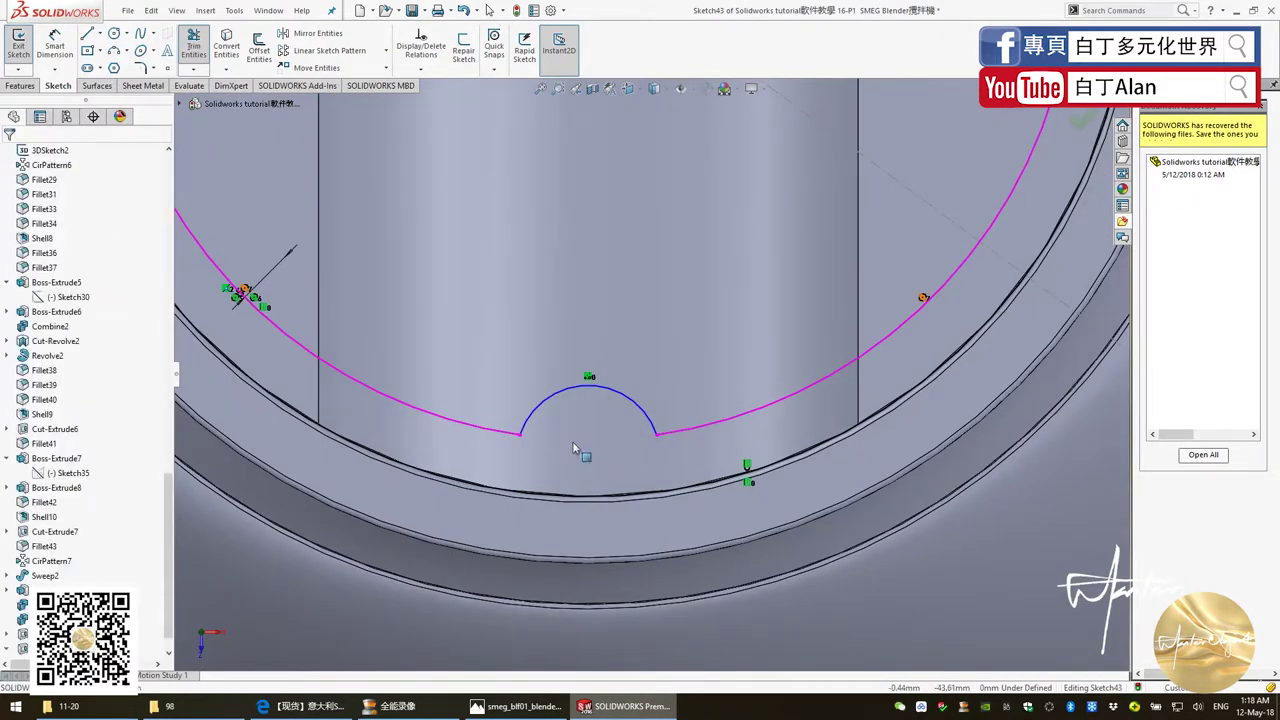
{"action": "scroll", "coordinate": [572, 441], "scroll_direction": "up", "scroll_amount": 2}
{"action": "scroll", "coordinate": [572, 441], "scroll_direction": "up", "scroll_amount": 2}
{"action": "left_click", "coordinate": [20, 85]}
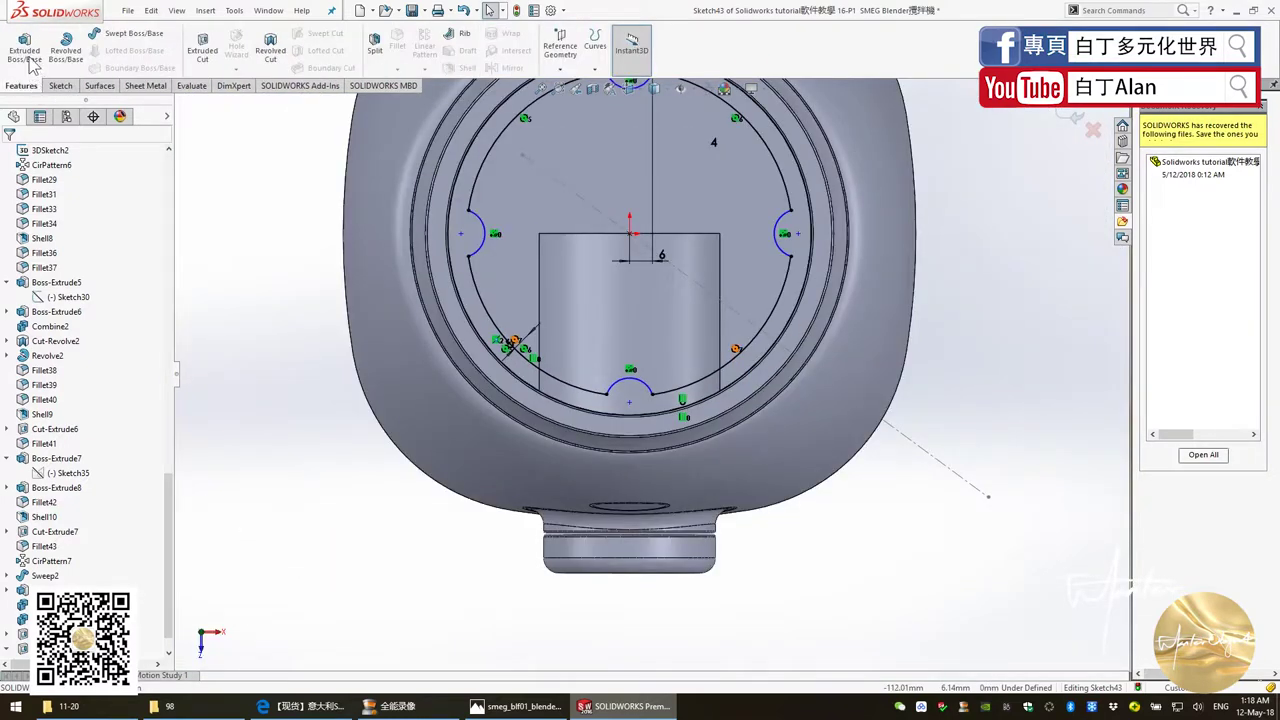
{"action": "left_click", "coordinate": [25, 50]}
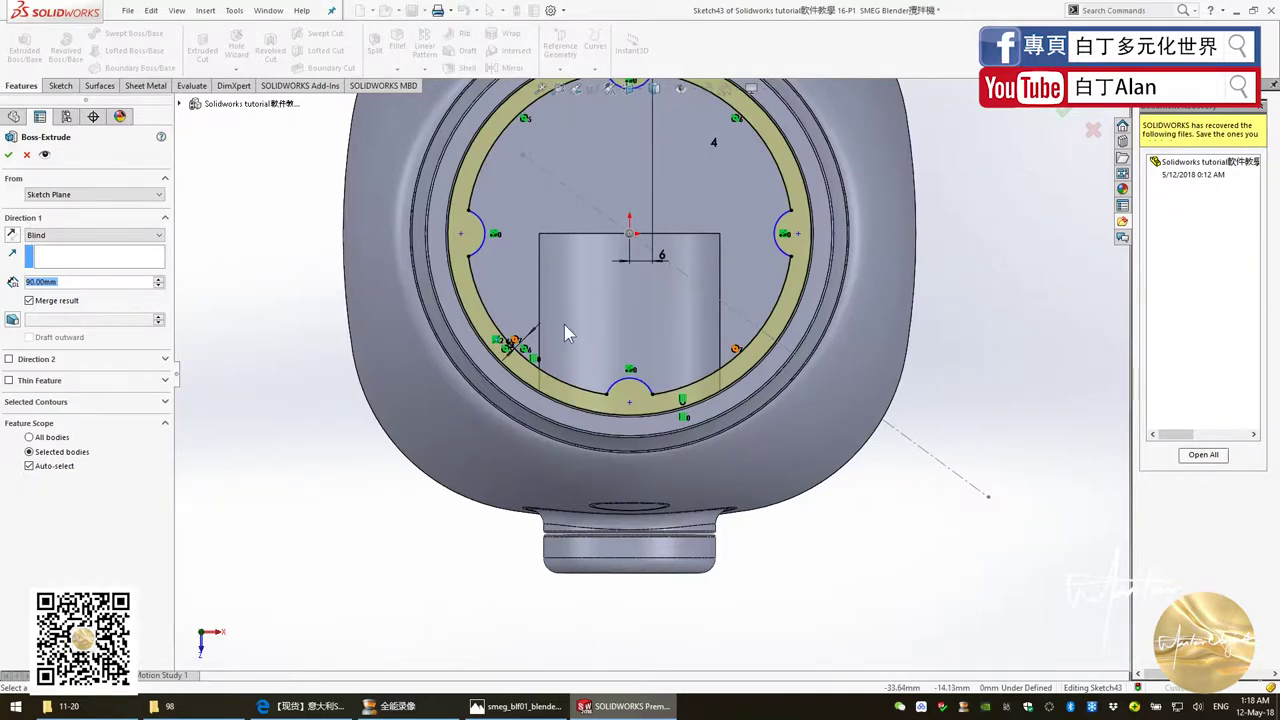
Step: Fit and orbit the model into the opening, comparing it with the blender cup reference photo
{"action": "key", "text": "f"}
{"action": "mouse_move", "coordinate": [564, 324]}
{"action": "middle_mouse_down"}
{"action": "mouse_move", "coordinate": [602, 298]}
{"action": "mouse_move", "coordinate": [588, 245]}
{"action": "middle_mouse_up"}
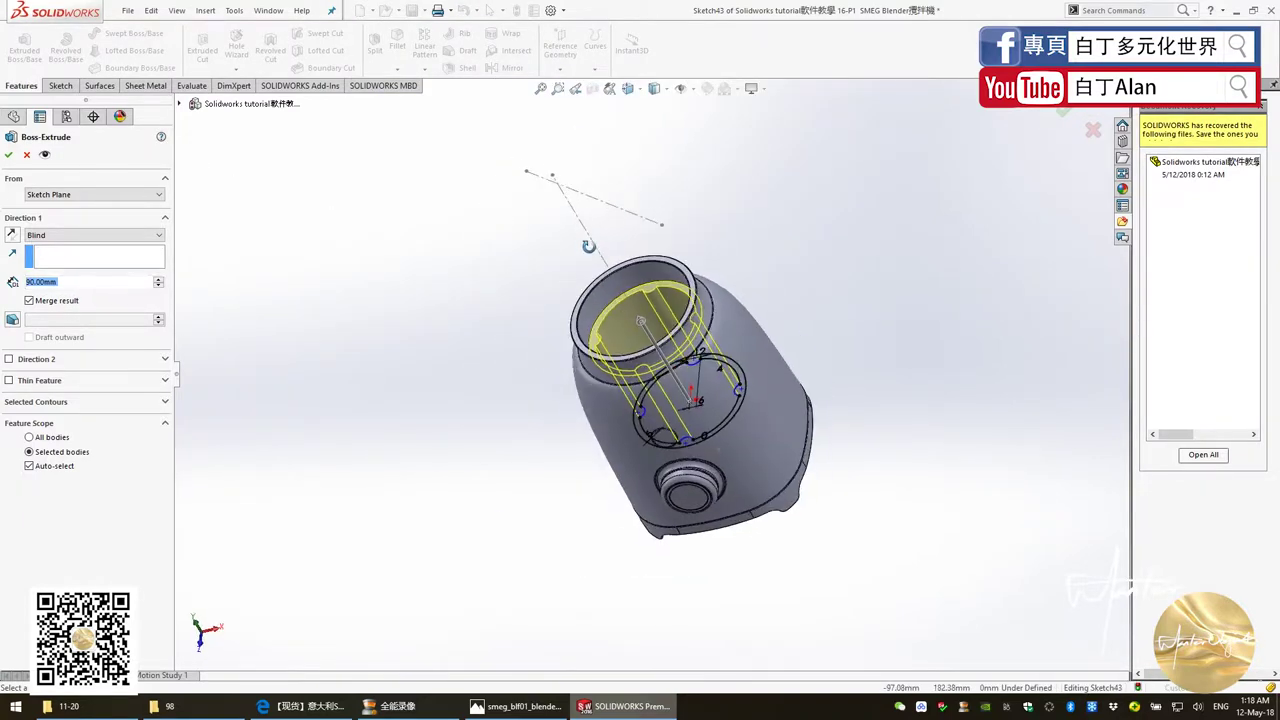
{"action": "left_click", "coordinate": [505, 712]}
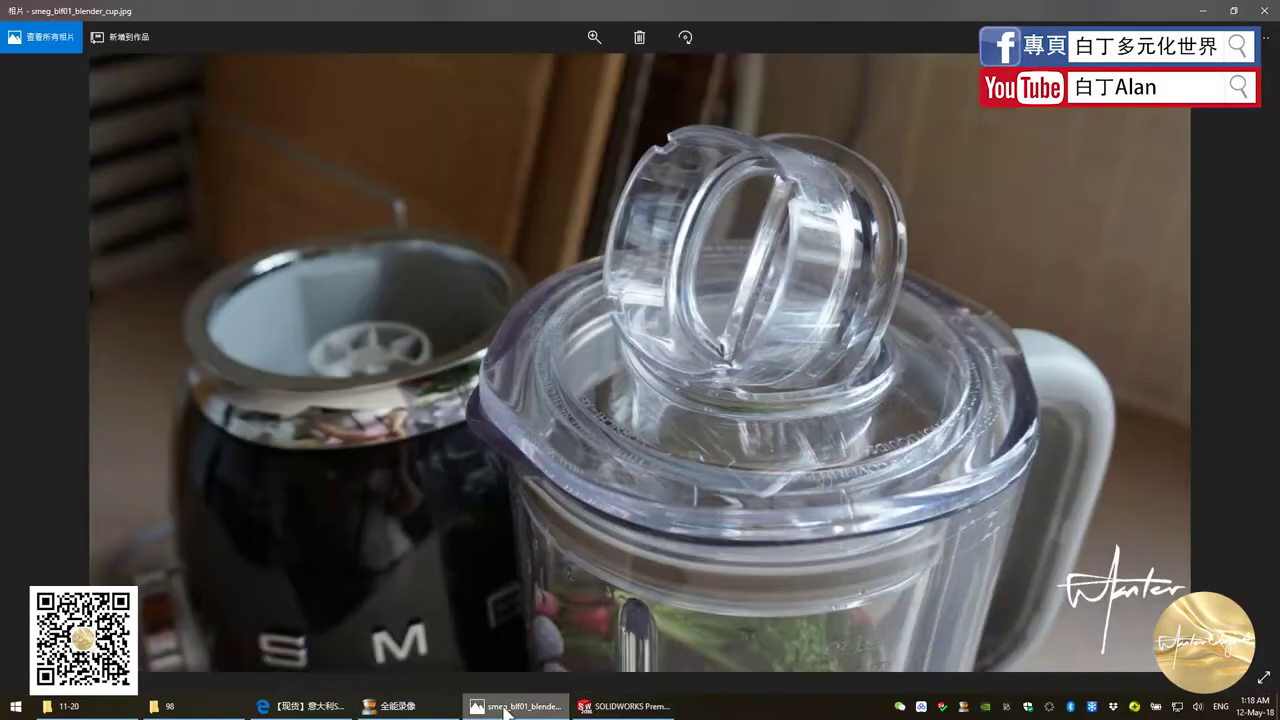
{"action": "left_click", "coordinate": [505, 712]}
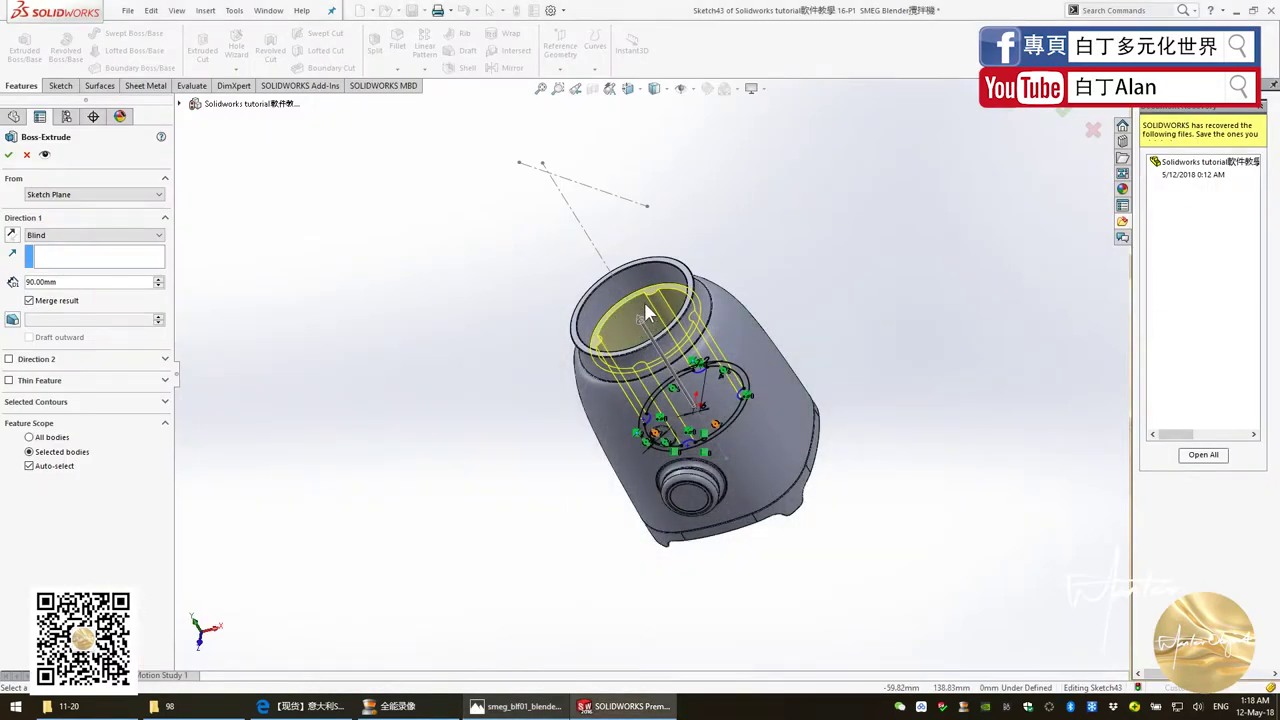
Step: Set the notched-ring extrusion to 111 mm blind depth with merge result, and confirm it
{"action": "scroll", "coordinate": [642, 302], "scroll_direction": "down", "scroll_amount": 2}
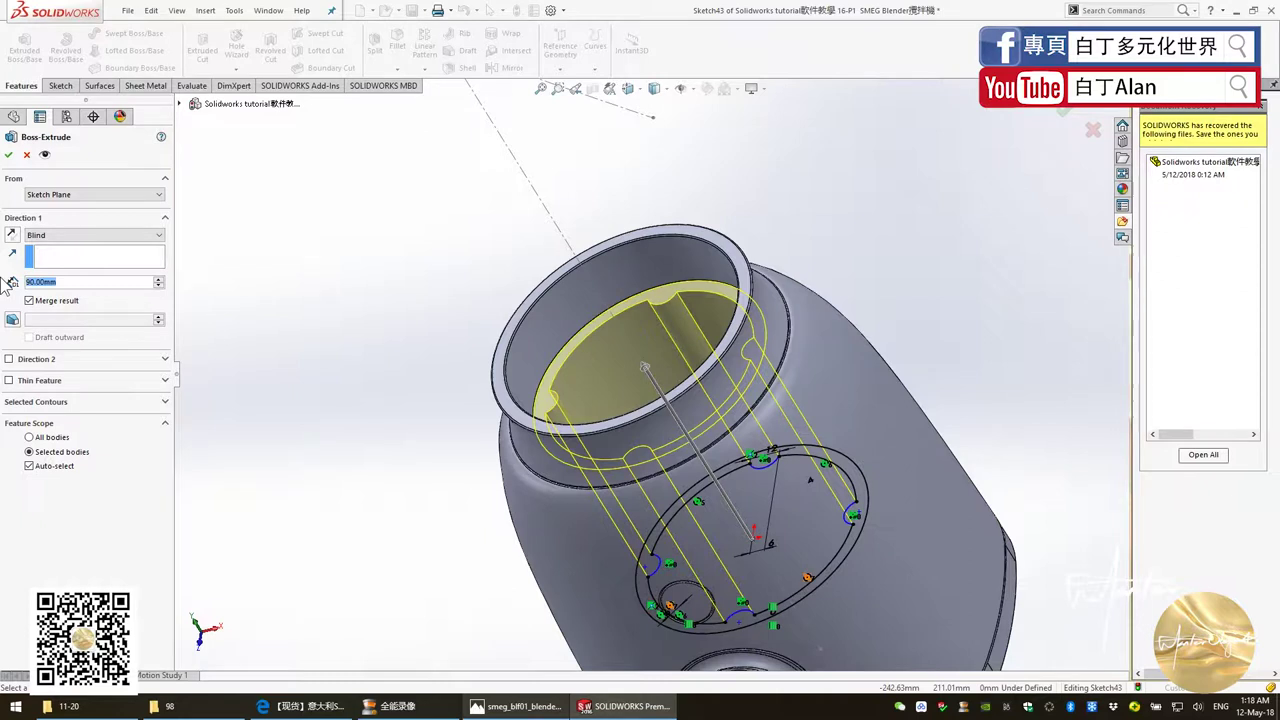
{"action": "type", "text": "1"}
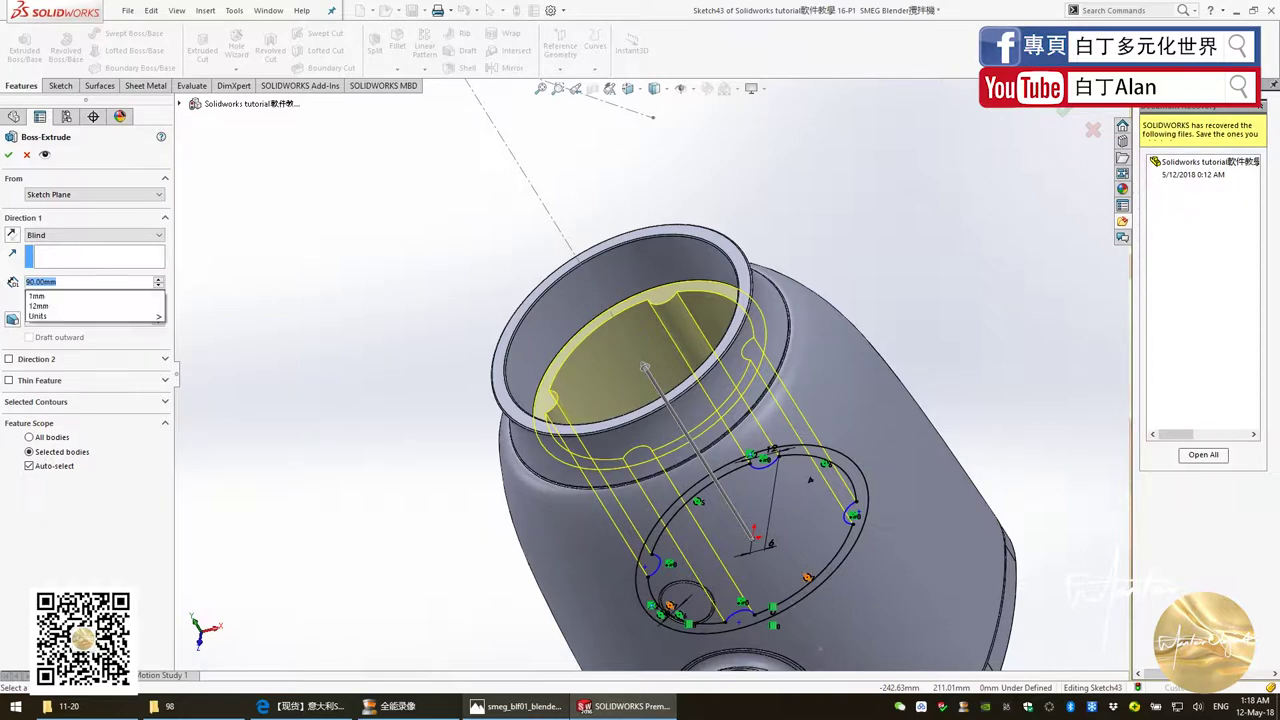
{"action": "type", "text": "01"}
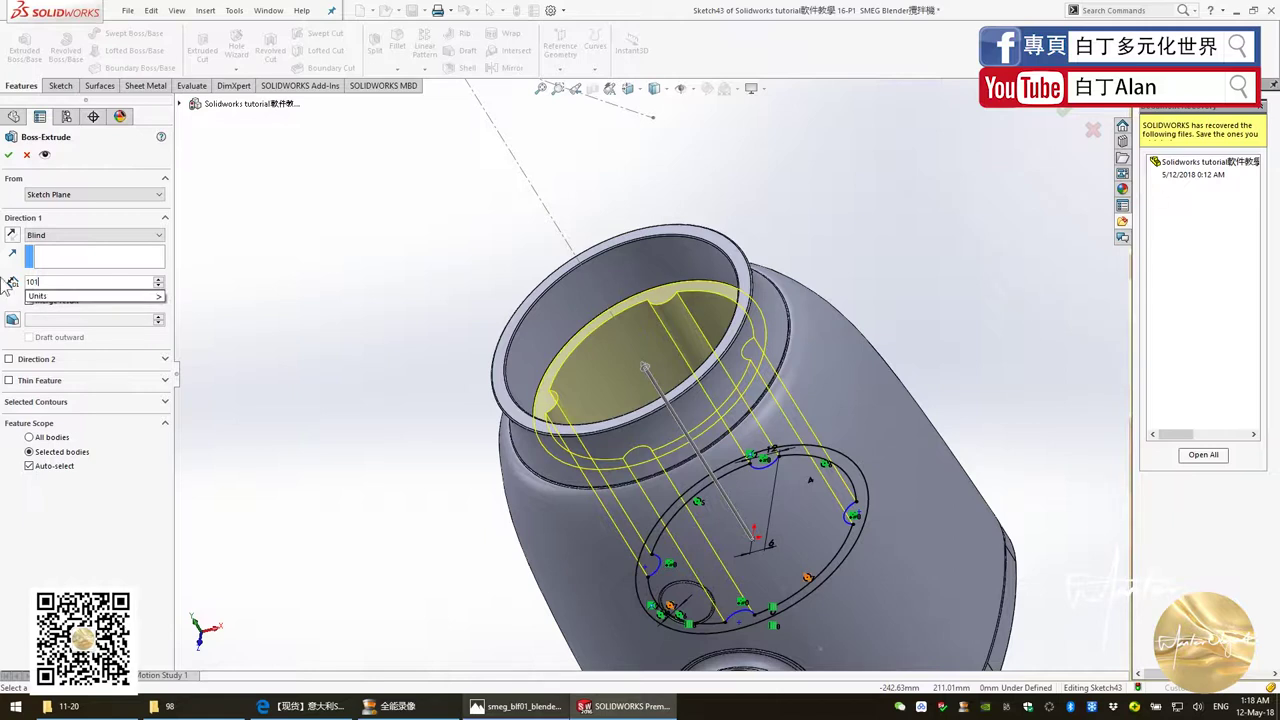
{"action": "key", "text": "Return"}
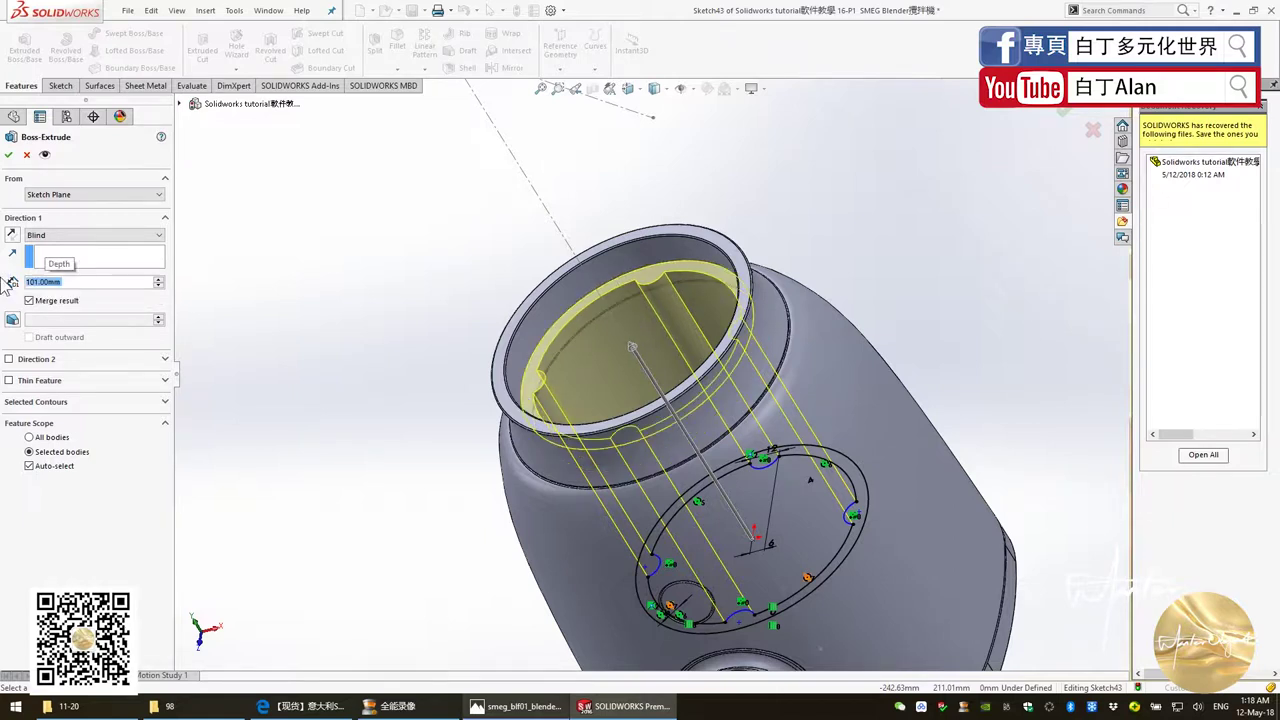
{"action": "left_click", "coordinate": [31, 282]}
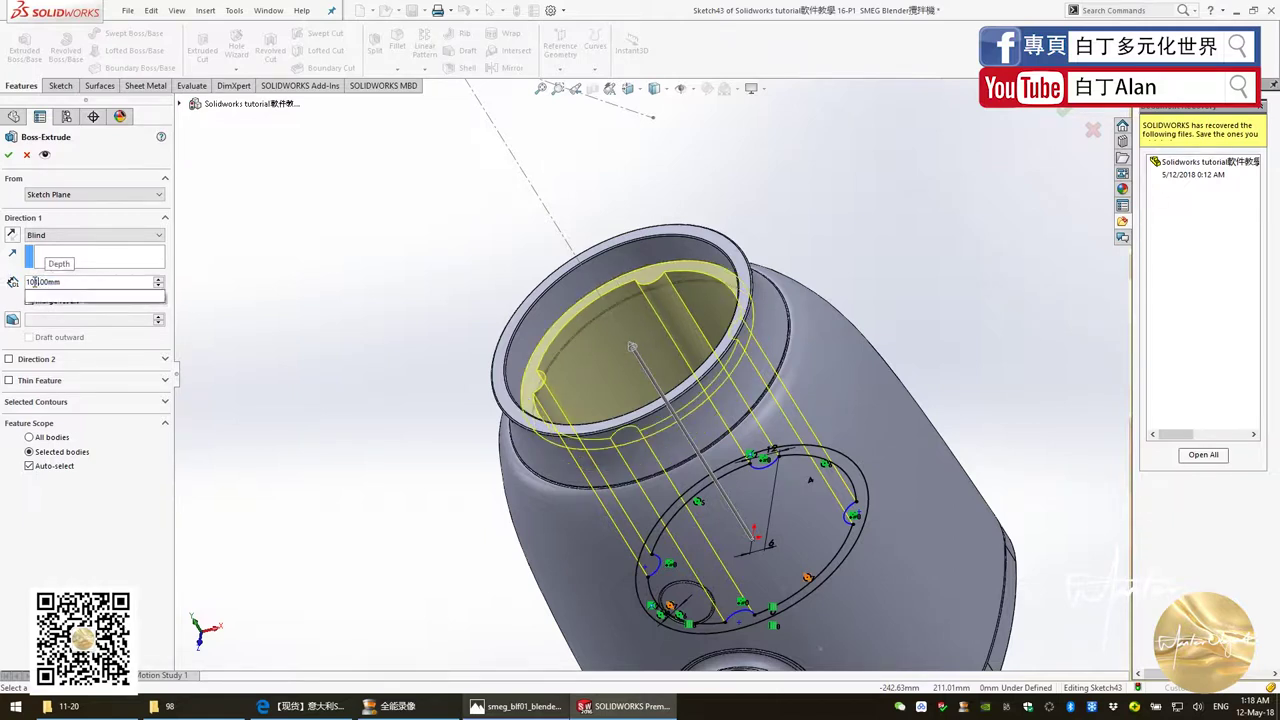
{"action": "key", "text": "BackSpace"}
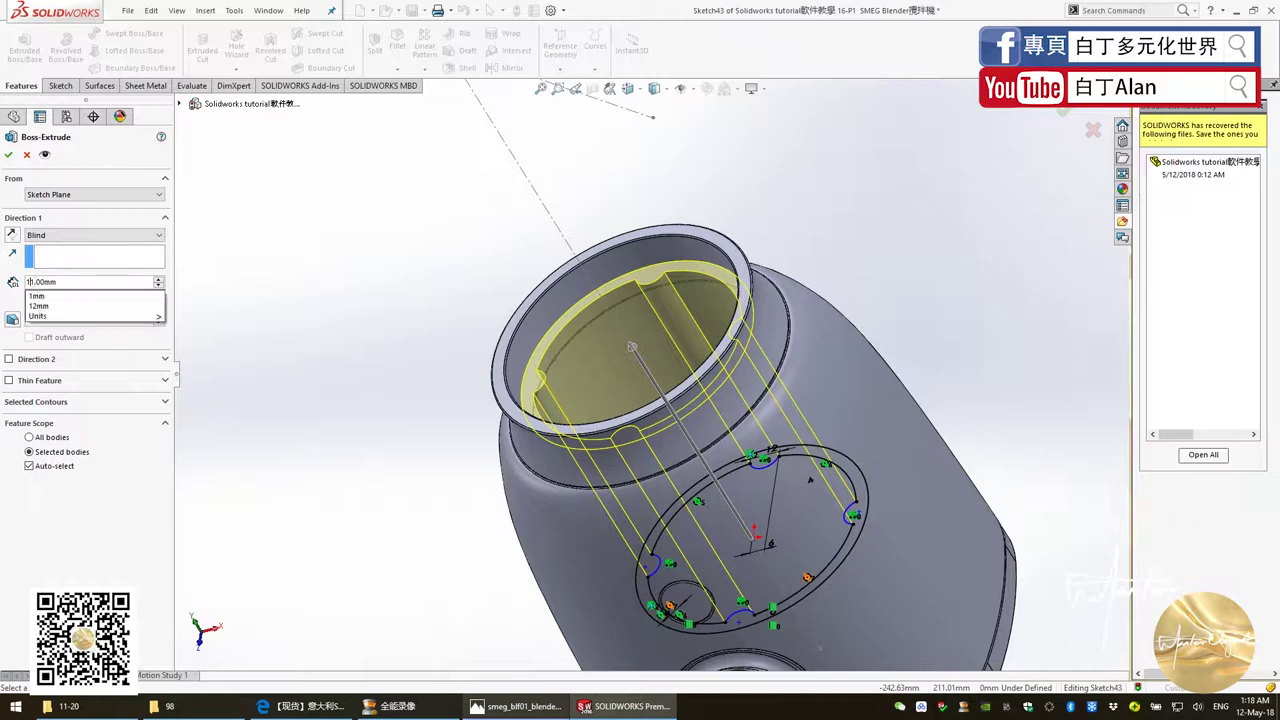
{"action": "type", "text": "1"}
{"action": "key", "text": "Return"}
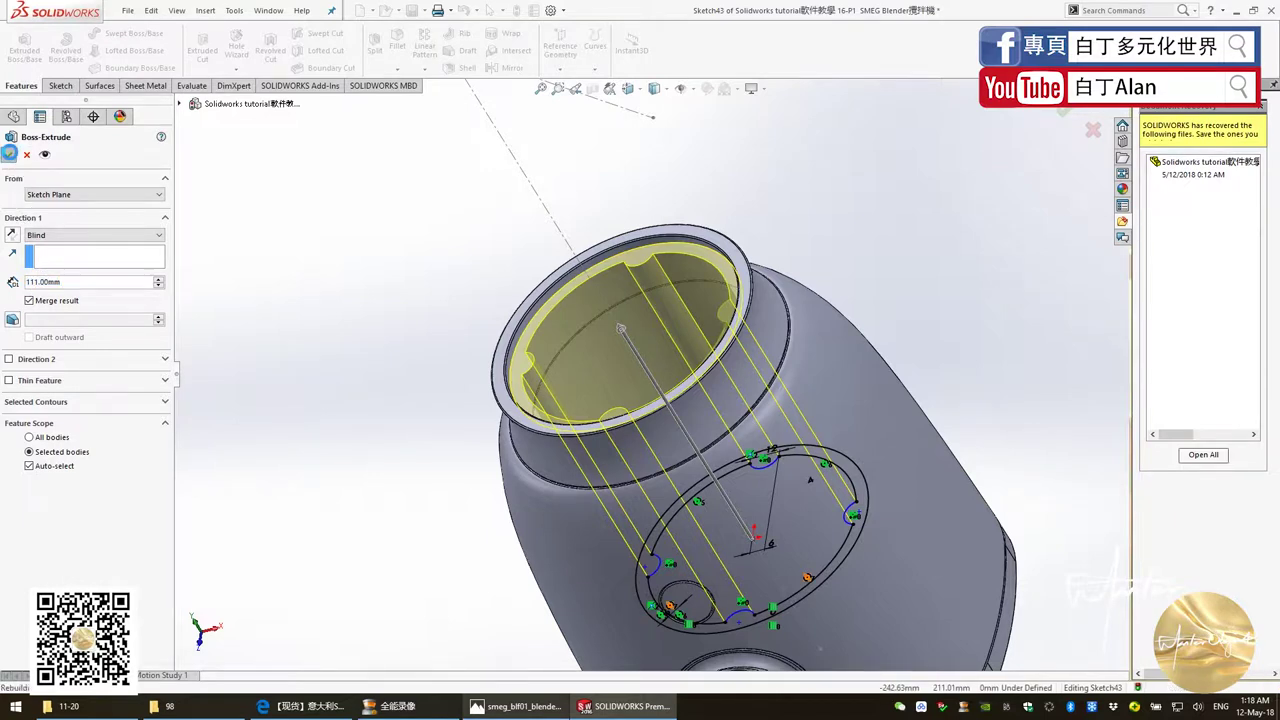
{"action": "left_click", "coordinate": [9, 153]}
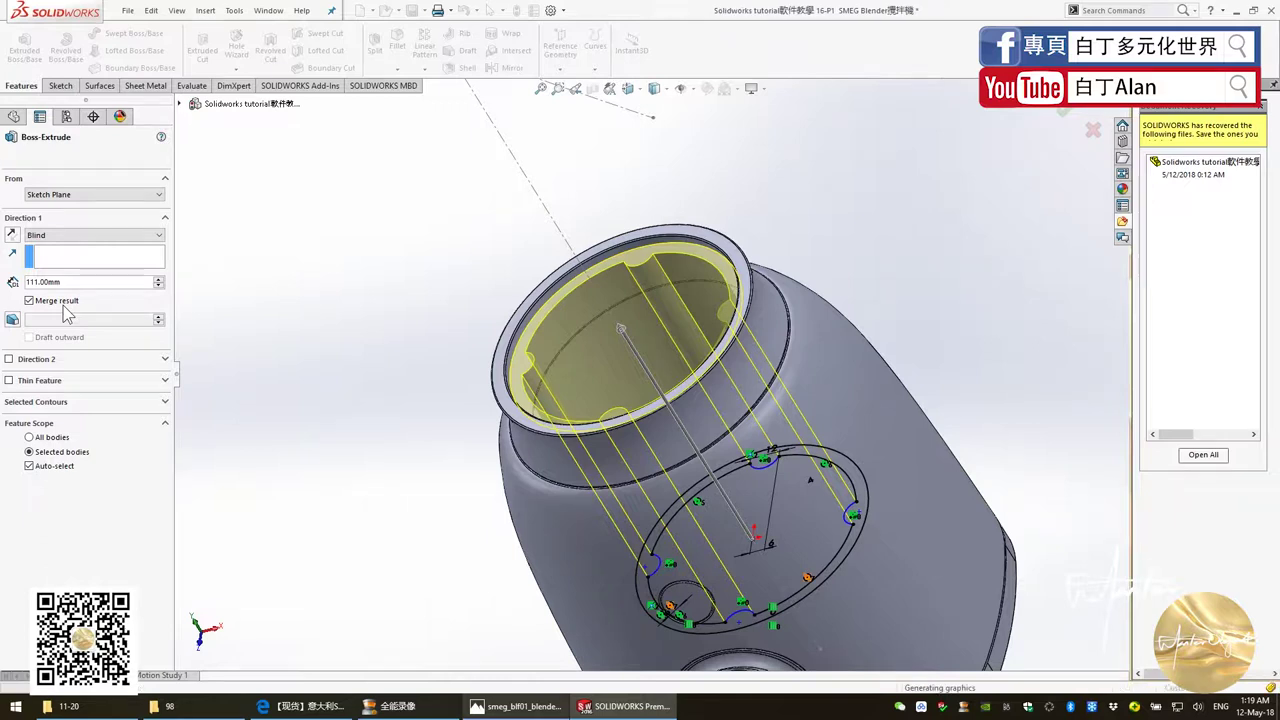
Step: Re-edit Boss-Extrude10 with Merge result unchecked so the 111 mm ring is its own body
{"action": "key", "text": "Escape"}
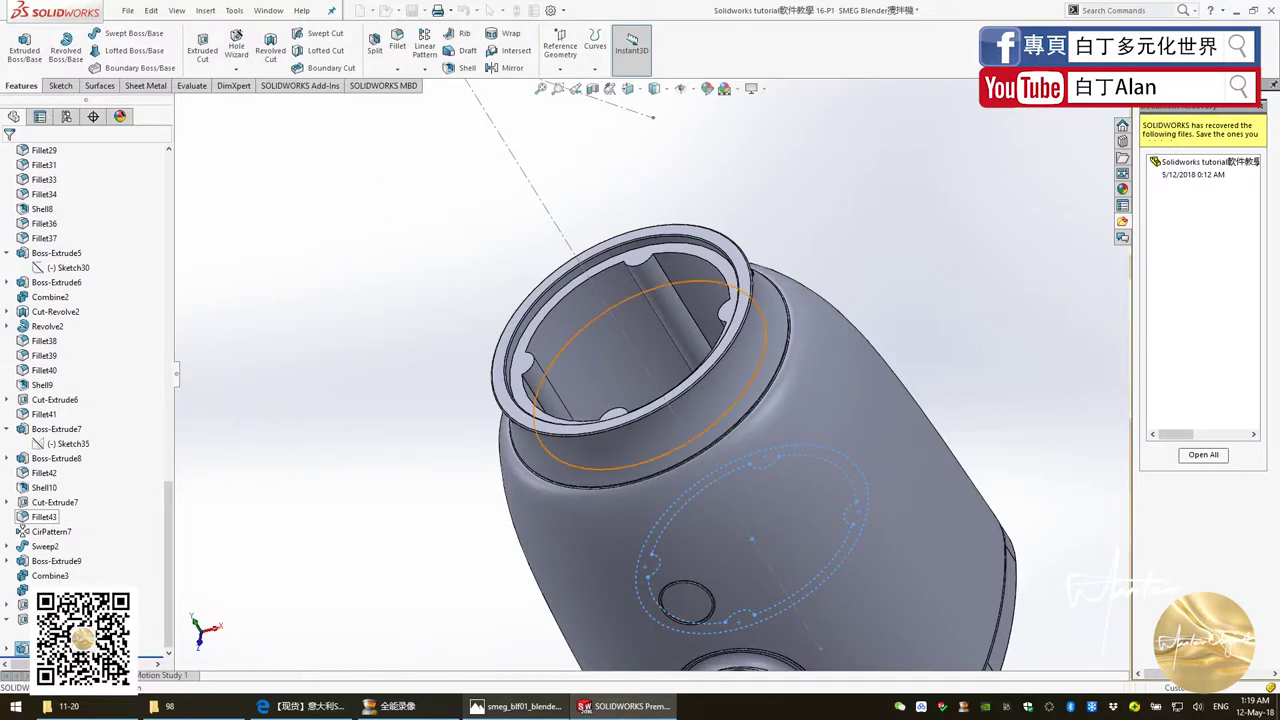
{"action": "right_click", "coordinate": [42, 386]}
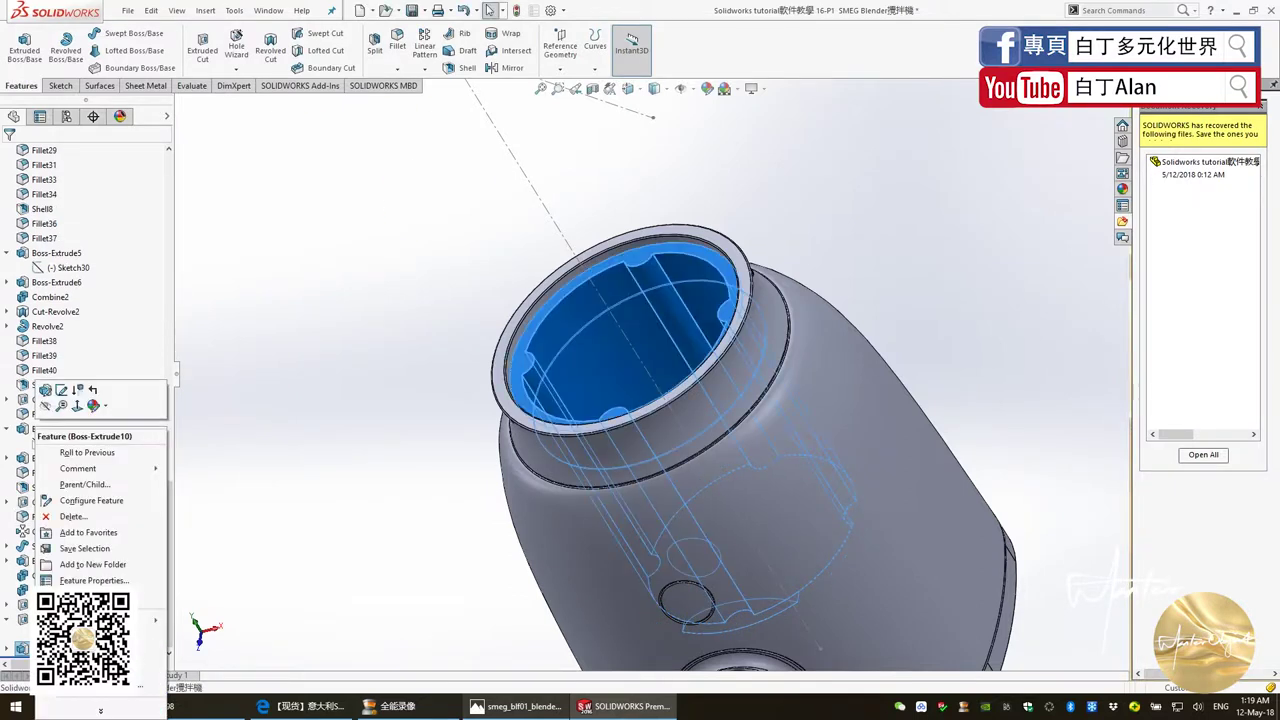
{"action": "left_click", "coordinate": [42, 387]}
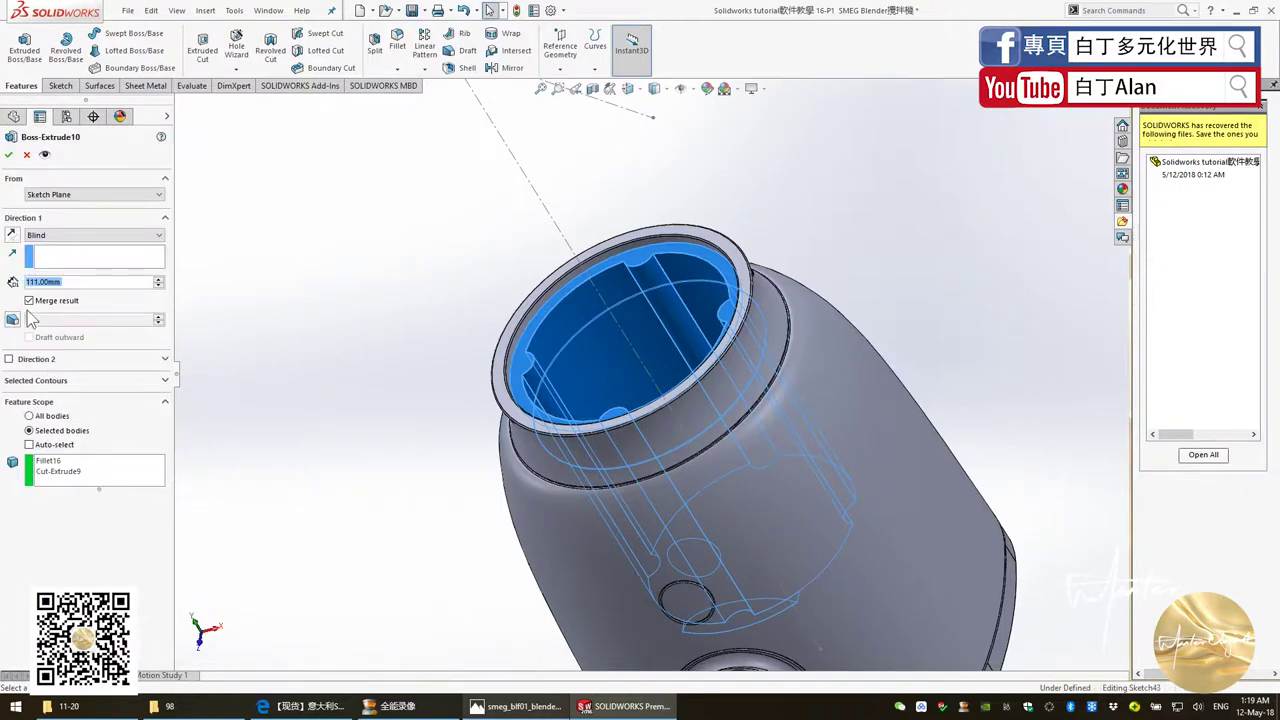
{"action": "left_click", "coordinate": [29, 301]}
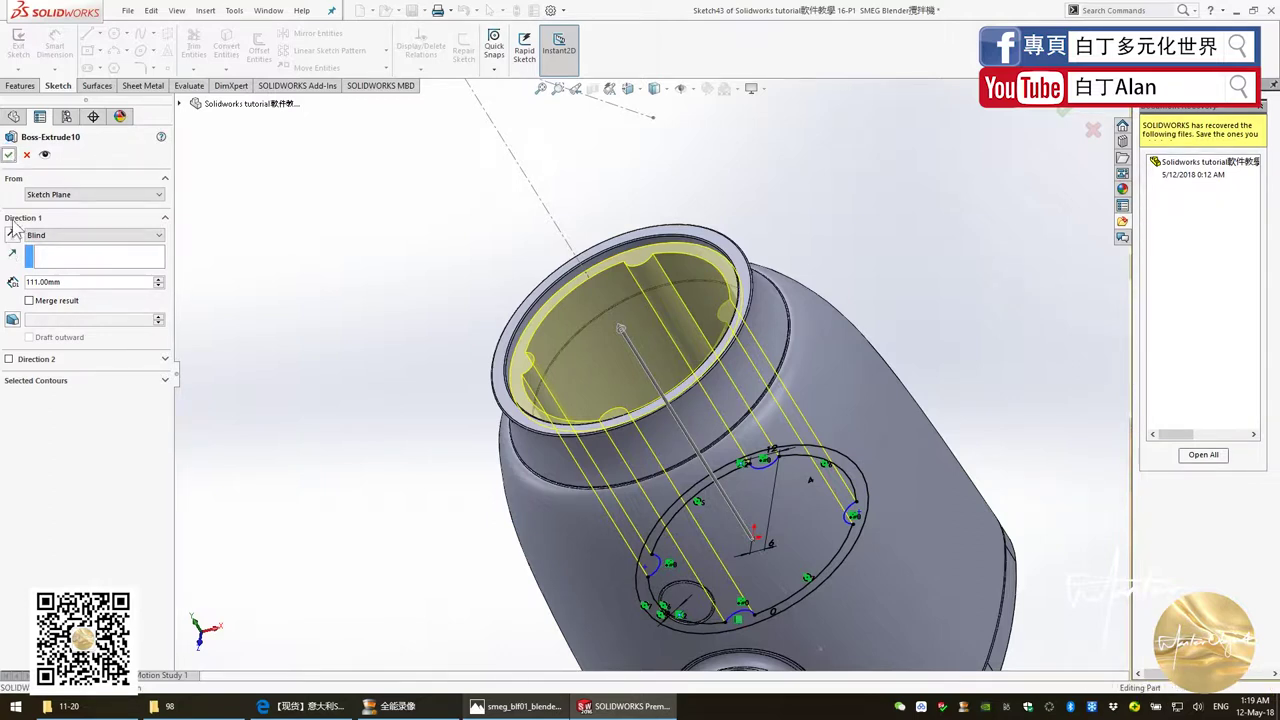
{"action": "left_click", "coordinate": [9, 155]}
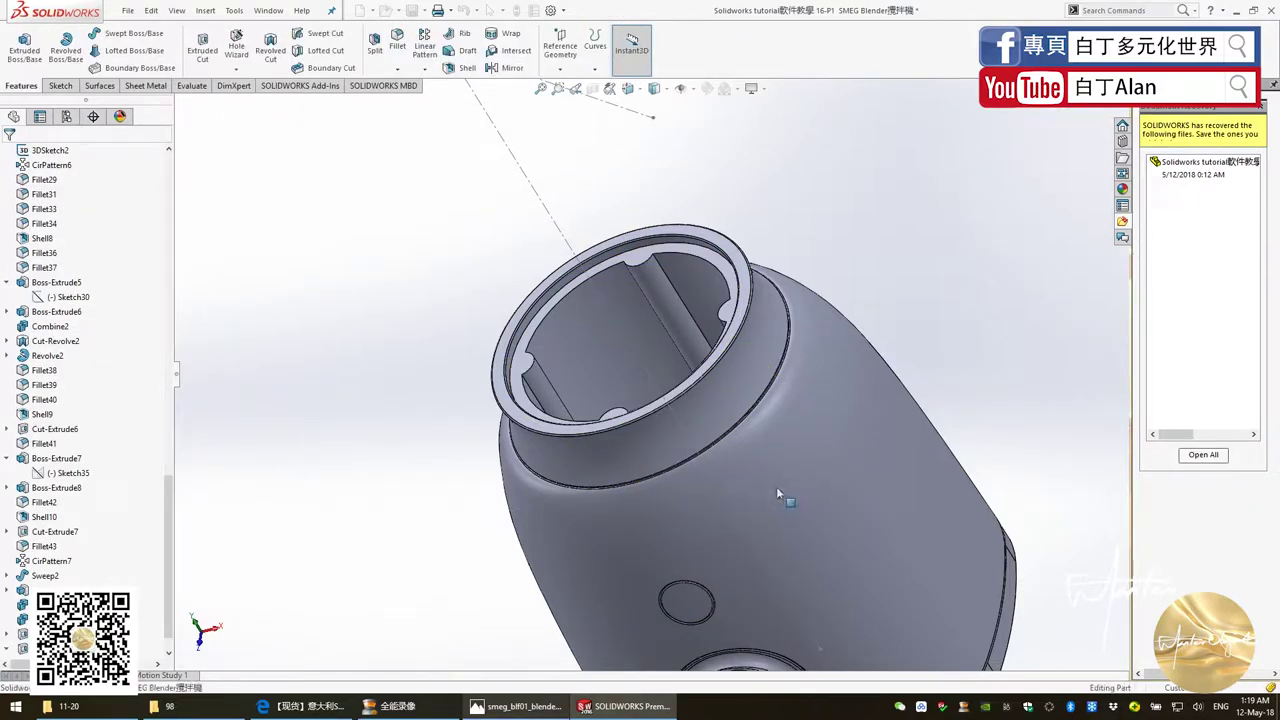
{"action": "left_click", "coordinate": [776, 486]}
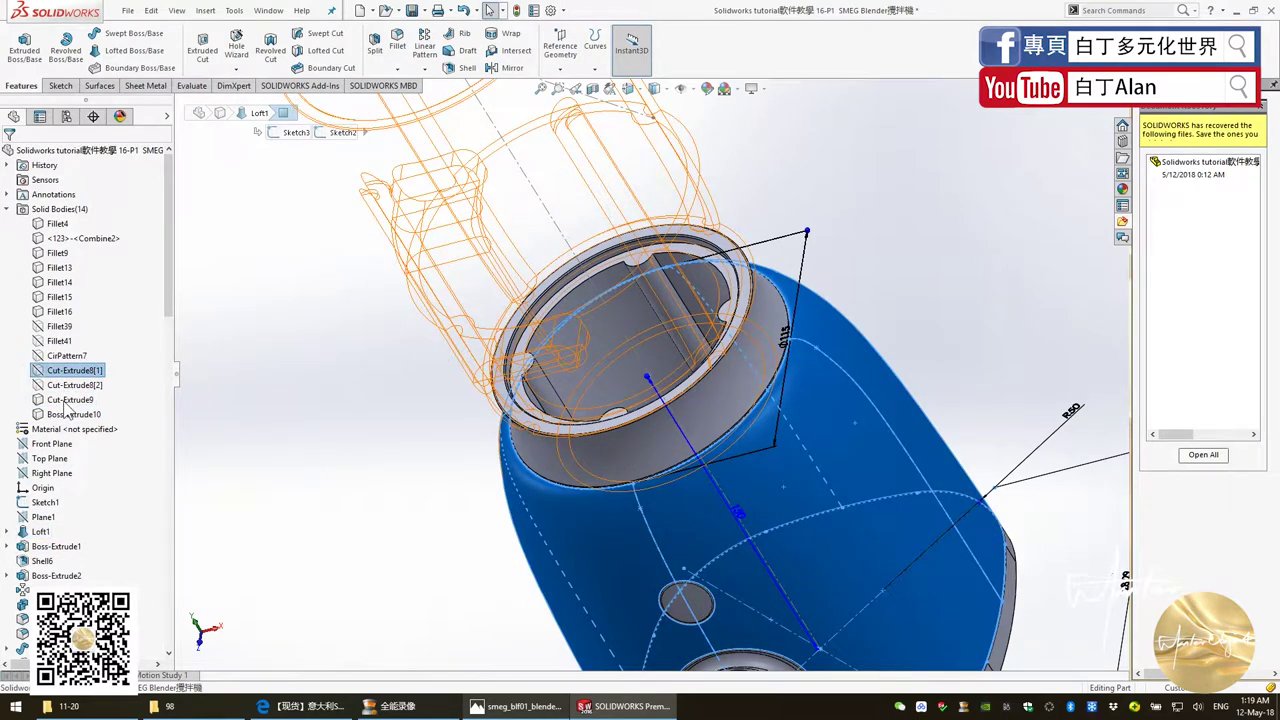
Step: Isolate the Cut-Extrude9 body to inspect it alone, then exit isolate mode
{"action": "right_click", "coordinate": [66, 410]}
{"action": "left_click", "coordinate": [44, 412]}
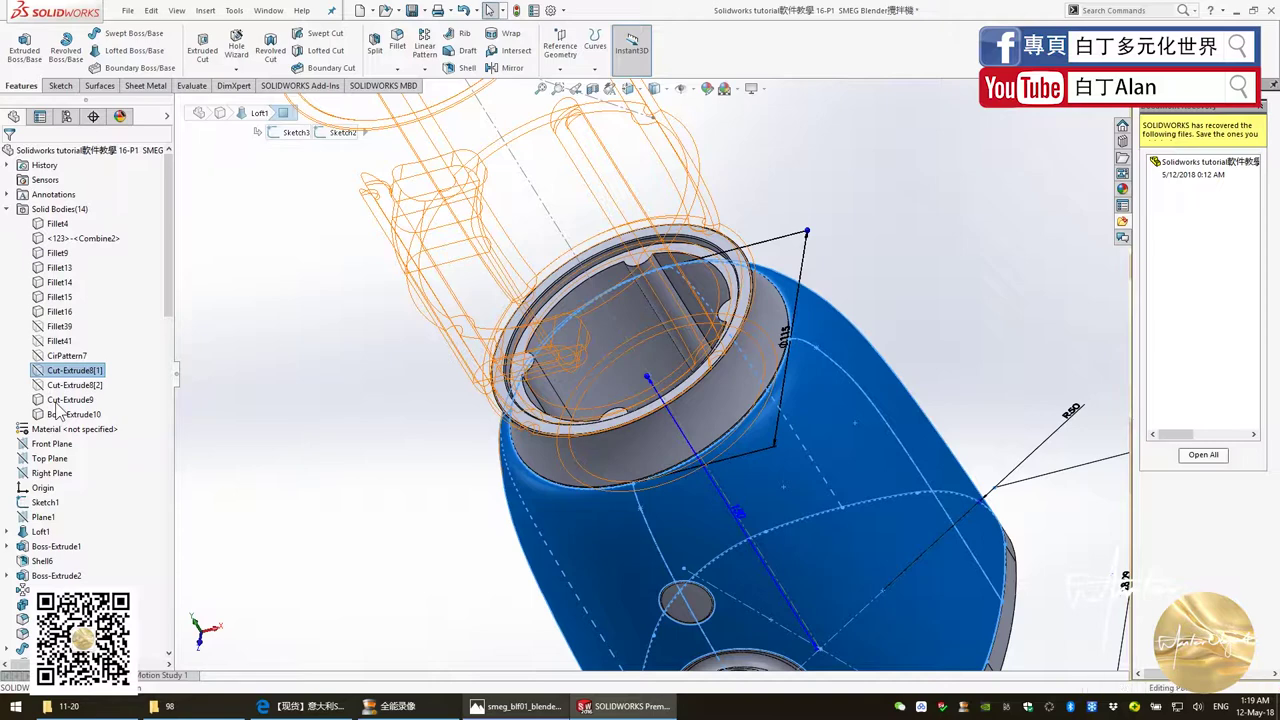
{"action": "left_click", "coordinate": [68, 400]}
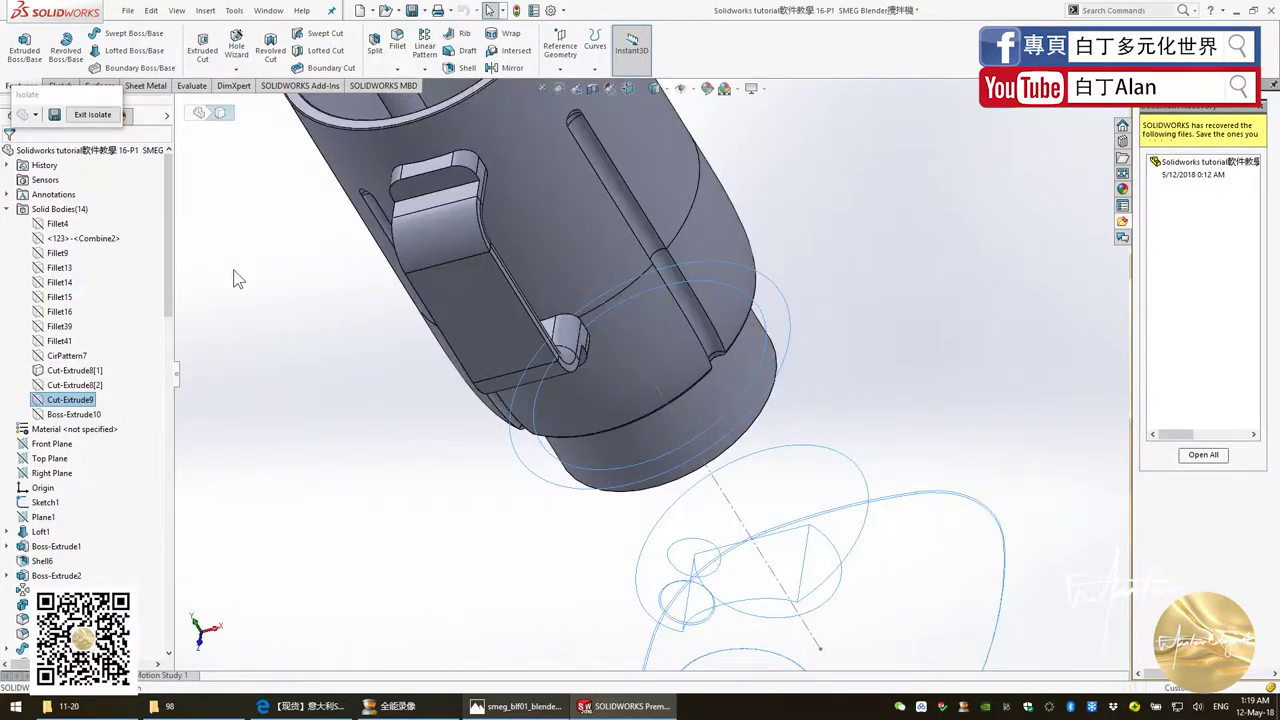
{"action": "left_click", "coordinate": [282, 280]}
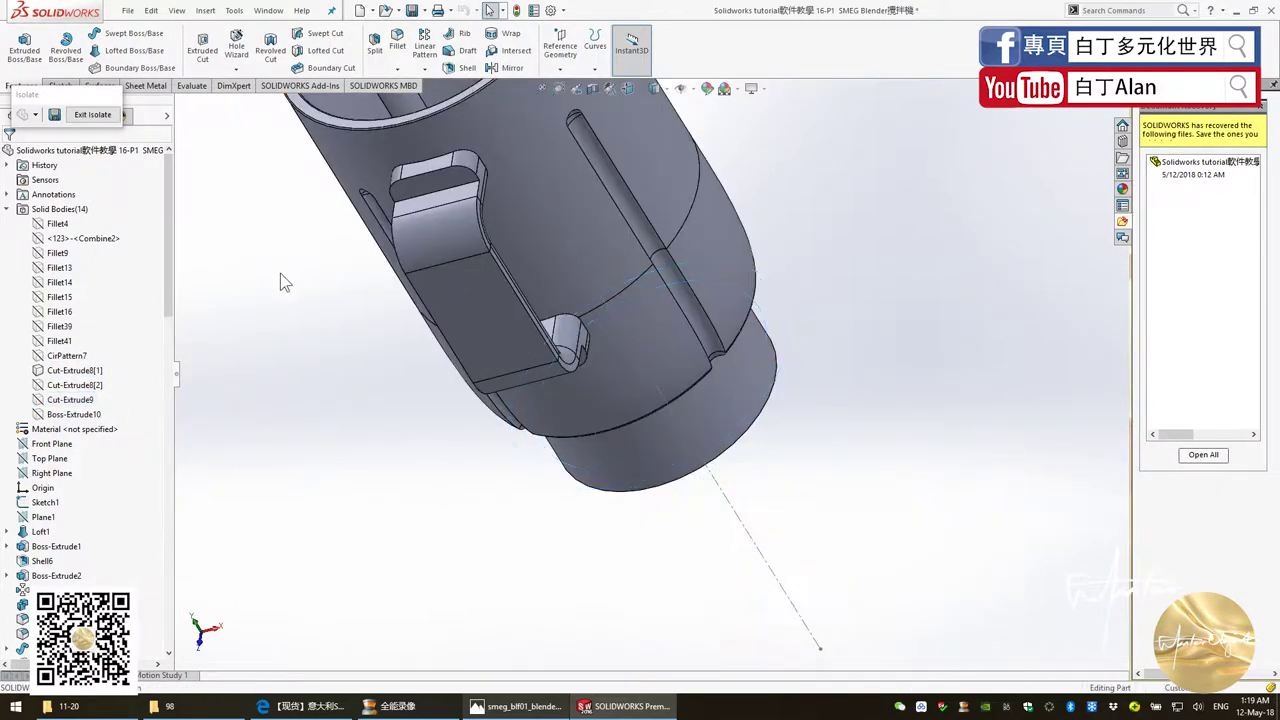
{"action": "left_click", "coordinate": [89, 116]}
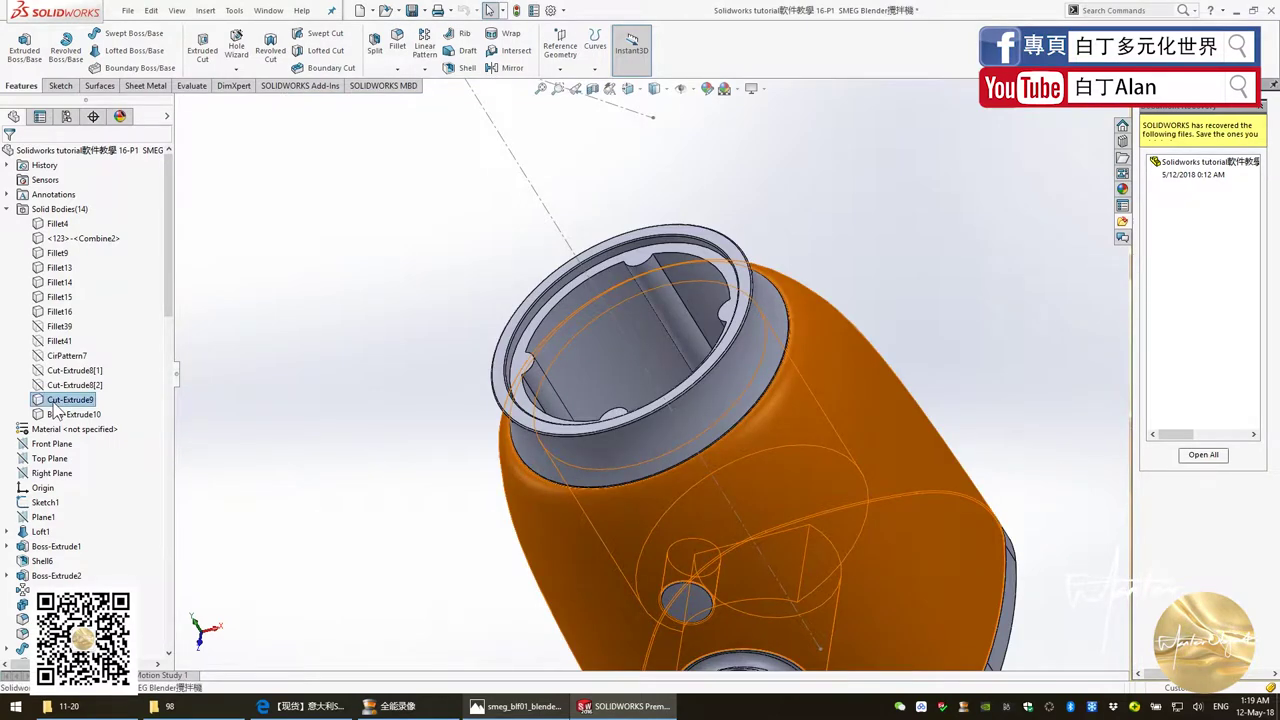
Step: Hide the Cut-Extrude9 body and orbit to the ring's far end
{"action": "right_click", "coordinate": [56, 404]}
{"action": "left_click", "coordinate": [64, 378]}
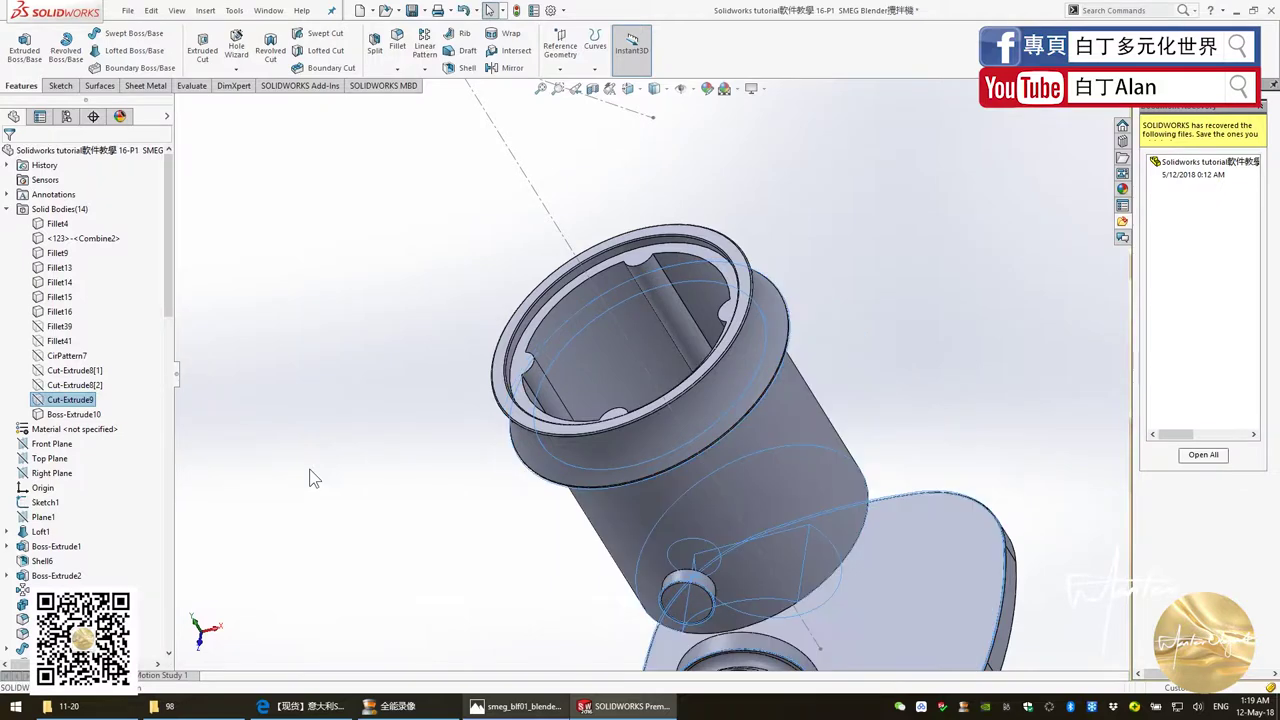
{"action": "middle_click_drag", "start_coordinate": [508, 425], "coordinate": [776, 437]}
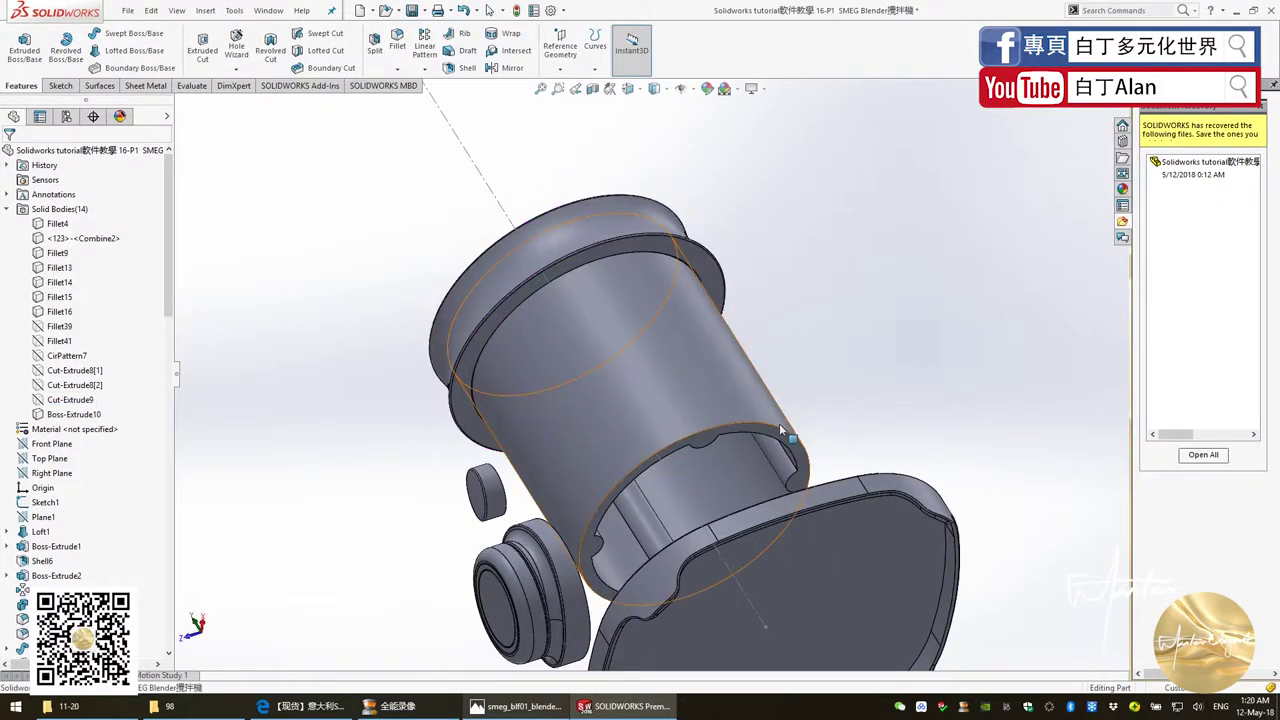
Step: Start a new sketch on the ring's open end face and reorient the view to the cylinder end
{"action": "left_click", "coordinate": [776, 437]}
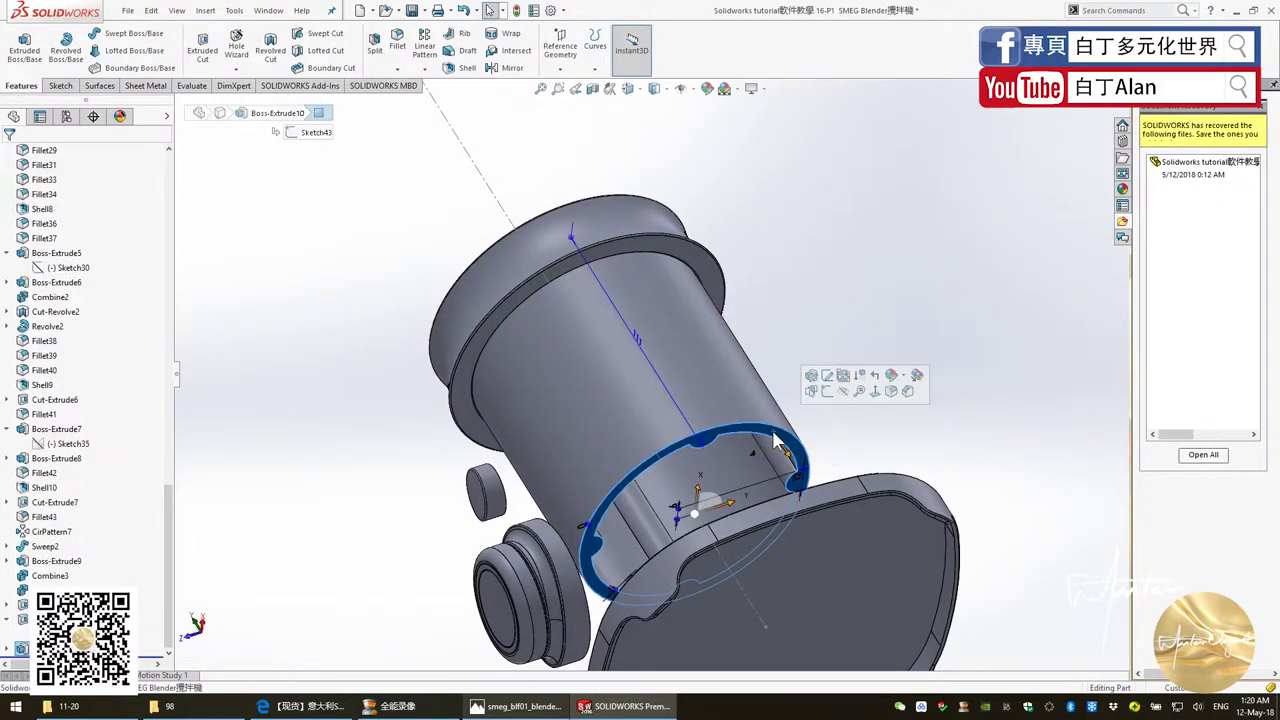
{"action": "left_click", "coordinate": [60, 85]}
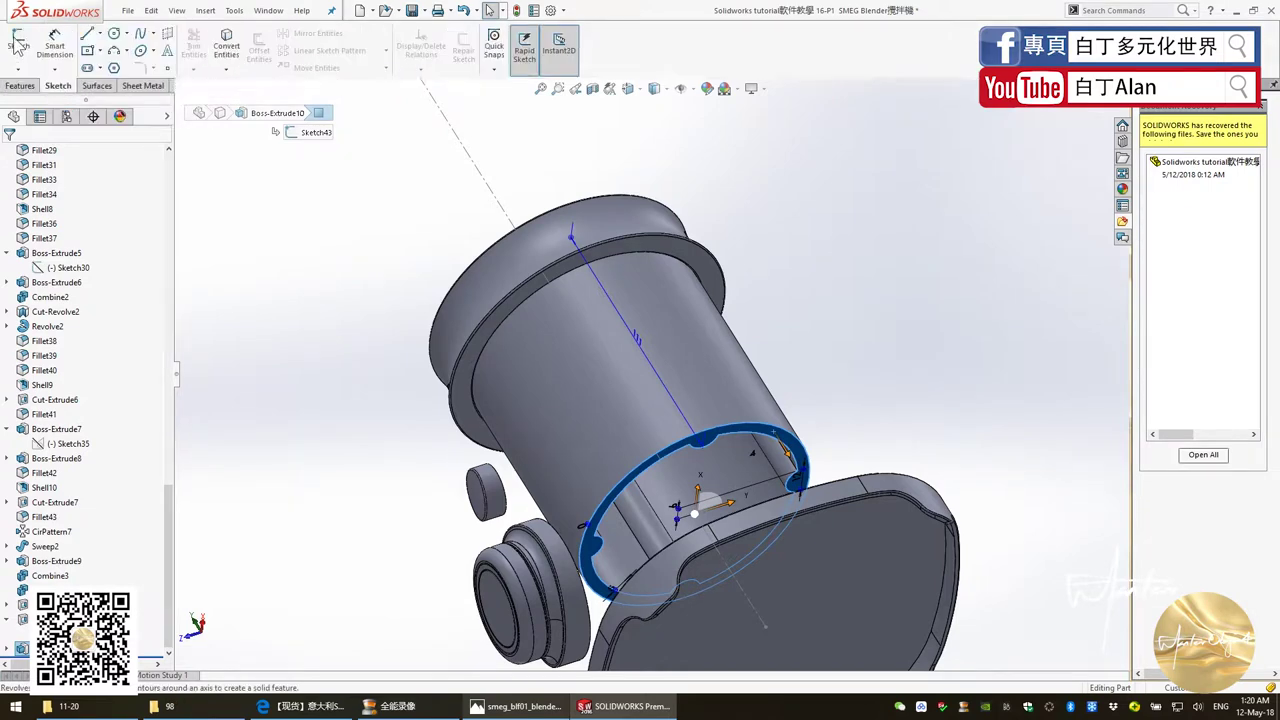
{"action": "left_click", "coordinate": [17, 46]}
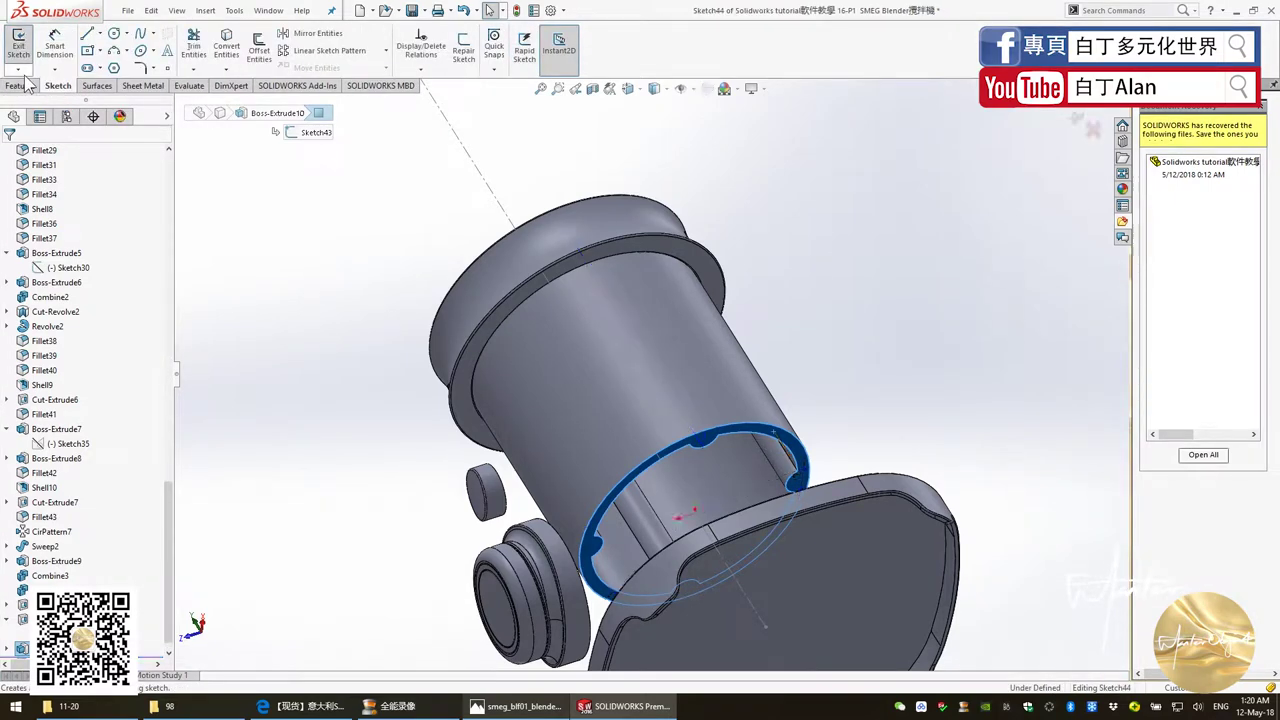
{"action": "key", "text": "space"}
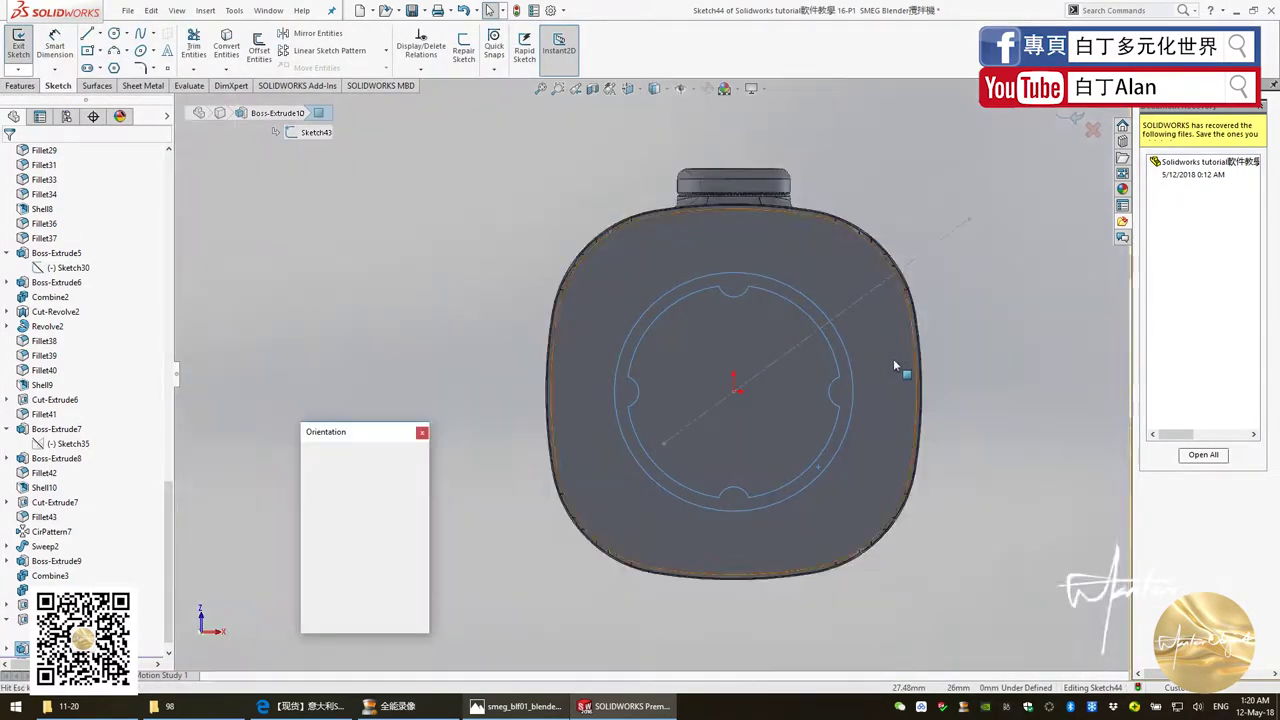
{"action": "left_click", "coordinate": [422, 432]}
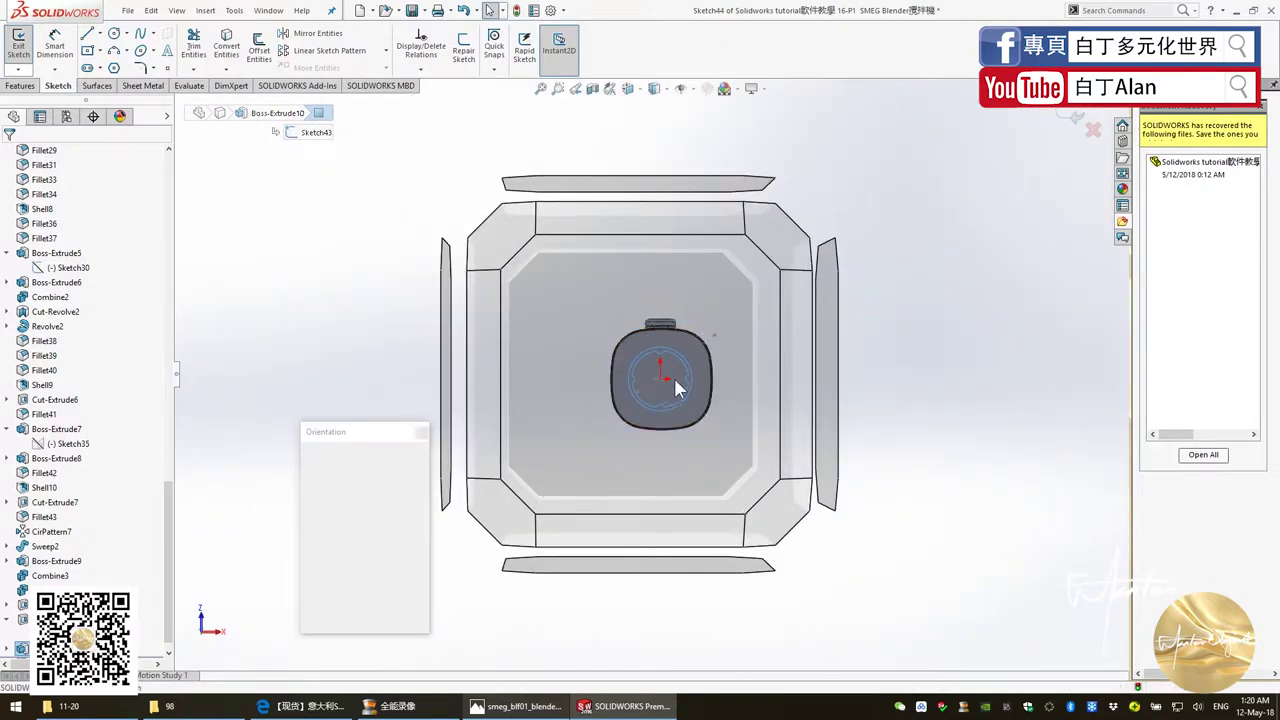
{"action": "mouse_move", "coordinate": [677, 386]}
{"action": "middle_mouse_down"}
{"action": "mouse_move", "coordinate": [630, 425]}
{"action": "mouse_move", "coordinate": [880, 278]}
{"action": "middle_mouse_up"}
{"action": "scroll", "coordinate": [630, 425], "scroll_direction": "down", "scroll_amount": 5}
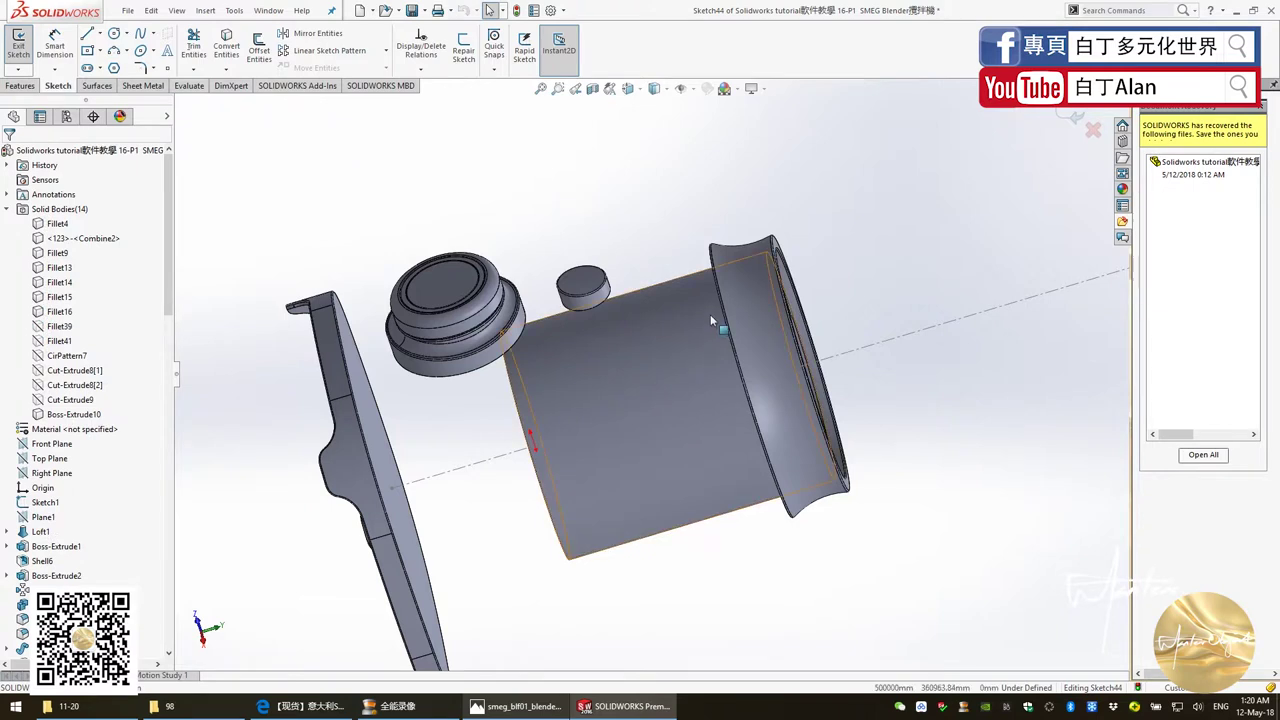
{"action": "middle_click_drag", "start_coordinate": [710, 314], "coordinate": [679, 338]}
Step: Offset the inner cylinder's circular end edge into the sketch as a circle
{"action": "left_click", "coordinate": [258, 46]}
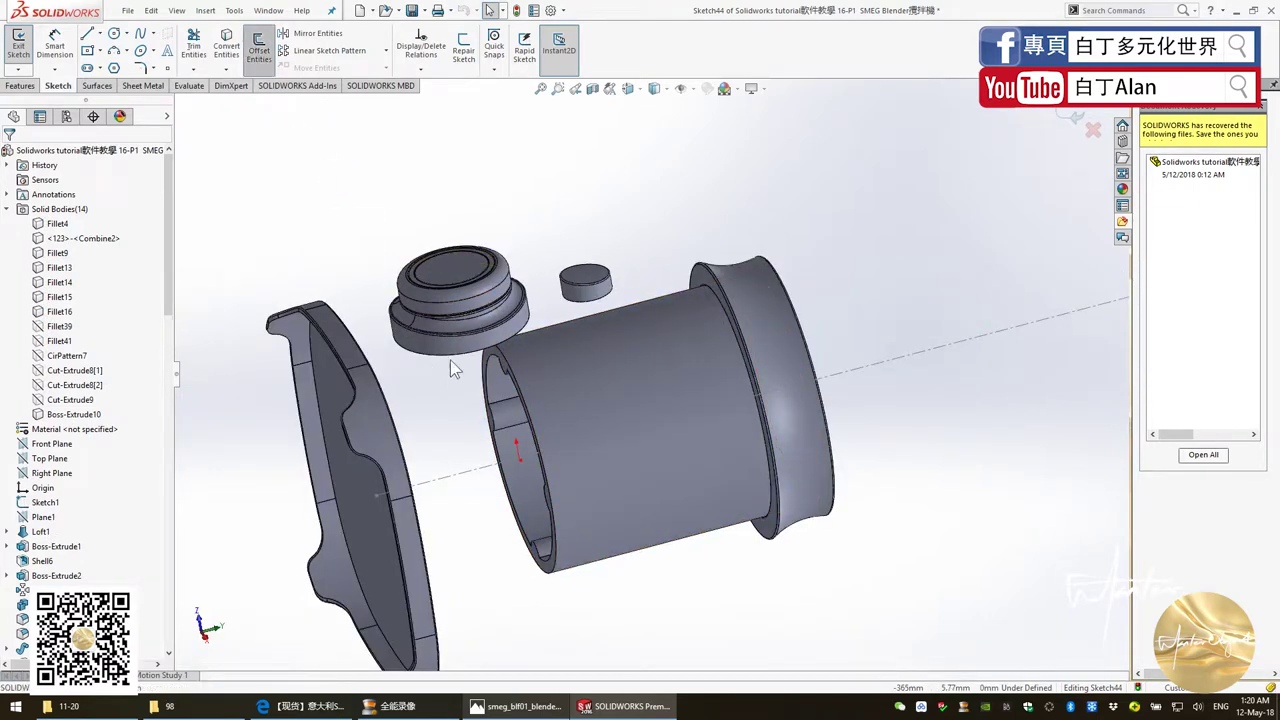
{"action": "left_click", "coordinate": [505, 371]}
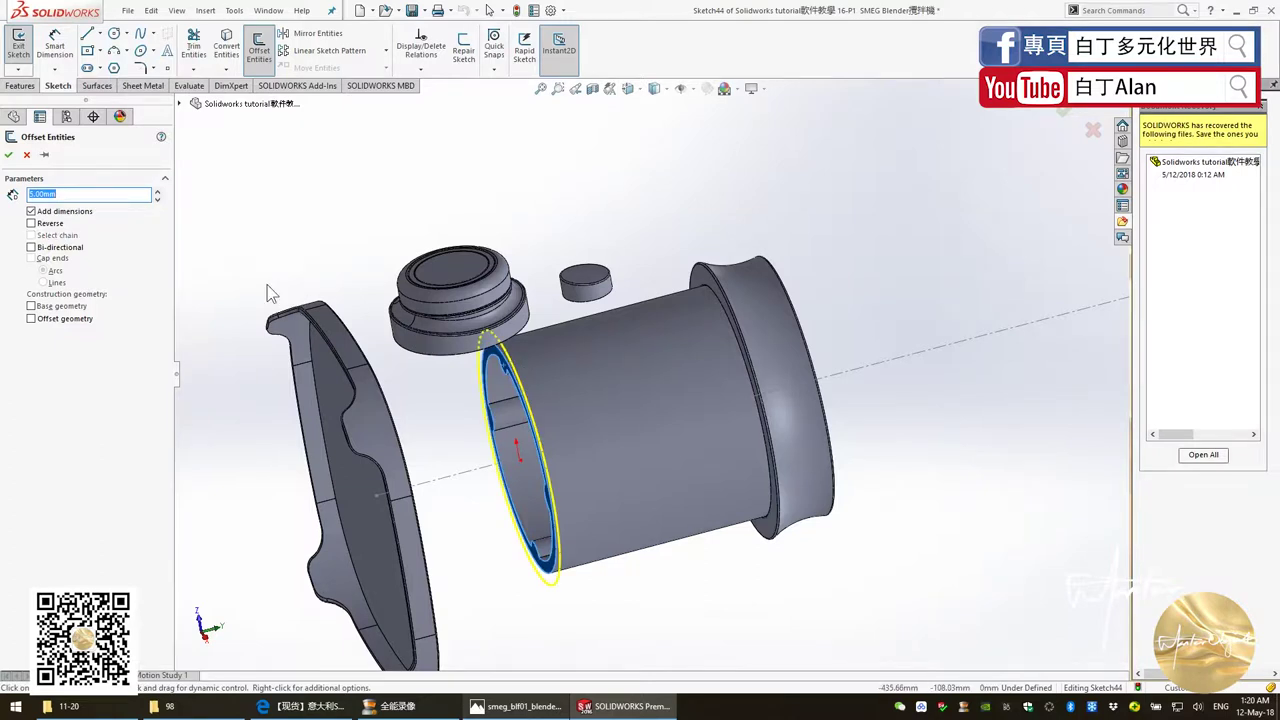
{"action": "type", "text": "1"}
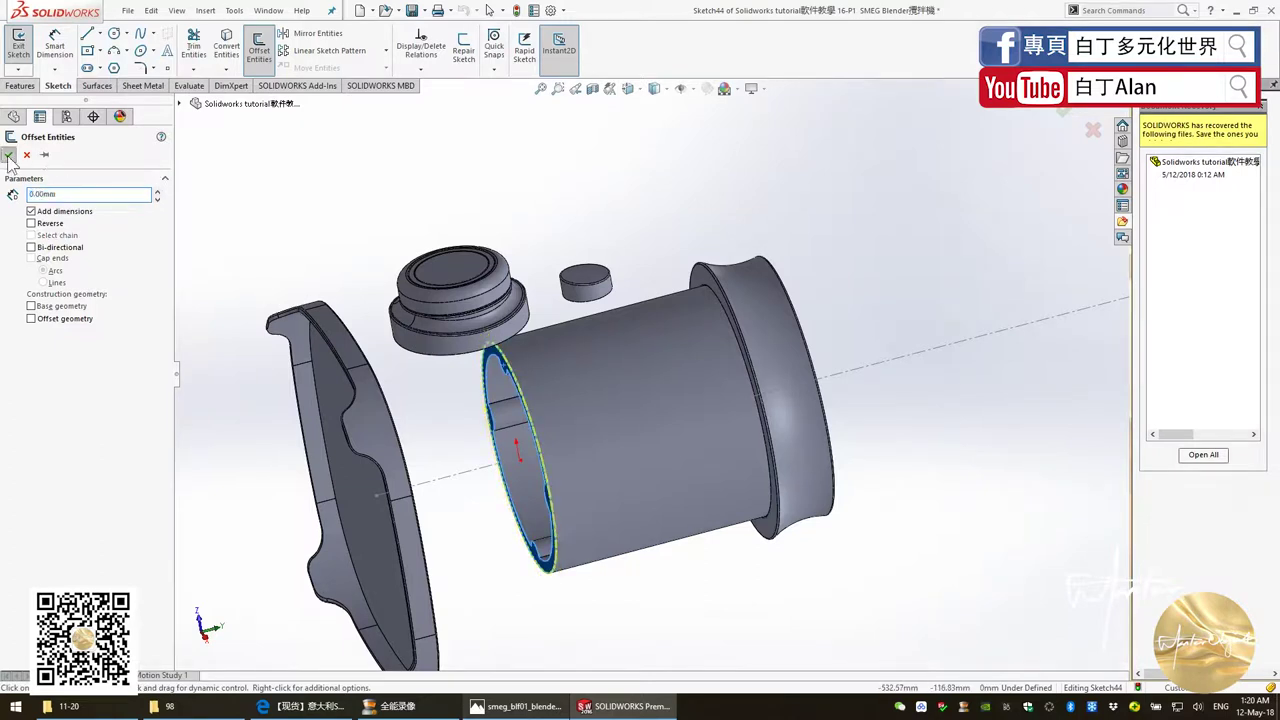
{"action": "left_click", "coordinate": [8, 154]}
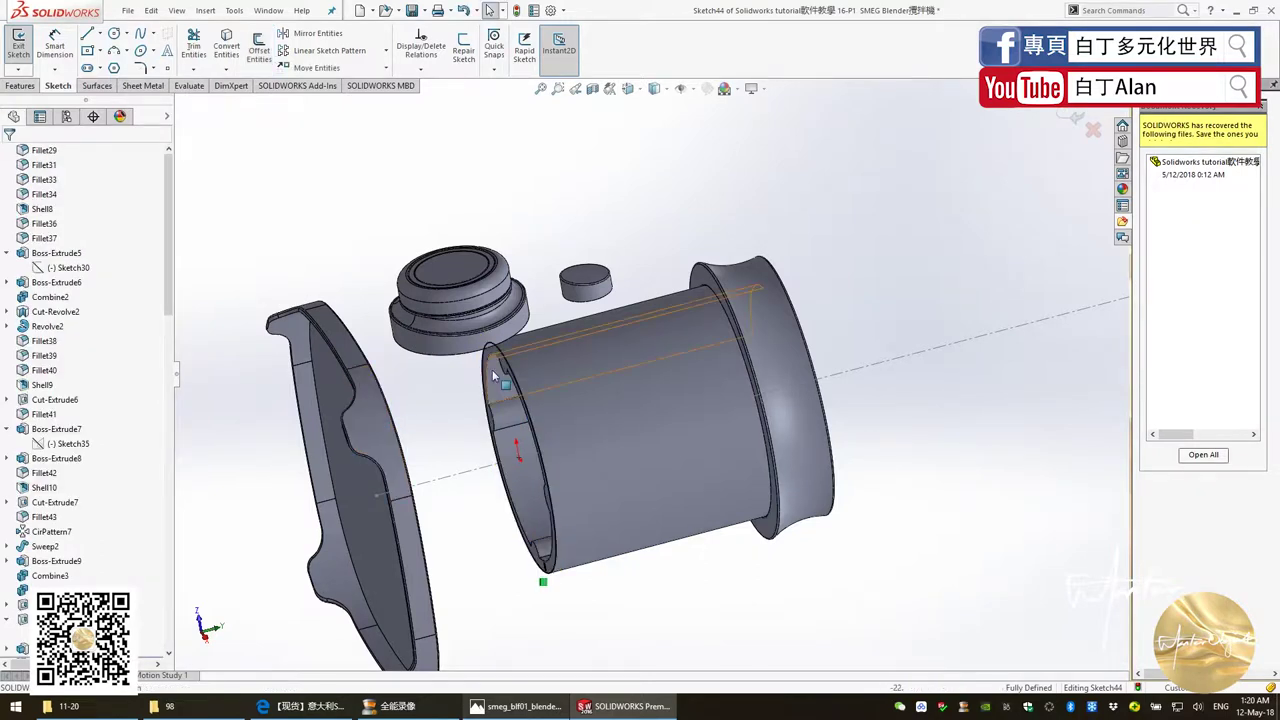
{"action": "mouse_move", "coordinate": [478, 375]}
{"action": "middle_mouse_down"}
{"action": "mouse_move", "coordinate": [556, 432]}
{"action": "mouse_move", "coordinate": [530, 445]}
{"action": "middle_mouse_up"}
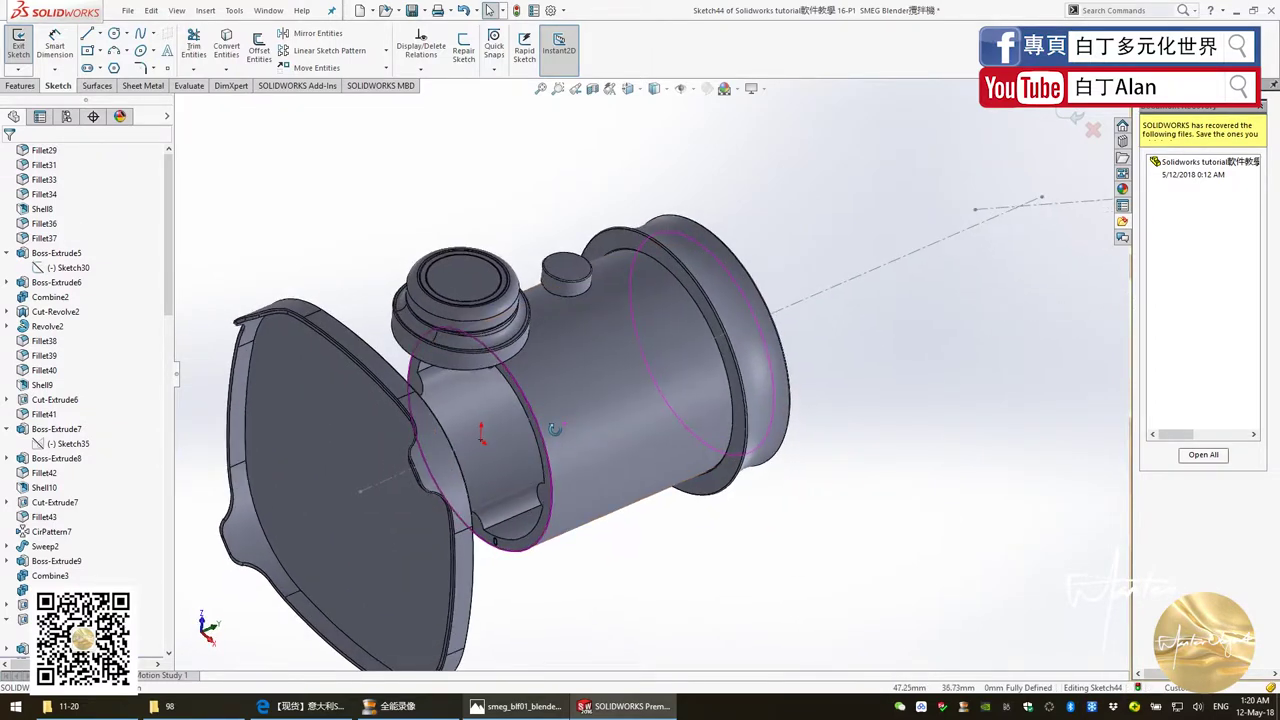
Step: Extrude Sketch44's circle 5 mm blind after comparing with the blender cup photo
{"action": "left_click", "coordinate": [21, 86]}
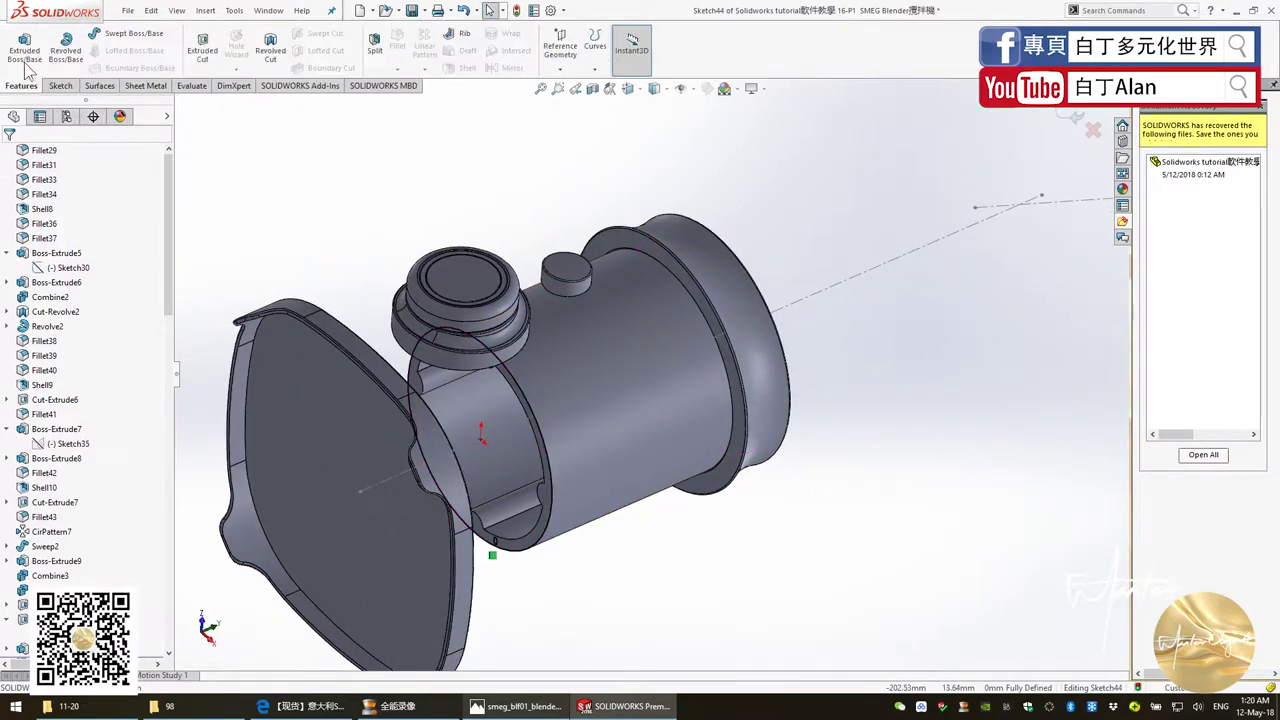
{"action": "left_click", "coordinate": [25, 52]}
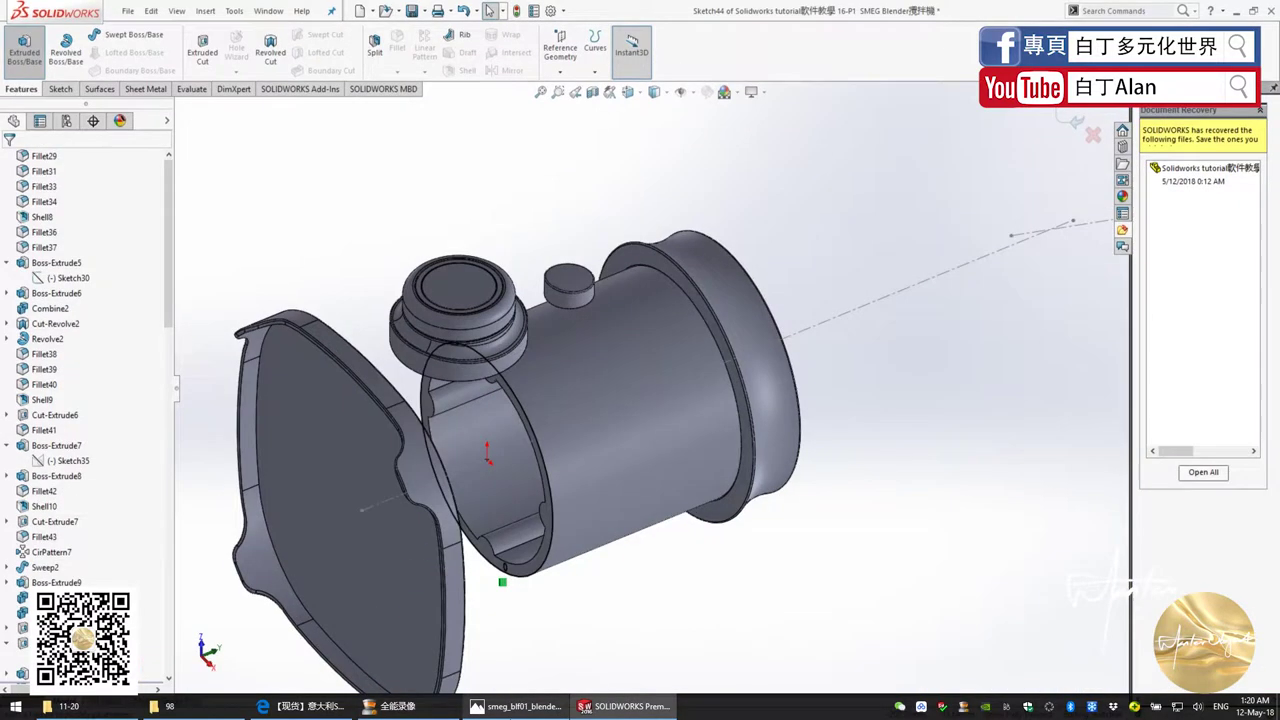
{"action": "left_click", "coordinate": [516, 706]}
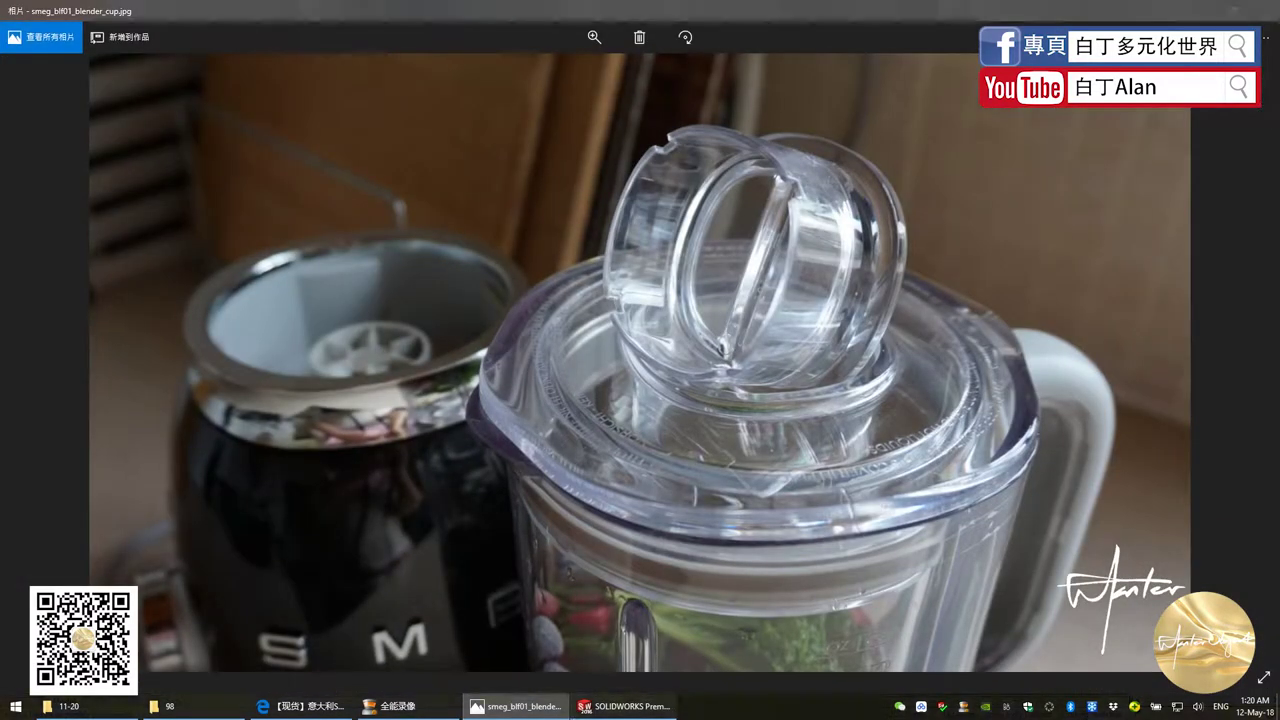
{"action": "left_click", "coordinate": [625, 706]}
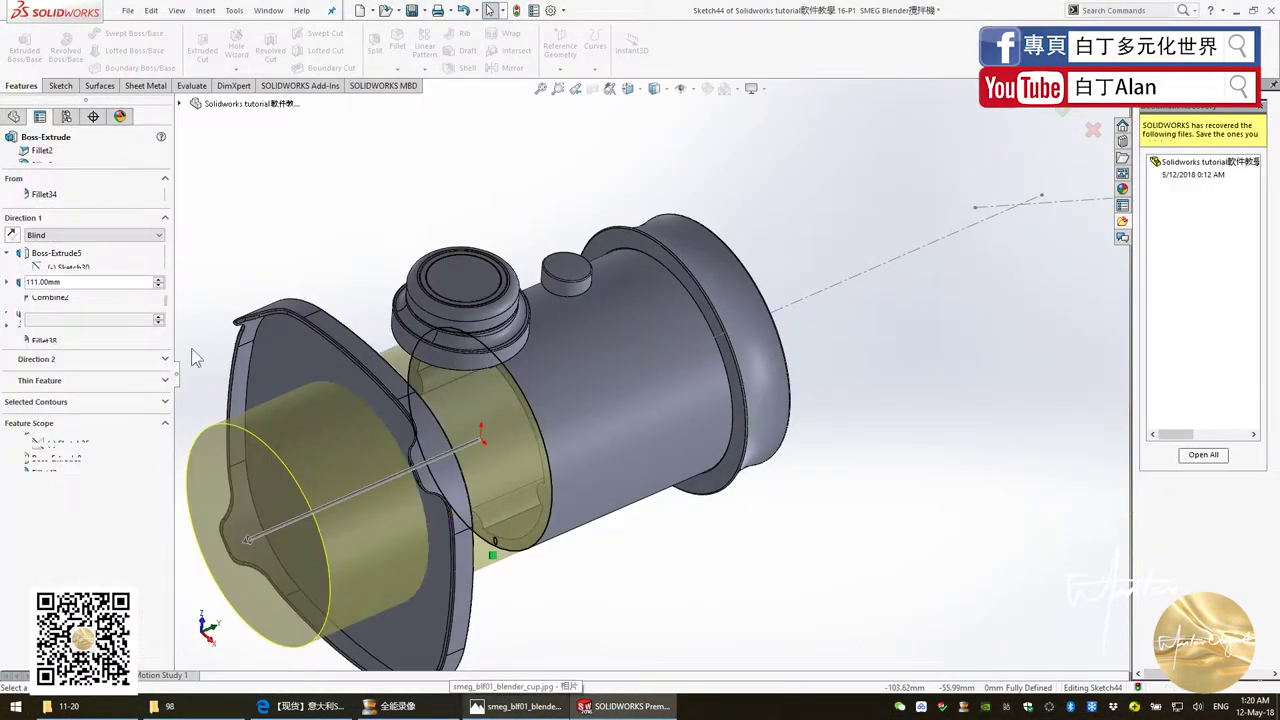
{"action": "left_click", "coordinate": [12, 234]}
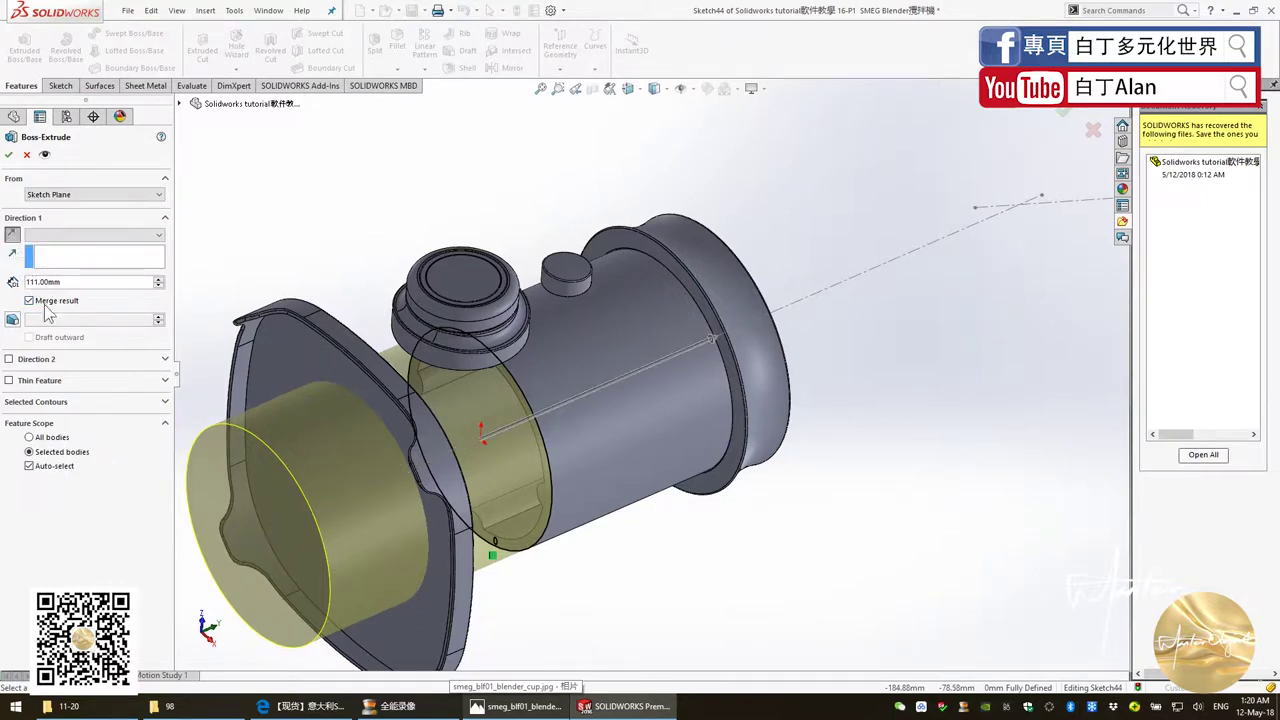
{"action": "left_click", "coordinate": [12, 234]}
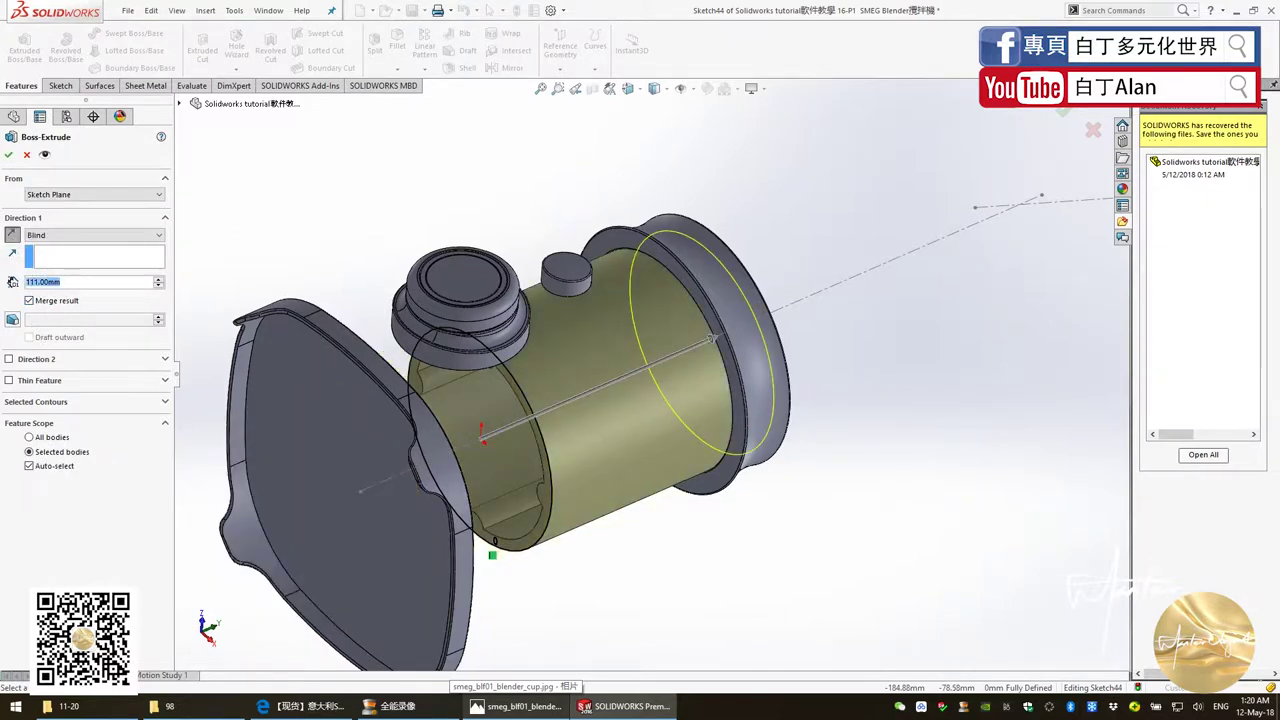
{"action": "type", "text": "5"}
{"action": "key", "text": "Return"}
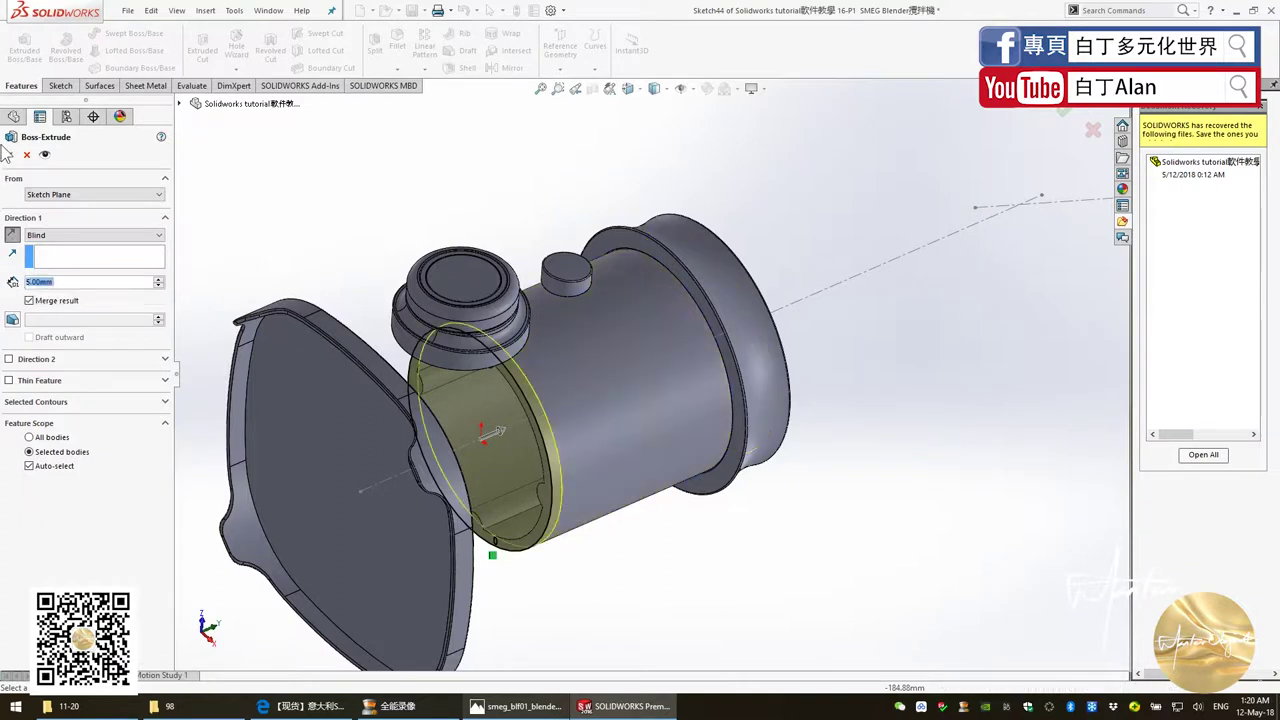
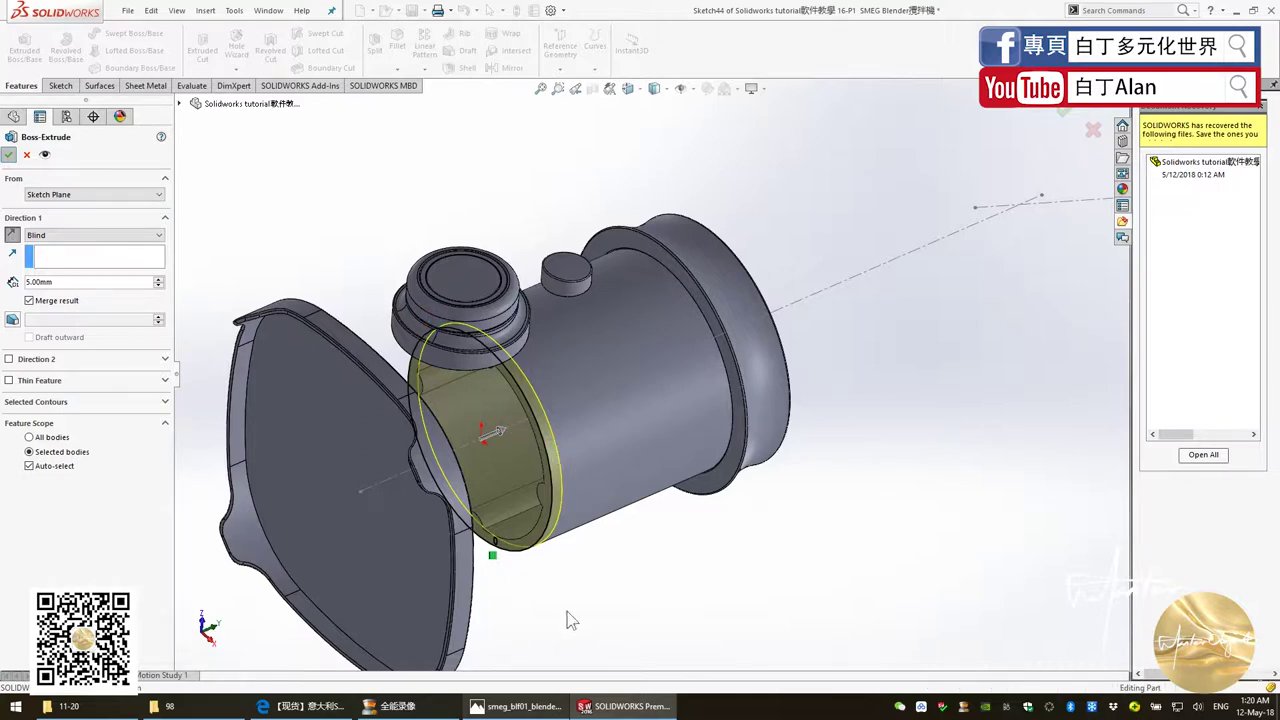
Step: Compare the blender reference photo with the cup, then orbit to face the open rim
{"action": "left_click", "coordinate": [535, 708]}
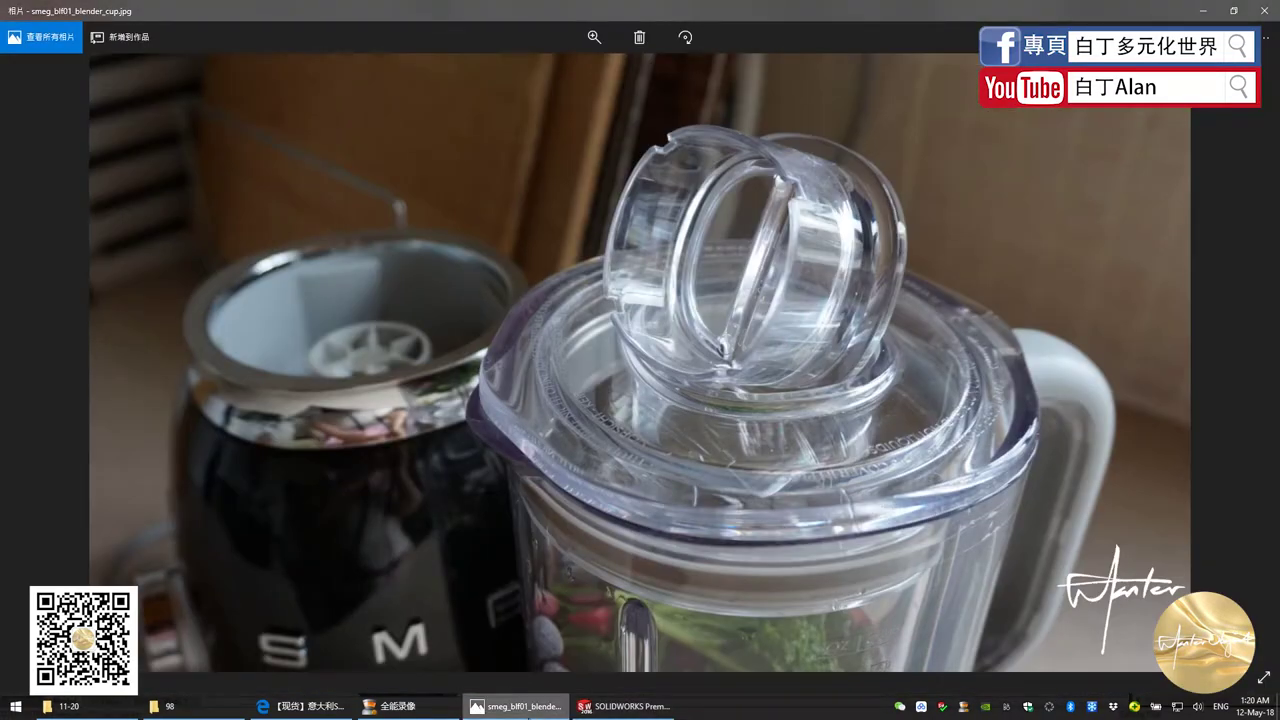
{"action": "left_click", "coordinate": [528, 710]}
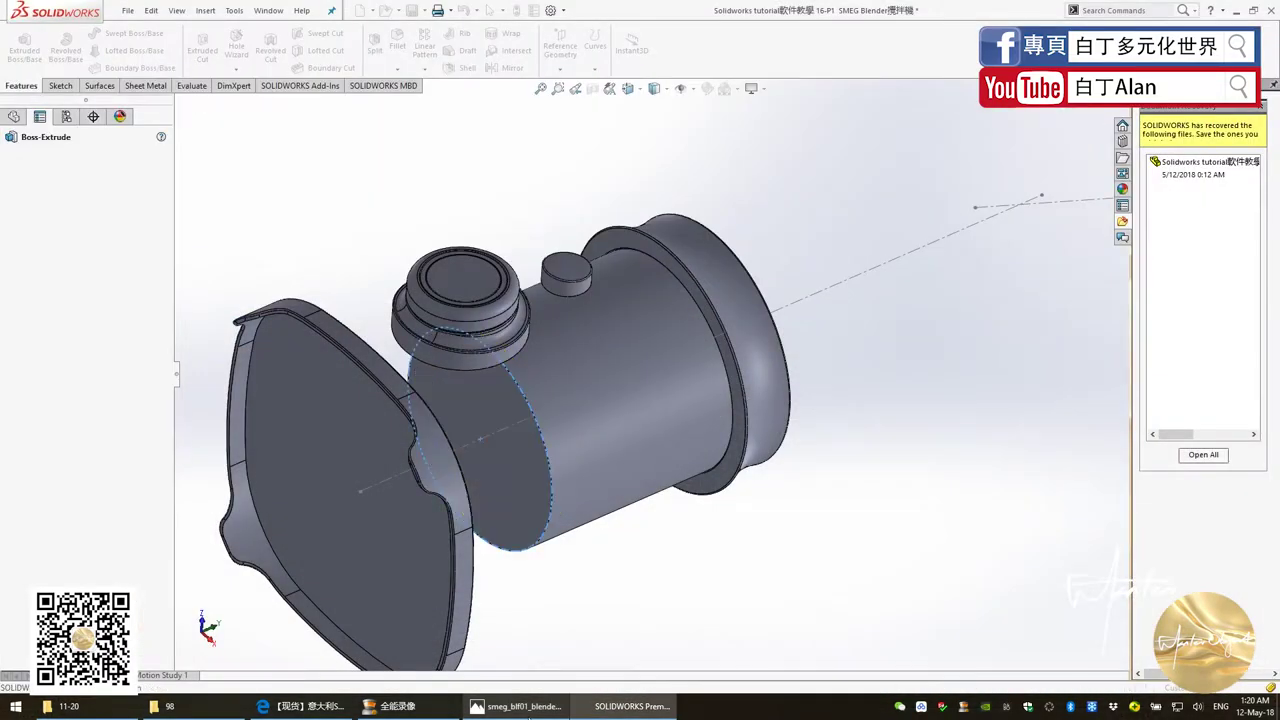
{"action": "left_click", "coordinate": [522, 708]}
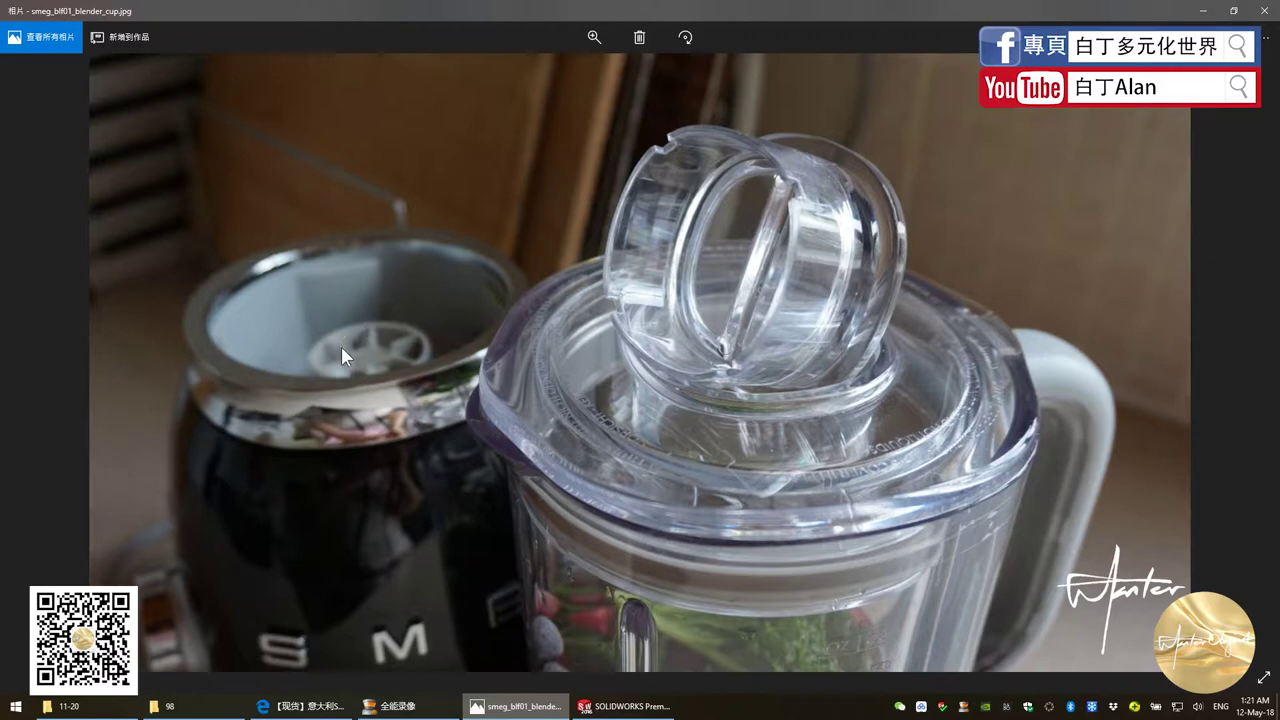
{"action": "left_click", "coordinate": [625, 706]}
{"action": "mouse_move", "coordinate": [650, 470]}
{"action": "middle_mouse_down"}
{"action": "mouse_move", "coordinate": [627, 432]}
{"action": "mouse_move", "coordinate": [580, 413]}
{"action": "mouse_move", "coordinate": [722, 352]}
{"action": "middle_mouse_up"}
{"action": "scroll", "coordinate": [449, 406], "scroll_direction": "down", "scroll_amount": 5}
Step: Create Plane5 offset 50 mm from the cup's inner bottom face
{"action": "left_click", "coordinate": [444, 411]}
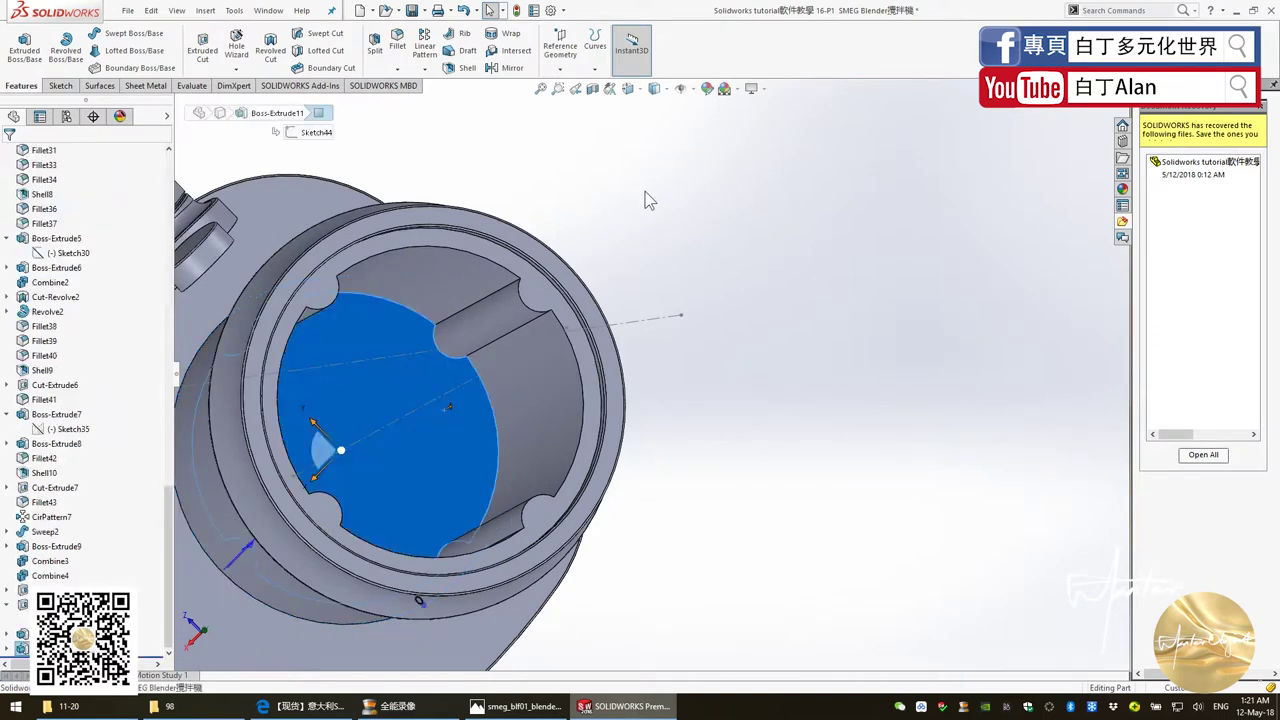
{"action": "left_click", "coordinate": [560, 68]}
{"action": "left_click", "coordinate": [477, 337]}
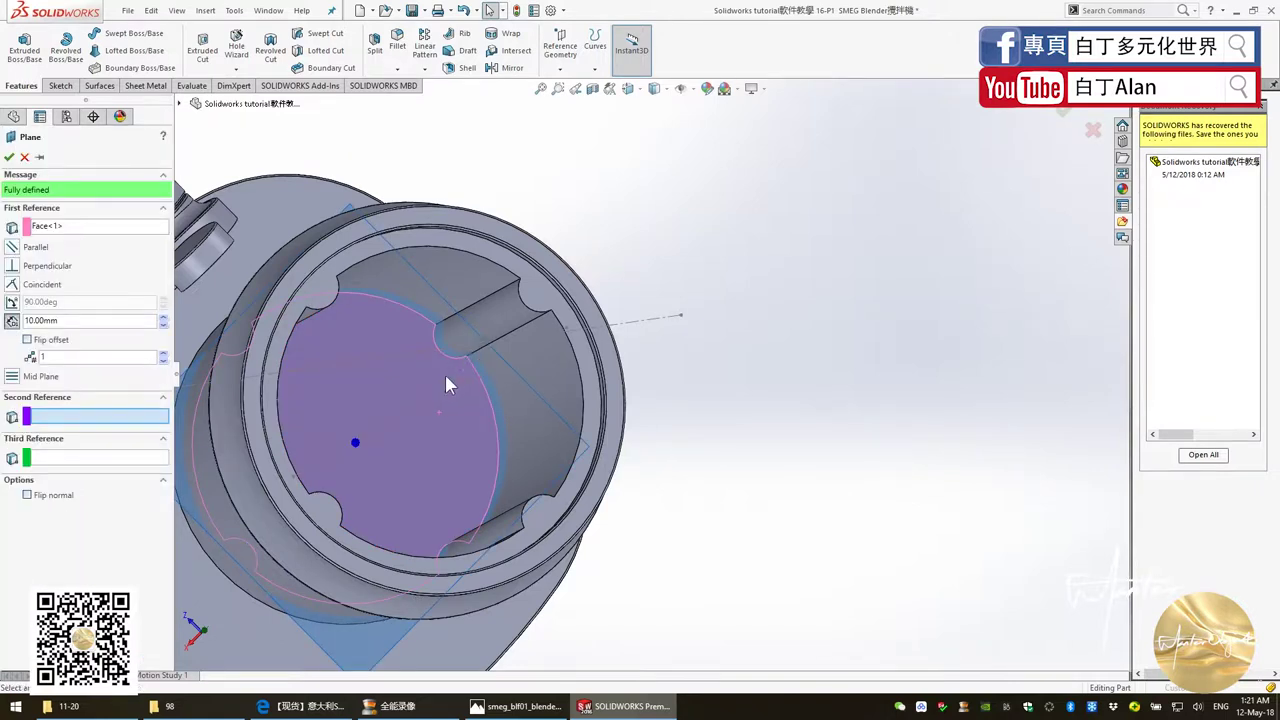
{"action": "scroll", "coordinate": [415, 410], "scroll_direction": "up", "scroll_amount": 5}
{"action": "middle_click_drag", "start_coordinate": [427, 341], "coordinate": [430, 260]}
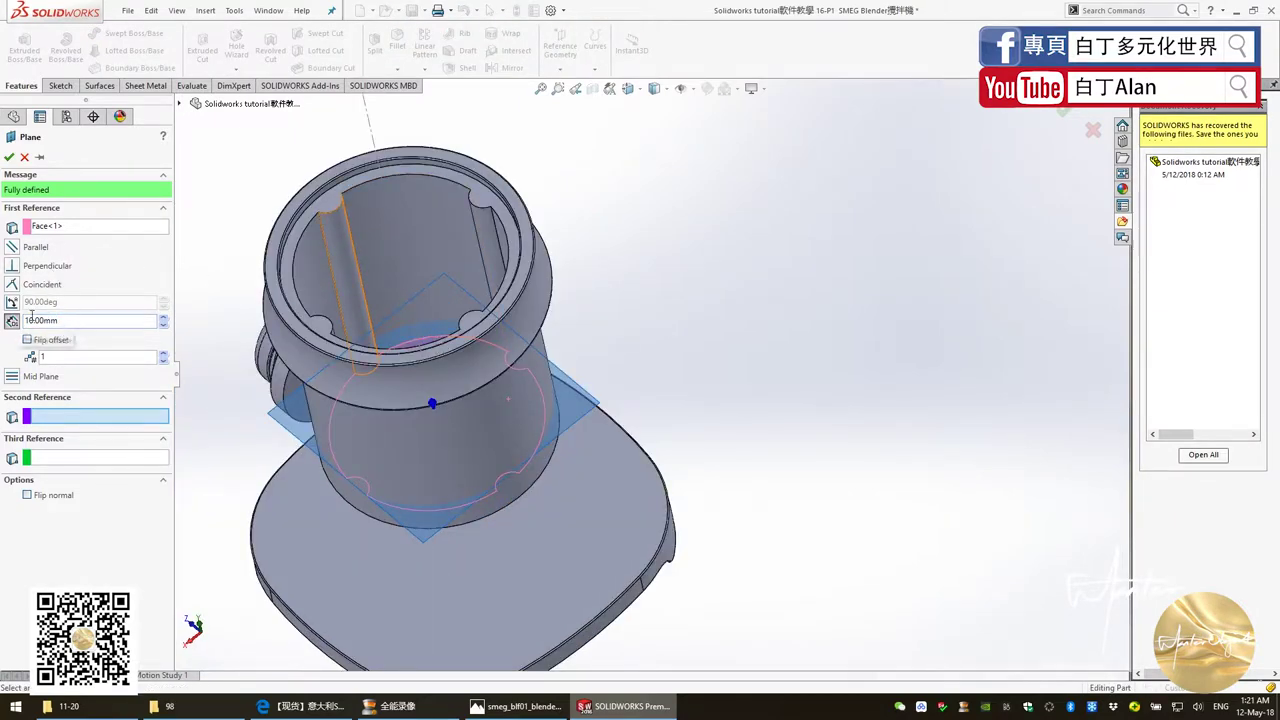
{"action": "double_click", "coordinate": [31, 318]}
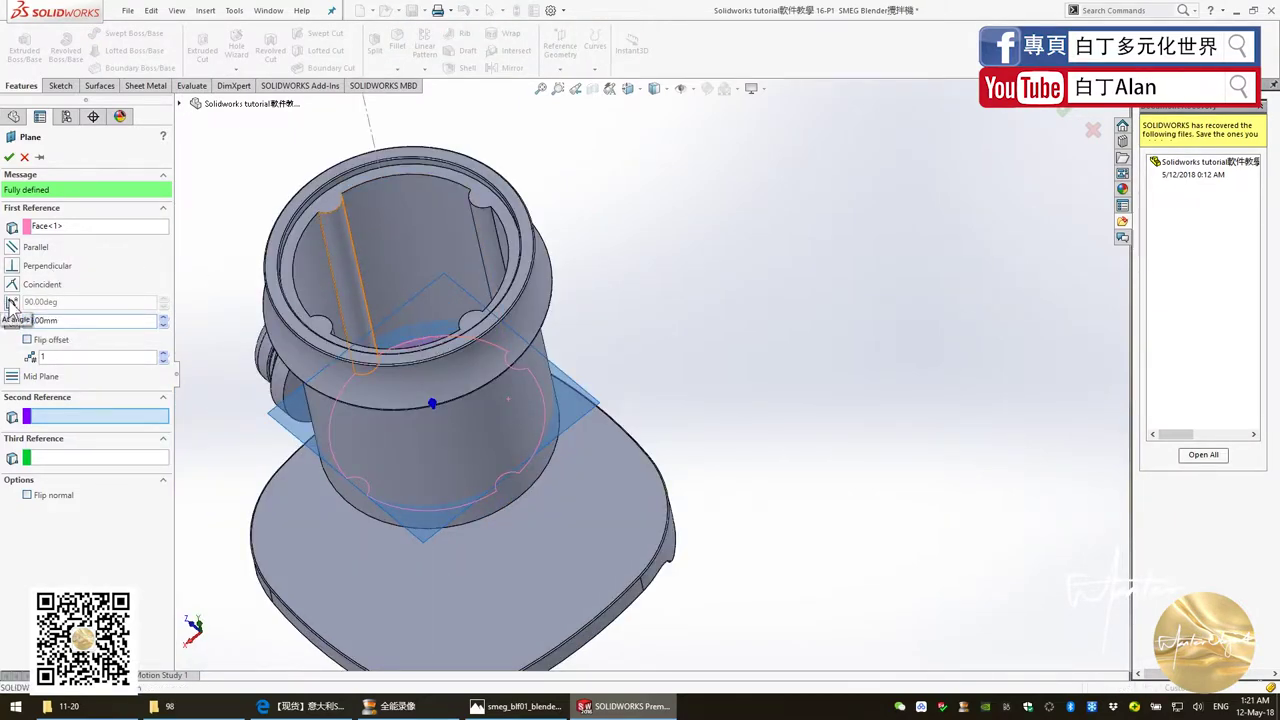
{"action": "key", "text": "Return"}
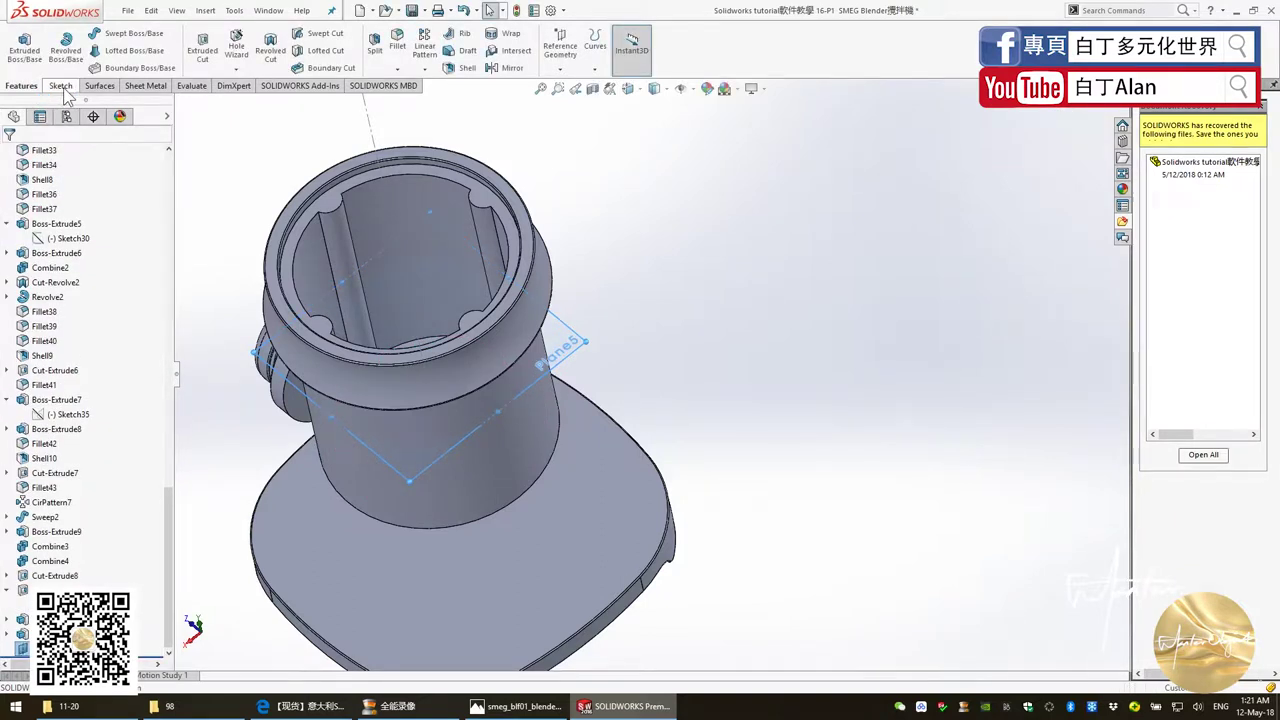
Step: Start a sketch on Plane5, view it face-on, and draw a circle centred on the origin
{"action": "left_click", "coordinate": [61, 90]}
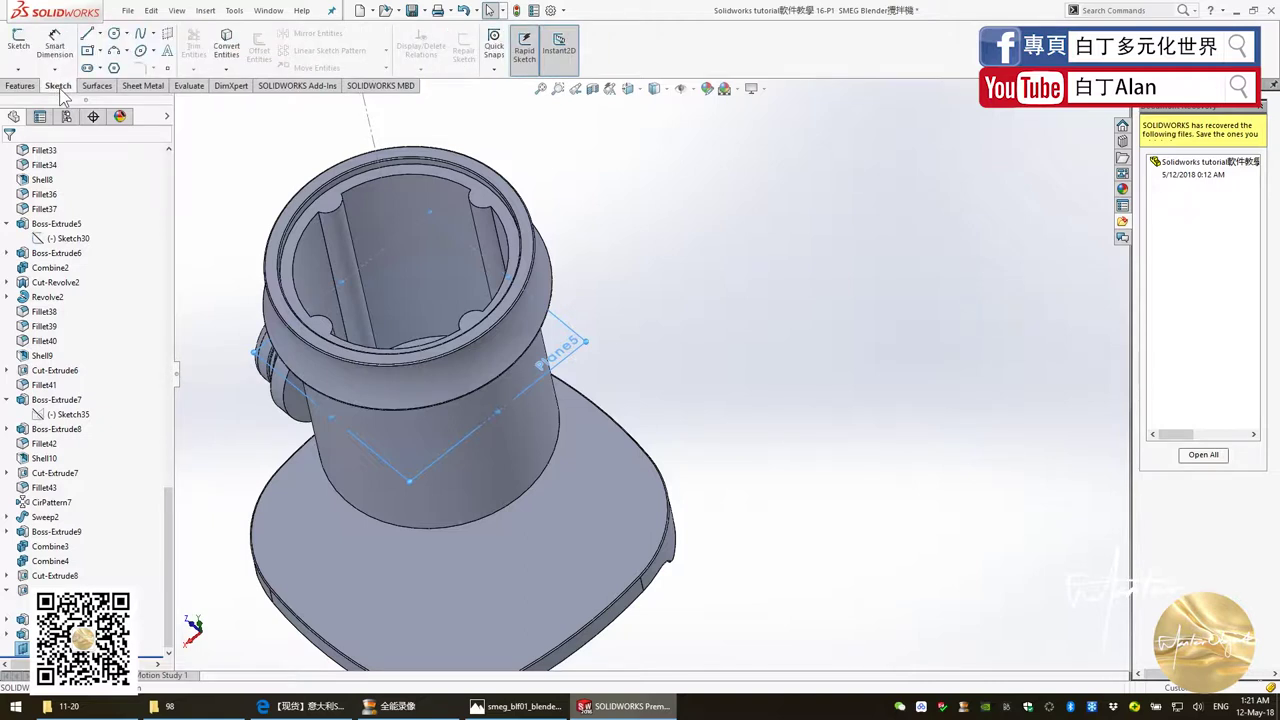
{"action": "left_click", "coordinate": [18, 44]}
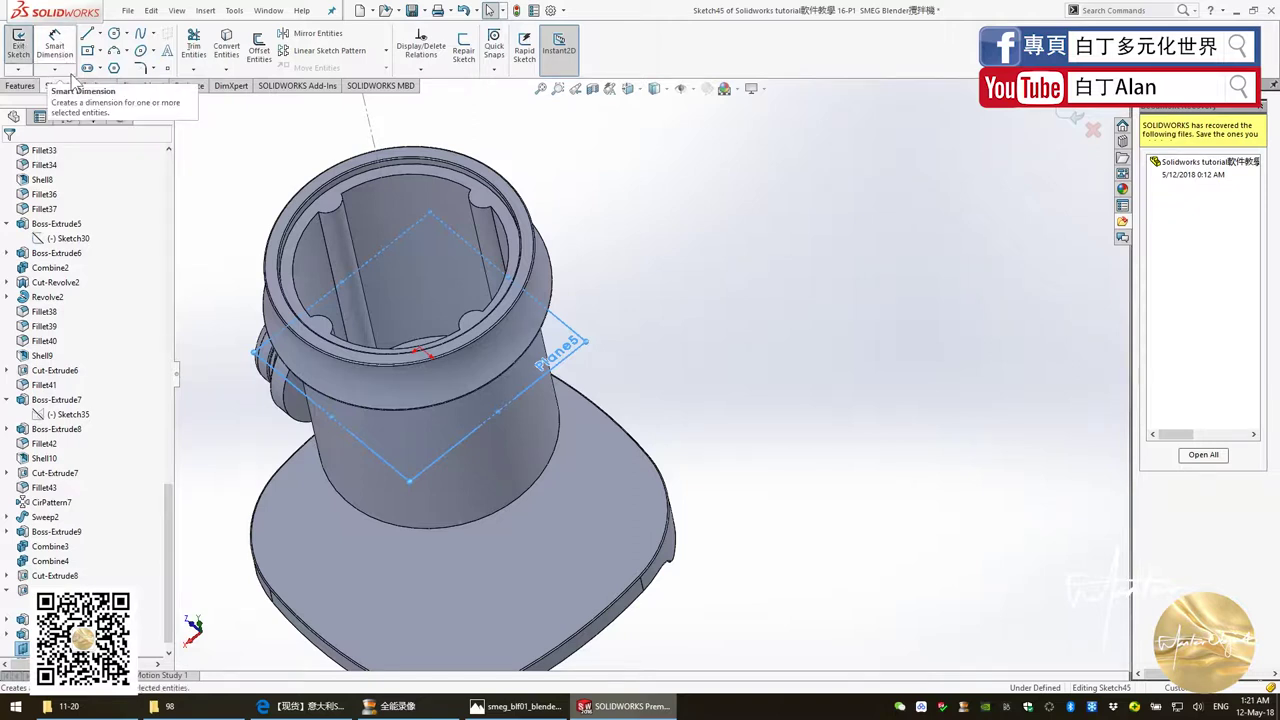
{"action": "left_click", "coordinate": [114, 33]}
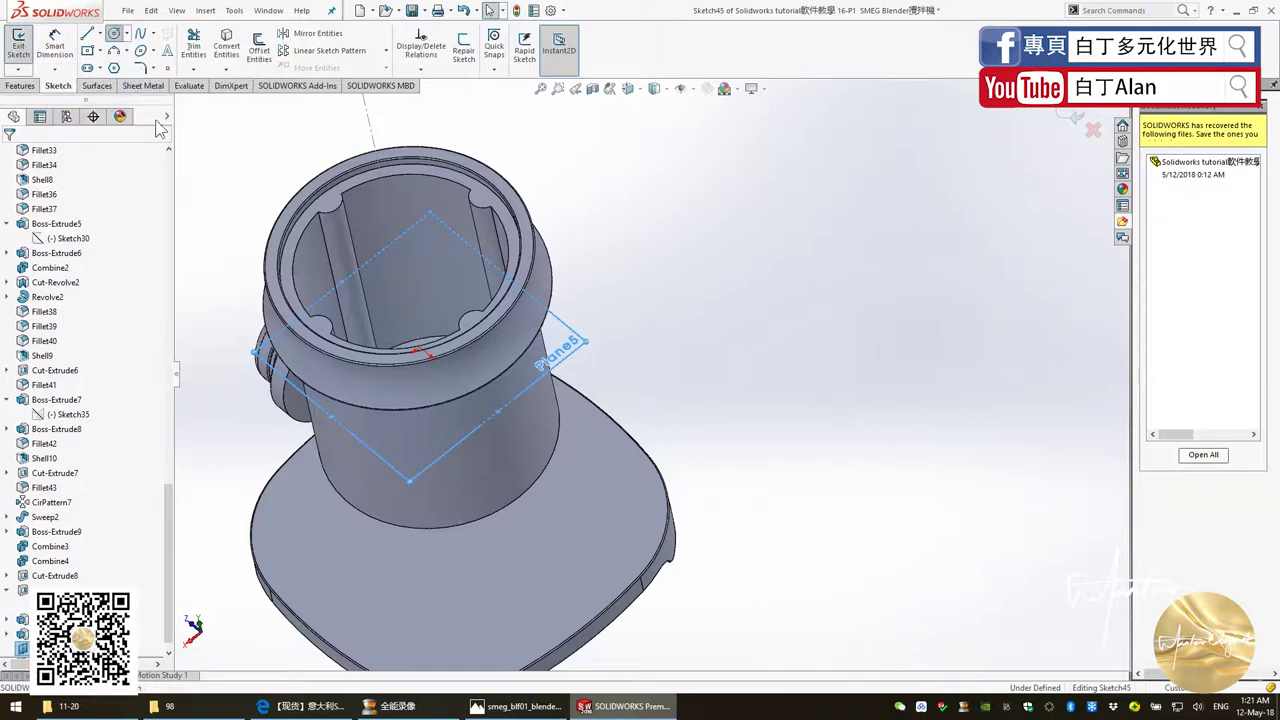
{"action": "key", "text": "ctrl+8"}
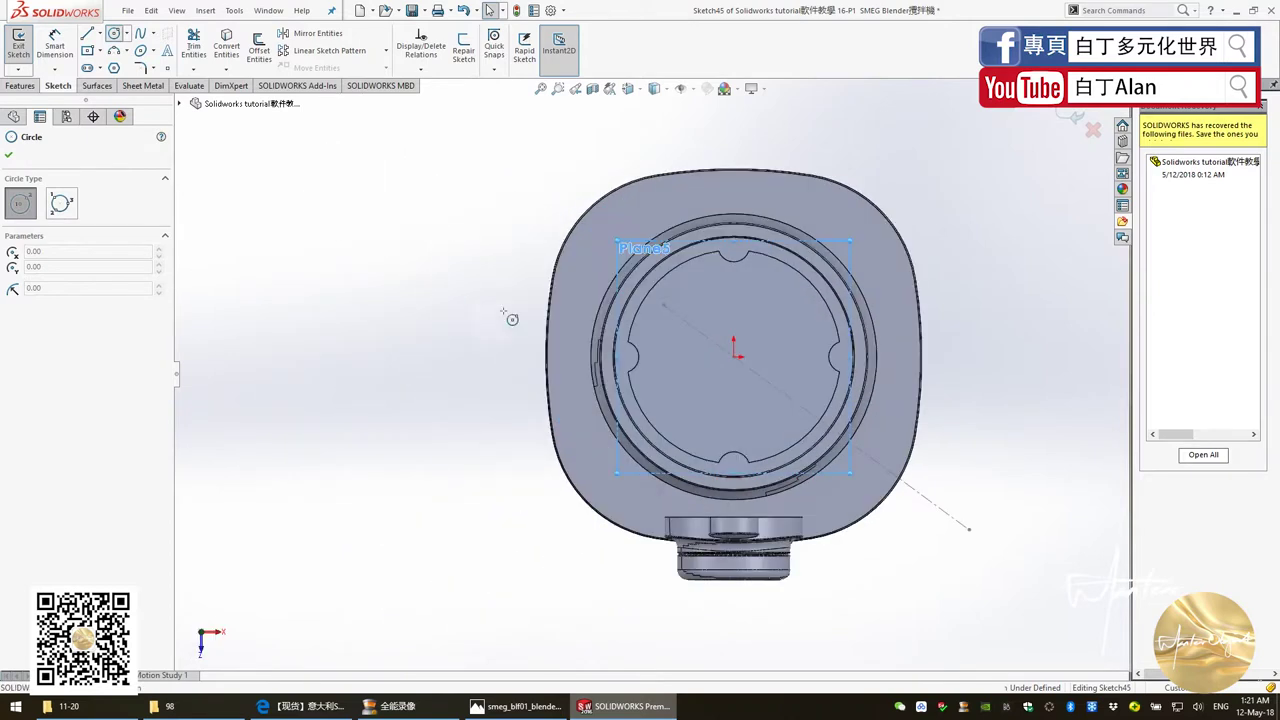
{"action": "left_click", "coordinate": [734, 356]}
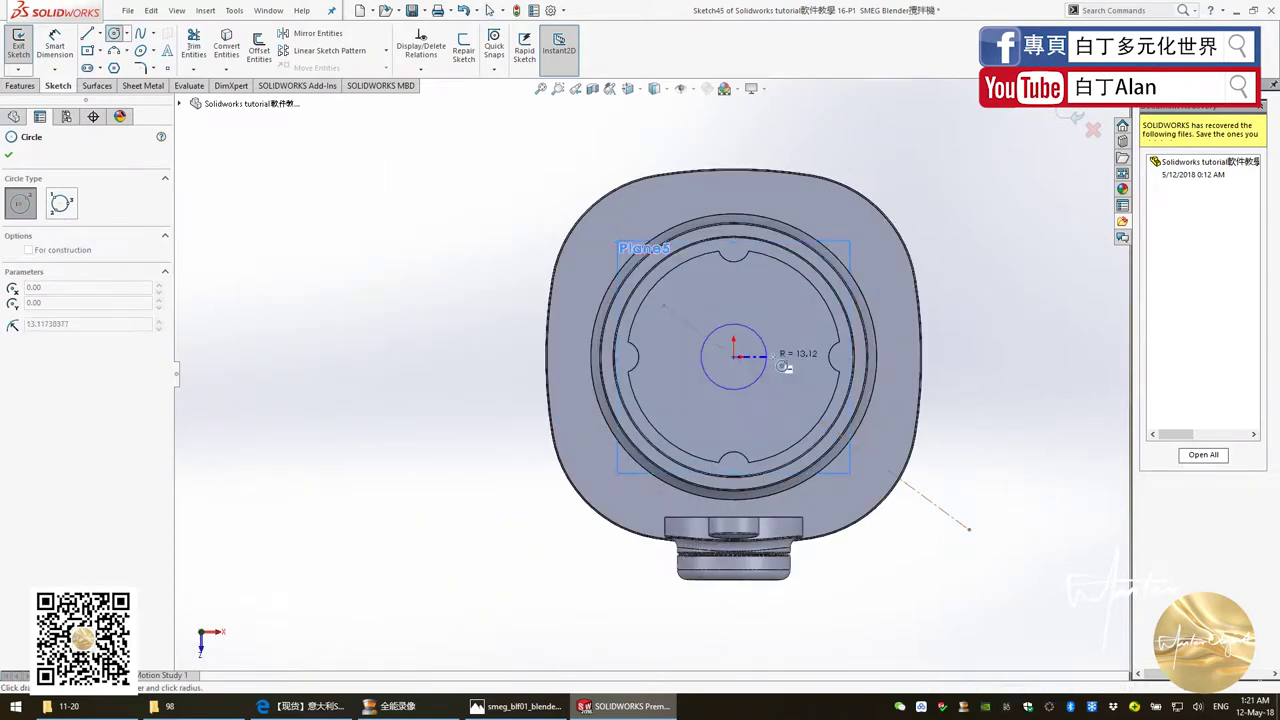
{"action": "left_click", "coordinate": [797, 363]}
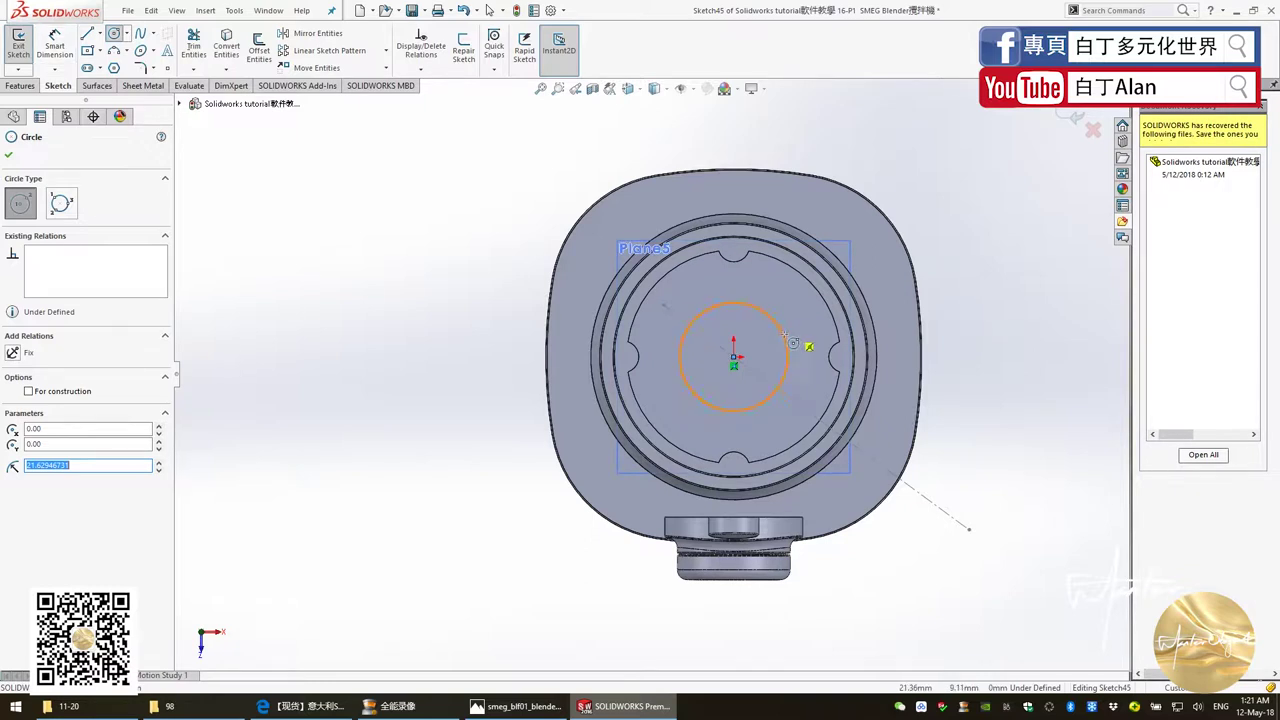
Step: Dimension the circle's diameter to 45 mm
{"action": "left_click", "coordinate": [55, 45]}
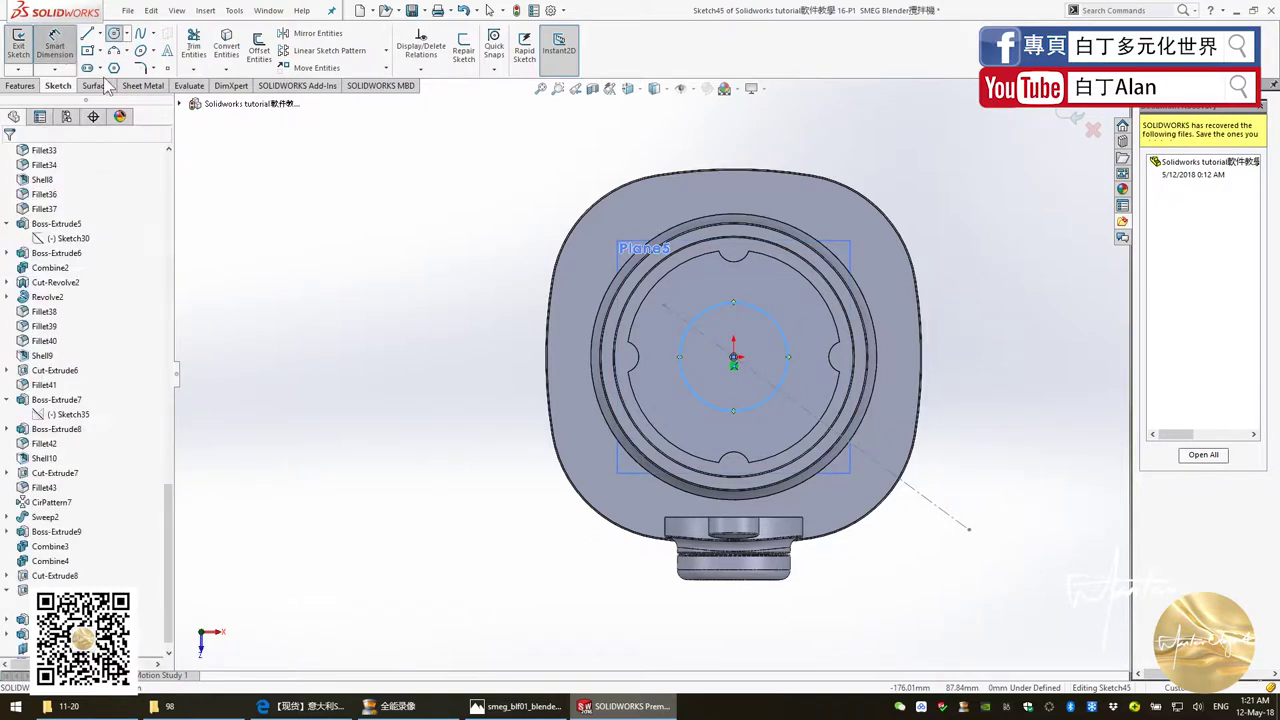
{"action": "left_click", "coordinate": [680, 354]}
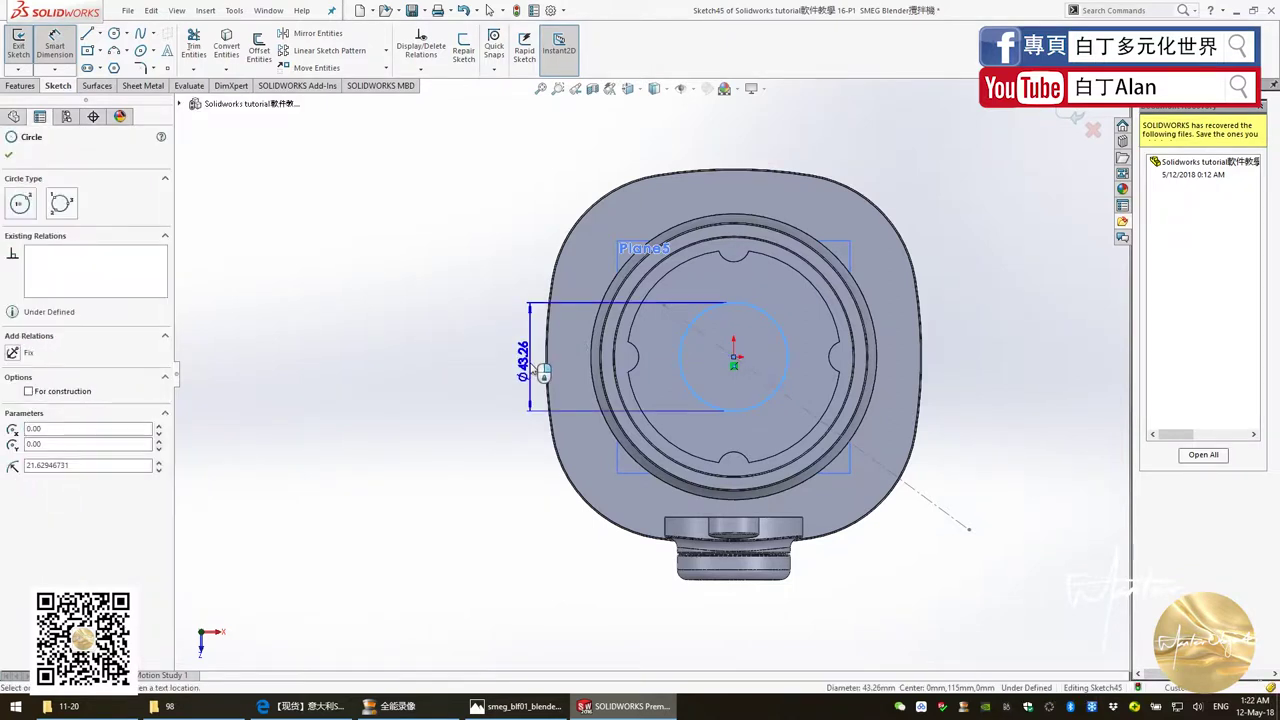
{"action": "left_click", "coordinate": [533, 367]}
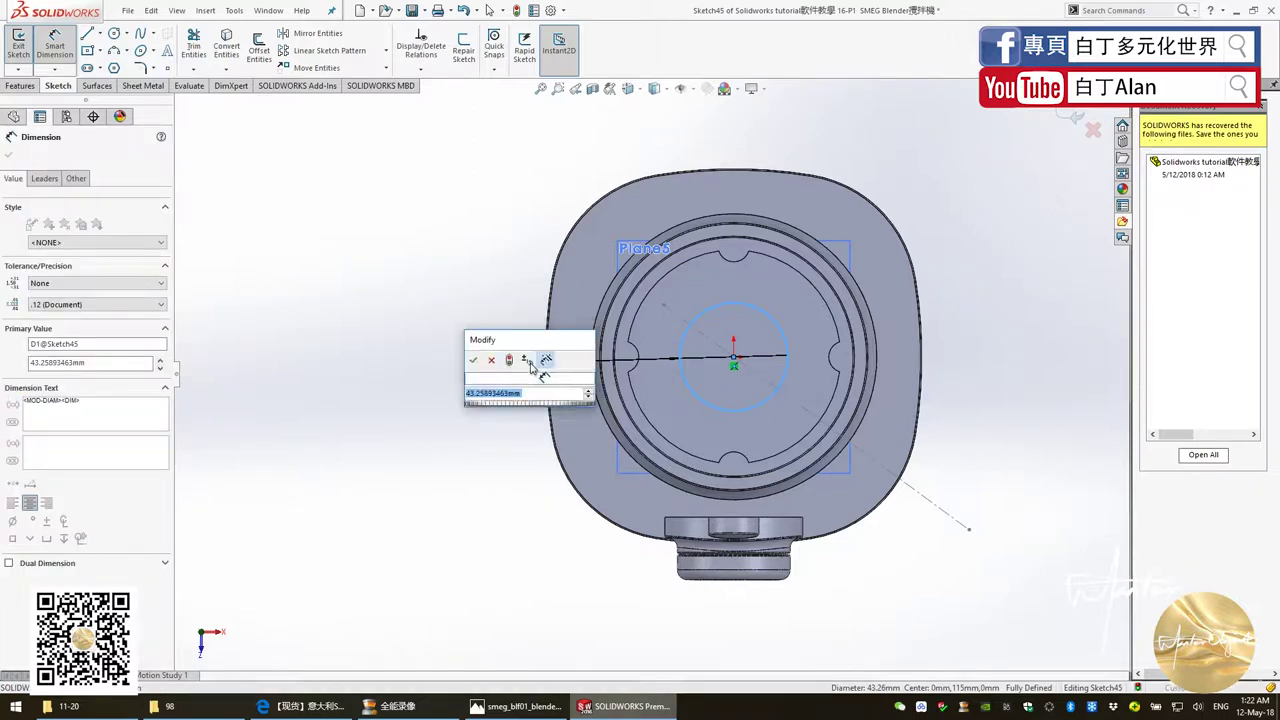
{"action": "type", "text": "45"}
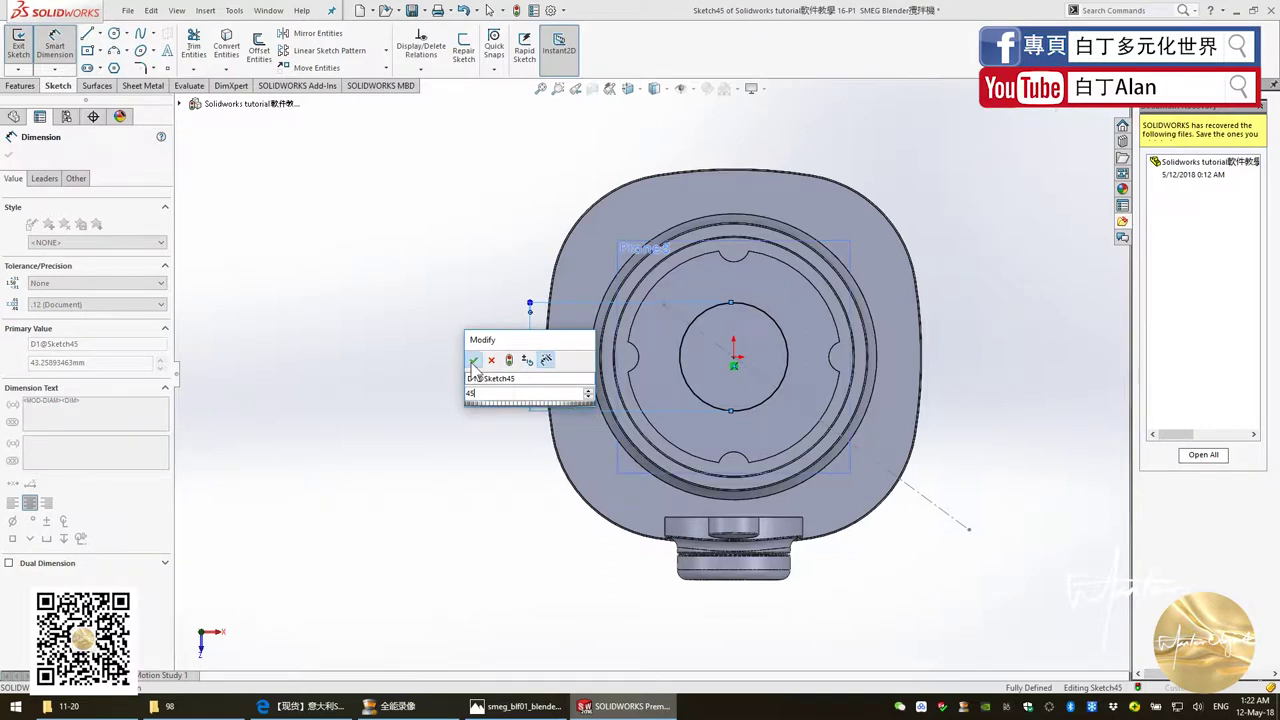
{"action": "left_click", "coordinate": [474, 361]}
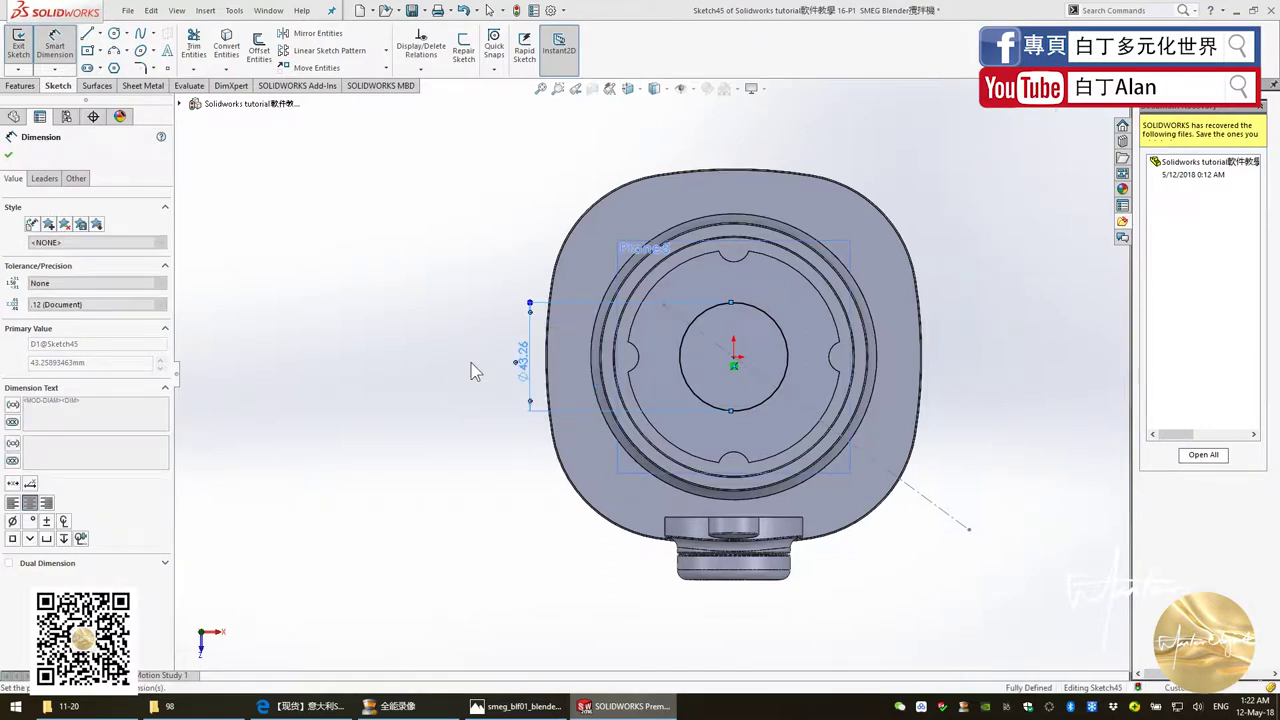
{"action": "scroll", "coordinate": [814, 378], "scroll_direction": "down", "scroll_amount": 3}
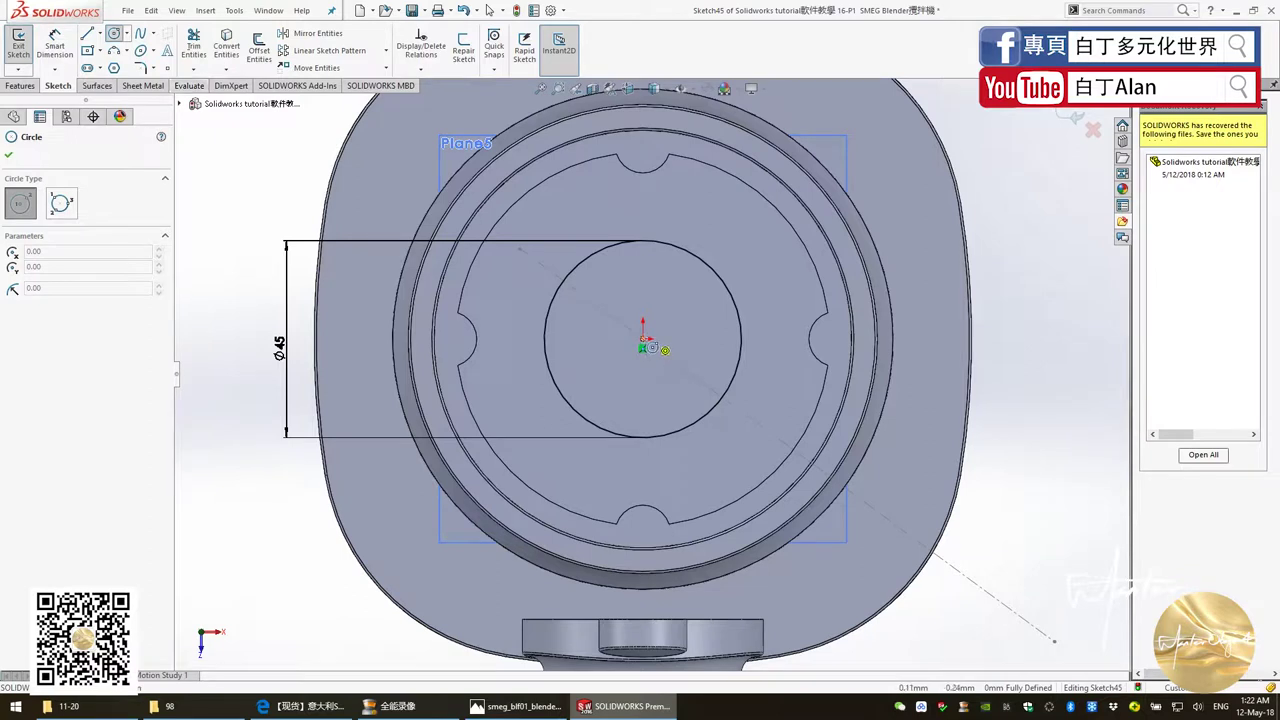
Step: Draw two more circles centred on the origin inside the Ø45 circle
{"action": "left_click", "coordinate": [643, 340]}
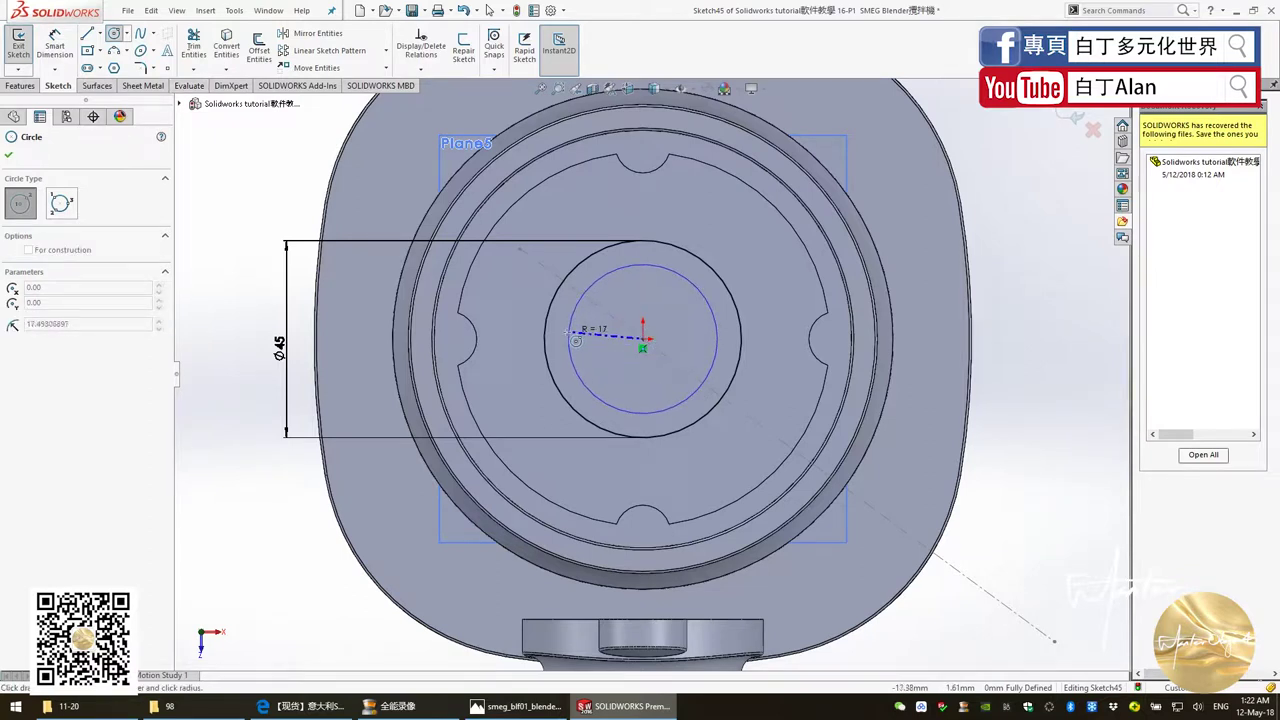
{"action": "left_click", "coordinate": [574, 340]}
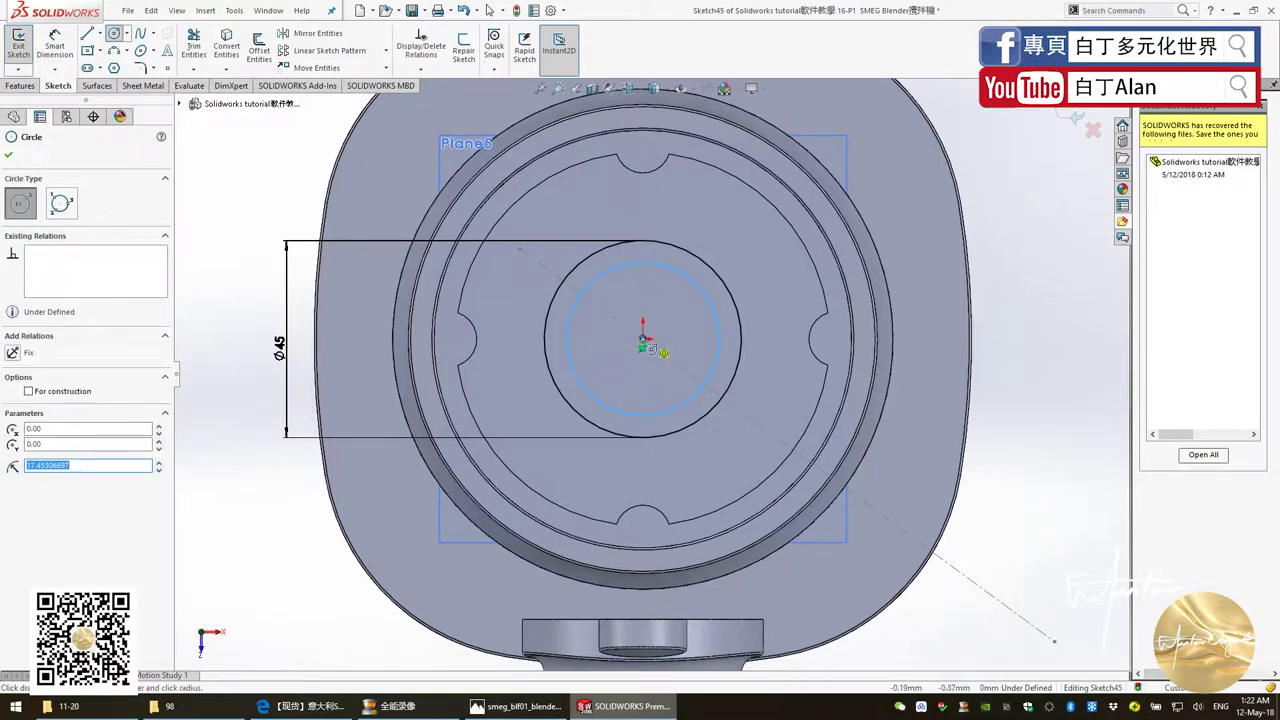
{"action": "left_click", "coordinate": [643, 340]}
{"action": "left_click", "coordinate": [620, 340]}
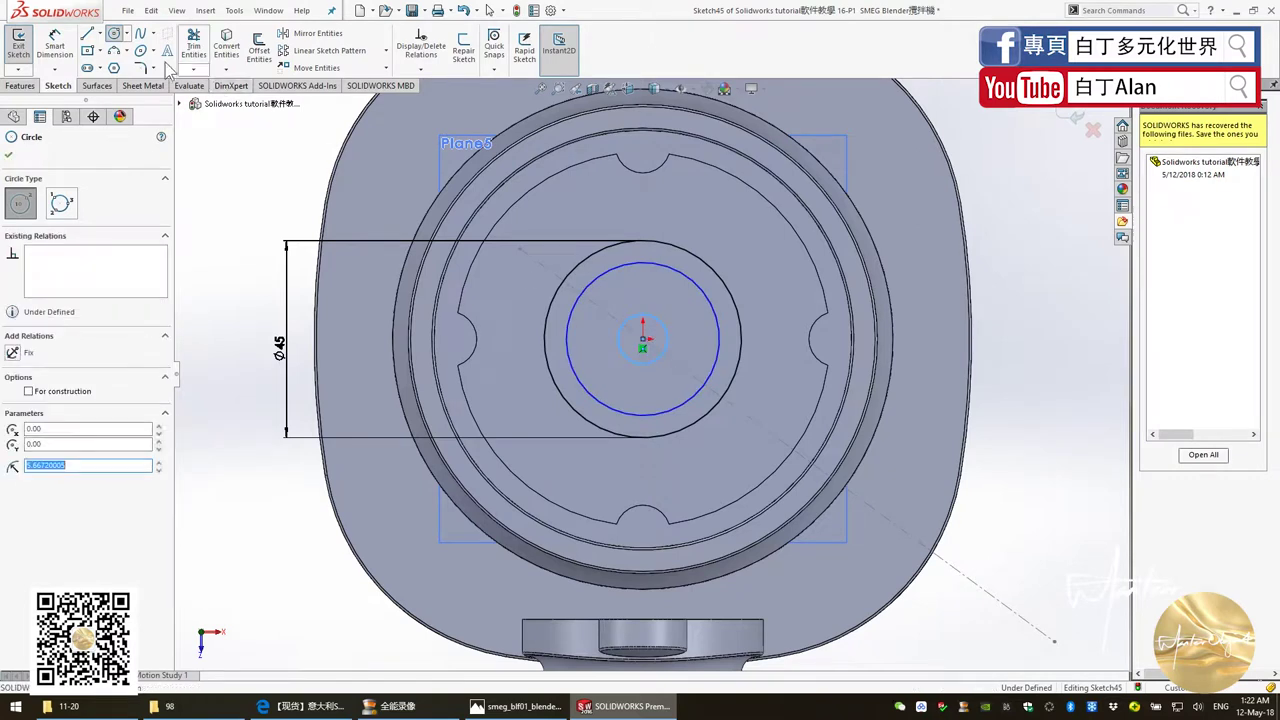
{"action": "key", "text": "Escape"}
Step: Dimension the middle circle to a 43 mm diameter and check the blender reference photo
{"action": "key", "text": "d"}
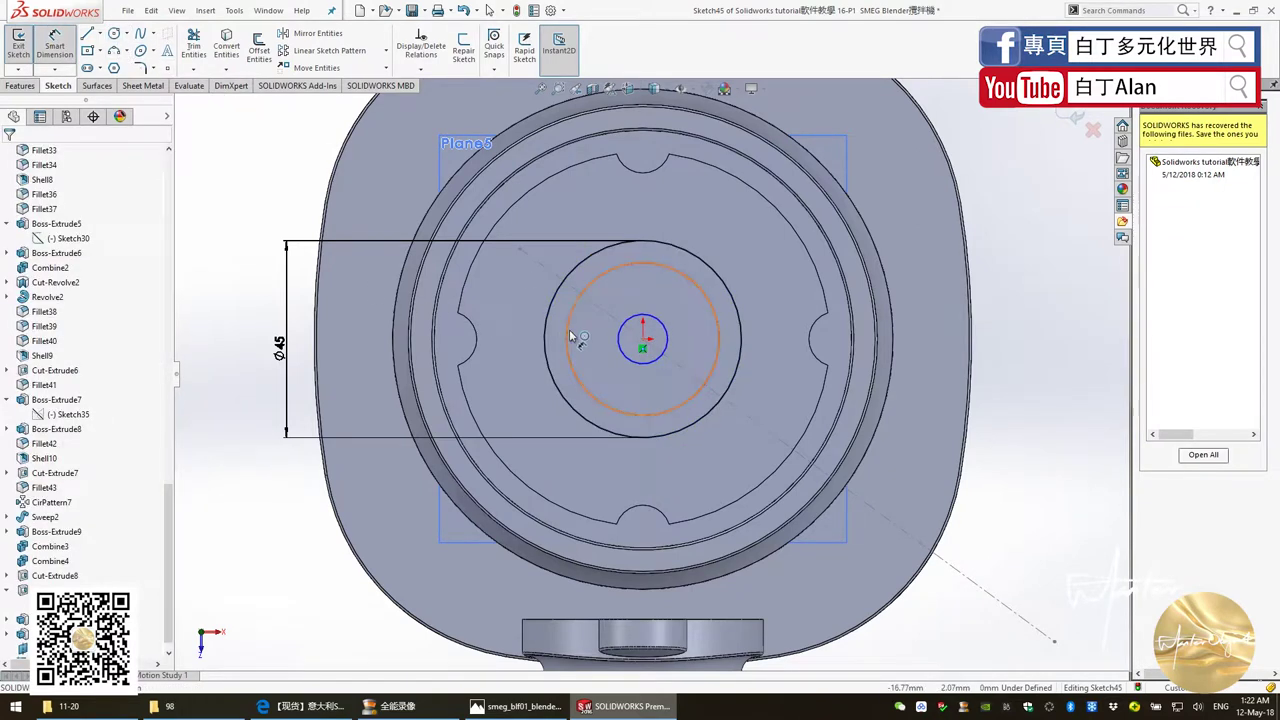
{"action": "left_click", "coordinate": [567, 335]}
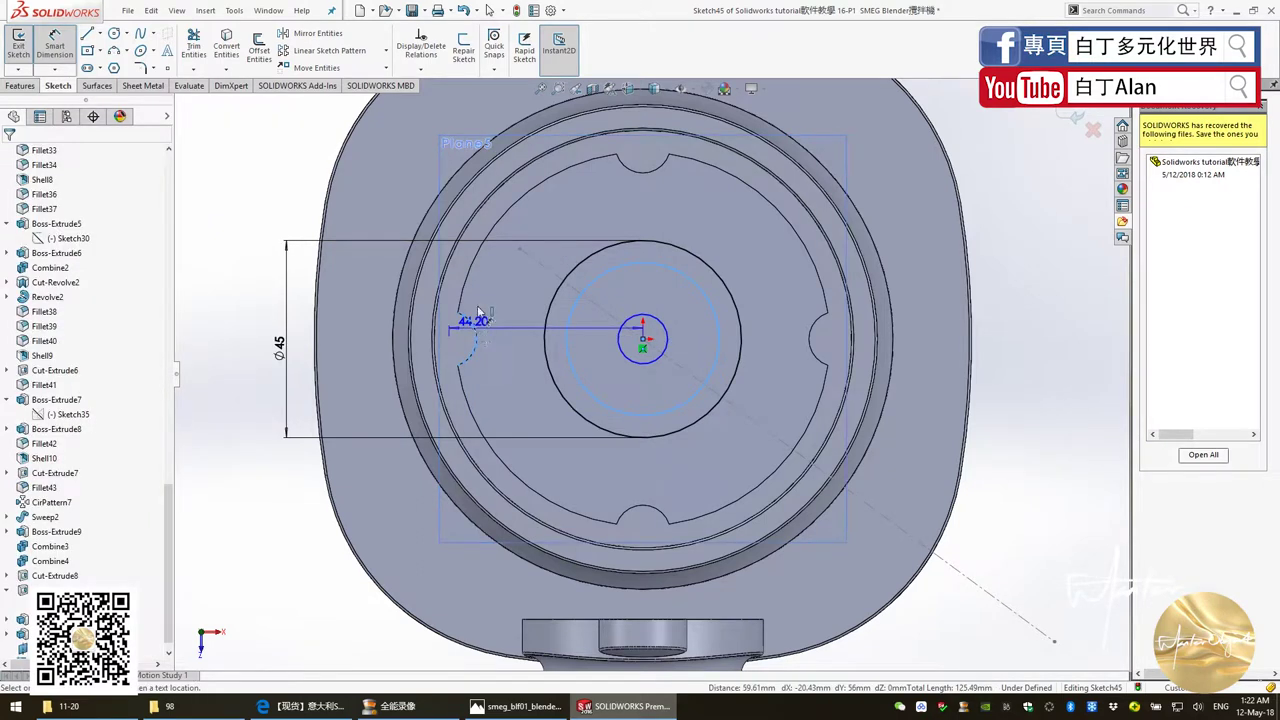
{"action": "key", "text": "Escape"}
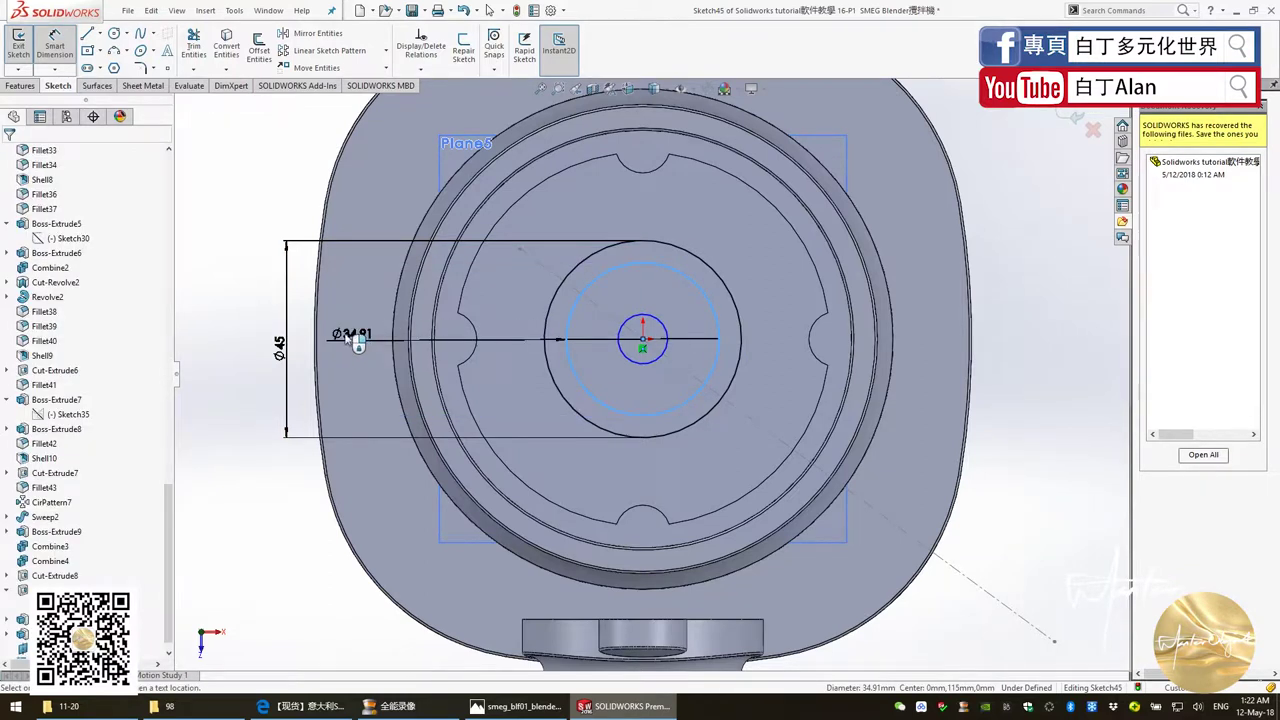
{"action": "left_click", "coordinate": [356, 340]}
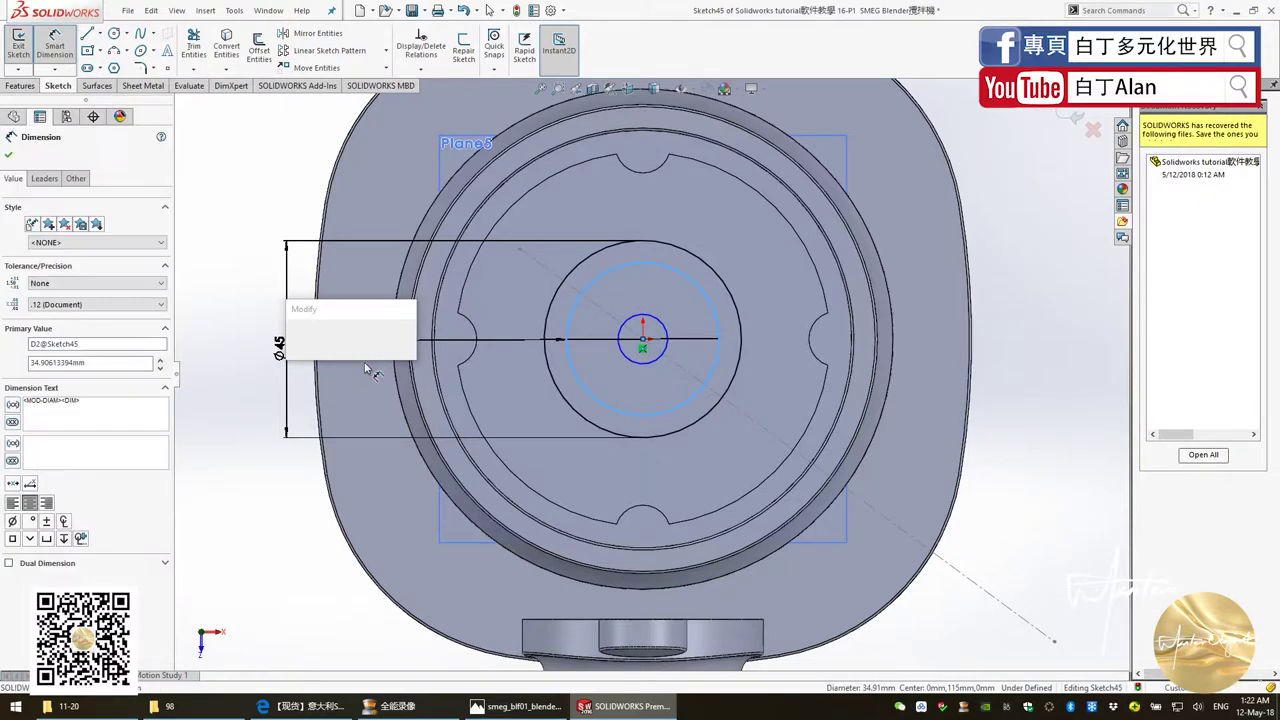
{"action": "key", "text": "Return"}
{"action": "double_click", "coordinate": [355, 336]}
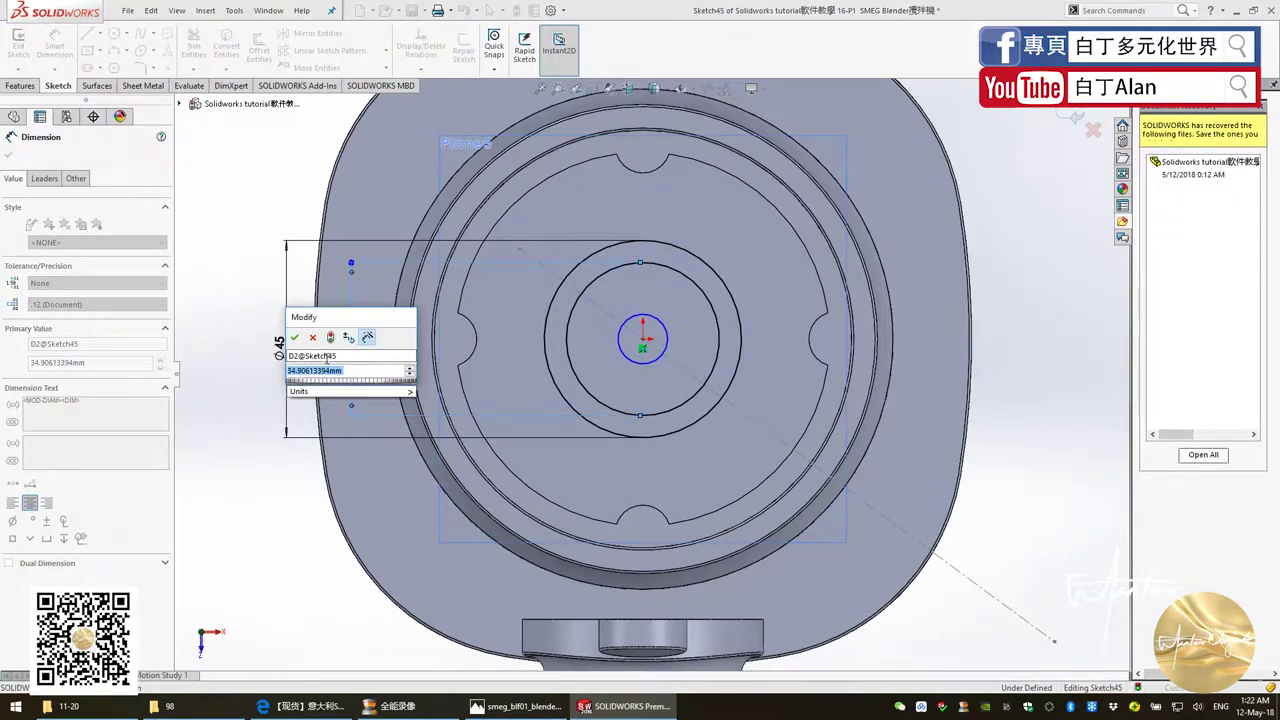
{"action": "type", "text": "43"}
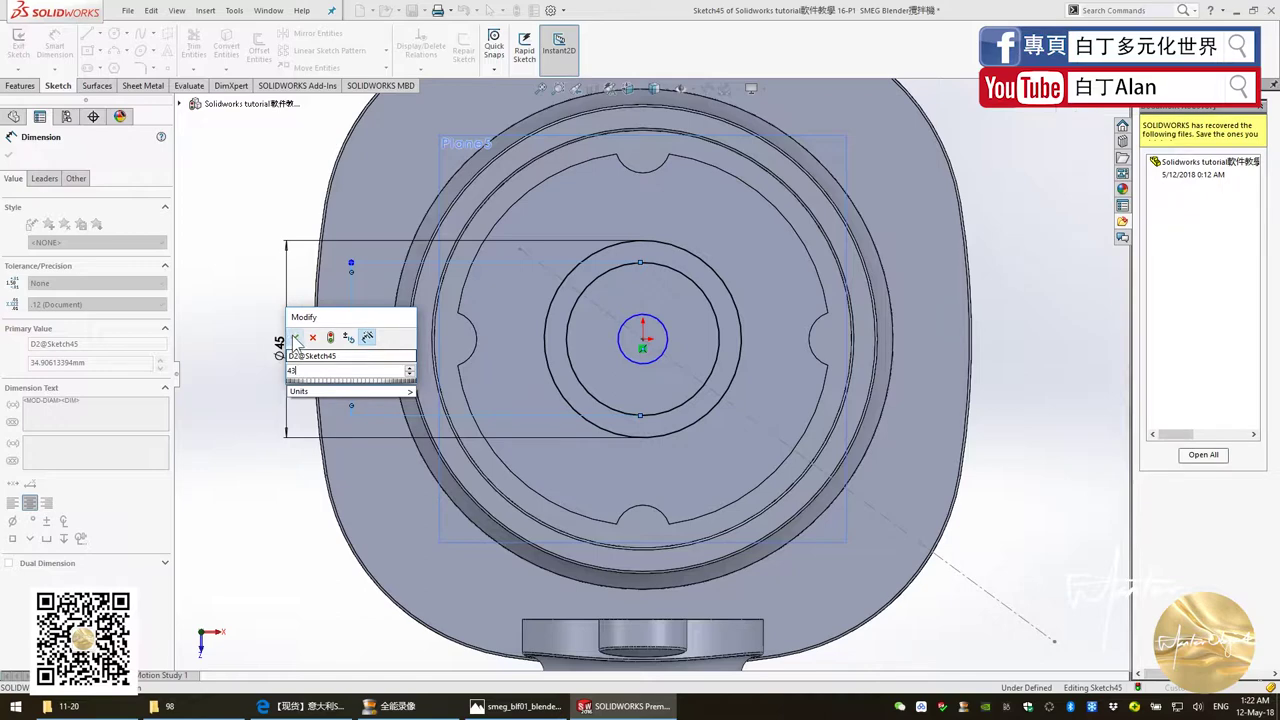
{"action": "left_click", "coordinate": [296, 340]}
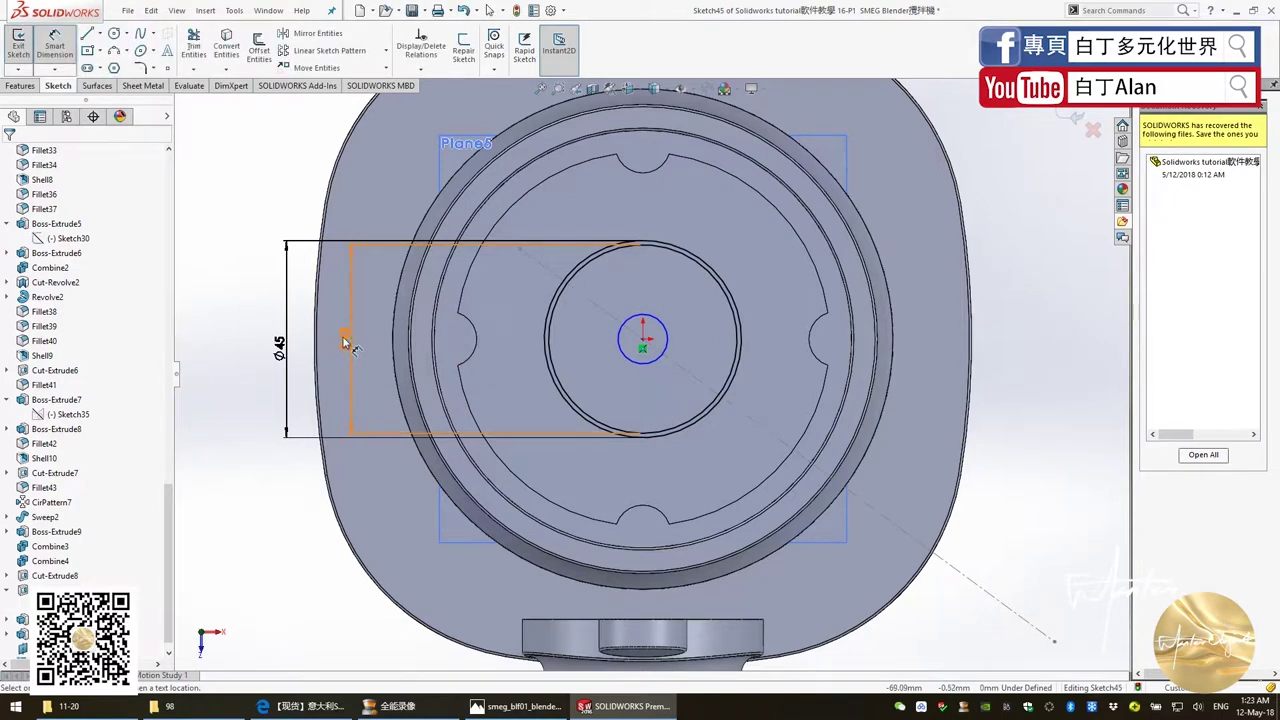
{"action": "left_click", "coordinate": [515, 714]}
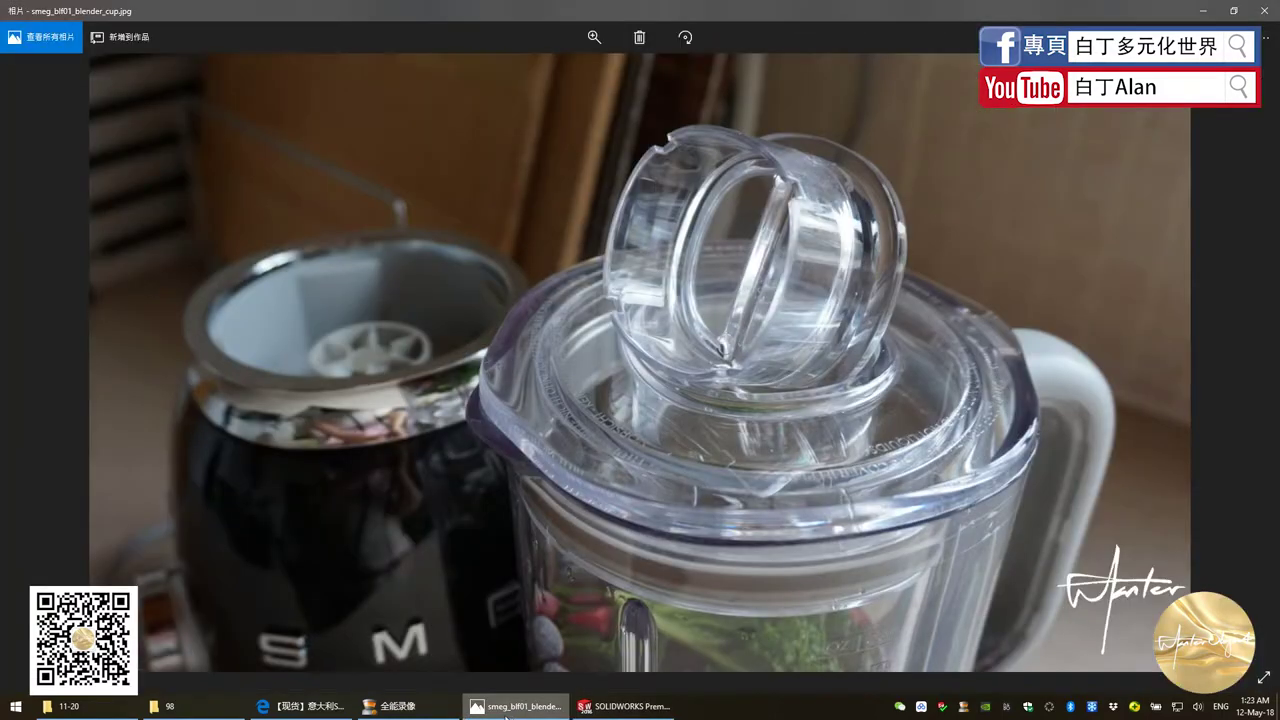
{"action": "left_click", "coordinate": [506, 714]}
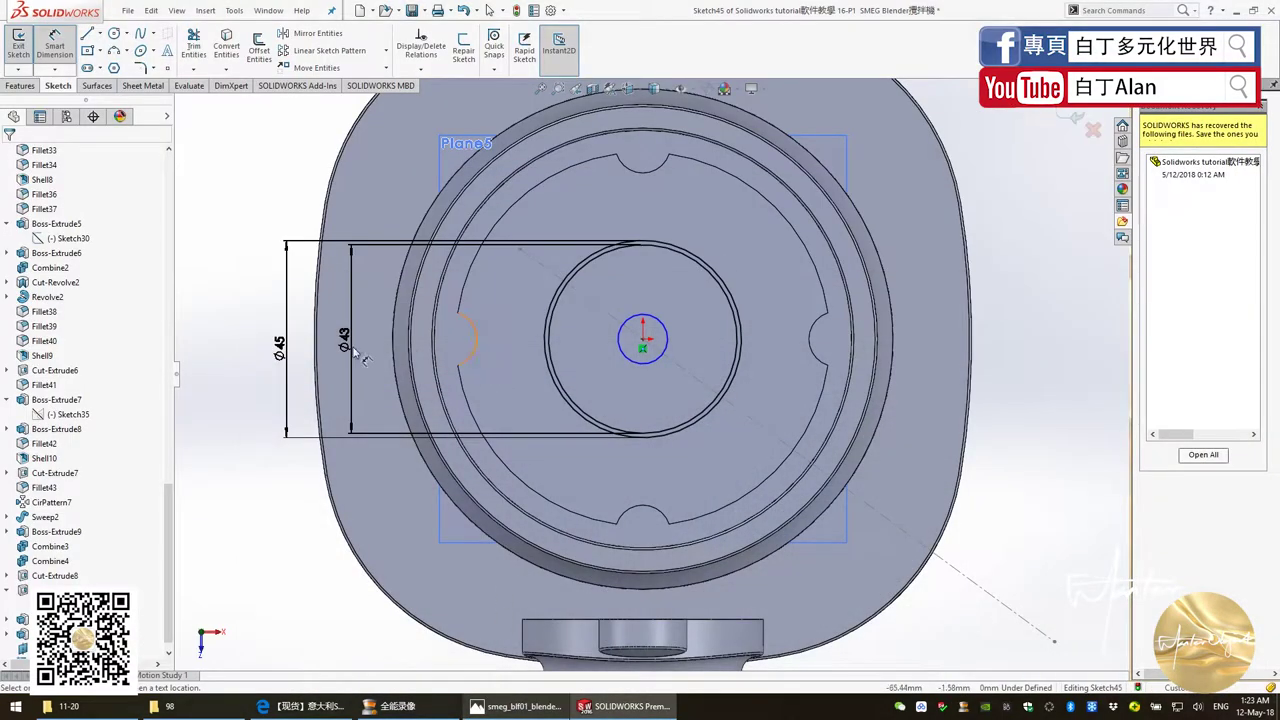
Step: Give the small centre circle a 25 mm diameter dimension
{"action": "left_click", "coordinate": [642, 340]}
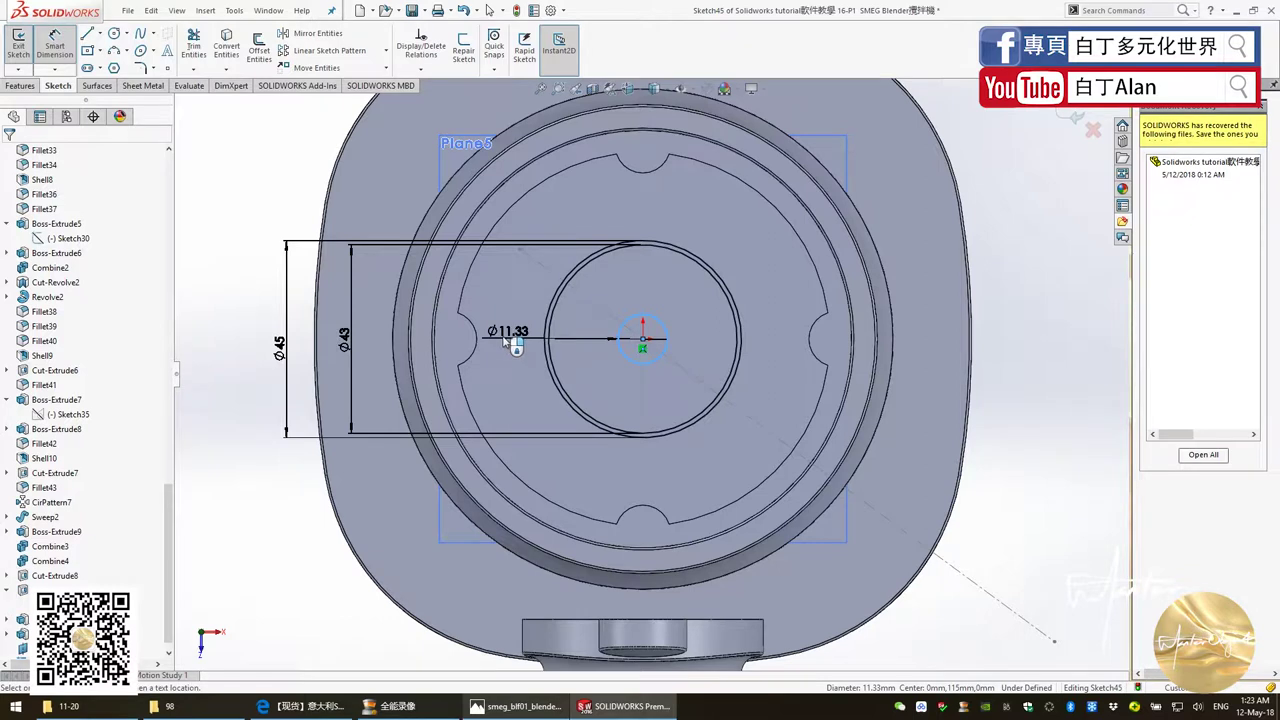
{"action": "left_click", "coordinate": [505, 340]}
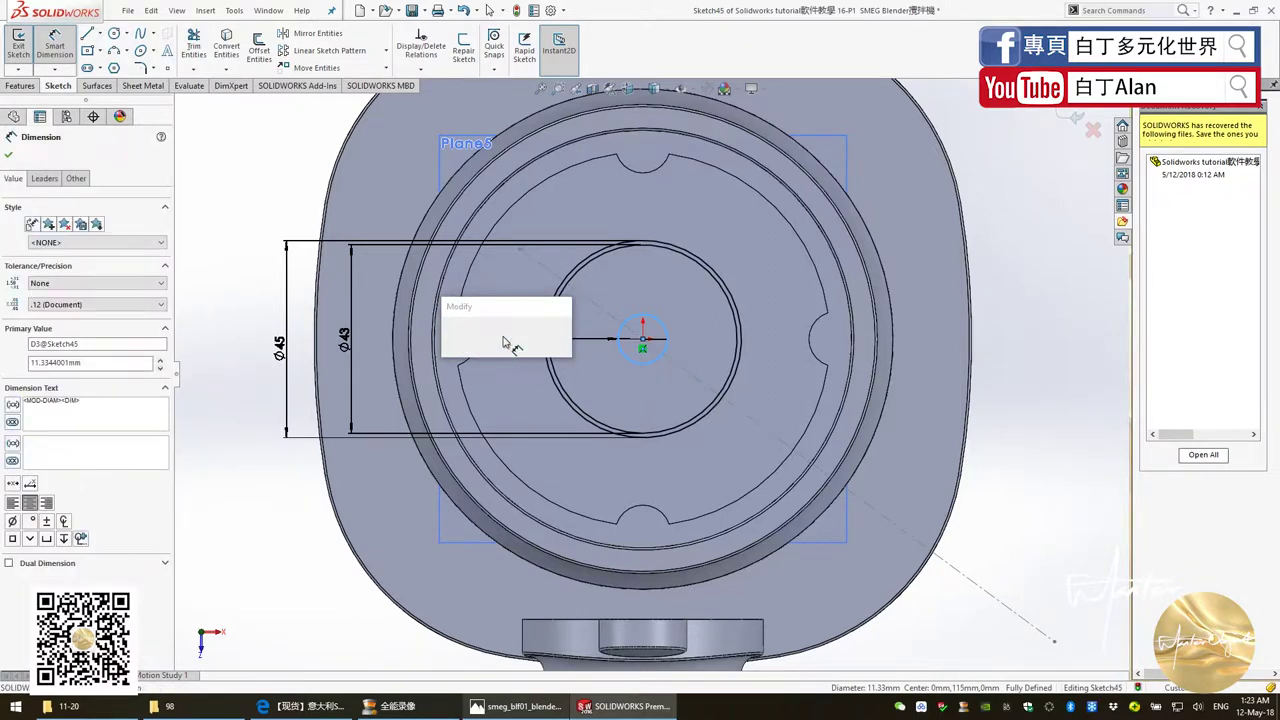
{"action": "type", "text": "25"}
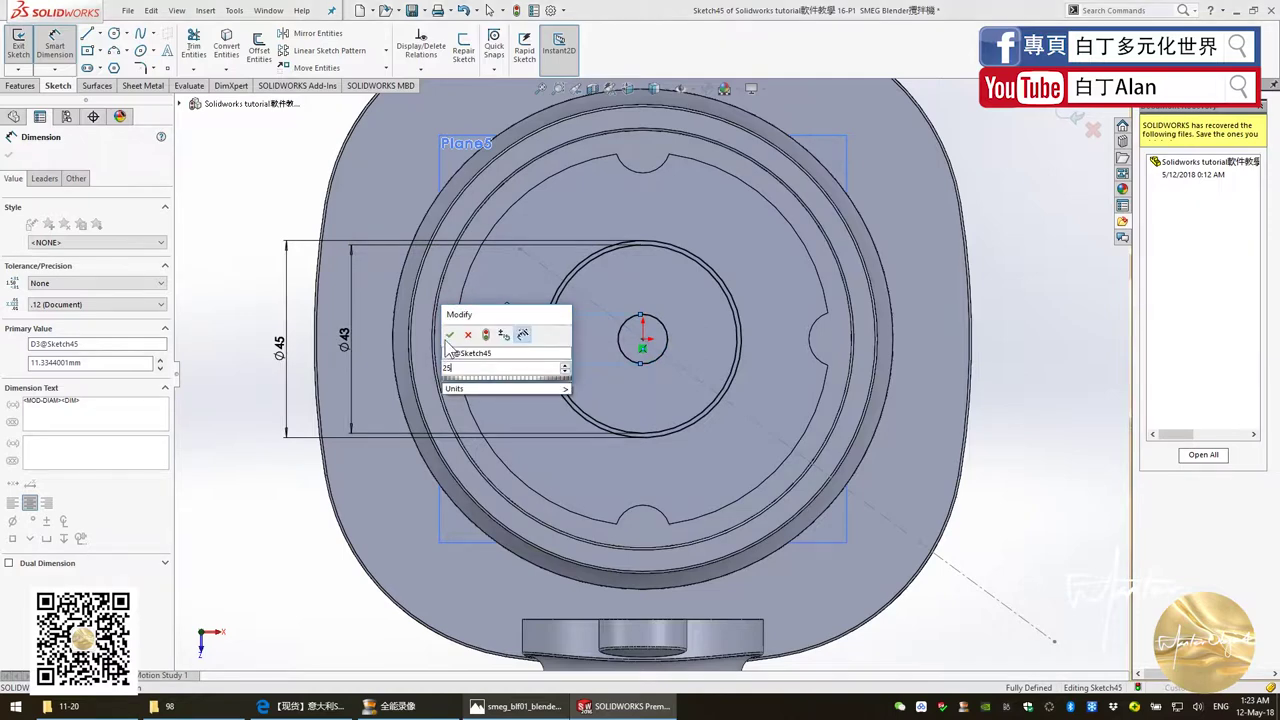
{"action": "left_click", "coordinate": [450, 336]}
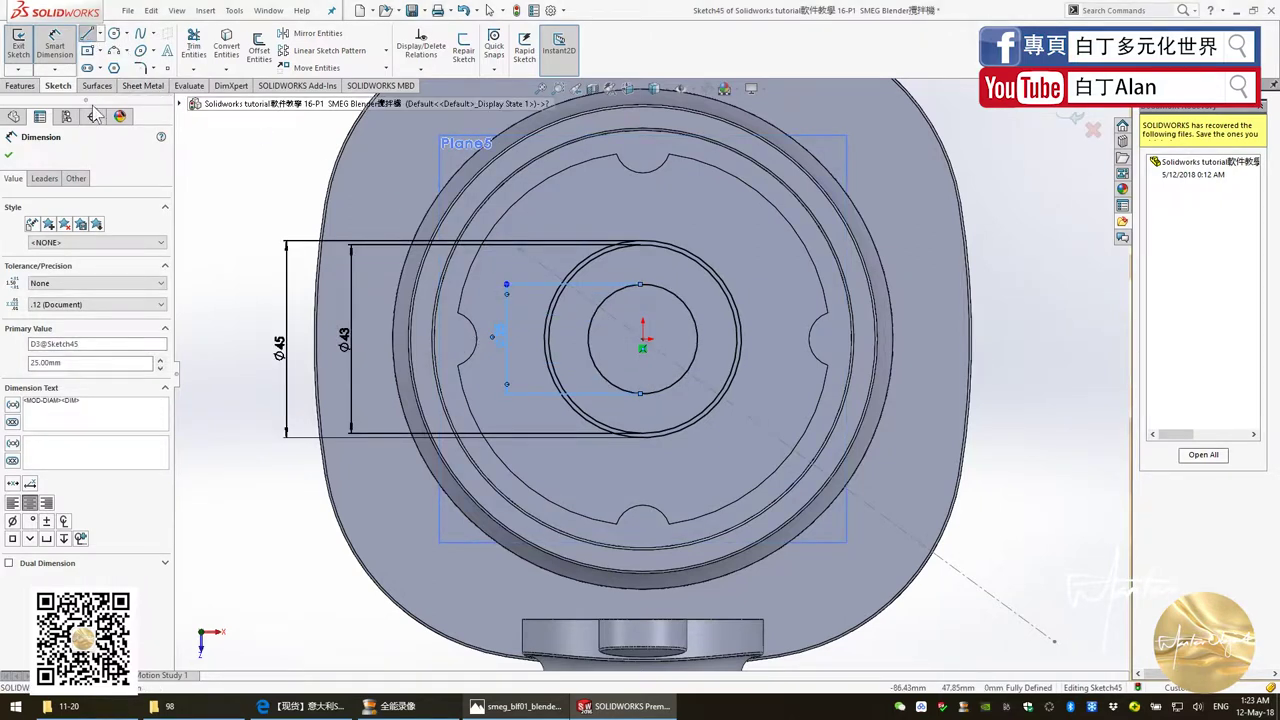
Step: Draw a narrow corner rectangle from the top of the Ø25 circle out to the Ø43 circle
{"action": "scroll", "coordinate": [714, 293], "scroll_direction": "down", "scroll_amount": 2}
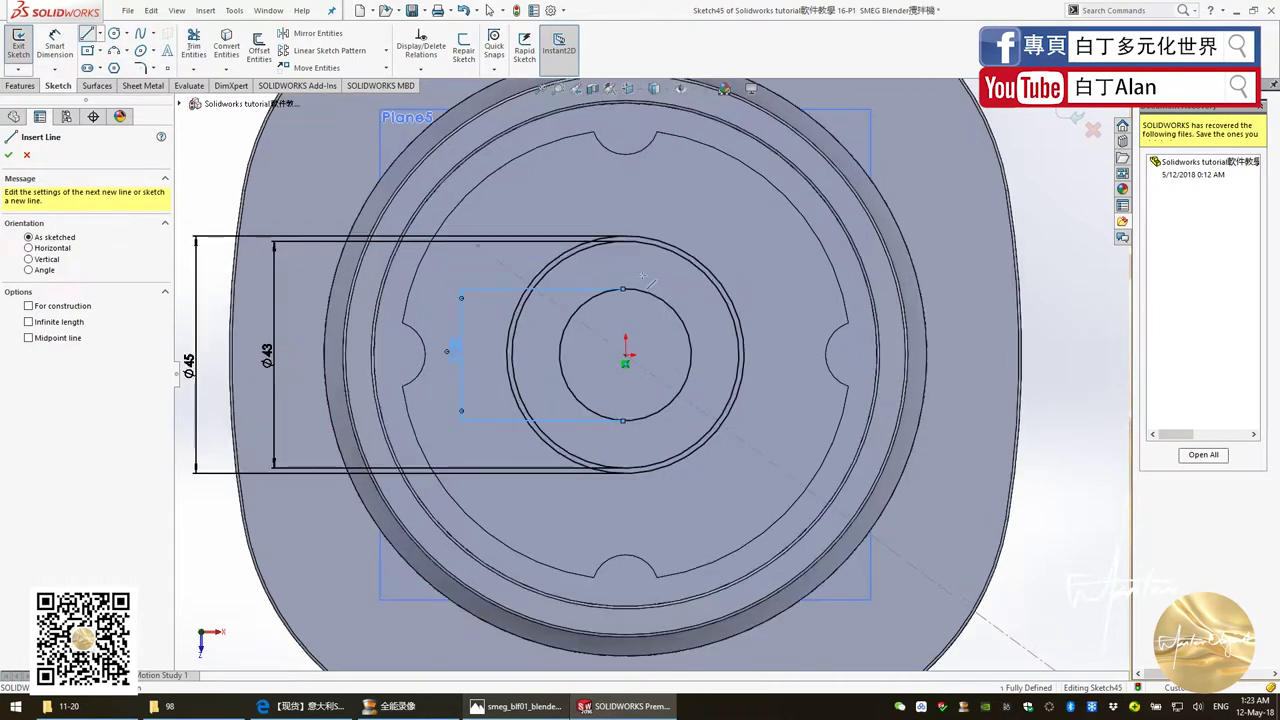
{"action": "scroll", "coordinate": [626, 258], "scroll_direction": "down", "scroll_amount": 2}
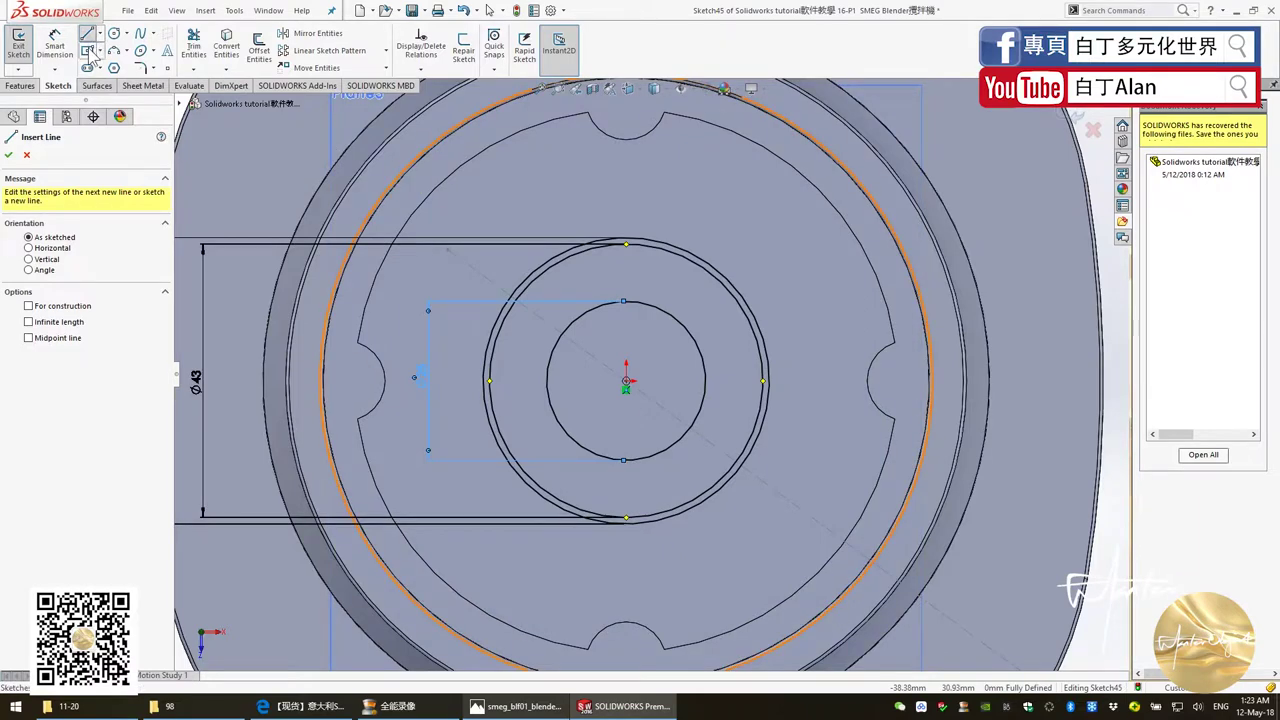
{"action": "key", "text": "Escape"}
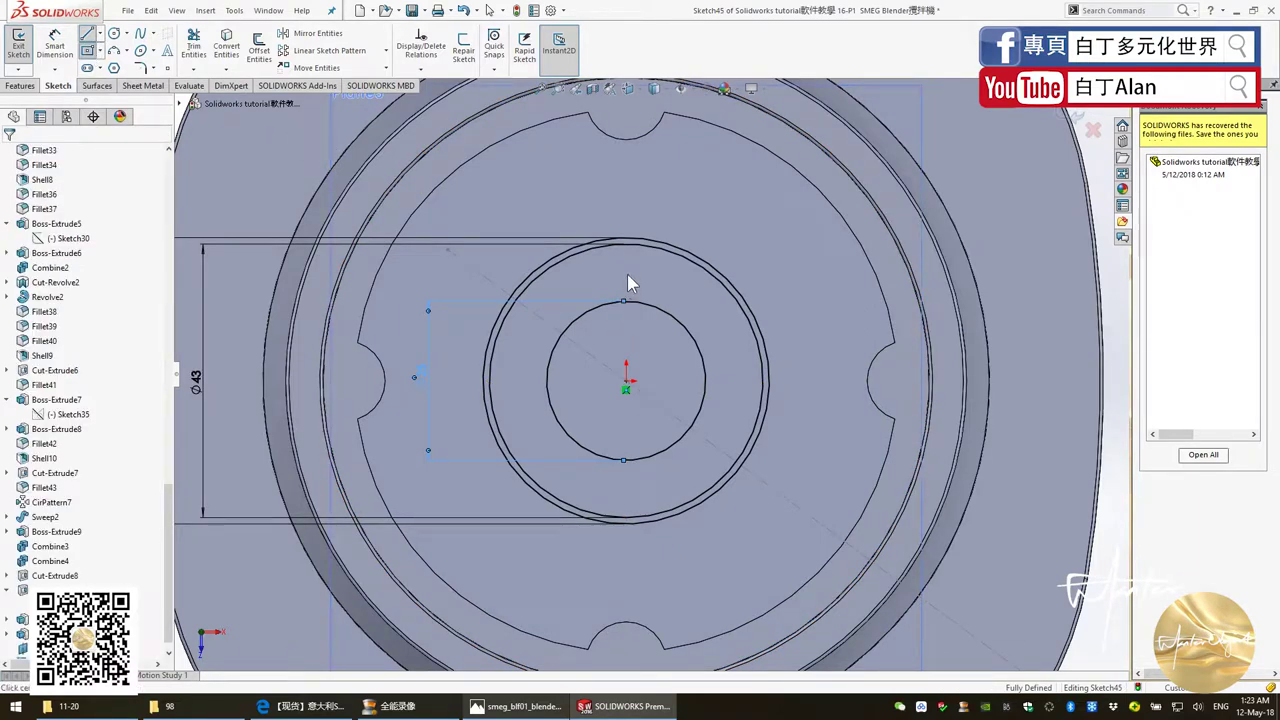
{"action": "key", "text": "r"}
{"action": "scroll", "coordinate": [630, 285], "scroll_direction": "down", "scroll_amount": 2}
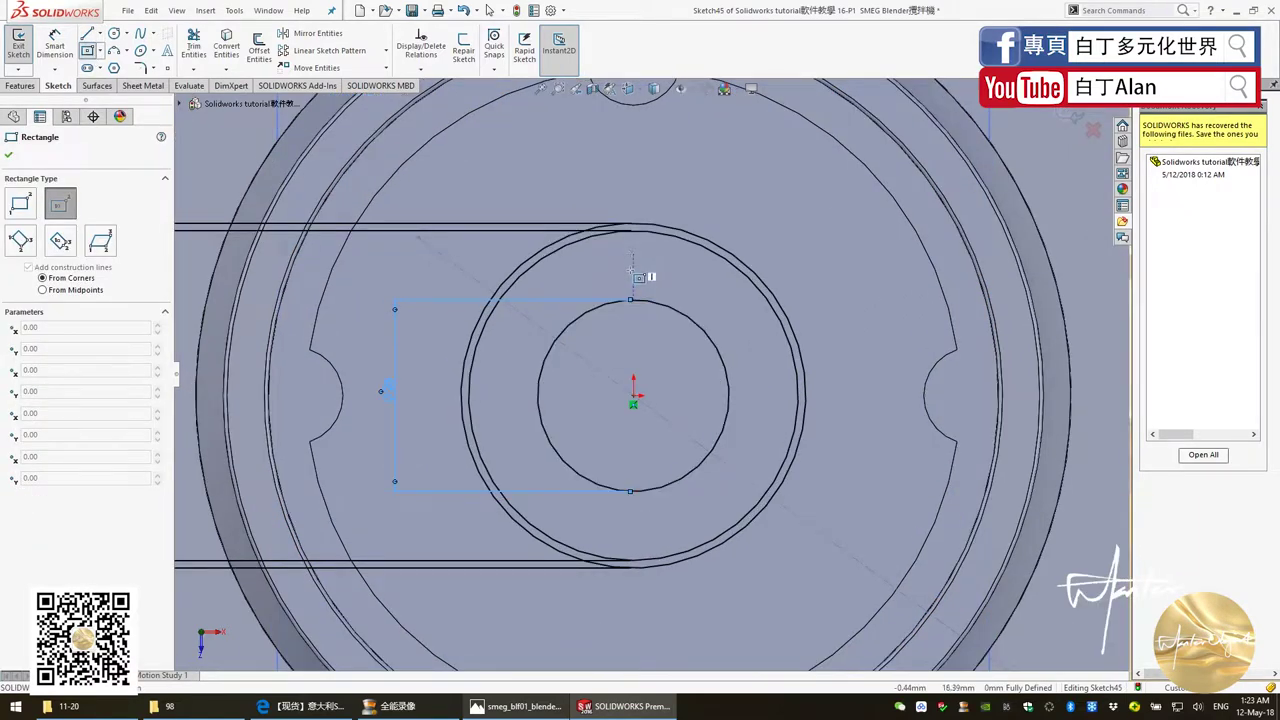
{"action": "left_click", "coordinate": [630, 299]}
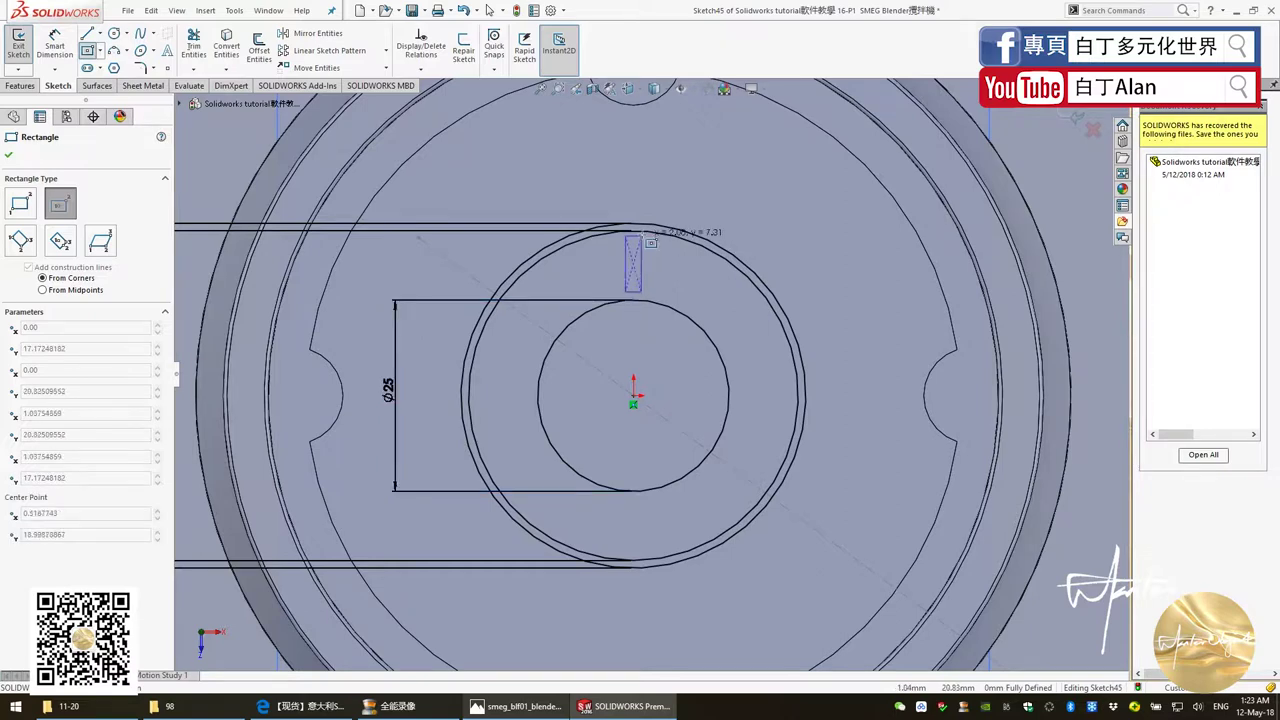
{"action": "scroll", "coordinate": [660, 245], "scroll_direction": "up", "scroll_amount": 2}
{"action": "scroll", "coordinate": [655, 272], "scroll_direction": "down", "scroll_amount": 3}
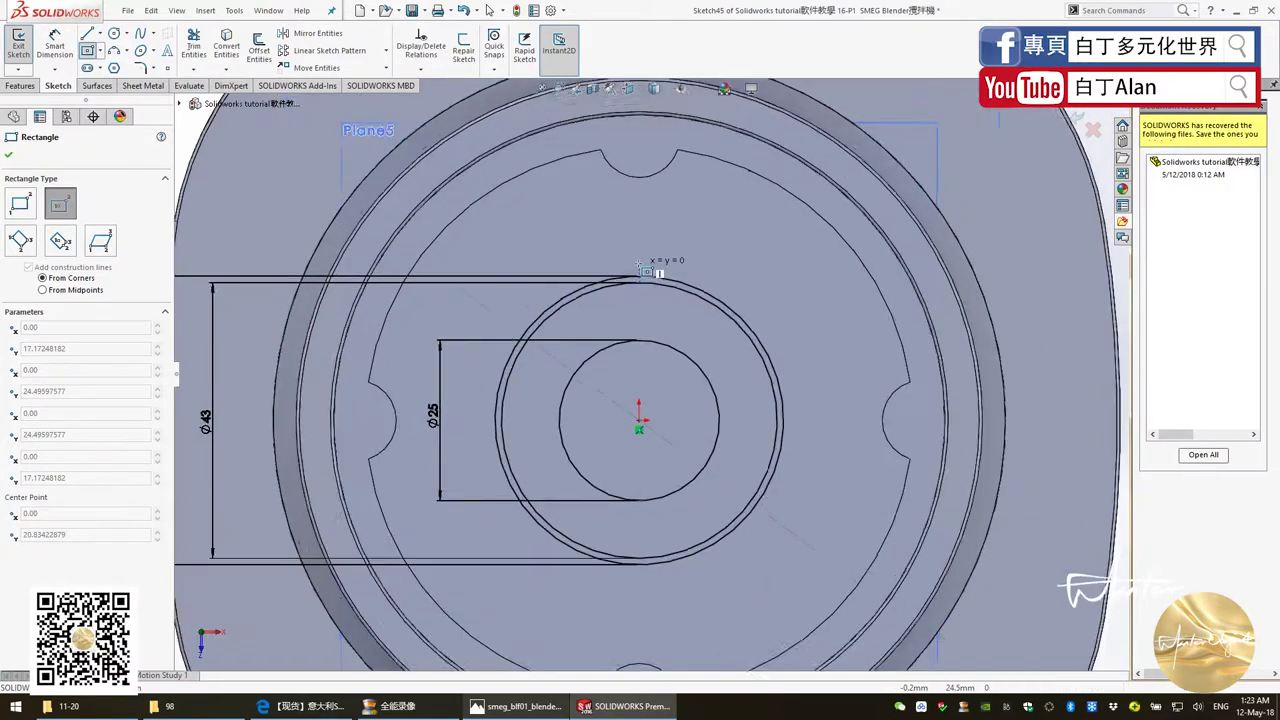
{"action": "scroll", "coordinate": [658, 280], "scroll_direction": "down", "scroll_amount": 2}
{"action": "scroll", "coordinate": [652, 320], "scroll_direction": "down", "scroll_amount": 1}
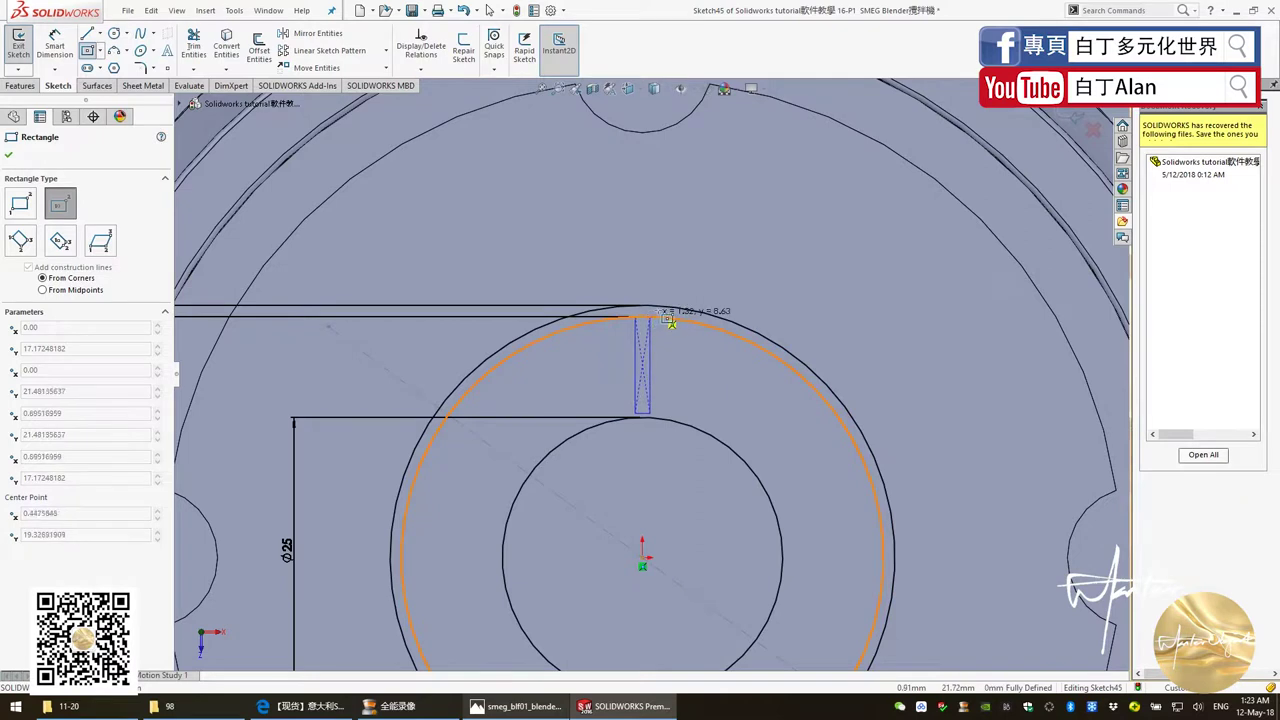
{"action": "left_click", "coordinate": [657, 309]}
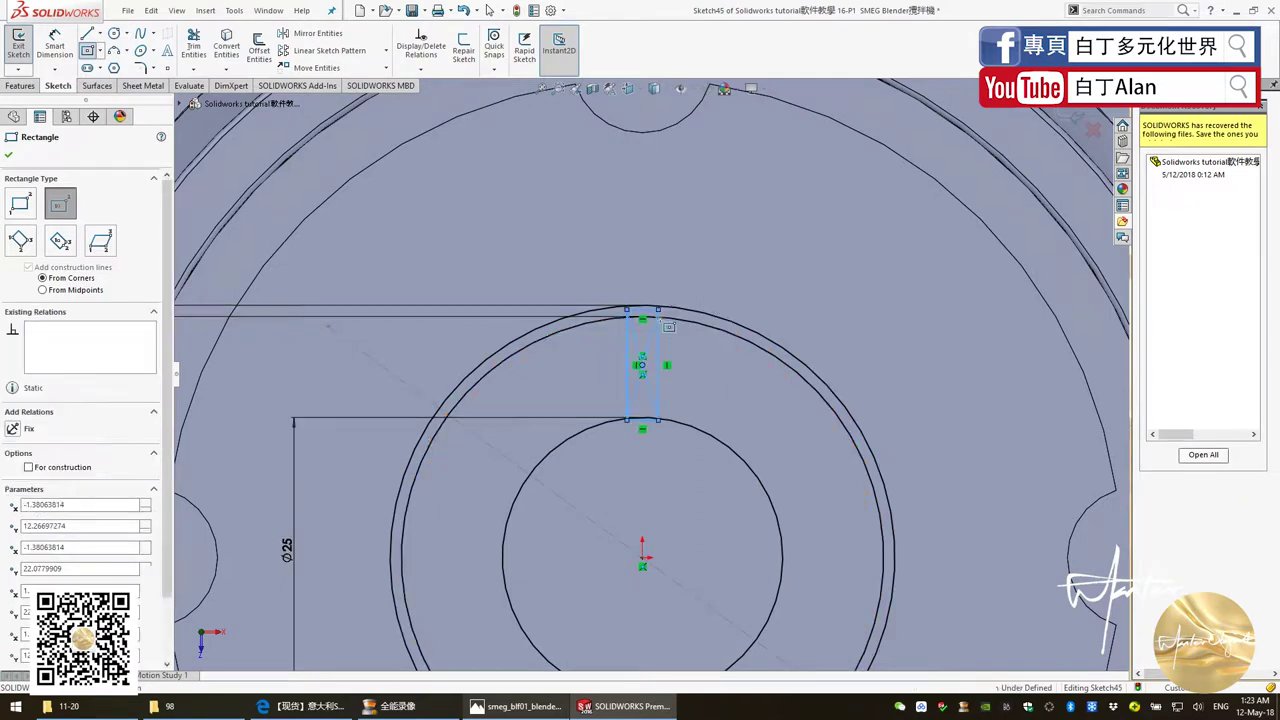
{"action": "left_click", "coordinate": [50, 48]}
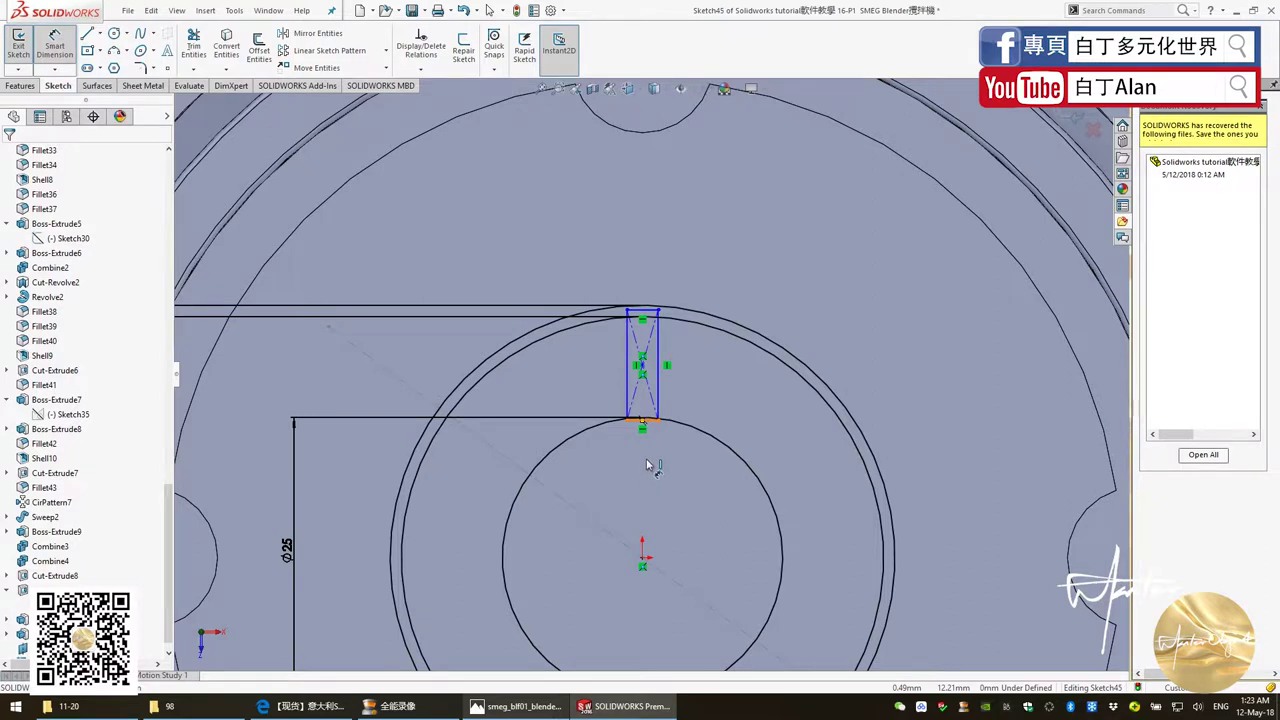
Step: Dimension the spoke rectangle's width to 4 mm
{"action": "left_click", "coordinate": [642, 419]}
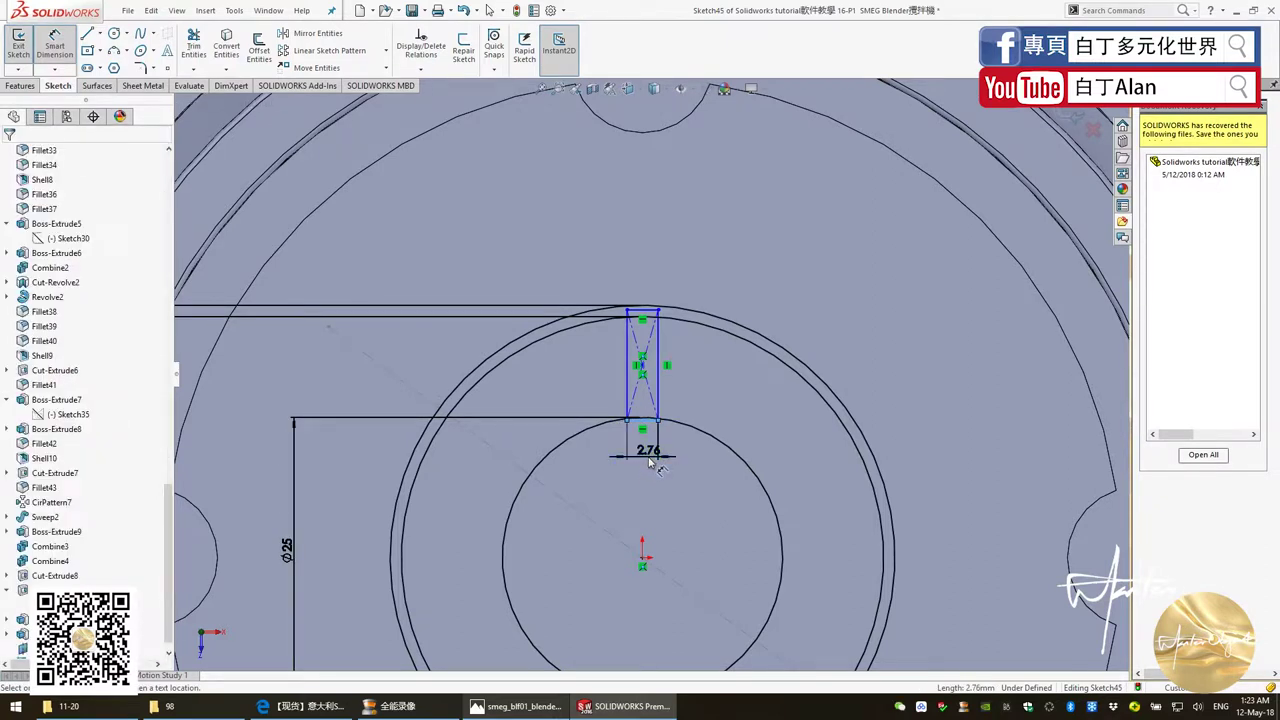
{"action": "left_click", "coordinate": [648, 461]}
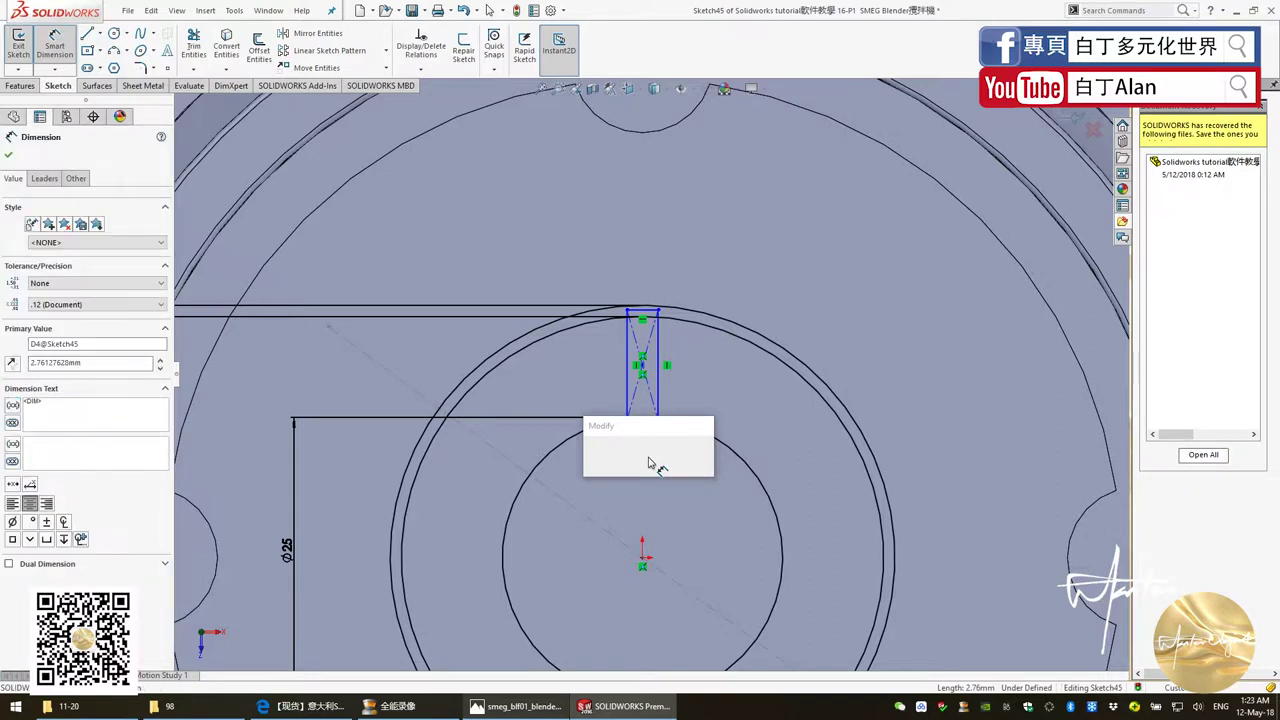
{"action": "type", "text": "2"}
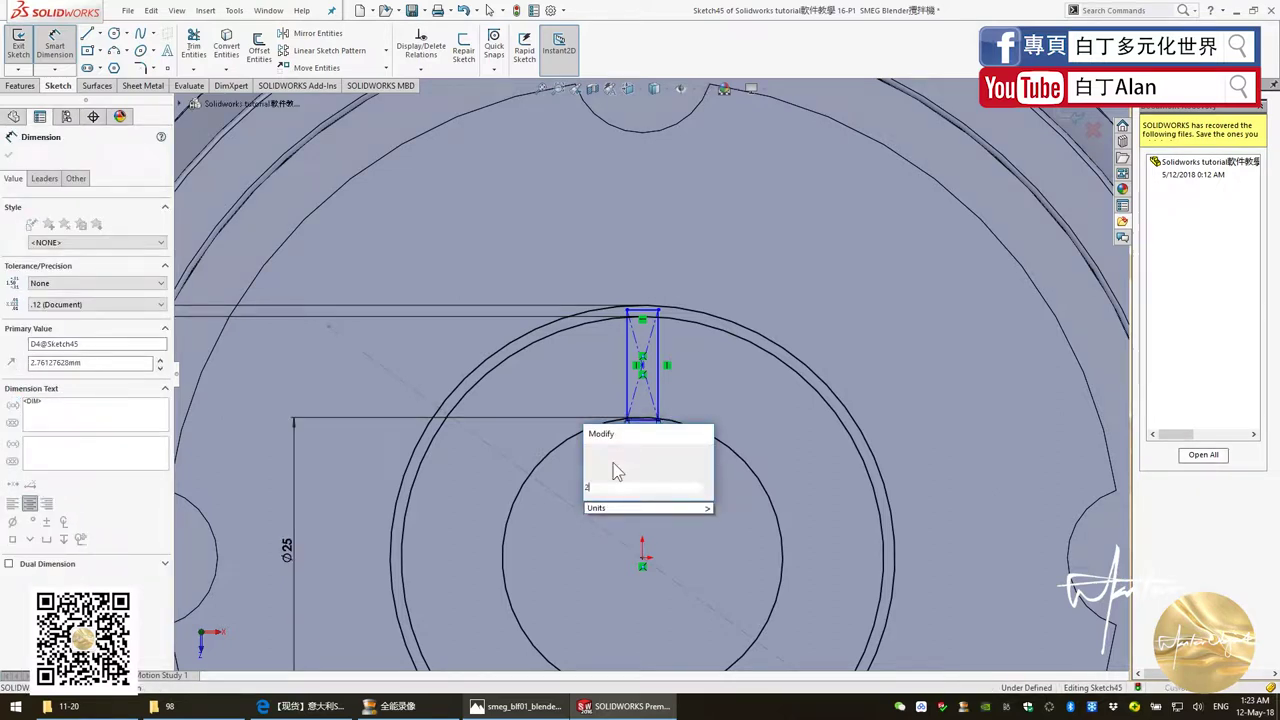
{"action": "key", "text": "BackSpace"}
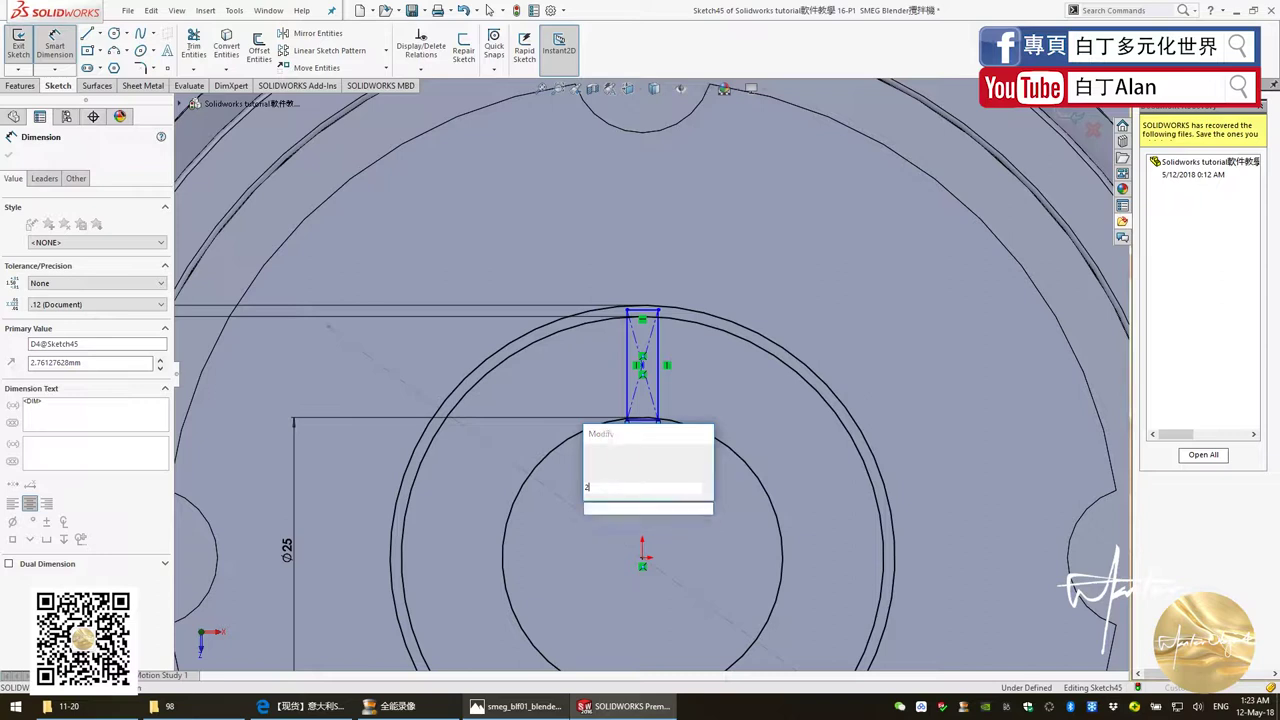
{"action": "type", "text": "4"}
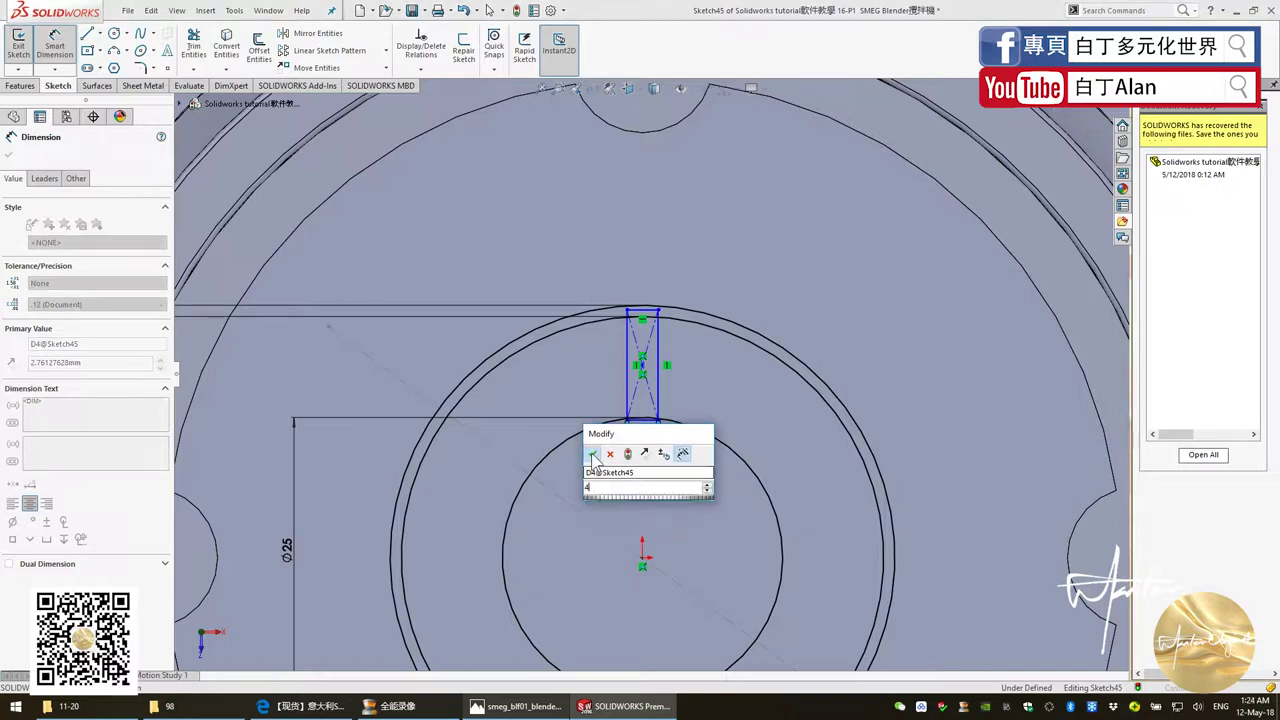
{"action": "left_click", "coordinate": [592, 455]}
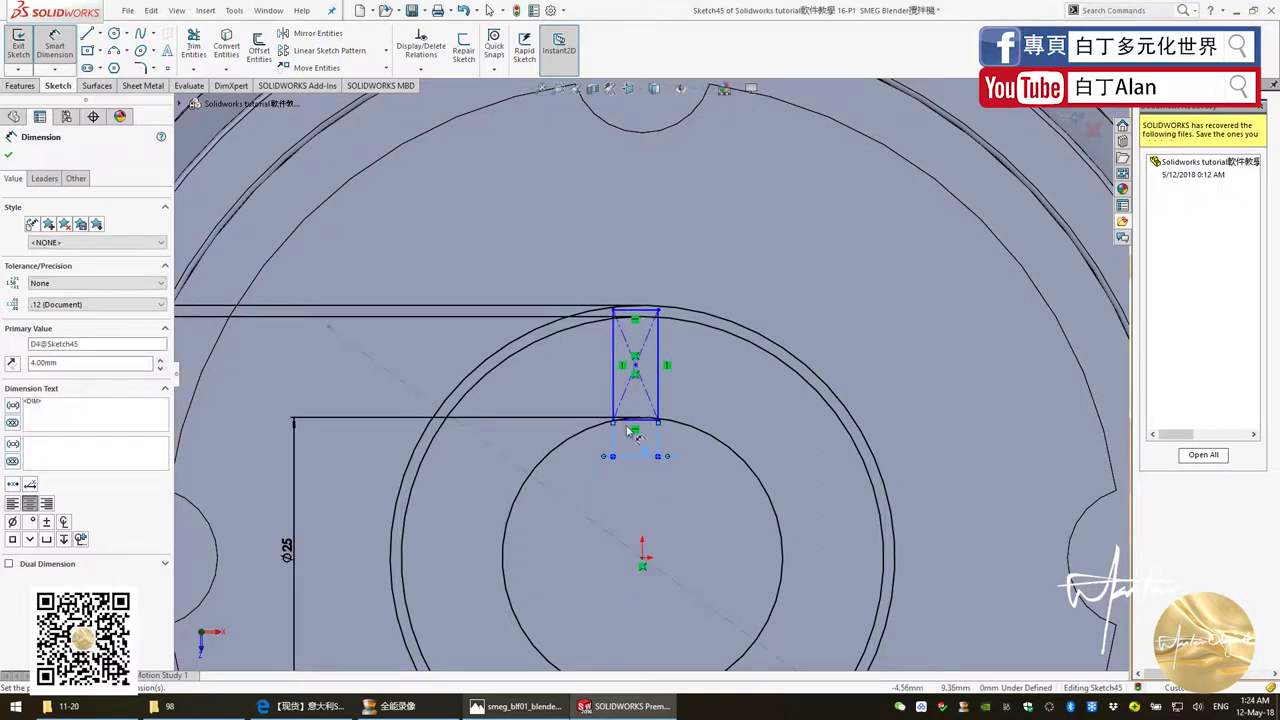
Step: Add a Vertical relation between the rectangle's centre point and the sketch origin
{"action": "scroll", "coordinate": [643, 438], "scroll_direction": "down", "scroll_amount": 3}
{"action": "scroll", "coordinate": [645, 430], "scroll_direction": "down", "scroll_amount": 1}
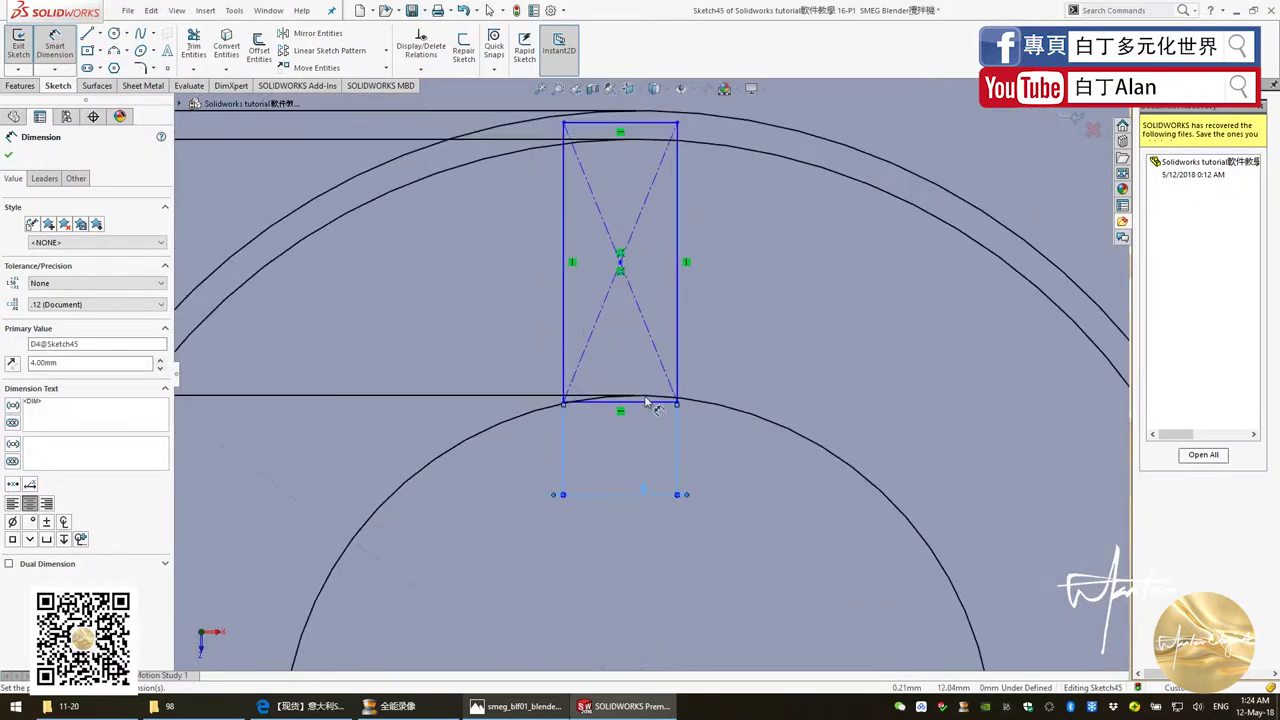
{"action": "scroll", "coordinate": [650, 400], "scroll_direction": "down", "scroll_amount": 2}
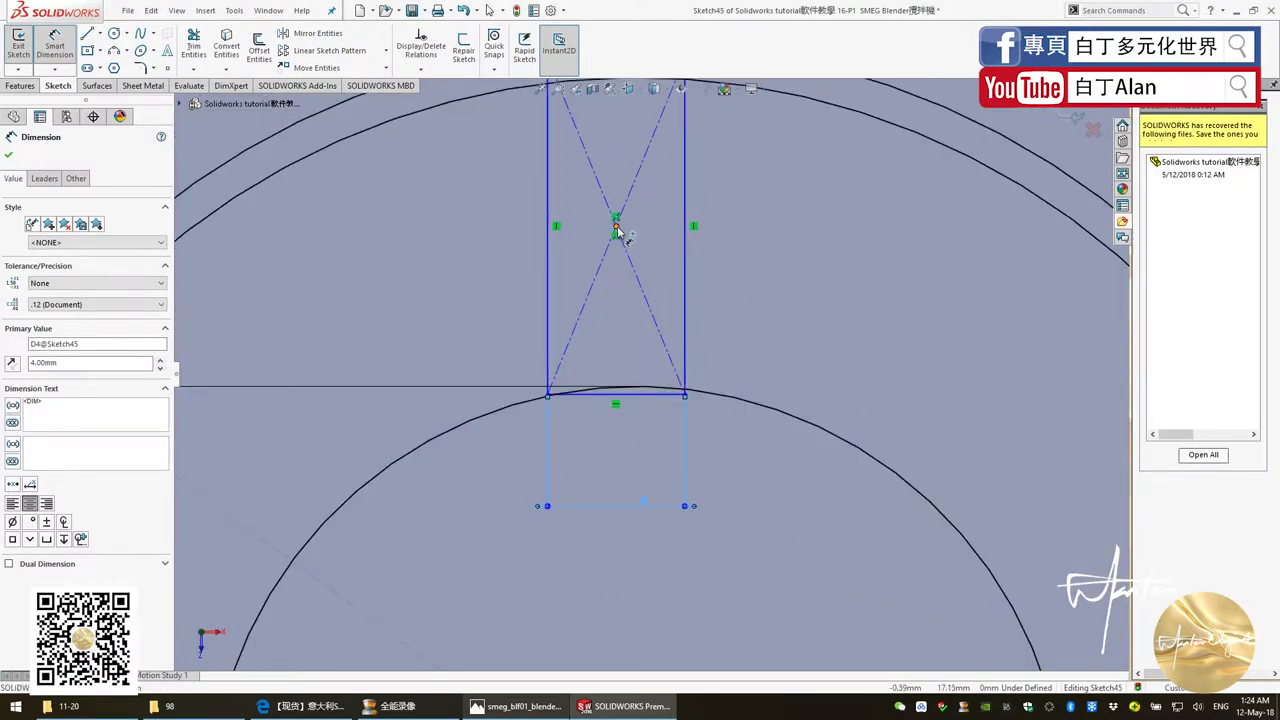
{"action": "left_click", "coordinate": [665, 350]}
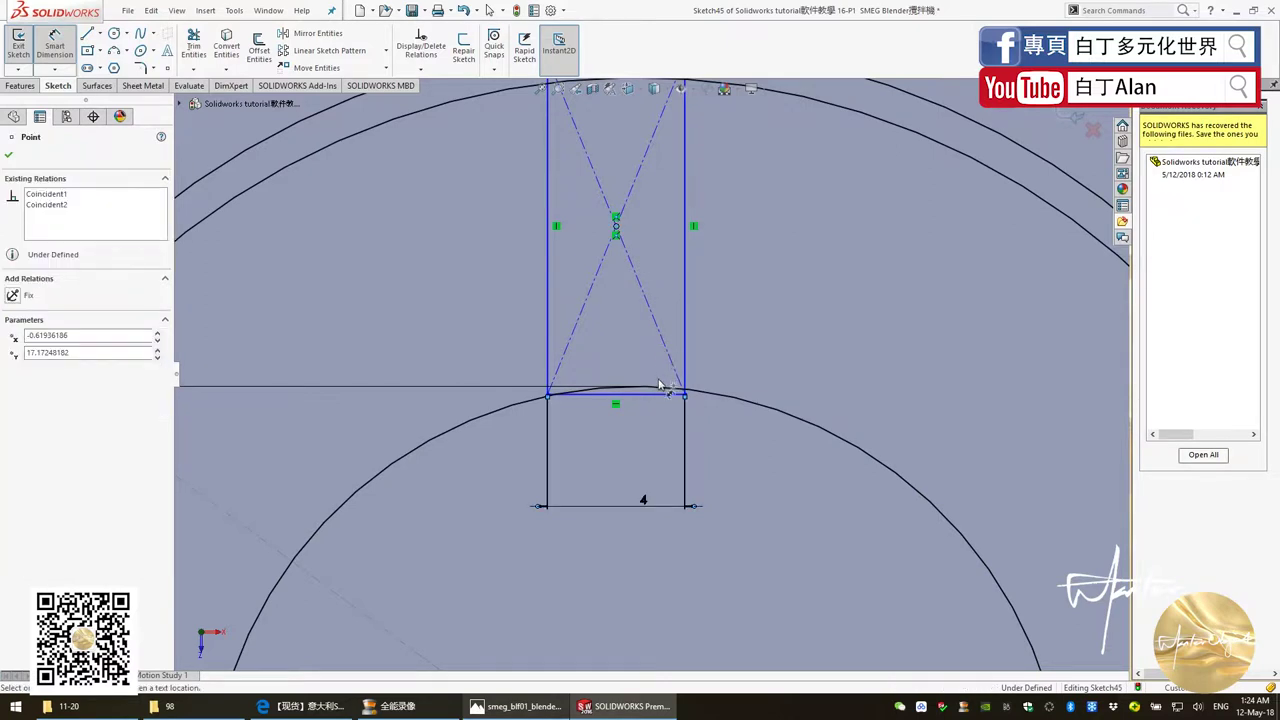
{"action": "scroll", "coordinate": [655, 400], "scroll_direction": "up", "scroll_amount": 2}
{"action": "scroll", "coordinate": [640, 505], "scroll_direction": "up", "scroll_amount": 1}
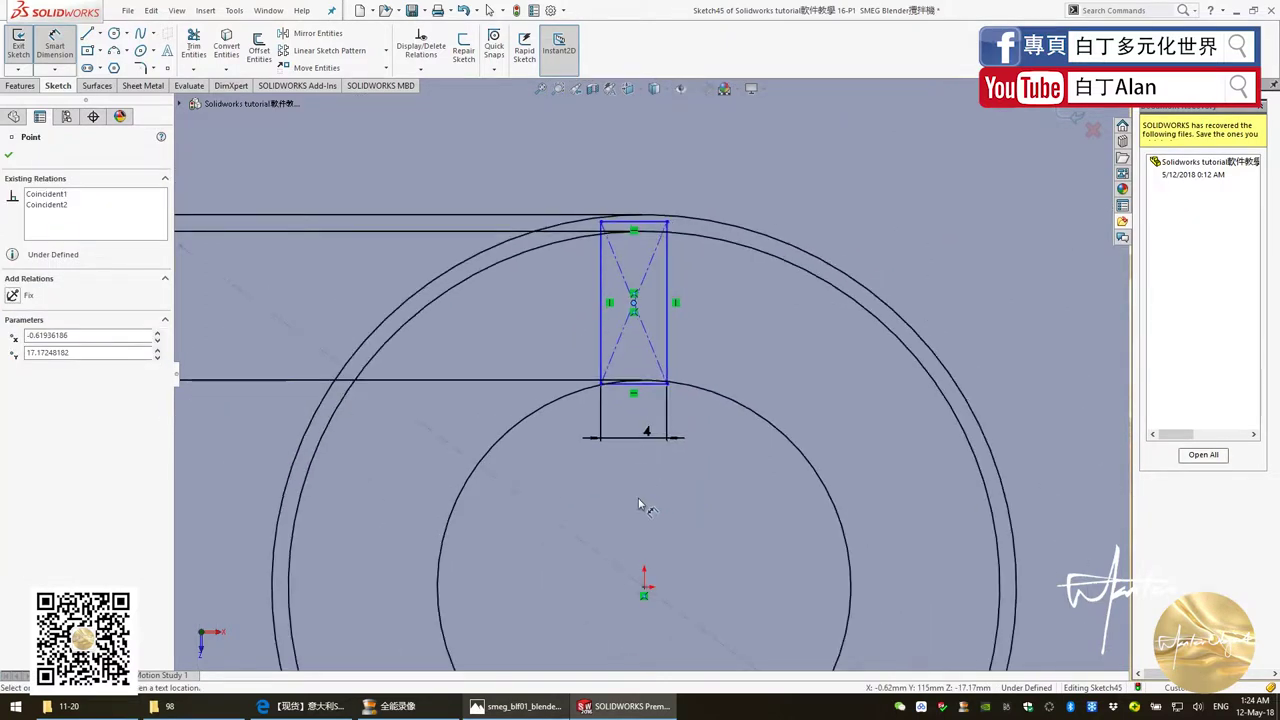
{"action": "left_click", "coordinate": [644, 588]}
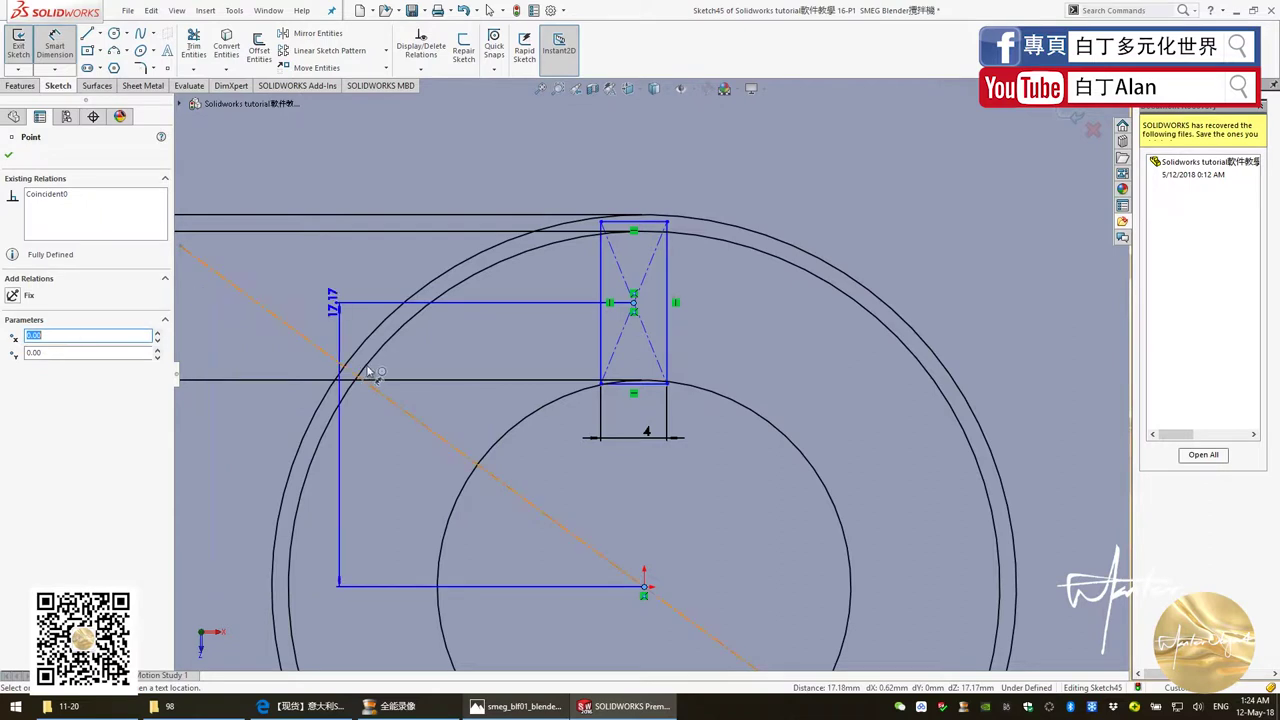
{"action": "key", "text": "Escape"}
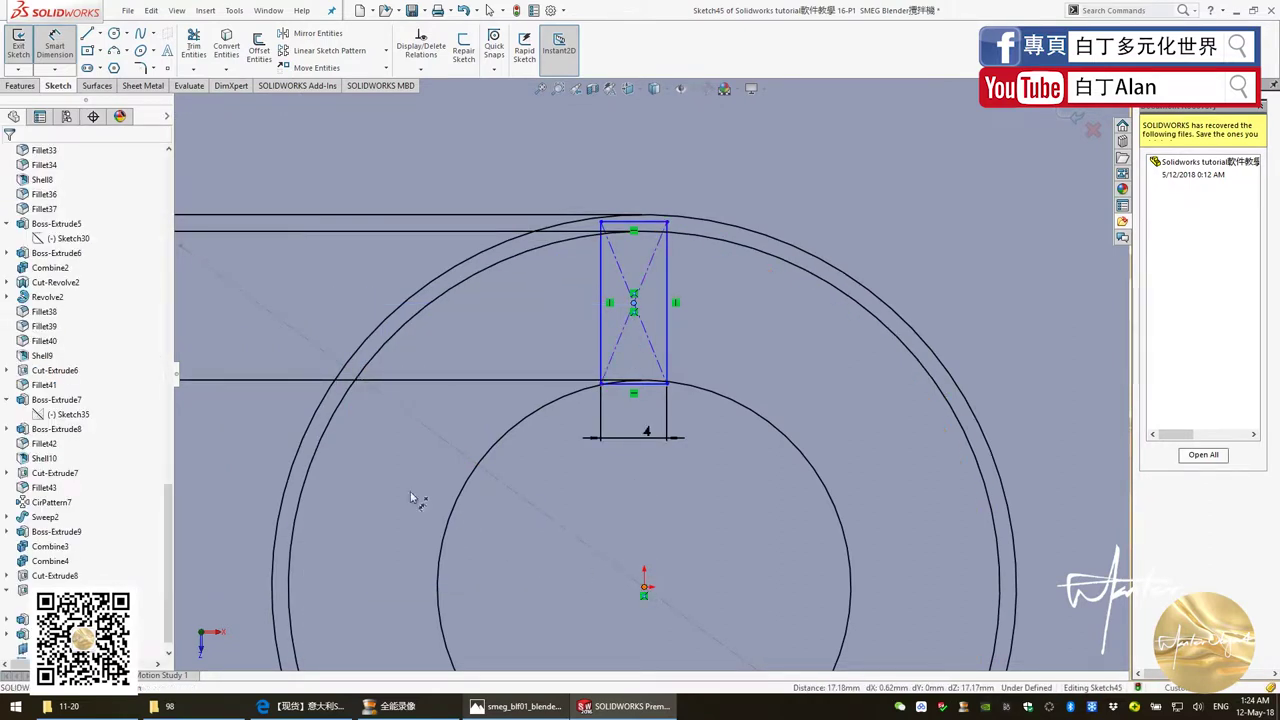
{"action": "left_click", "coordinate": [255, 442]}
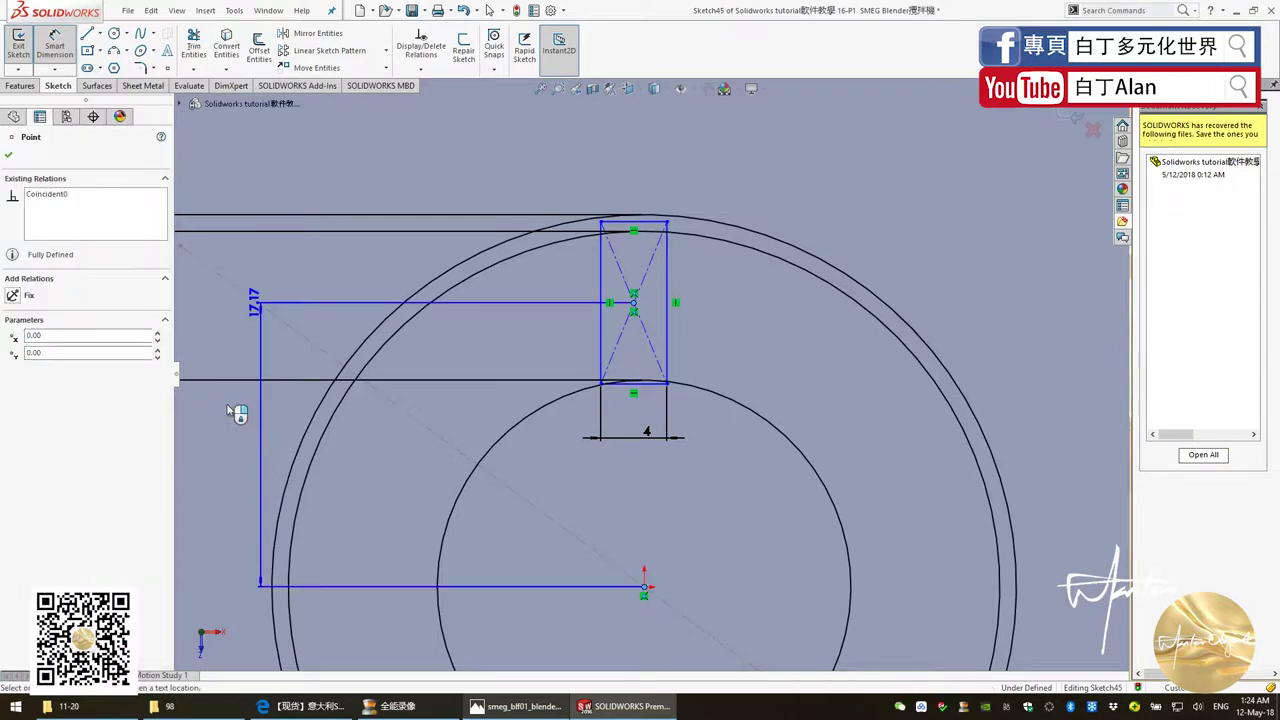
{"action": "key", "text": "Escape"}
{"action": "key", "text": "Escape"}
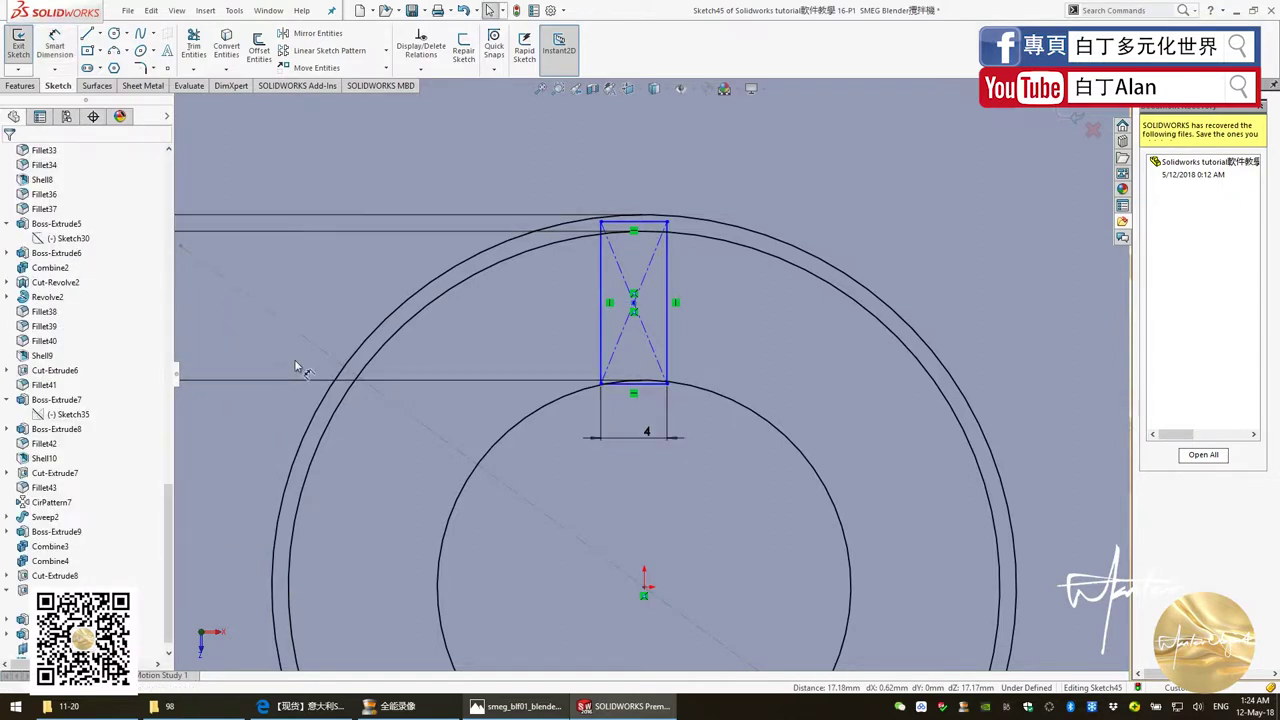
{"action": "left_click", "coordinate": [633, 303]}
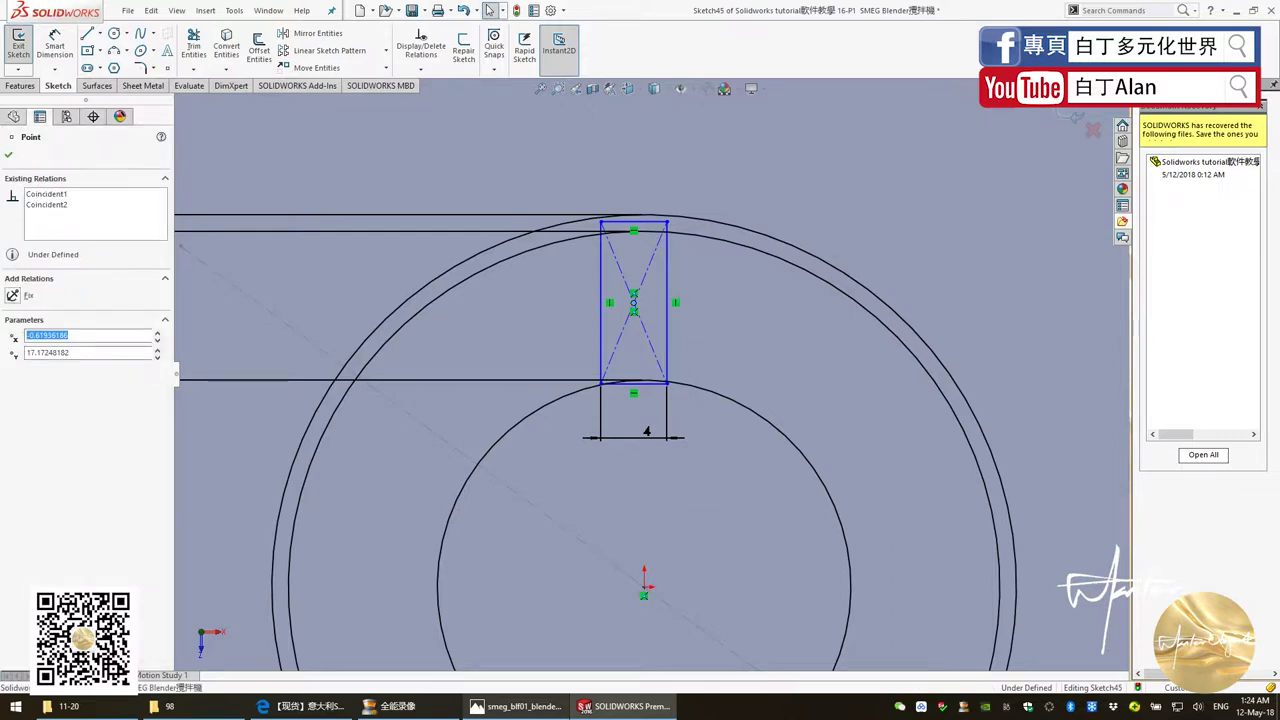
{"action": "left_click", "coordinate": [590, 580], "text": "ctrl"}
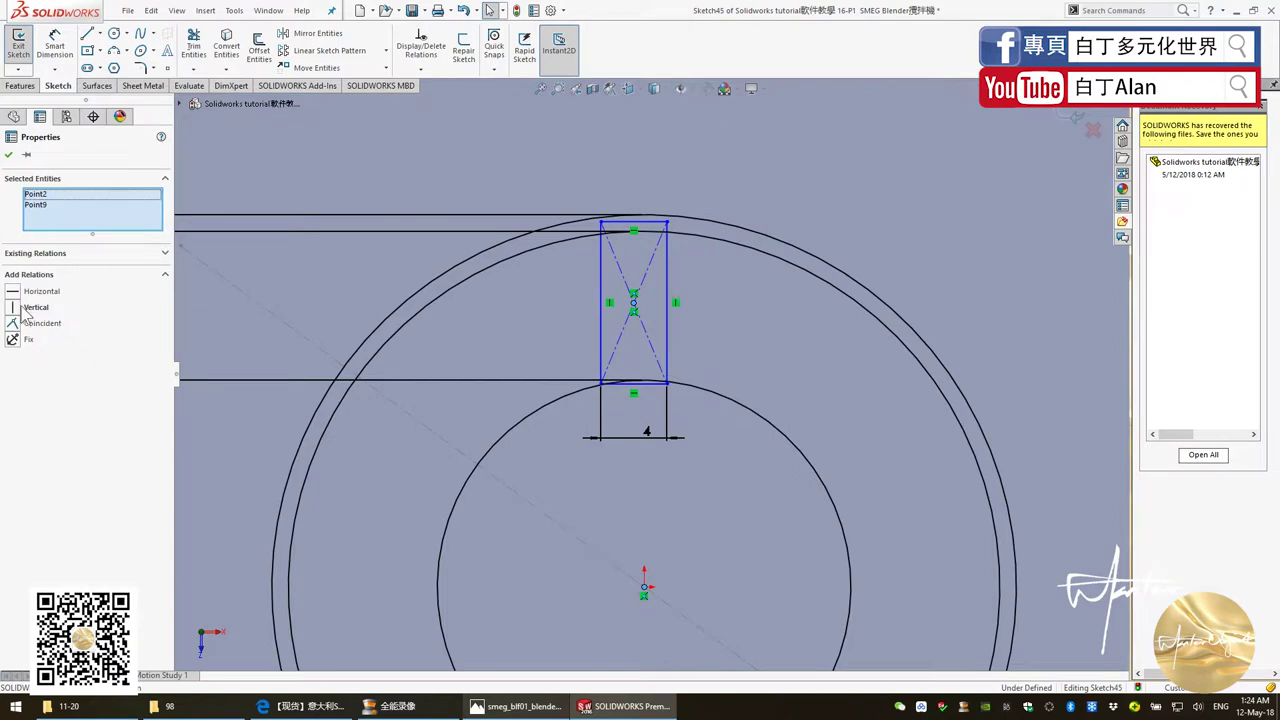
{"action": "left_click", "coordinate": [30, 308]}
{"action": "left_click", "coordinate": [499, 407]}
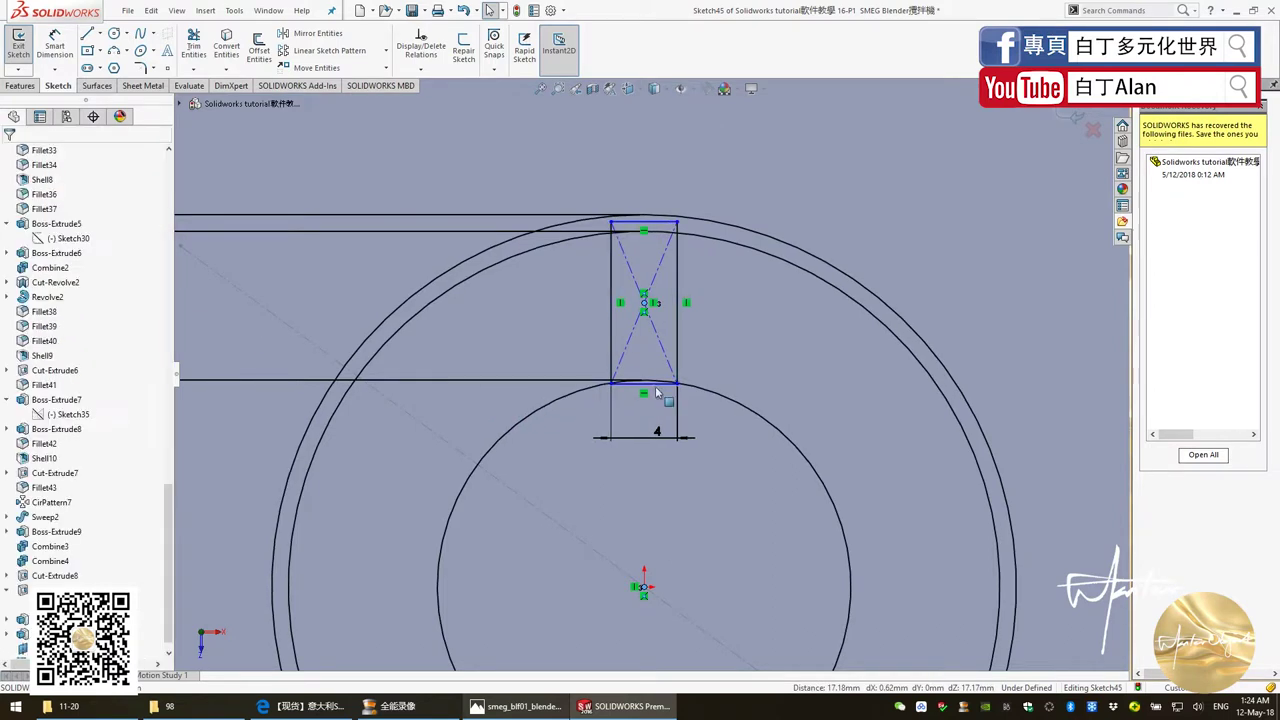
{"action": "scroll", "coordinate": [656, 388], "scroll_direction": "down", "scroll_amount": 3}
{"action": "scroll", "coordinate": [659, 372], "scroll_direction": "up", "scroll_amount": 2}
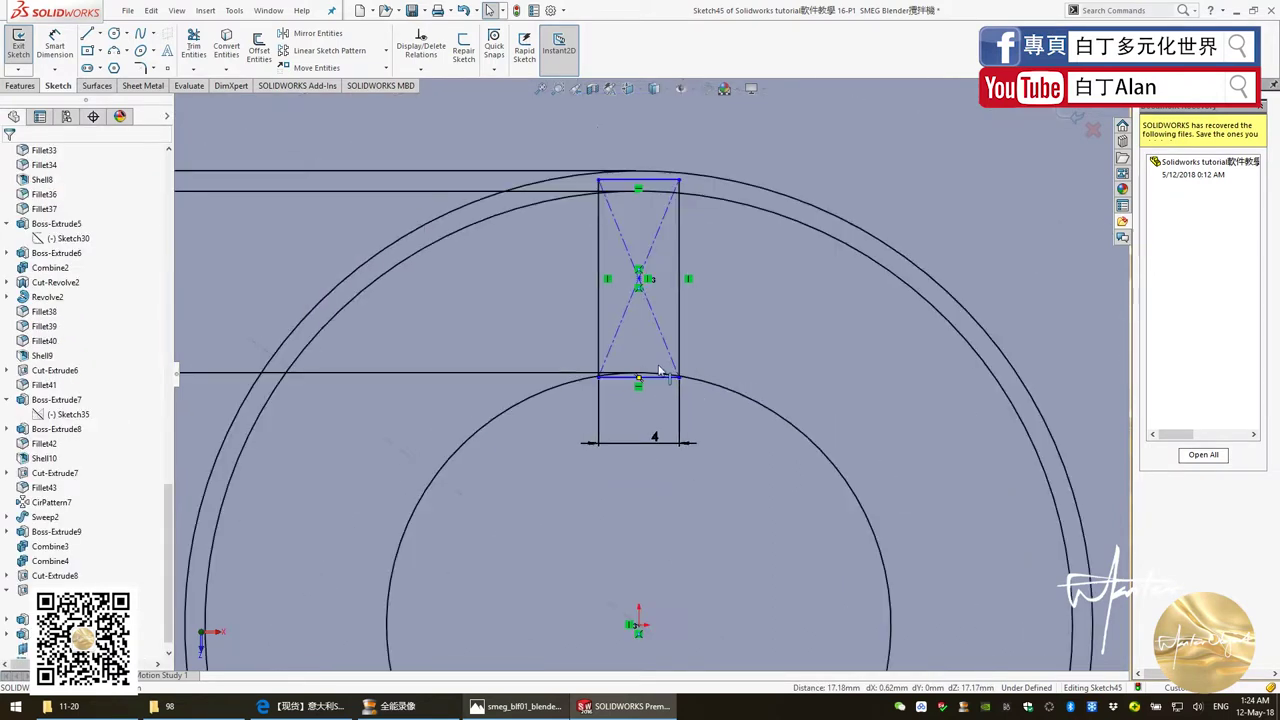
Step: Power-trim the rectangle's top and bottom edges, leaving only its two side lines
{"action": "left_click", "coordinate": [259, 50]}
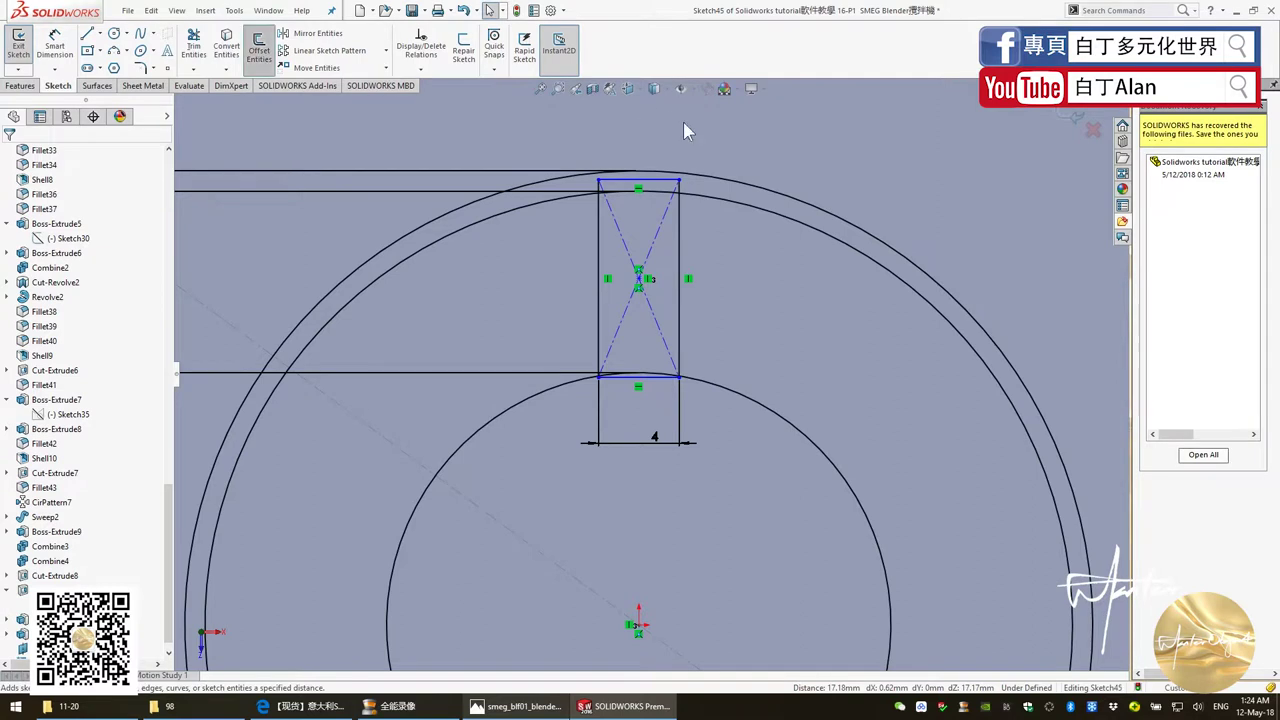
{"action": "left_click", "coordinate": [195, 47]}
{"action": "scroll", "coordinate": [600, 185], "scroll_direction": "down", "scroll_amount": 2}
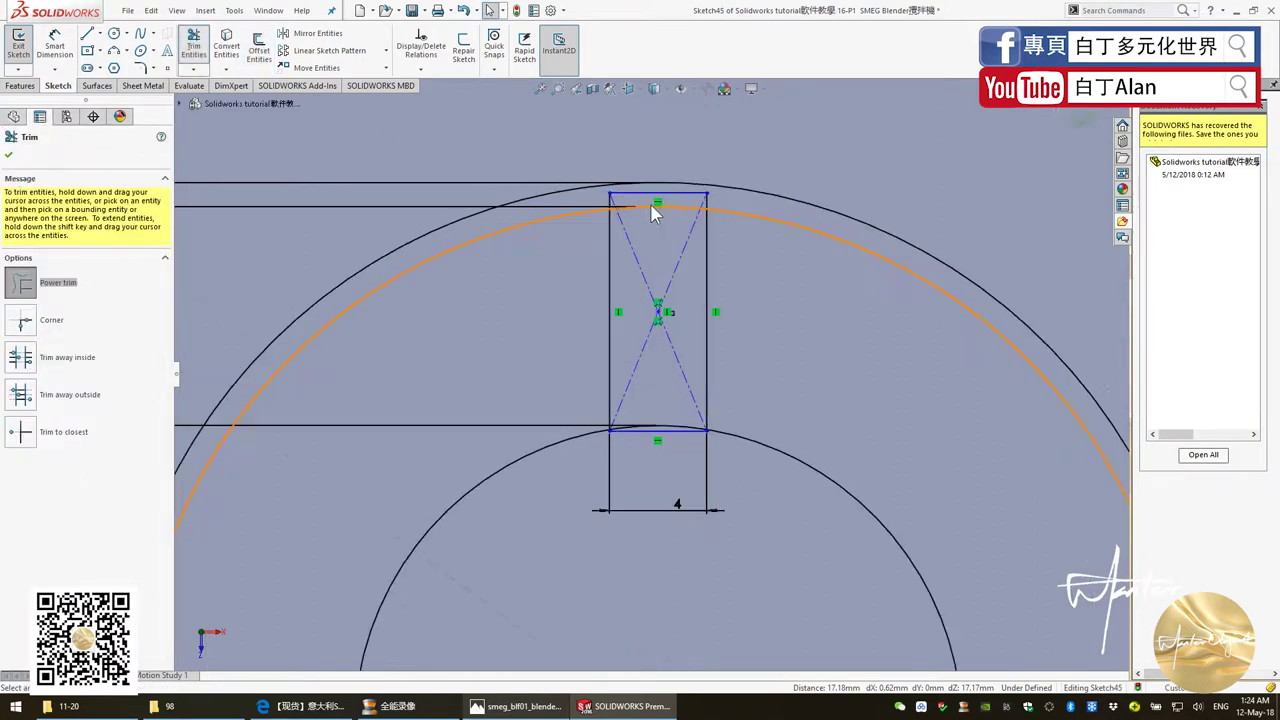
{"action": "scroll", "coordinate": [657, 206], "scroll_direction": "down", "scroll_amount": 1}
{"action": "left_click_drag", "start_coordinate": [720, 210], "coordinate": [643, 197]}
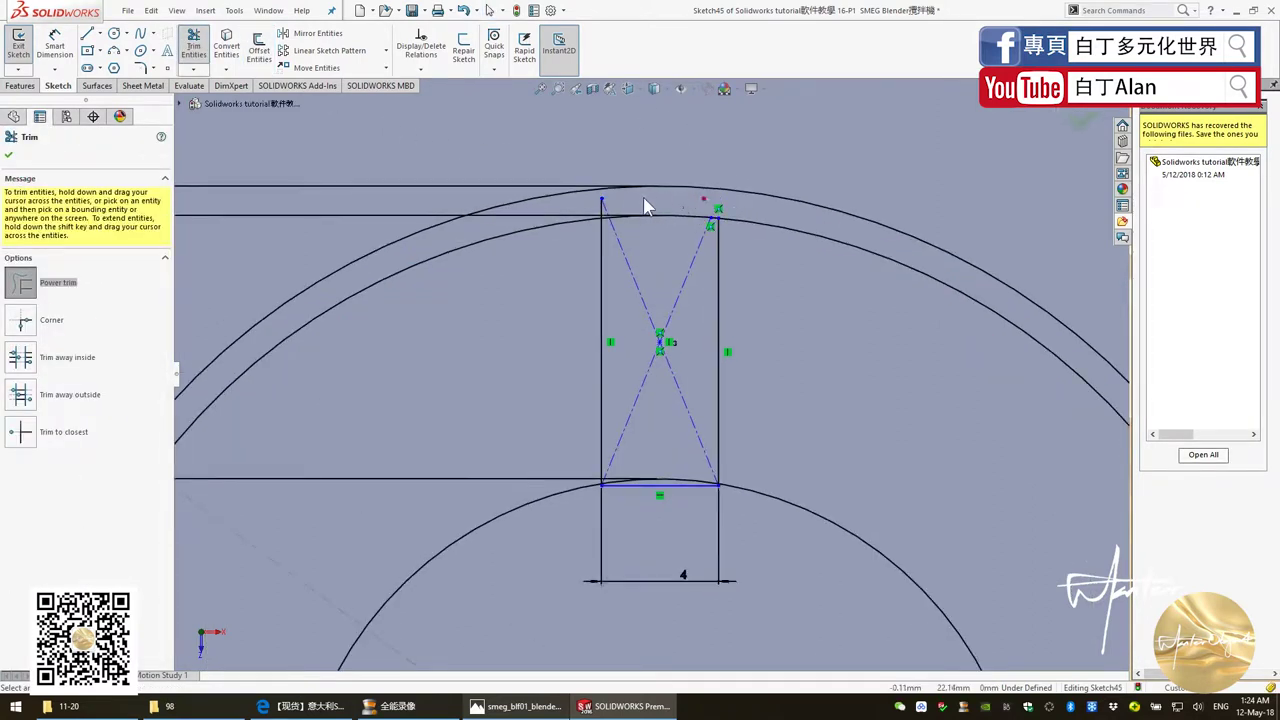
{"action": "scroll", "coordinate": [643, 224], "scroll_direction": "down", "scroll_amount": 3}
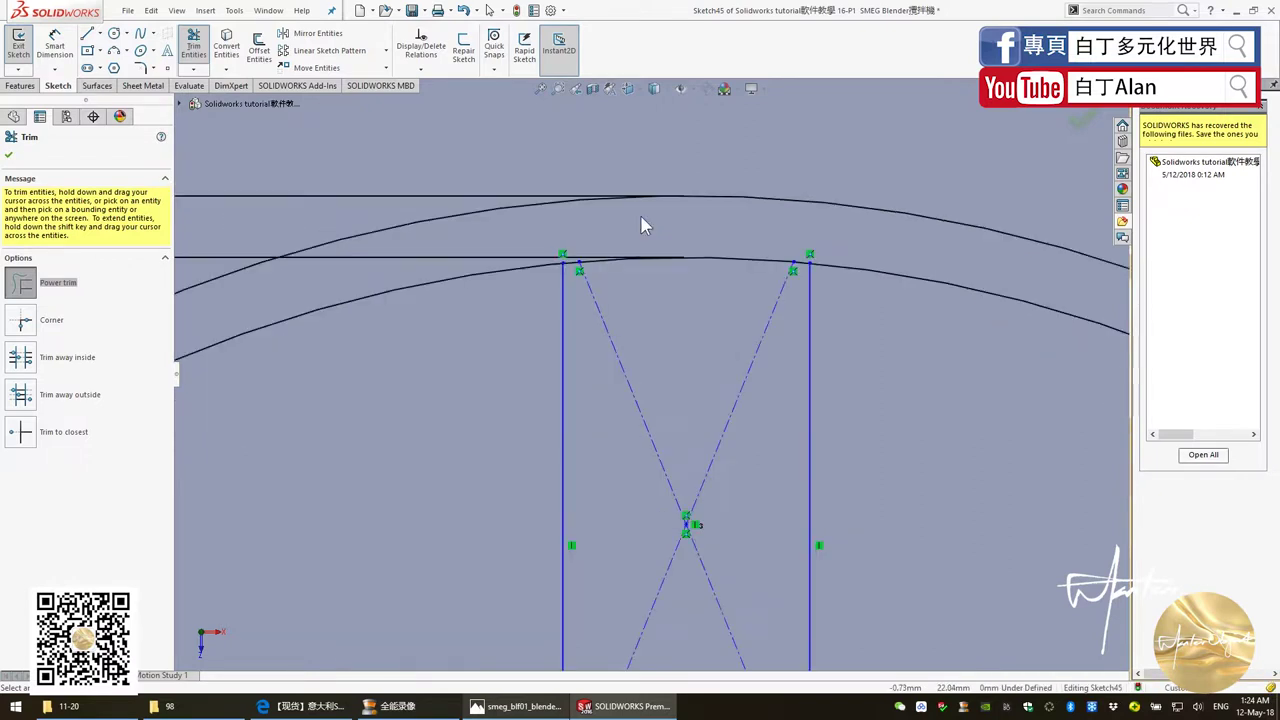
{"action": "scroll", "coordinate": [606, 268], "scroll_direction": "up", "scroll_amount": 1}
{"action": "scroll", "coordinate": [605, 273], "scroll_direction": "up", "scroll_amount": 1}
{"action": "scroll", "coordinate": [605, 273], "scroll_direction": "up", "scroll_amount": 2}
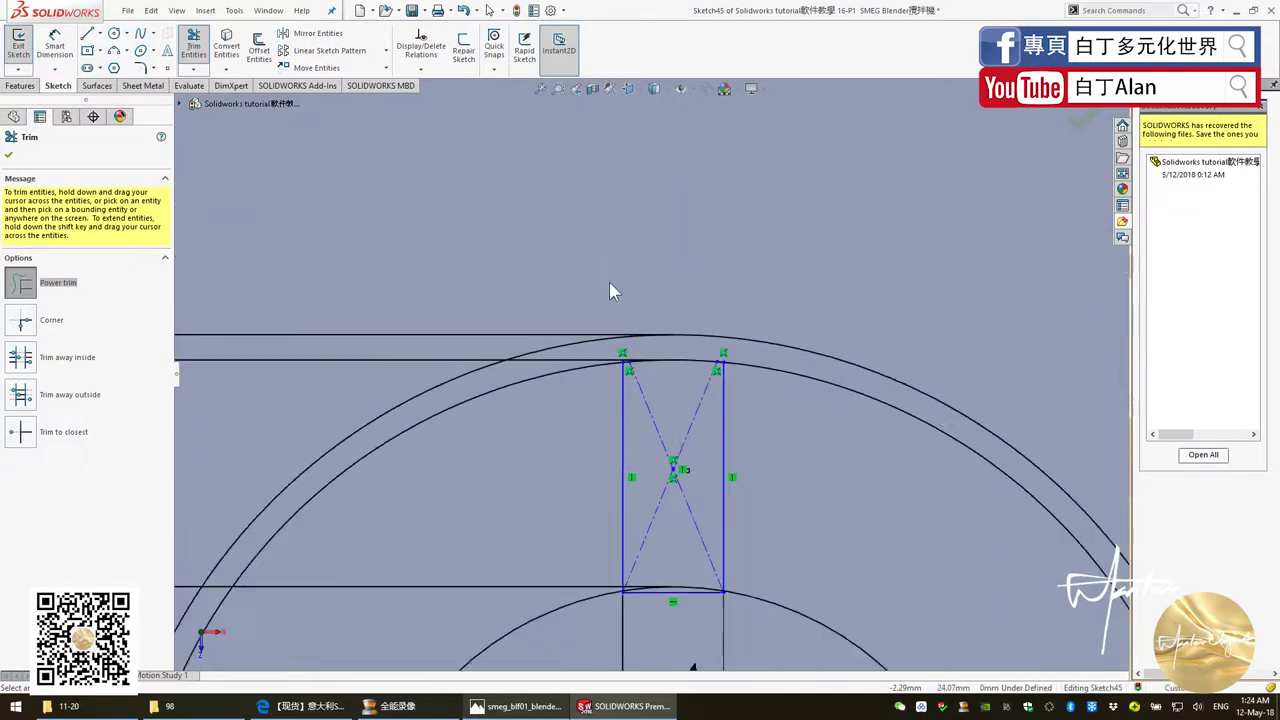
{"action": "scroll", "coordinate": [612, 300], "scroll_direction": "up", "scroll_amount": 1}
{"action": "scroll", "coordinate": [648, 455], "scroll_direction": "down", "scroll_amount": 1}
{"action": "scroll", "coordinate": [701, 506], "scroll_direction": "down", "scroll_amount": 2}
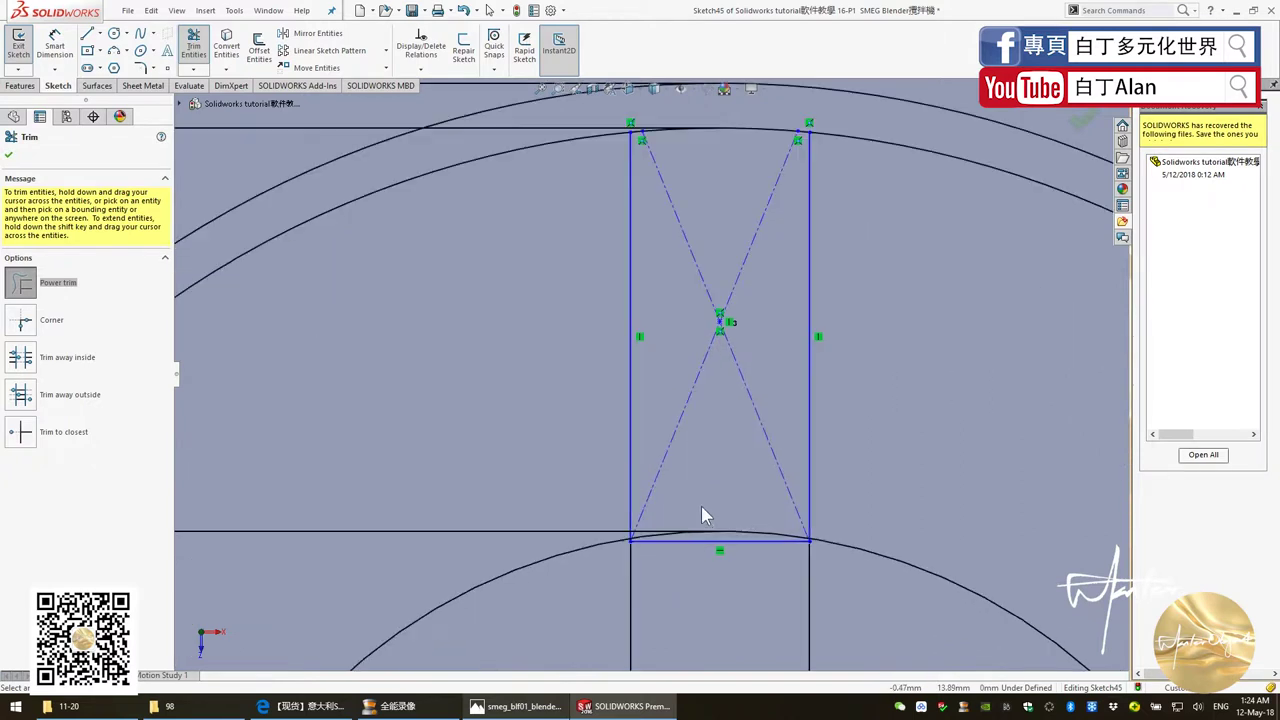
{"action": "scroll", "coordinate": [737, 591], "scroll_direction": "down", "scroll_amount": 1}
{"action": "scroll", "coordinate": [834, 565], "scroll_direction": "down", "scroll_amount": 1}
{"action": "scroll", "coordinate": [835, 560], "scroll_direction": "down", "scroll_amount": 1}
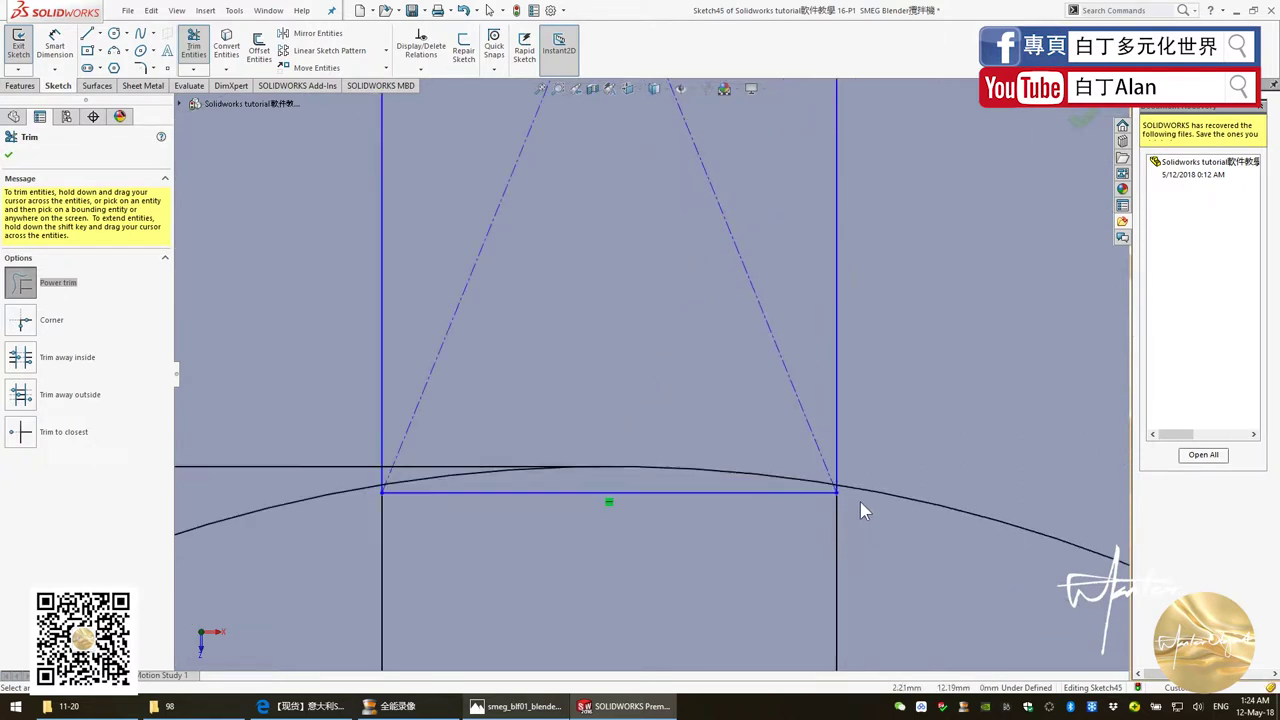
{"action": "mouse_move", "coordinate": [793, 497]}
{"action": "left_mouse_down"}
{"action": "mouse_move", "coordinate": [609, 503]}
{"action": "mouse_move", "coordinate": [457, 527]}
{"action": "left_mouse_up"}
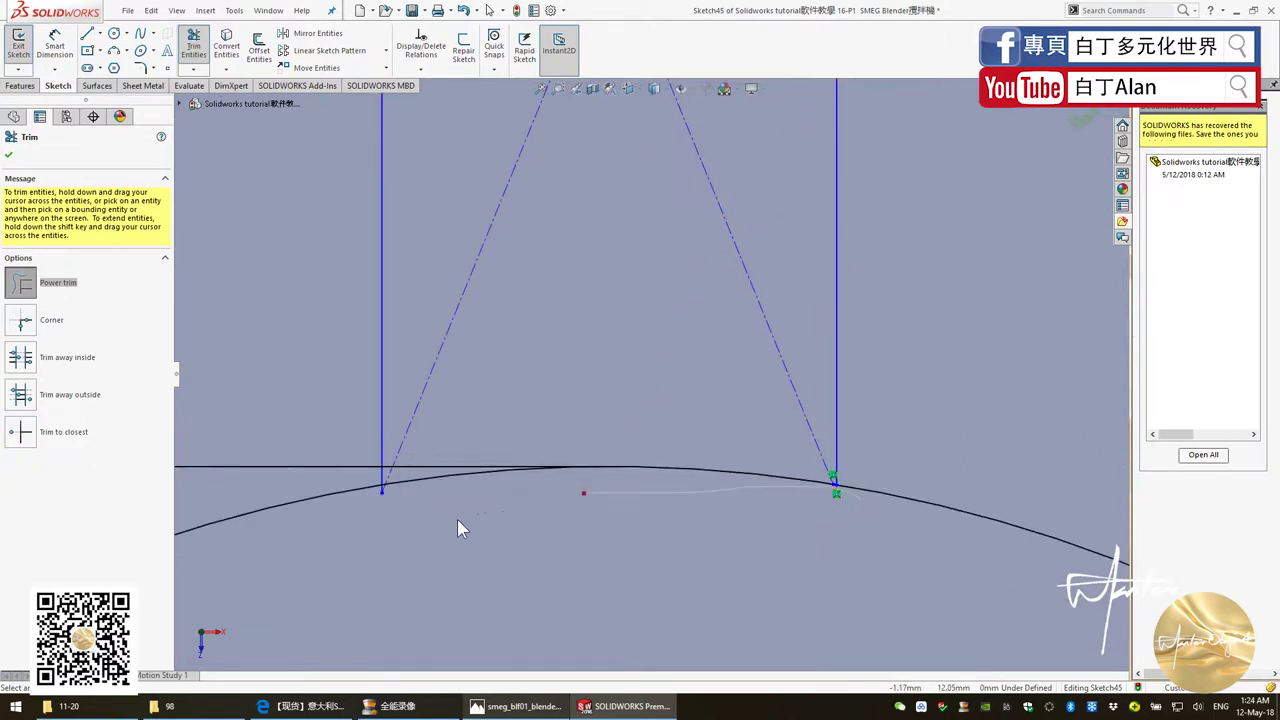
{"action": "scroll", "coordinate": [505, 515], "scroll_direction": "up", "scroll_amount": 2}
{"action": "scroll", "coordinate": [586, 449], "scroll_direction": "up", "scroll_amount": 3}
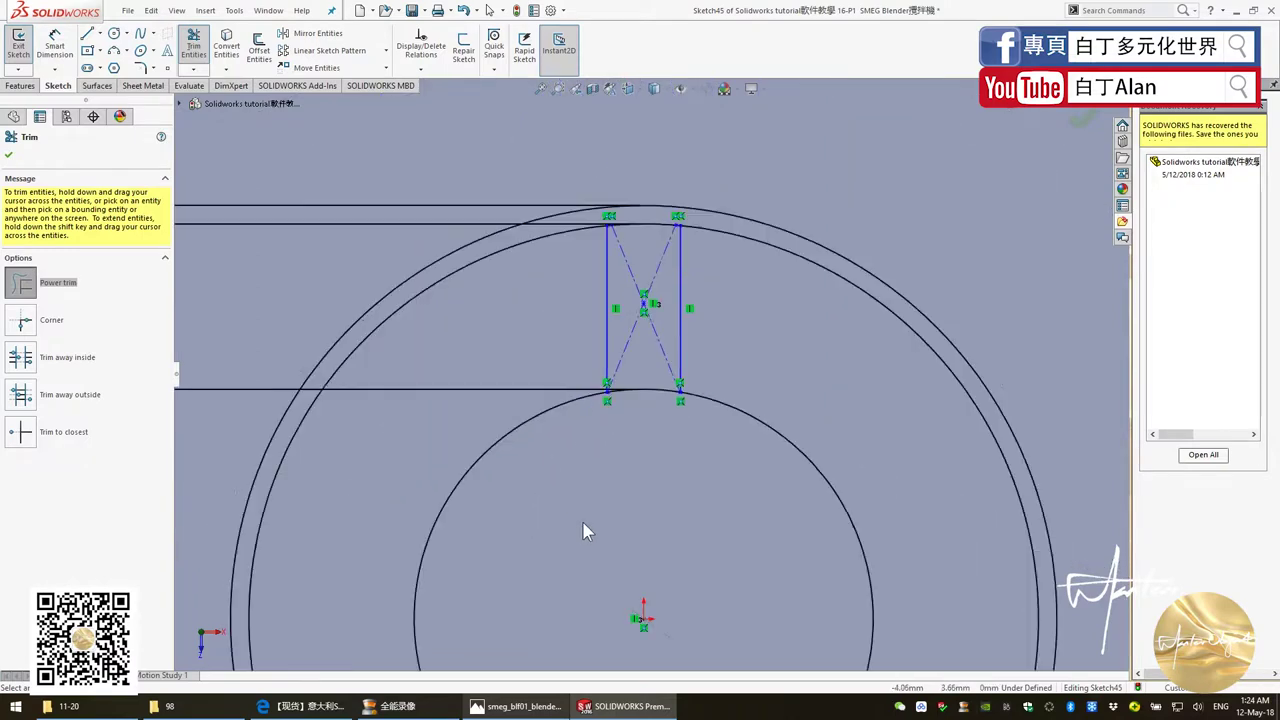
{"action": "key", "text": "Escape"}
{"action": "scroll", "coordinate": [668, 378], "scroll_direction": "up", "scroll_amount": 2}
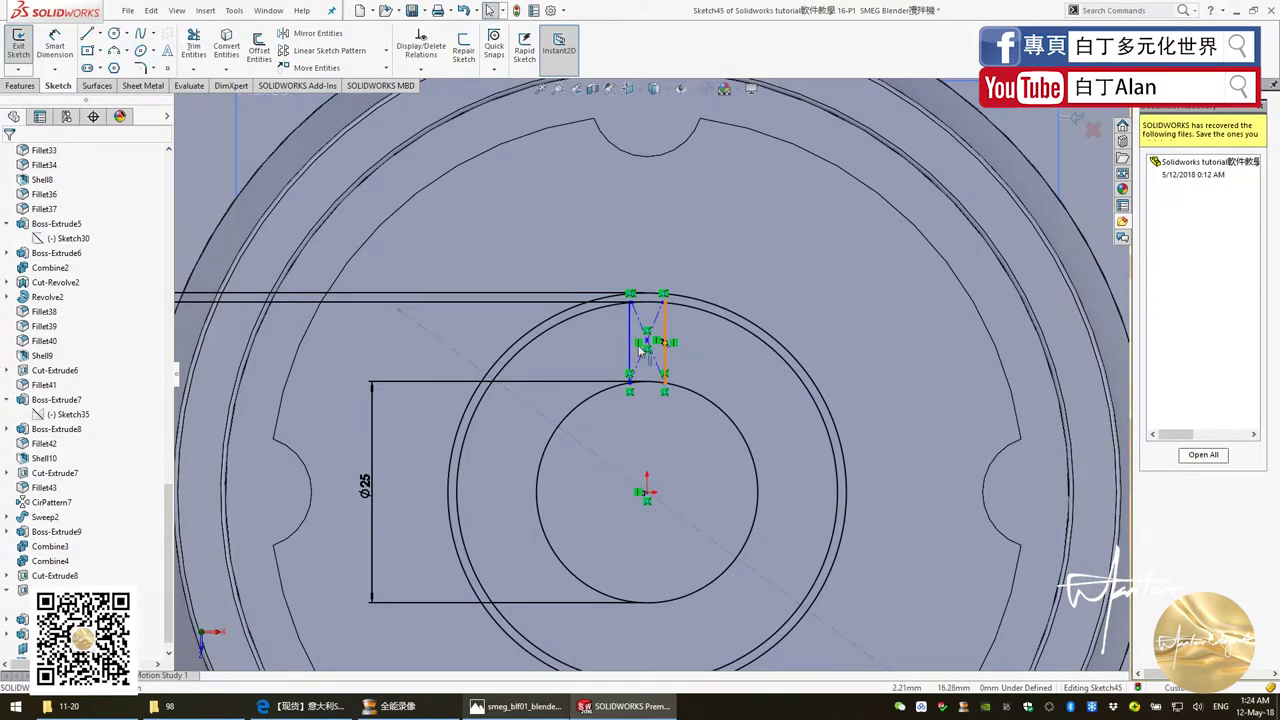
Step: Circular-pattern both spoke side lines into 6 equally spaced copies over 360°
{"action": "left_click", "coordinate": [630, 346]}
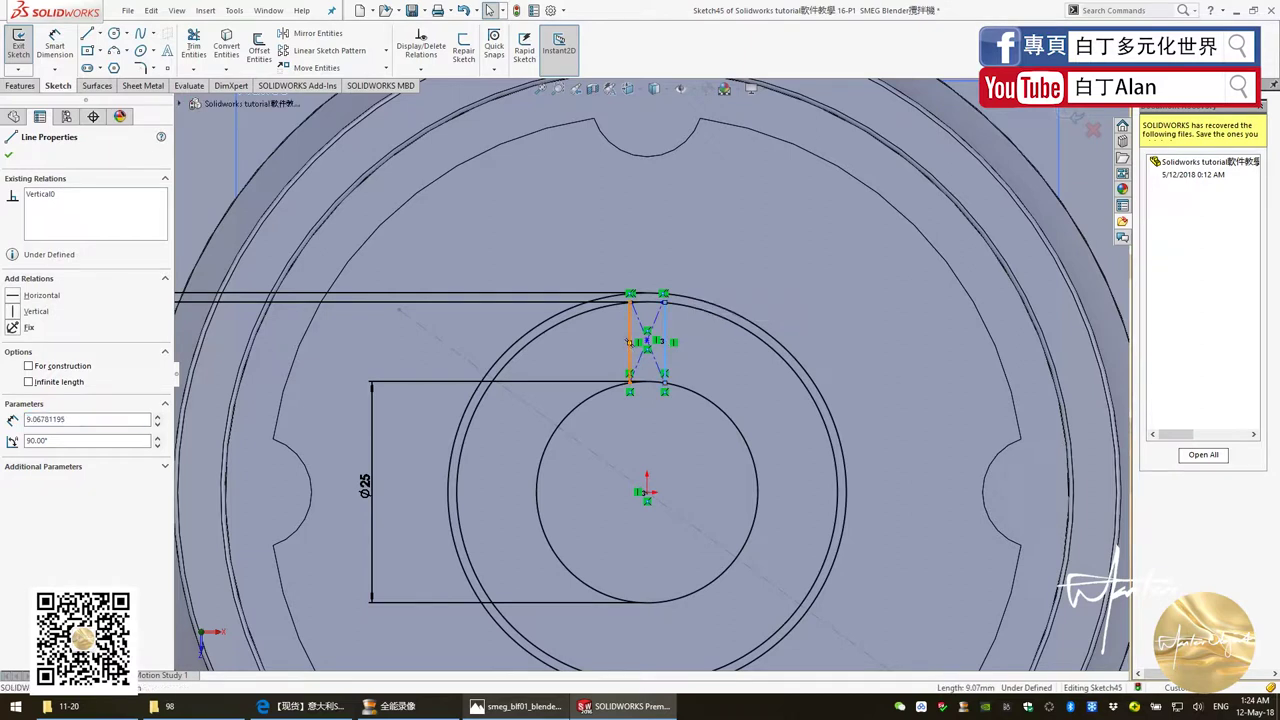
{"action": "left_click", "coordinate": [664, 342], "text": "ctrl"}
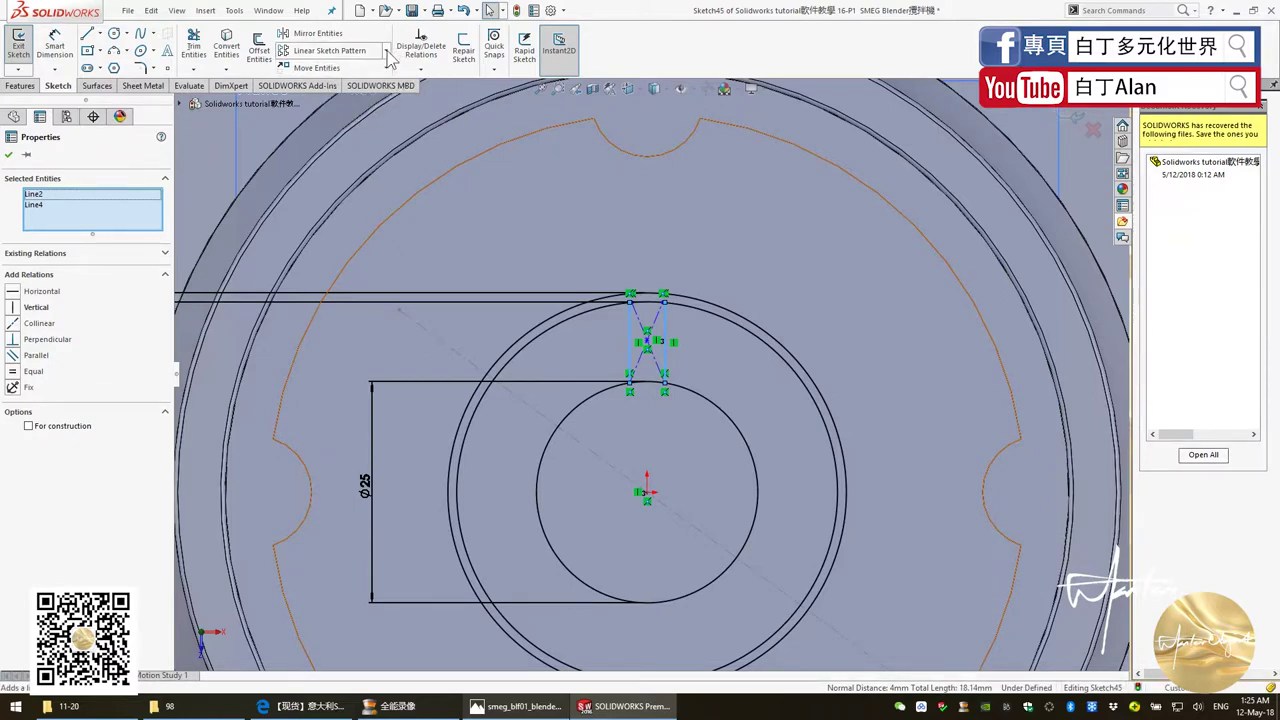
{"action": "left_click", "coordinate": [386, 52]}
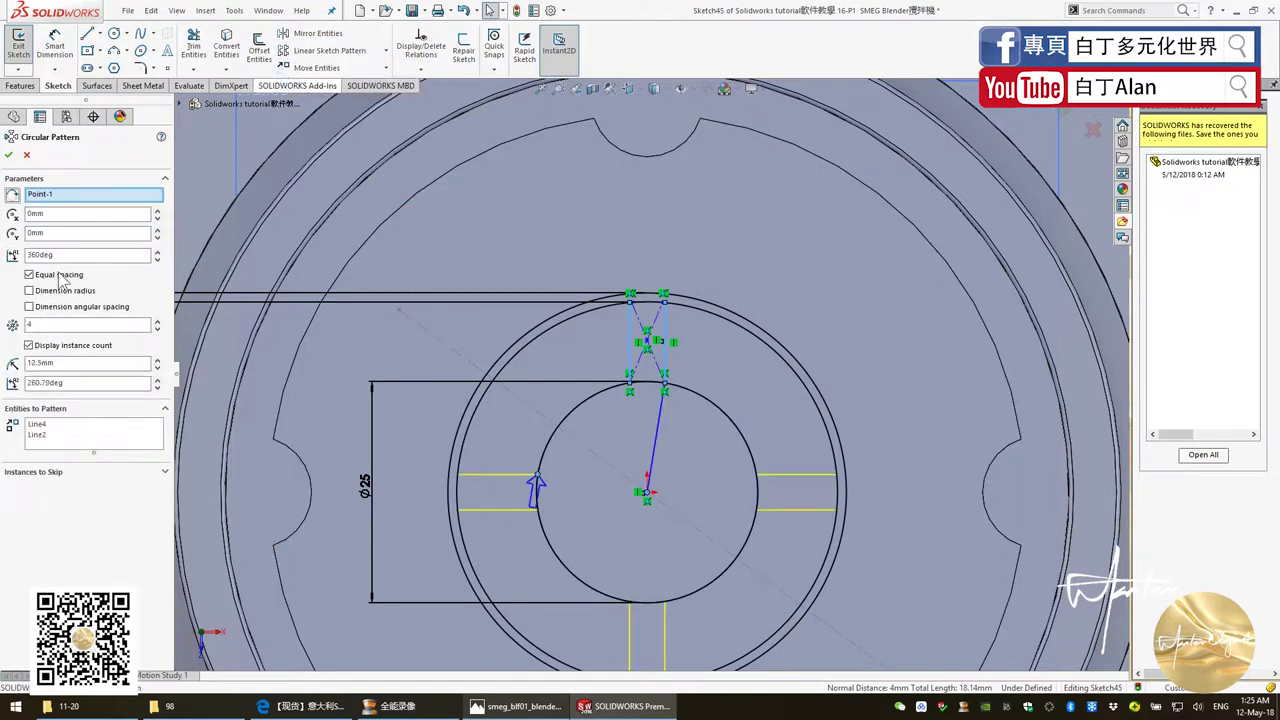
{"action": "left_click", "coordinate": [40, 324]}
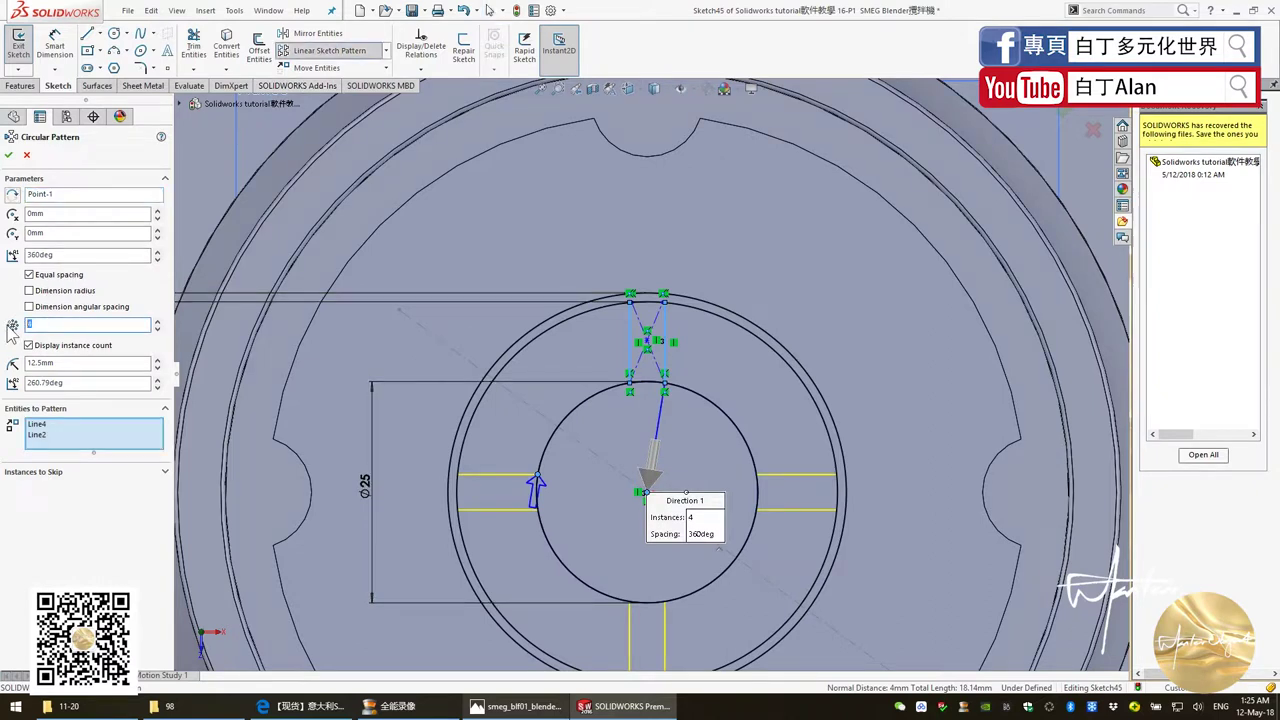
{"action": "type", "text": "8"}
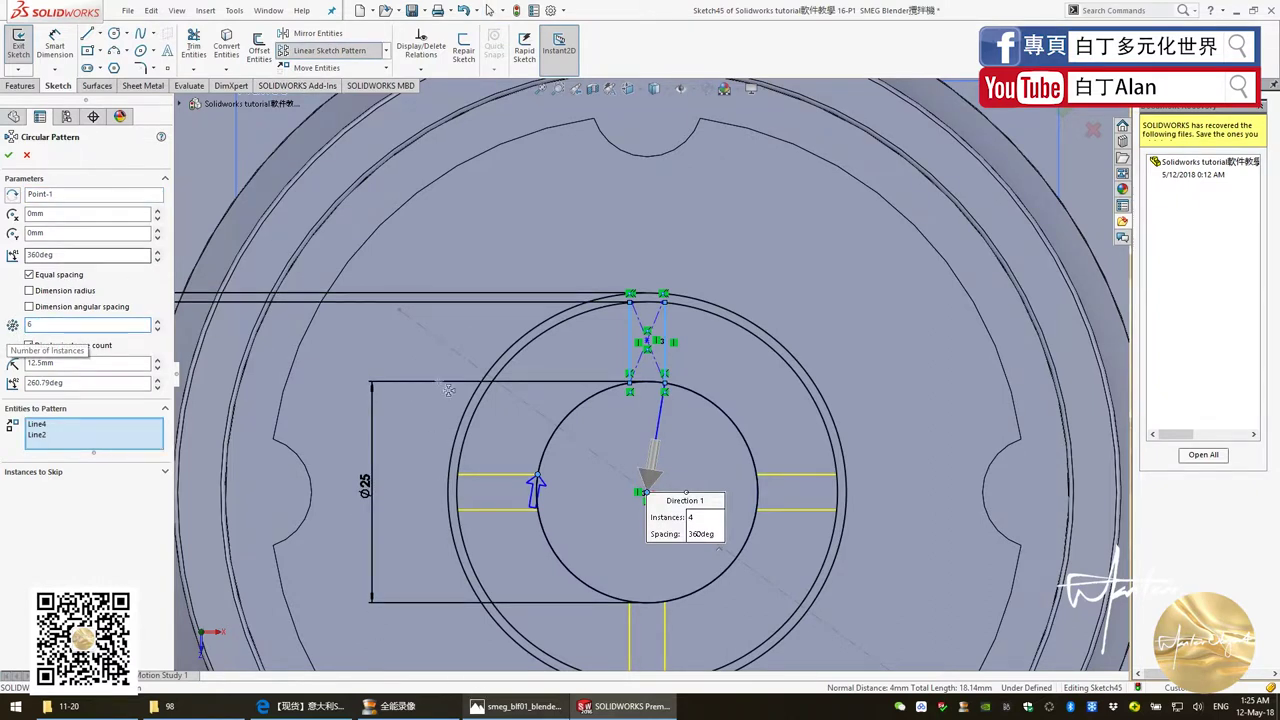
{"action": "left_click", "coordinate": [9, 158]}
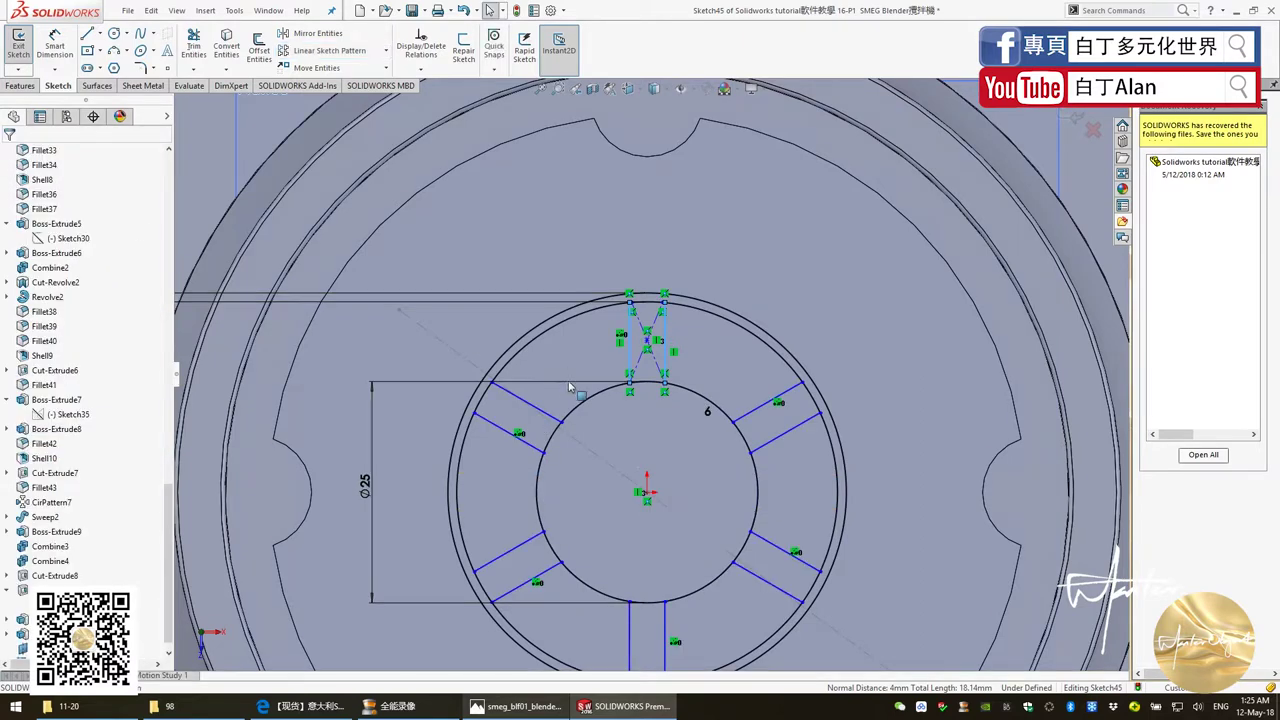
Step: Power-trim the inner-circle arcs lying between the spoke lines
{"action": "left_click", "coordinate": [194, 48]}
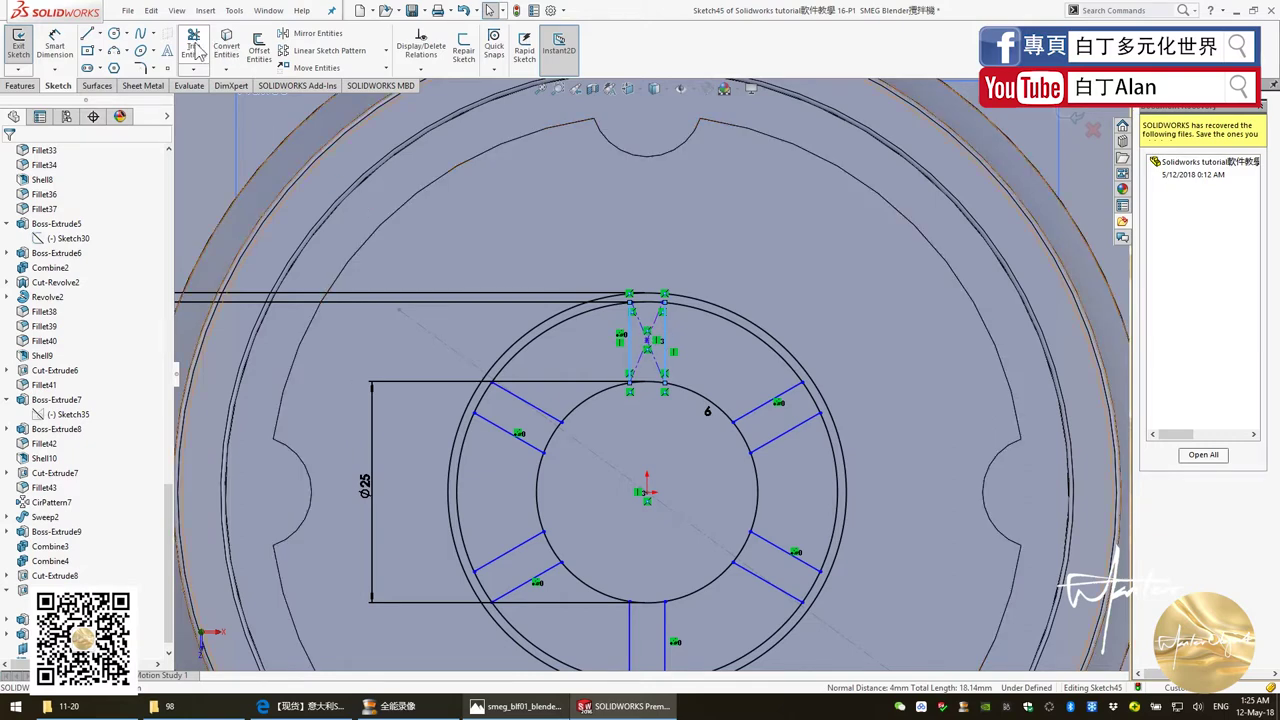
{"action": "left_click", "coordinate": [194, 48]}
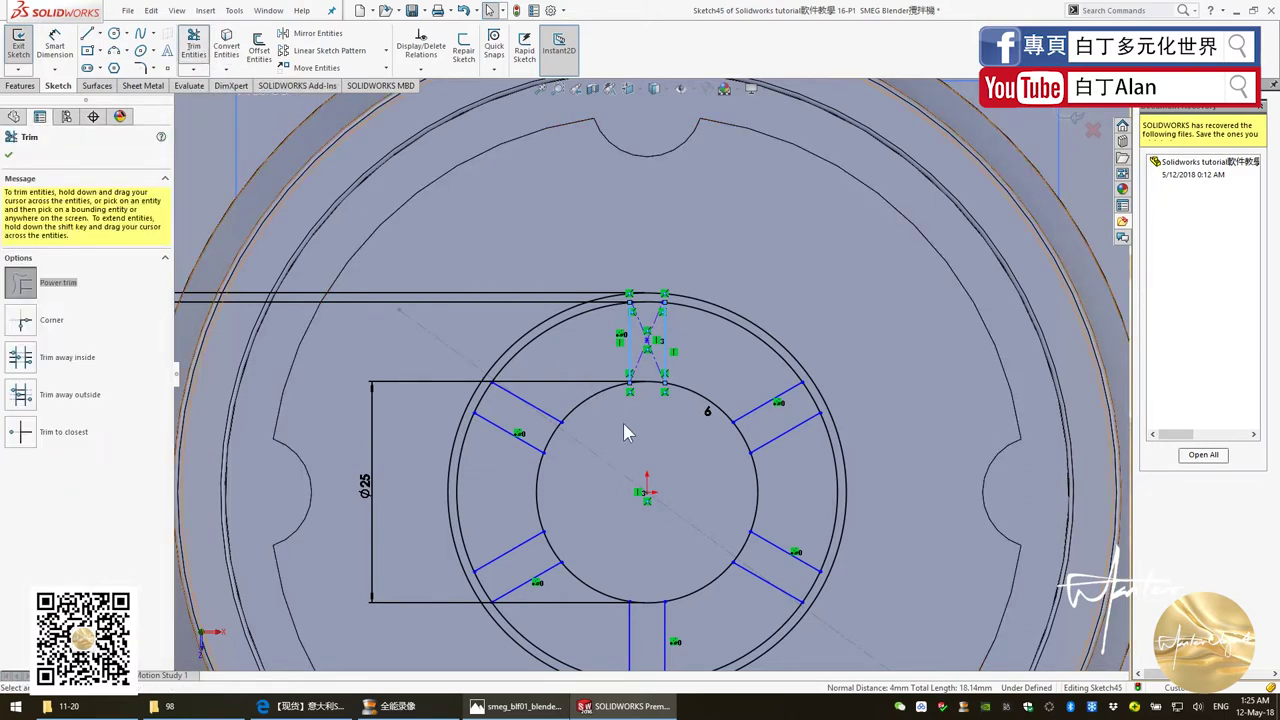
{"action": "scroll", "coordinate": [623, 423], "scroll_direction": "down", "scroll_amount": 2}
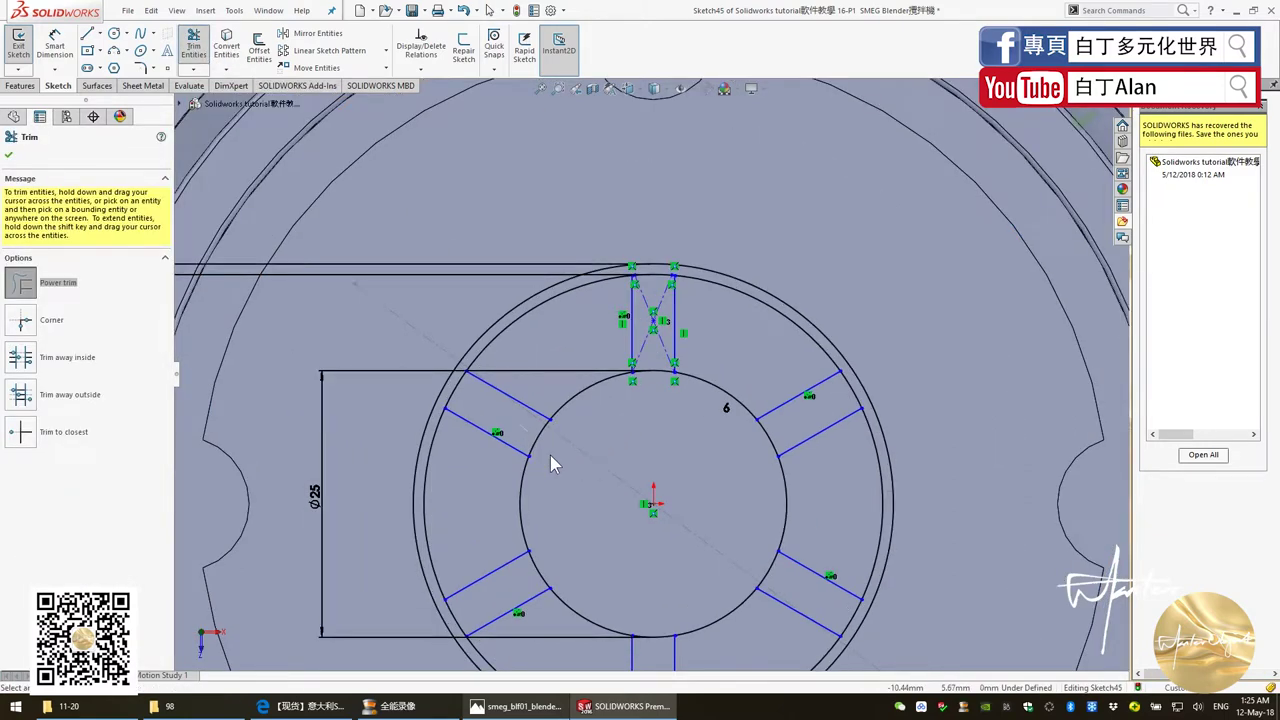
{"action": "mouse_move", "coordinate": [548, 455]}
{"action": "left_mouse_down"}
{"action": "mouse_move", "coordinate": [450, 393]}
{"action": "mouse_move", "coordinate": [537, 524]}
{"action": "mouse_move", "coordinate": [662, 272]}
{"action": "mouse_move", "coordinate": [652, 384]}
{"action": "mouse_move", "coordinate": [737, 517]}
{"action": "left_mouse_up"}
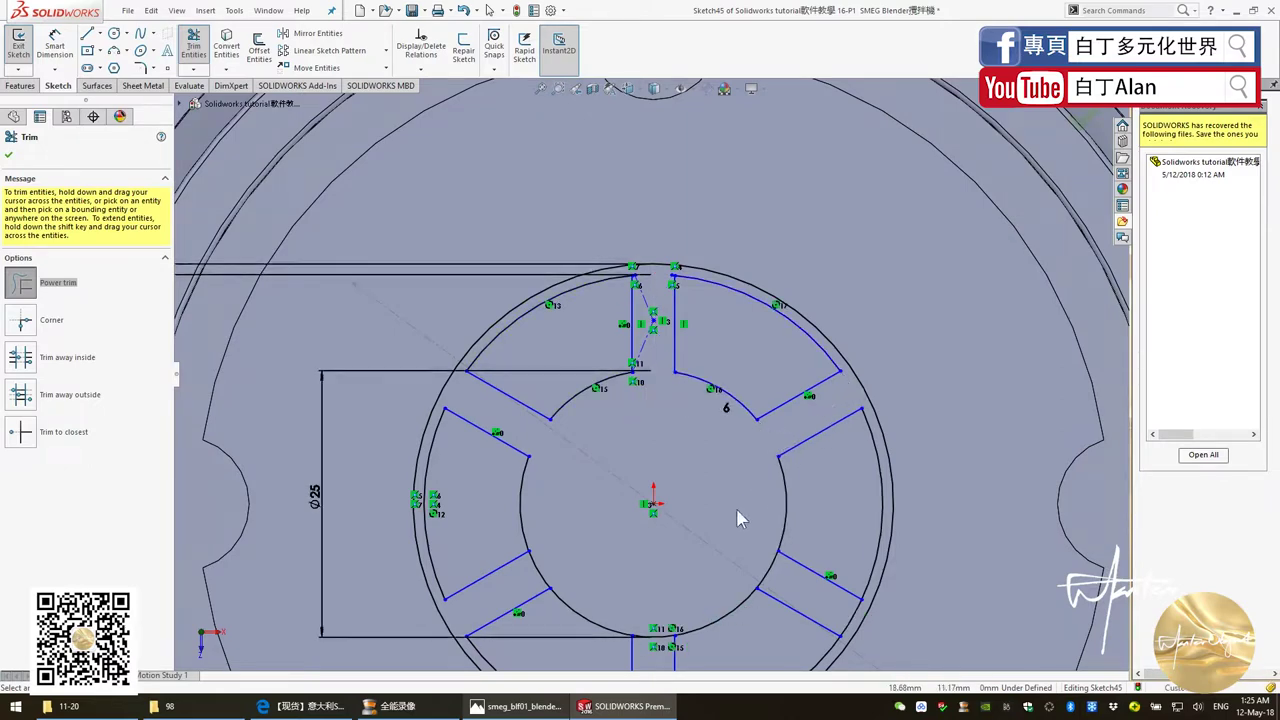
{"action": "scroll", "coordinate": [752, 545], "scroll_direction": "up", "scroll_amount": 2}
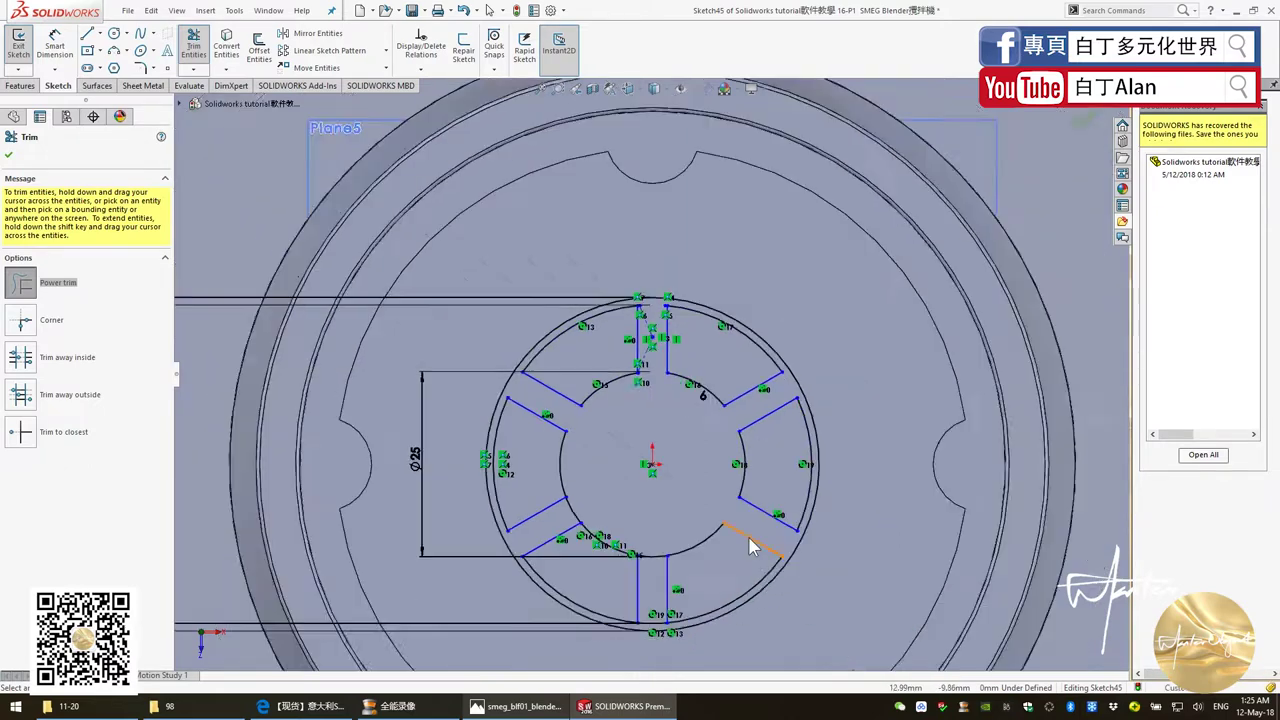
{"action": "scroll", "coordinate": [652, 458], "scroll_direction": "down", "scroll_amount": 3}
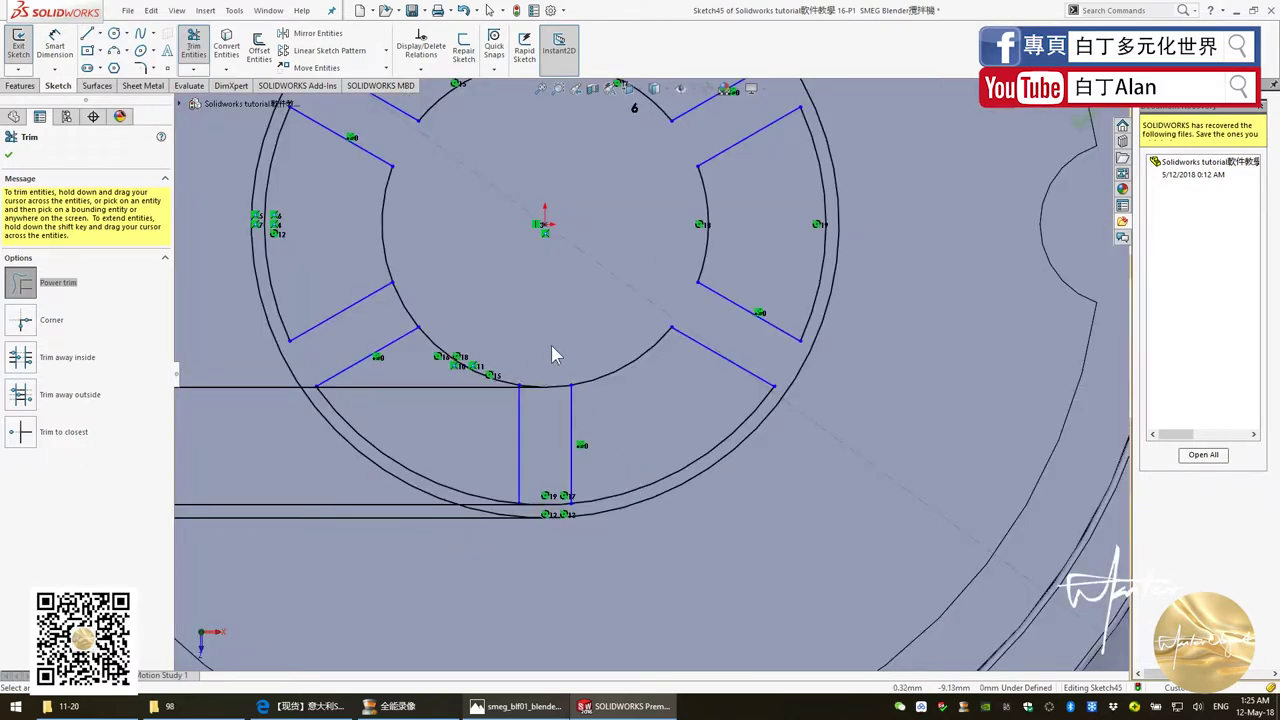
{"action": "left_click_drag", "start_coordinate": [556, 355], "coordinate": [553, 495]}
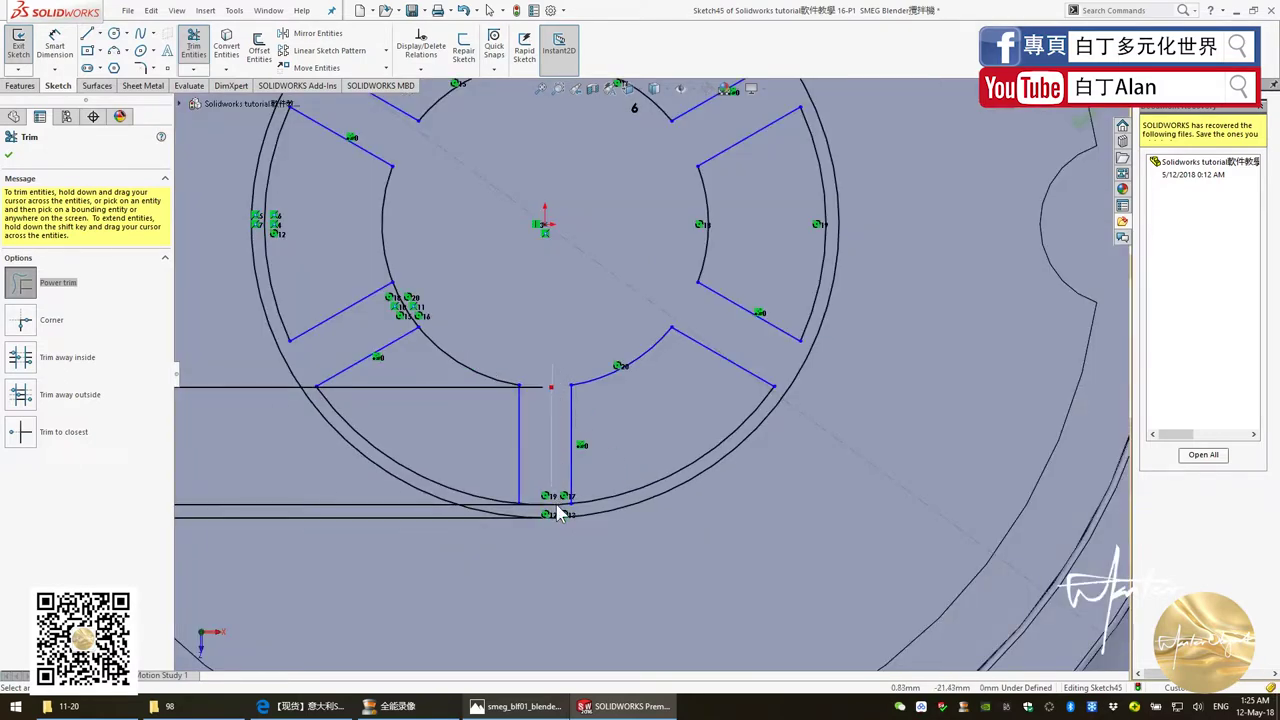
{"action": "scroll", "coordinate": [570, 470], "scroll_direction": "up", "scroll_amount": 5}
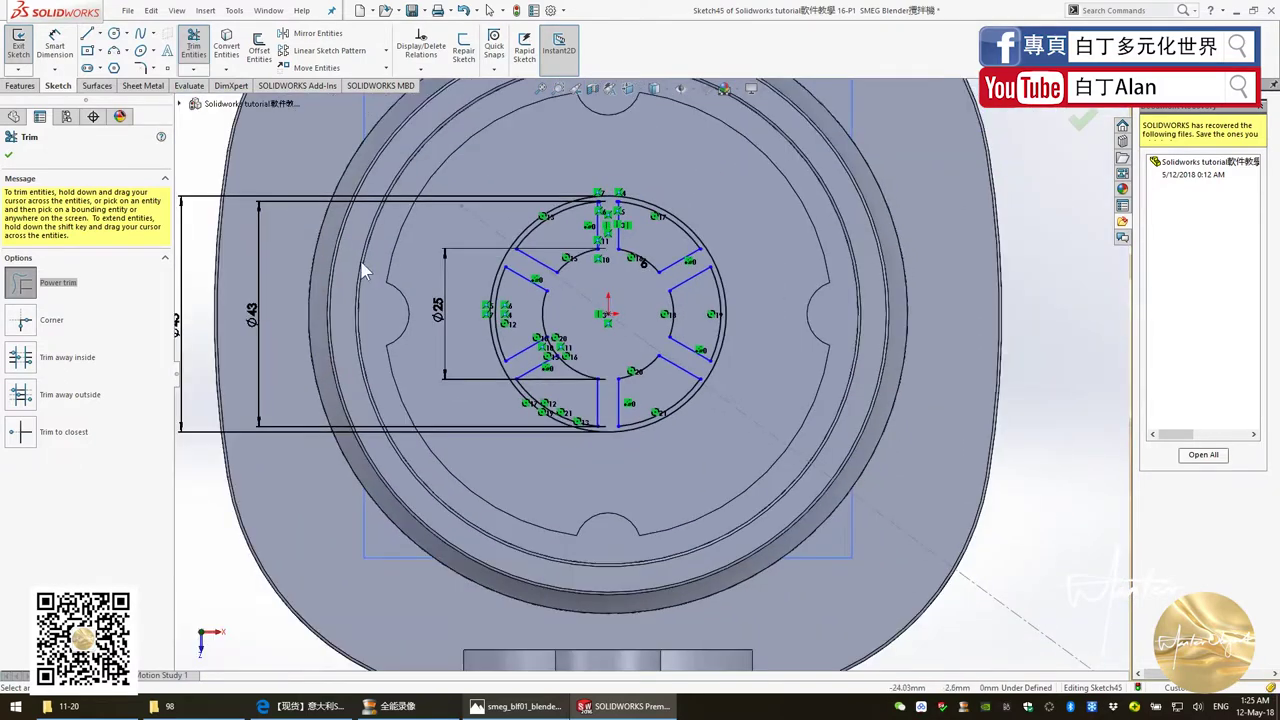
{"action": "left_click", "coordinate": [8, 155]}
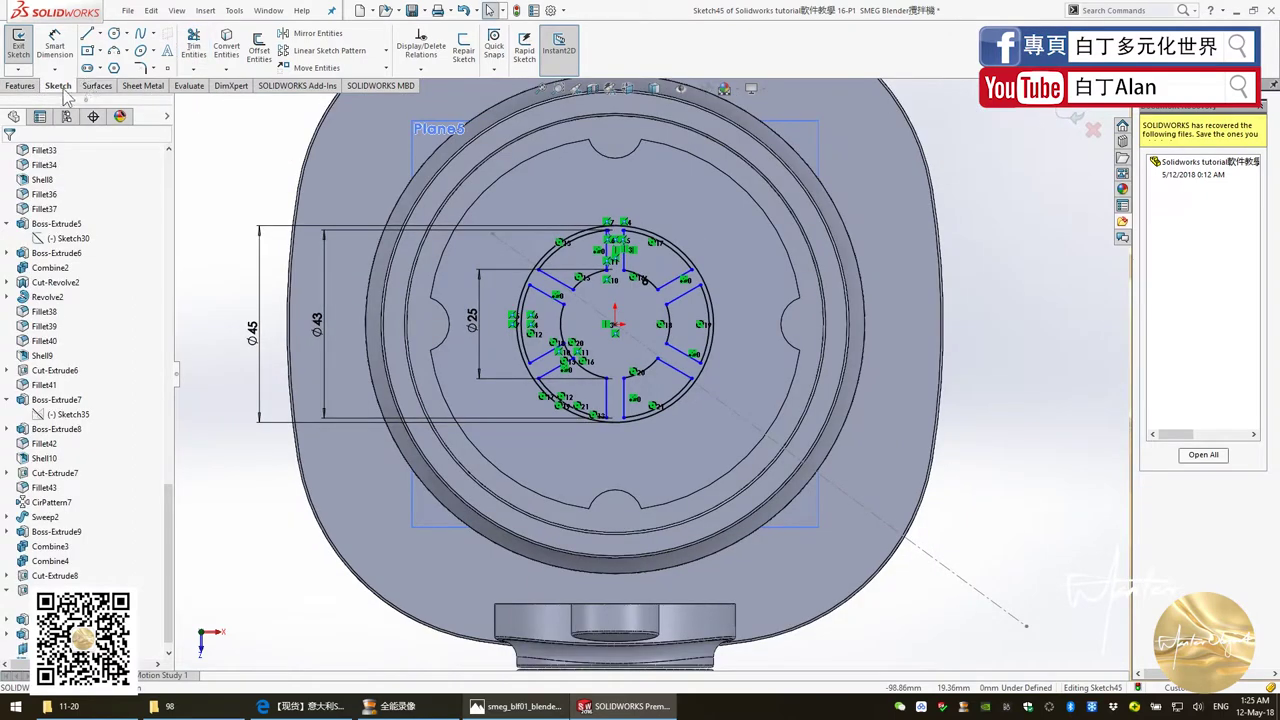
Step: Extrude Sketch45's outer circle contour and inner region to a 10 mm Blind depth
{"action": "left_click", "coordinate": [20, 85]}
{"action": "left_click", "coordinate": [25, 50]}
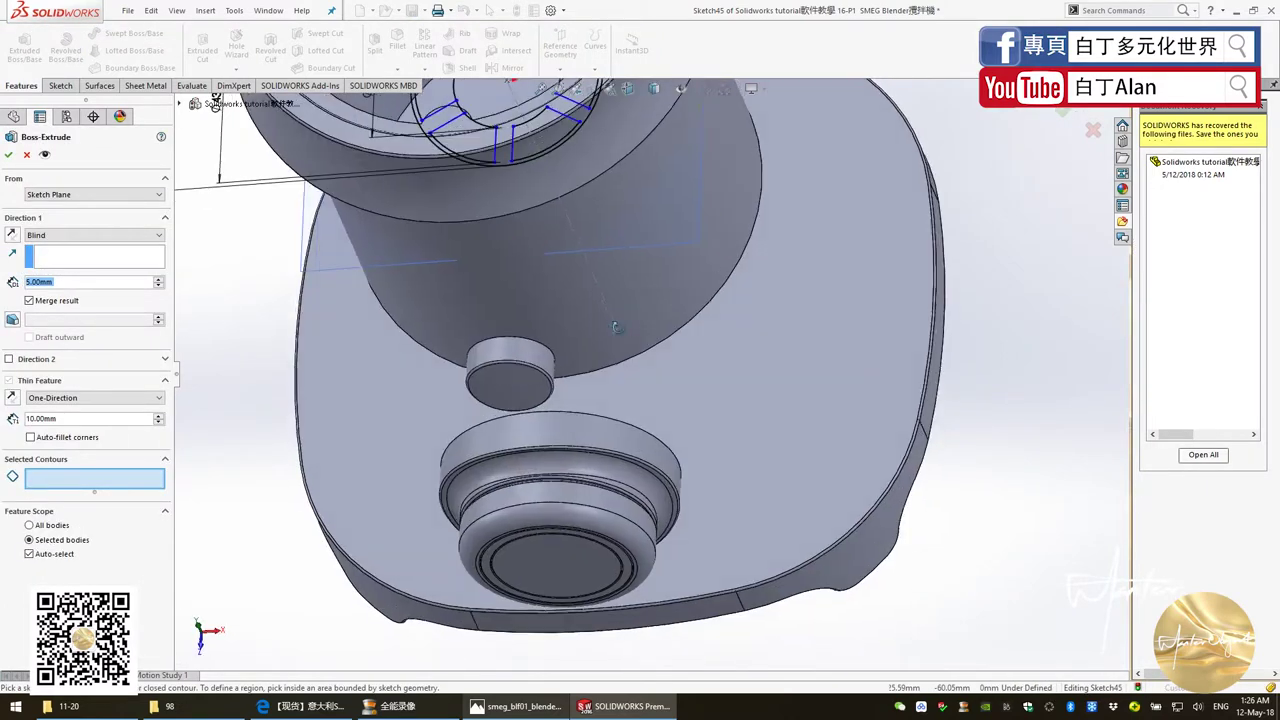
{"action": "scroll", "coordinate": [547, 208], "scroll_direction": "down", "scroll_amount": 3}
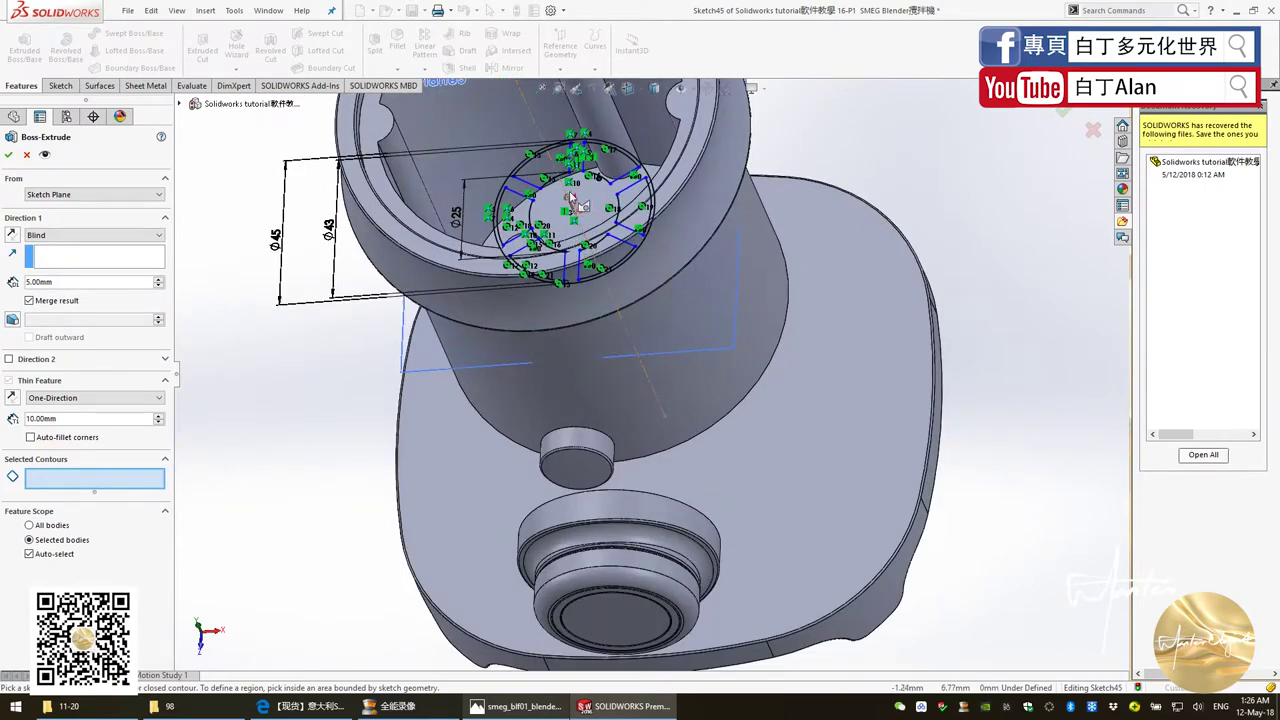
{"action": "left_click", "coordinate": [507, 185]}
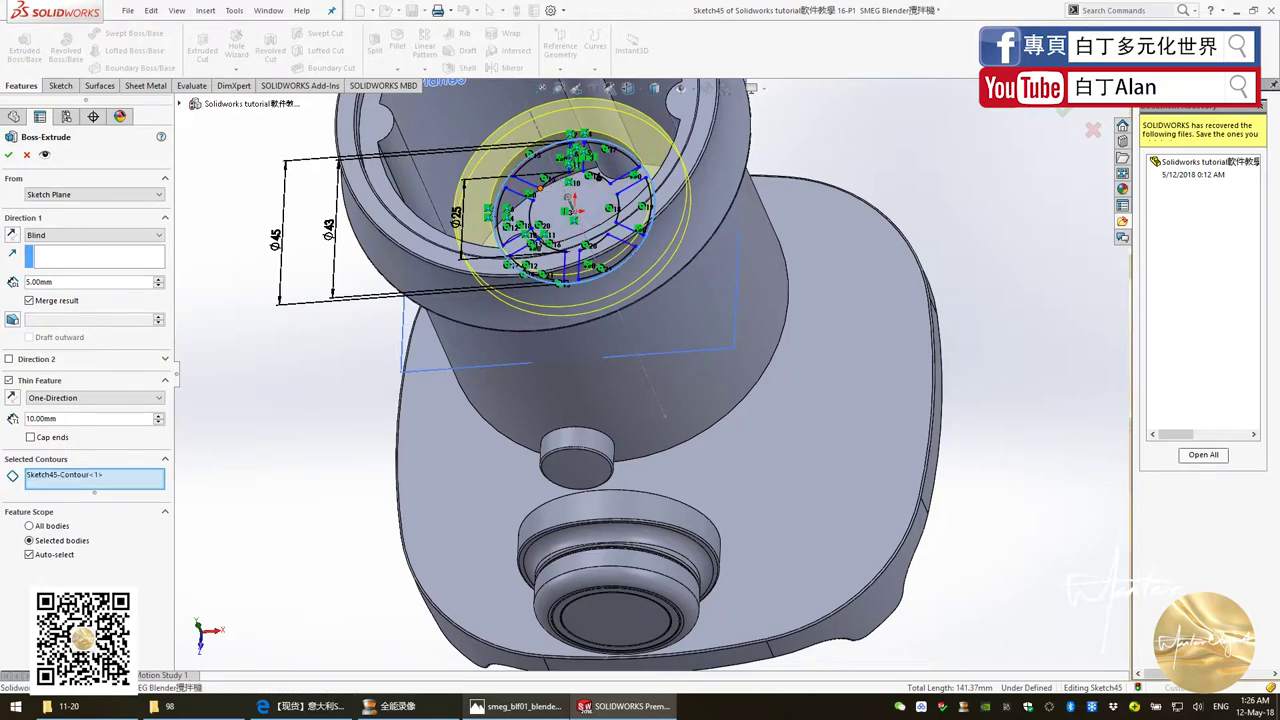
{"action": "left_click", "coordinate": [557, 211]}
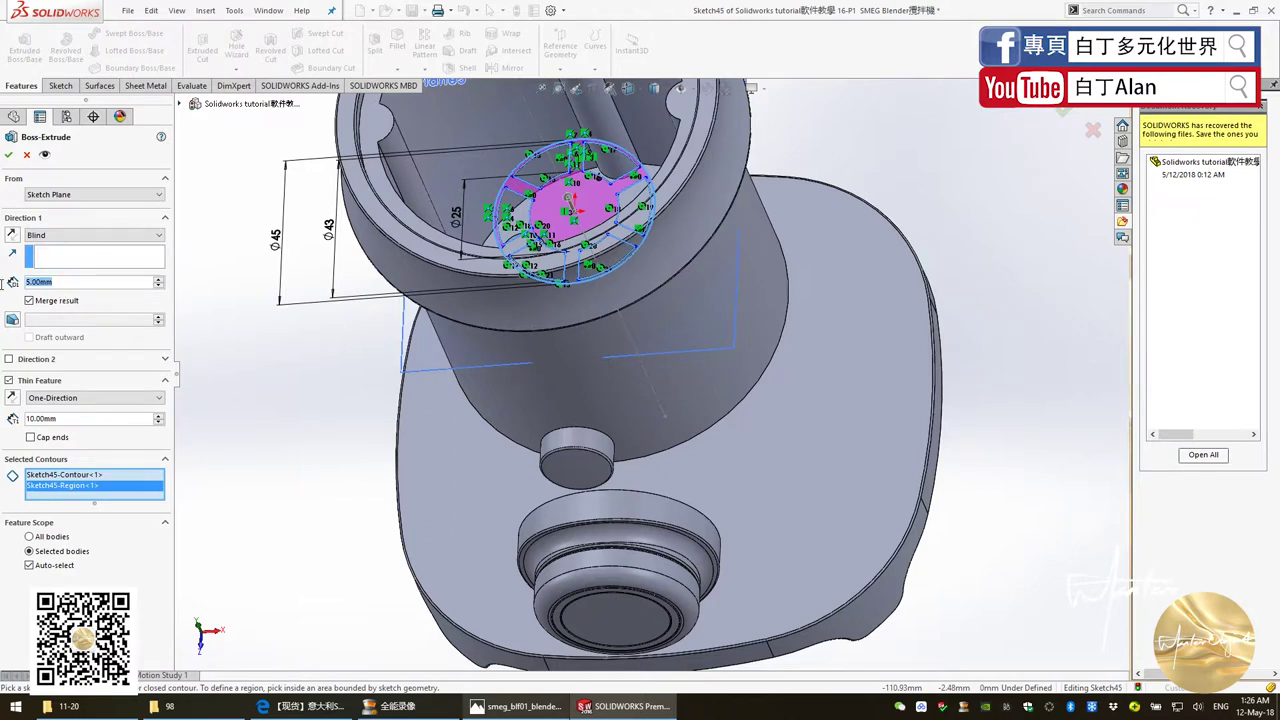
{"action": "type", "text": "10"}
{"action": "key", "text": "Return"}
Step: Change the extrusion depth to 20 mm and try to build it, which raises a thin-feature error
{"action": "left_click", "coordinate": [60, 282]}
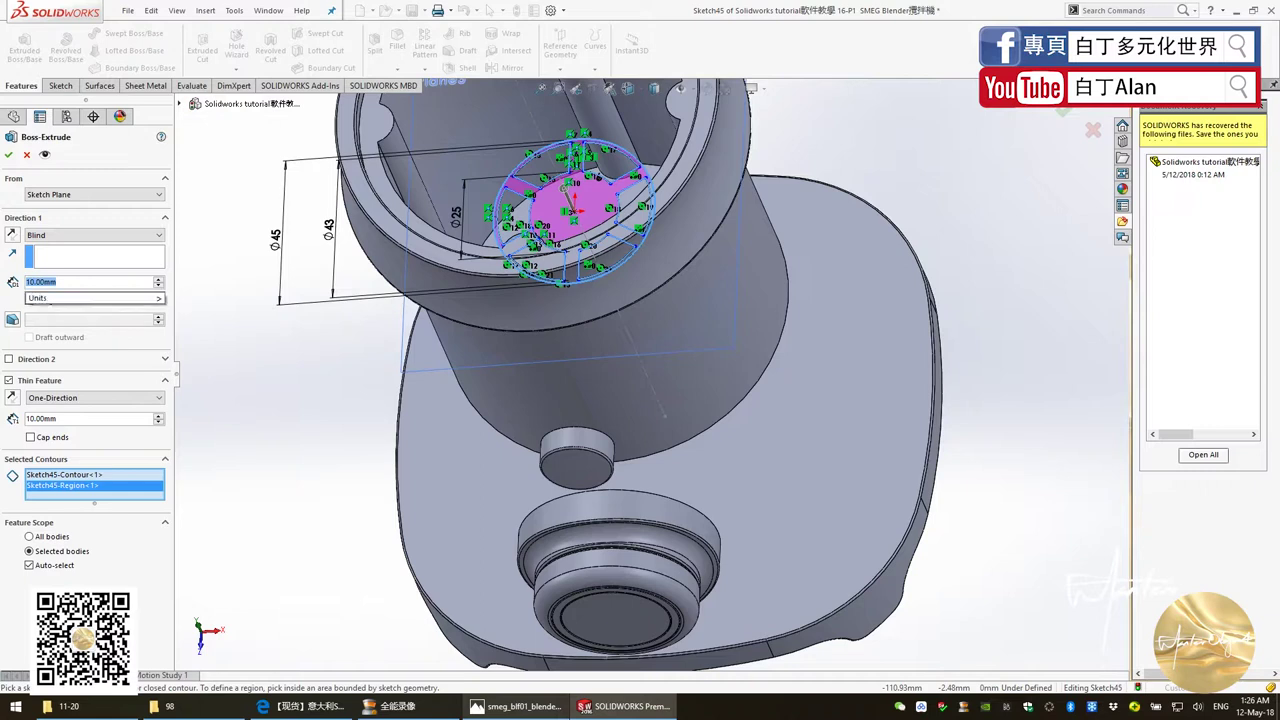
{"action": "type", "text": "20"}
{"action": "left_click", "coordinate": [8, 154]}
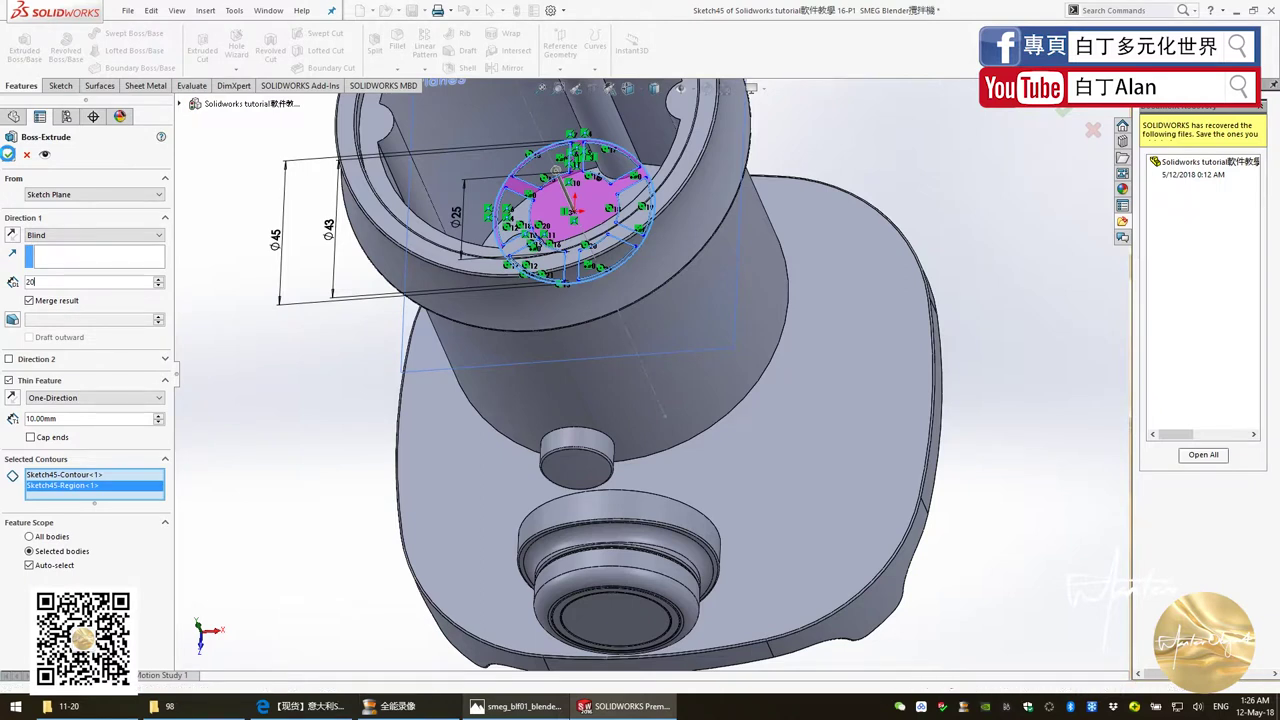
{"action": "left_click", "coordinate": [8, 155]}
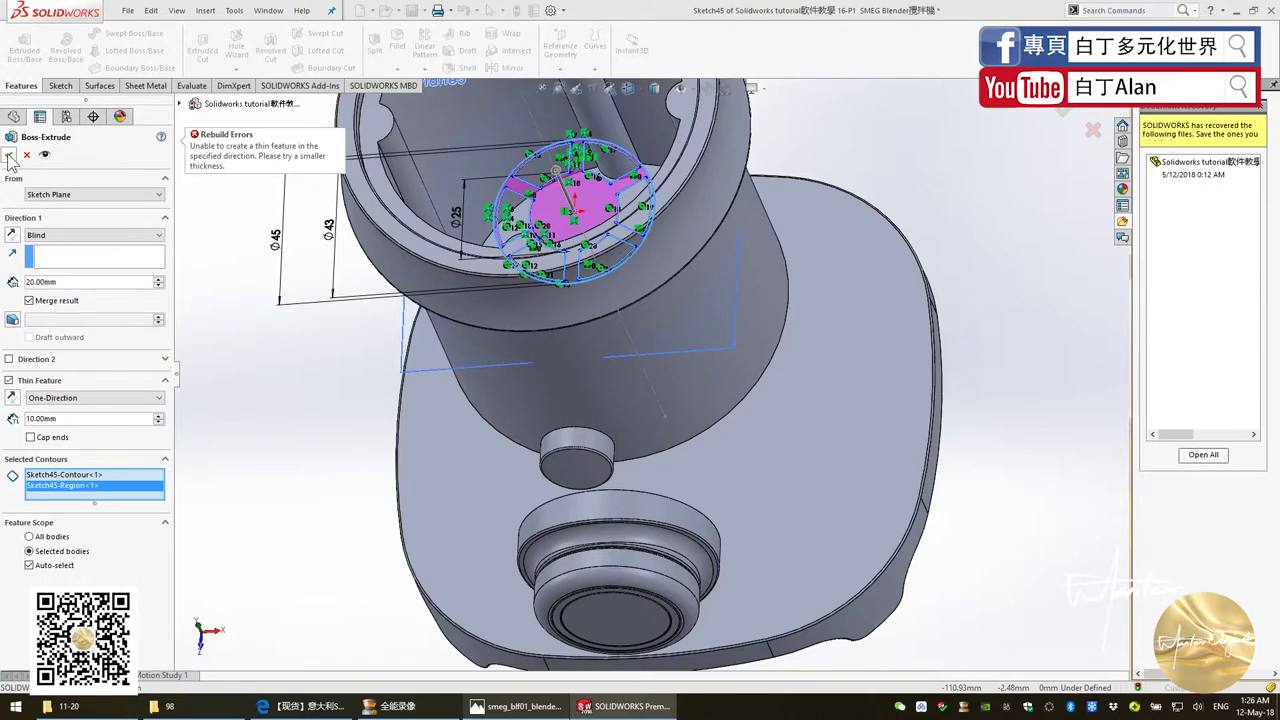
{"action": "scroll", "coordinate": [490, 293], "scroll_direction": "up", "scroll_amount": 2}
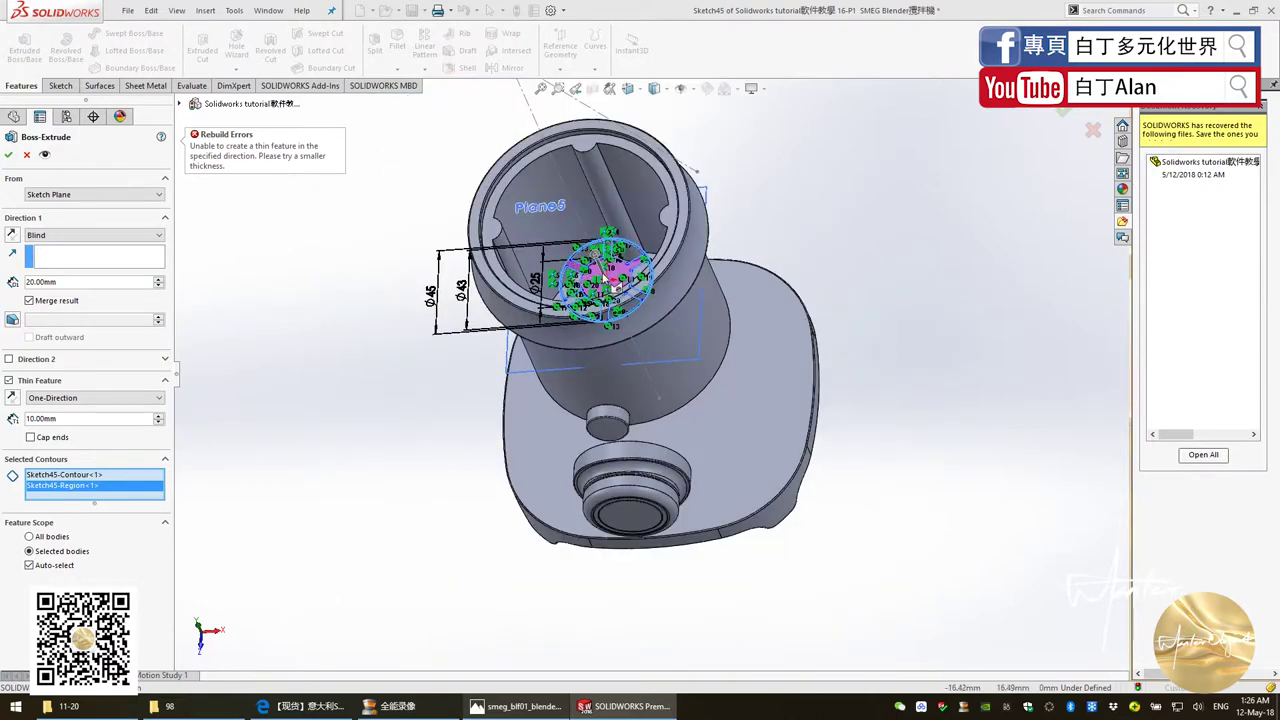
{"action": "scroll", "coordinate": [600, 300], "scroll_direction": "down", "scroll_amount": 3}
{"action": "scroll", "coordinate": [643, 316], "scroll_direction": "down", "scroll_amount": 3}
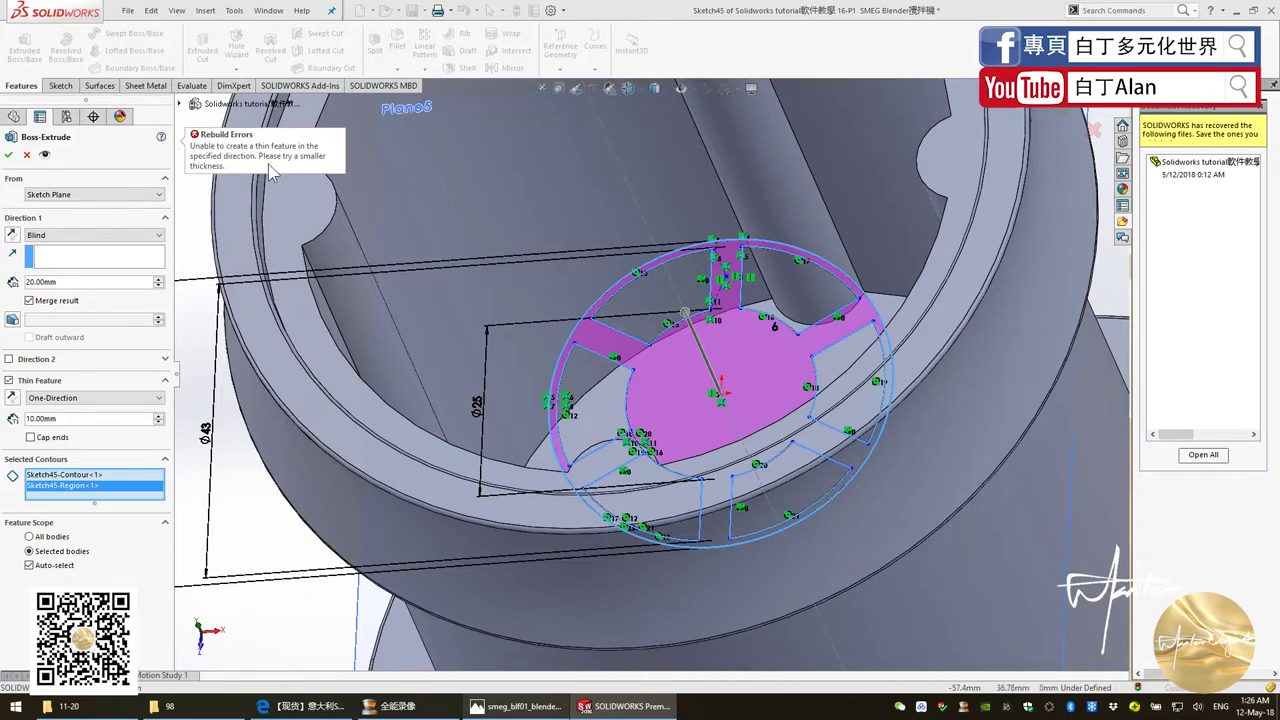
{"action": "left_click", "coordinate": [66, 285]}
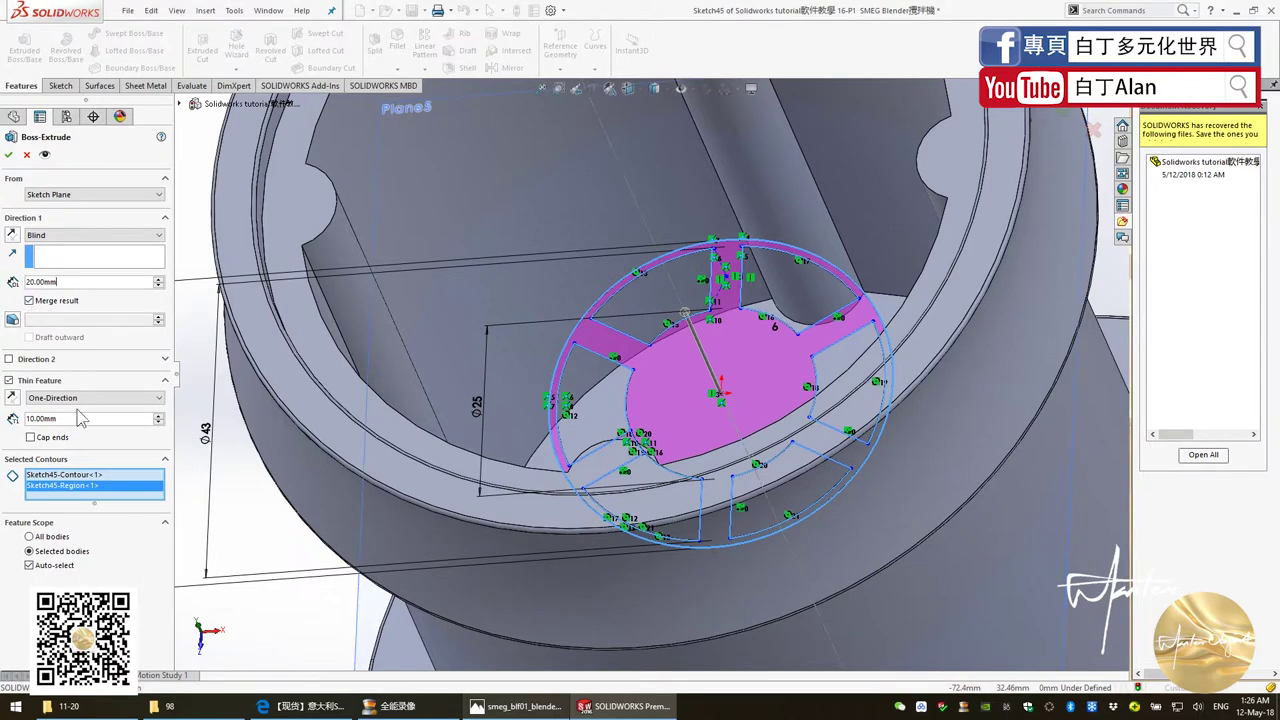
Step: Turn off thin-wall and merge result, and test which Sketch45 disc regions to include
{"action": "left_click", "coordinate": [9, 381]}
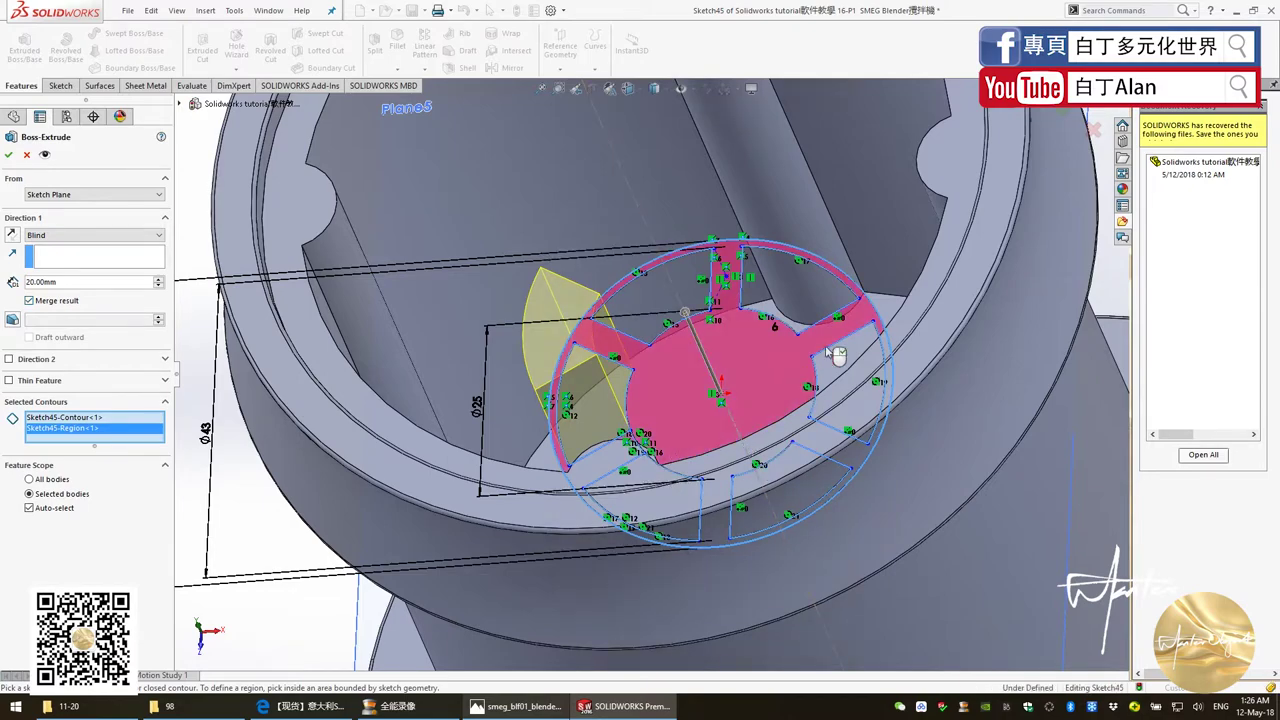
{"action": "middle_click_drag", "start_coordinate": [808, 375], "coordinate": [805, 232]}
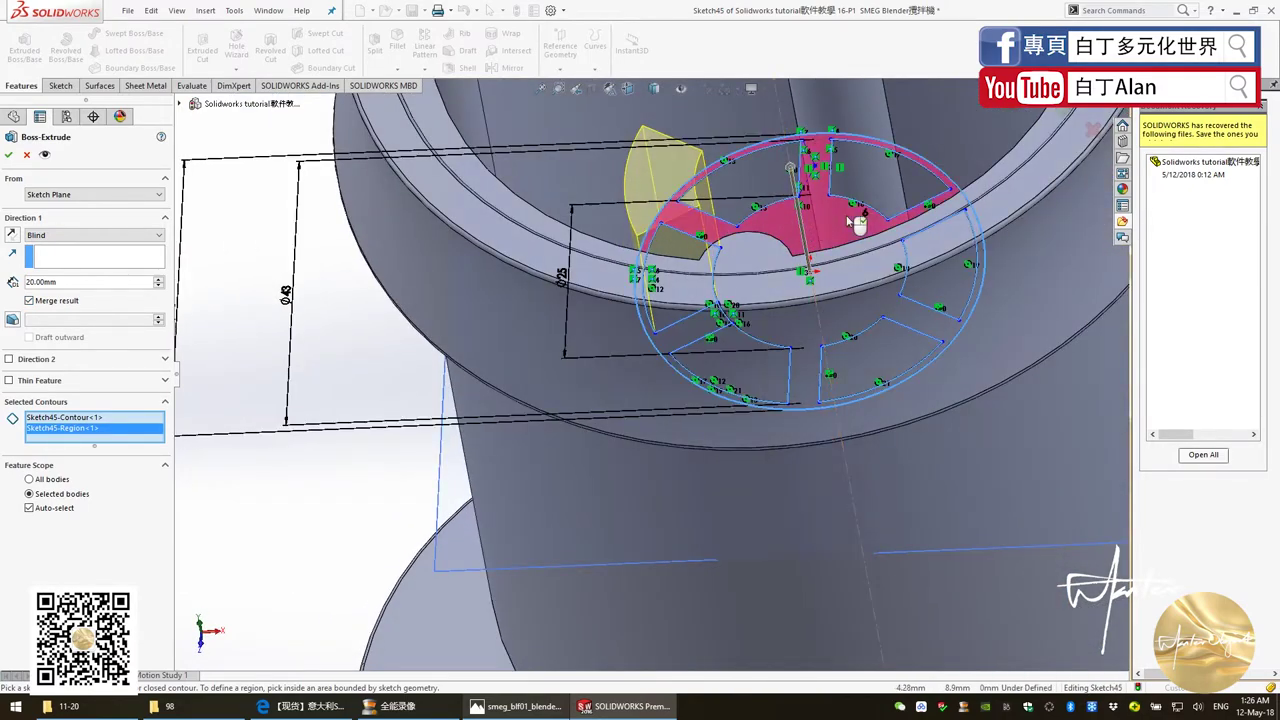
{"action": "left_click", "coordinate": [858, 224]}
{"action": "mouse_move", "coordinate": [856, 226]}
{"action": "middle_mouse_down"}
{"action": "mouse_move", "coordinate": [842, 278]}
{"action": "mouse_move", "coordinate": [705, 535]}
{"action": "middle_mouse_up"}
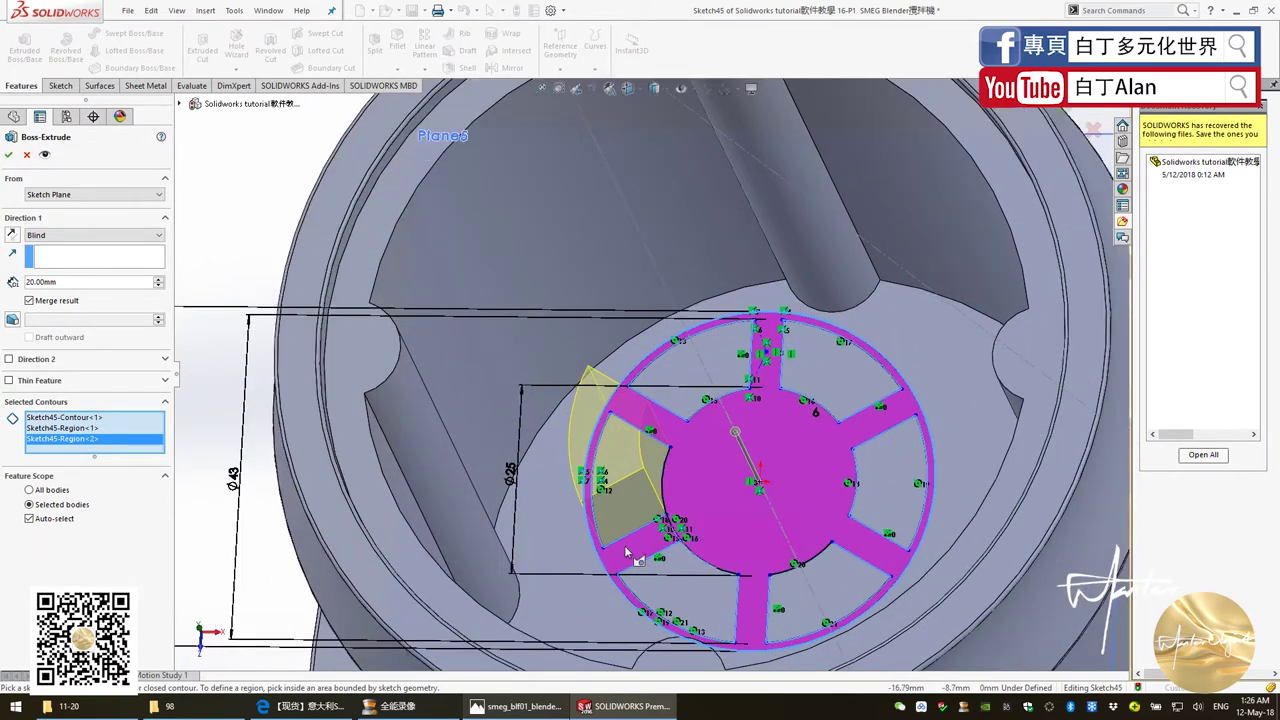
{"action": "key", "text": "Delete"}
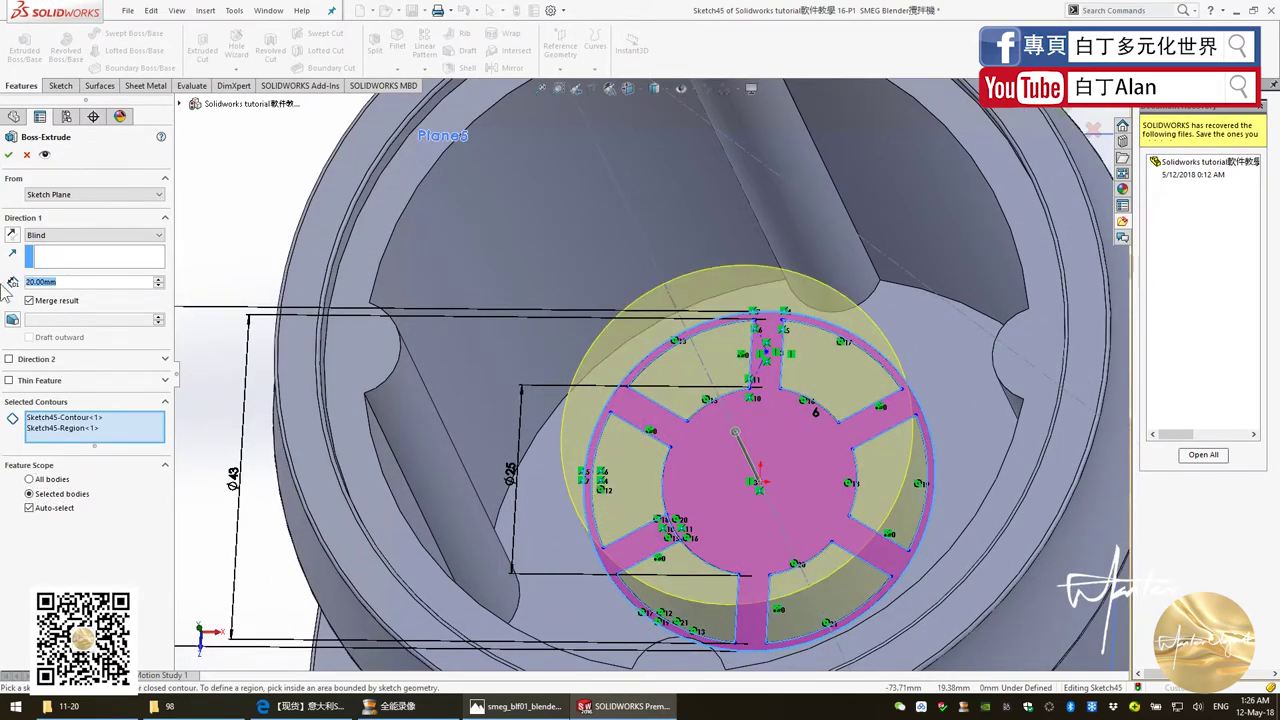
{"action": "left_click", "coordinate": [30, 301]}
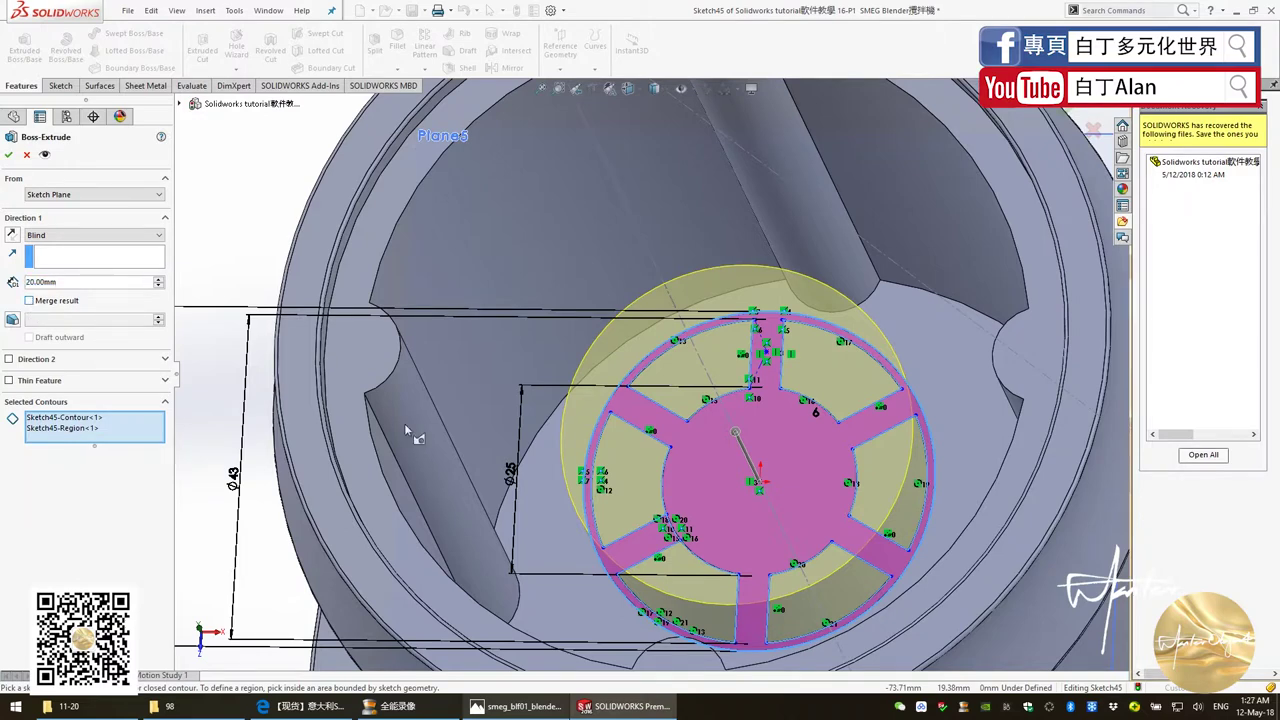
{"action": "middle_click_drag", "start_coordinate": [679, 477], "coordinate": [871, 295]}
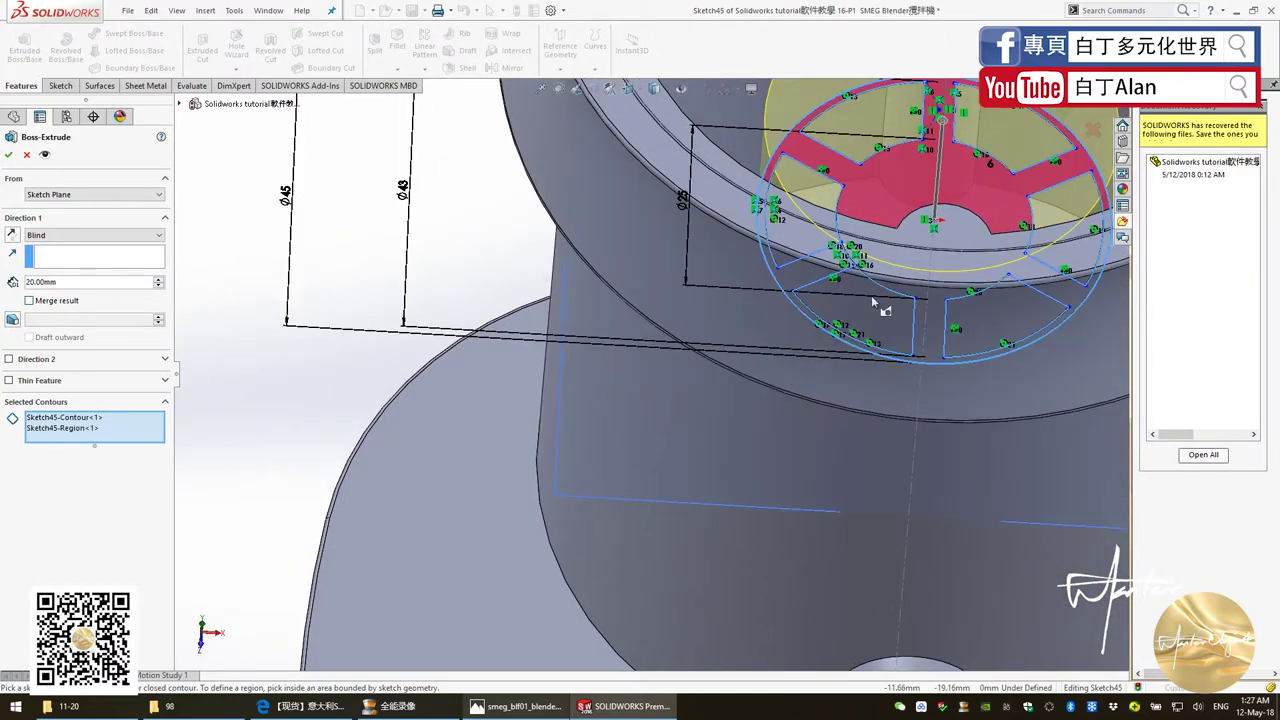
{"action": "left_click", "coordinate": [885, 196]}
{"action": "left_click", "coordinate": [890, 197]}
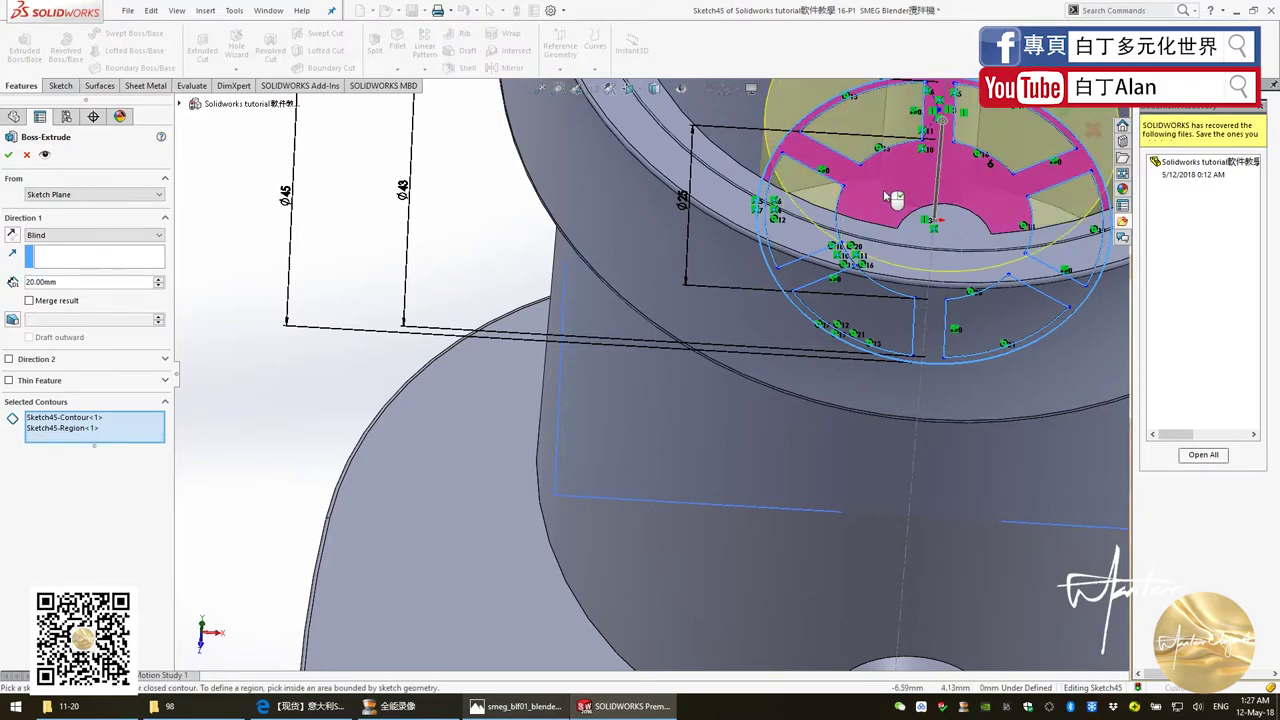
{"action": "scroll", "coordinate": [888, 196], "scroll_direction": "up", "scroll_amount": 3}
{"action": "middle_click_drag", "start_coordinate": [888, 196], "coordinate": [768, 326]}
Step: Select the outer contour, the central hub region and each spoke region for extrusion
{"action": "left_click", "coordinate": [768, 326]}
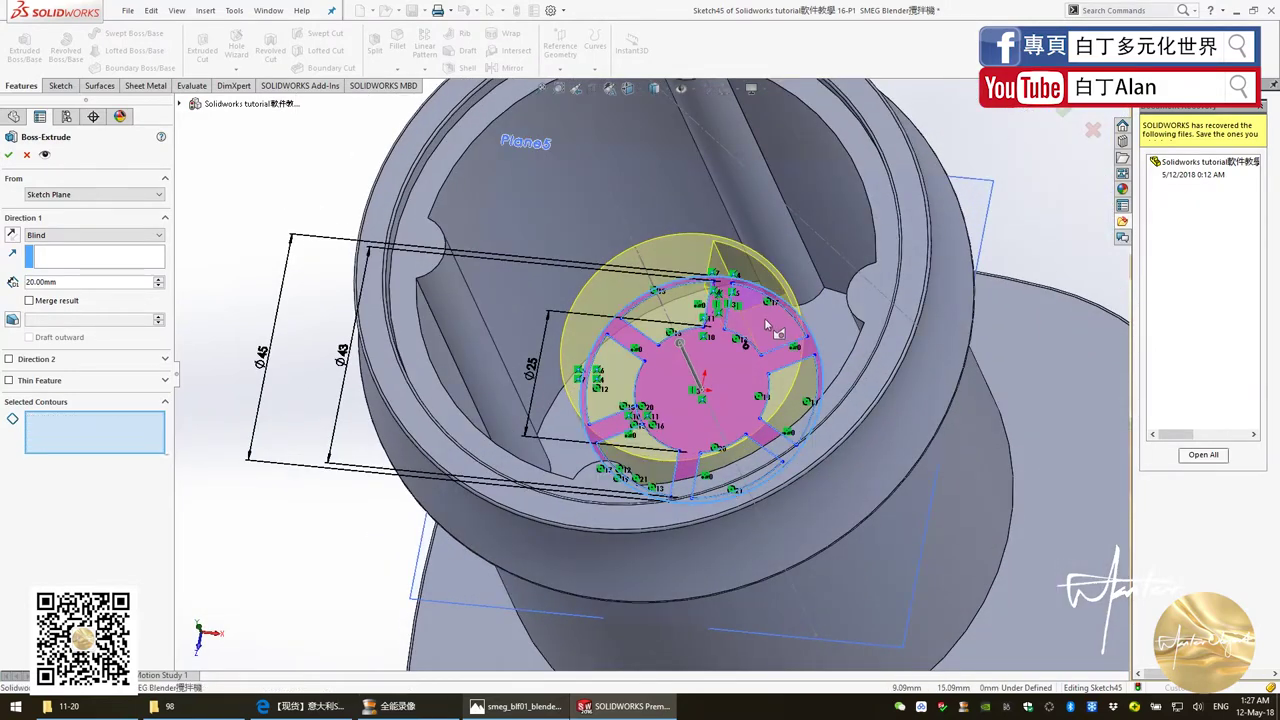
{"action": "left_click", "coordinate": [768, 326]}
{"action": "left_click", "coordinate": [692, 322]}
{"action": "left_click", "coordinate": [660, 300]}
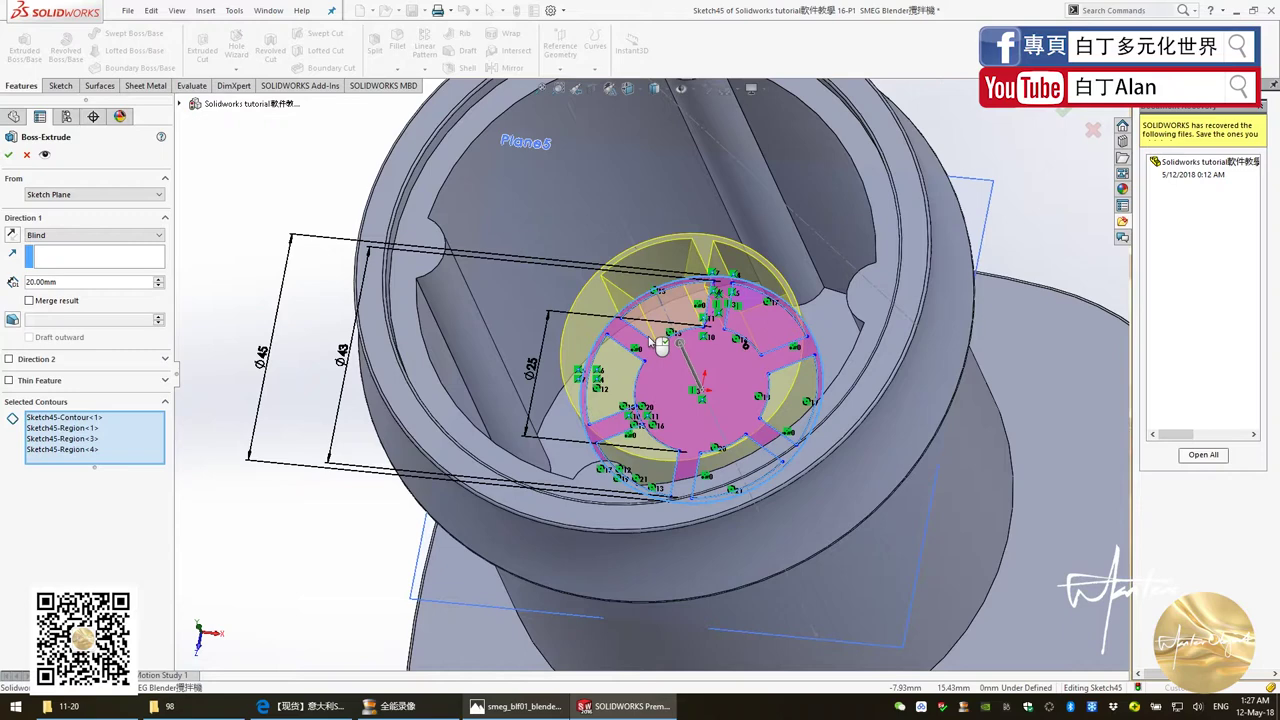
{"action": "left_click", "coordinate": [612, 376]}
{"action": "left_click", "coordinate": [660, 458]}
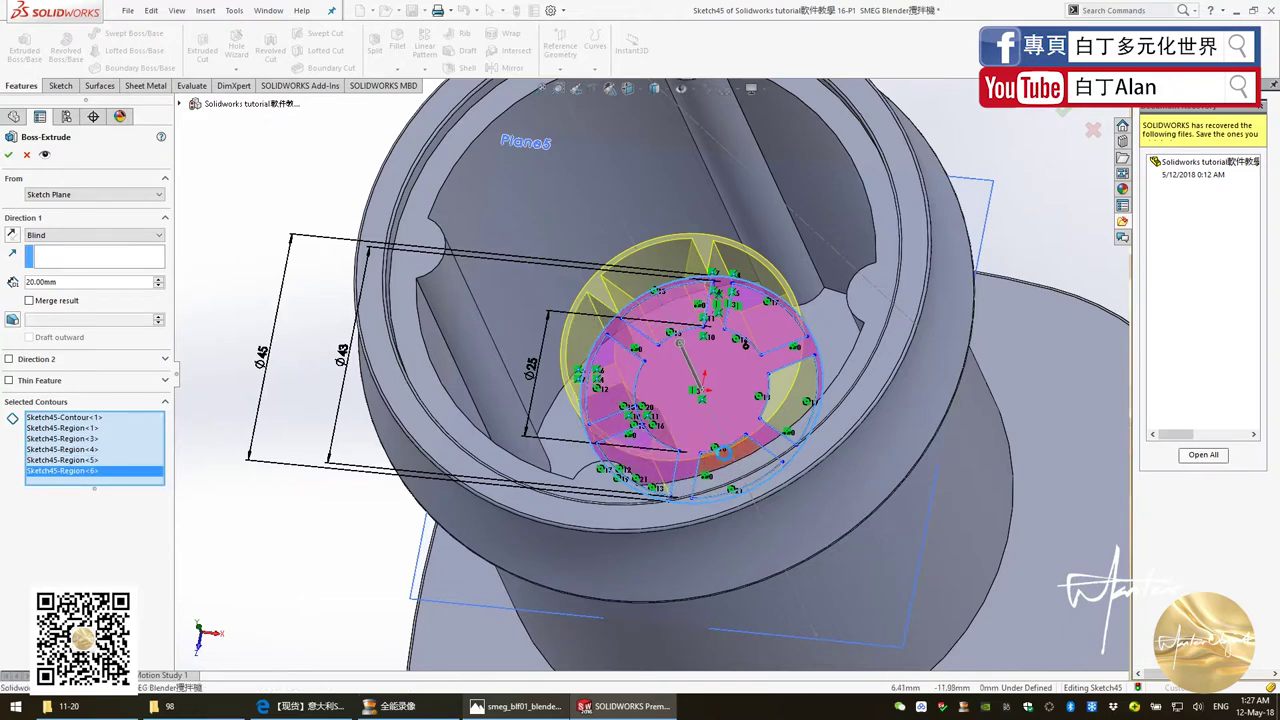
{"action": "left_click", "coordinate": [722, 451]}
{"action": "left_click", "coordinate": [785, 393]}
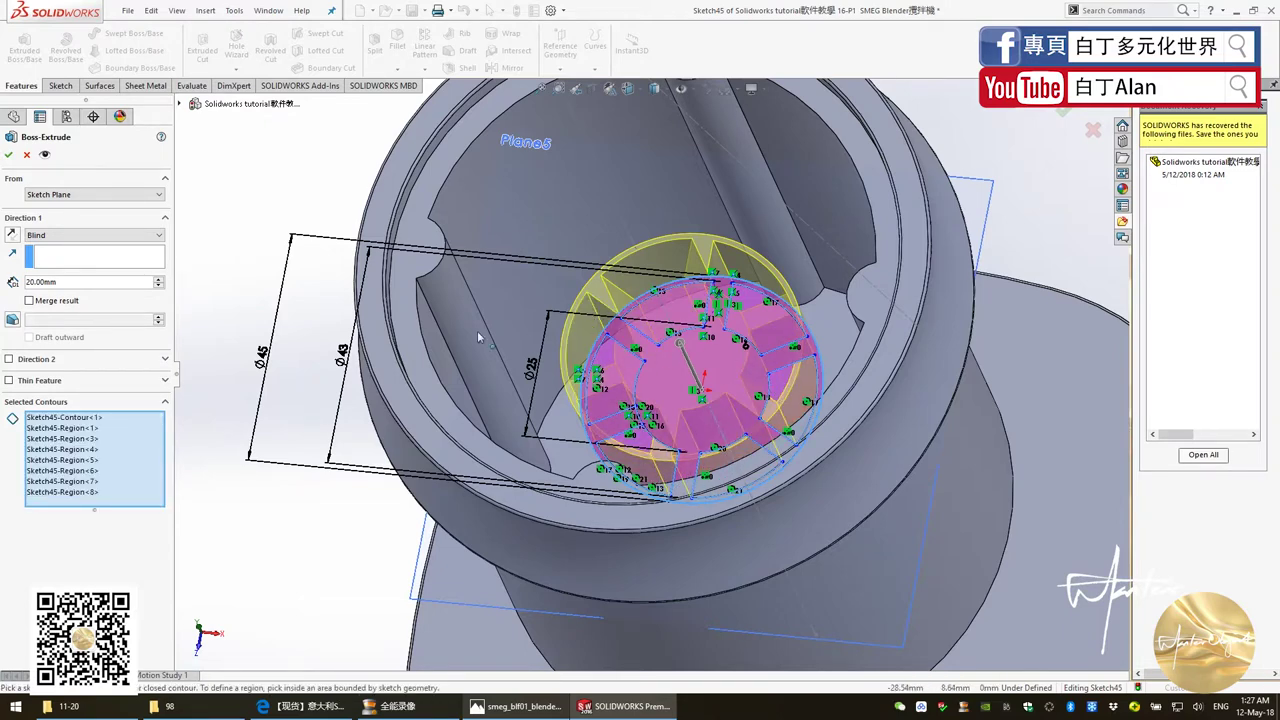
Step: Accept the Blind 20 mm six-spoke hub extrusion
{"action": "mouse_move", "coordinate": [555, 333]}
{"action": "middle_mouse_down"}
{"action": "mouse_move", "coordinate": [615, 362]}
{"action": "mouse_move", "coordinate": [648, 337]}
{"action": "mouse_move", "coordinate": [630, 398]}
{"action": "middle_mouse_up"}
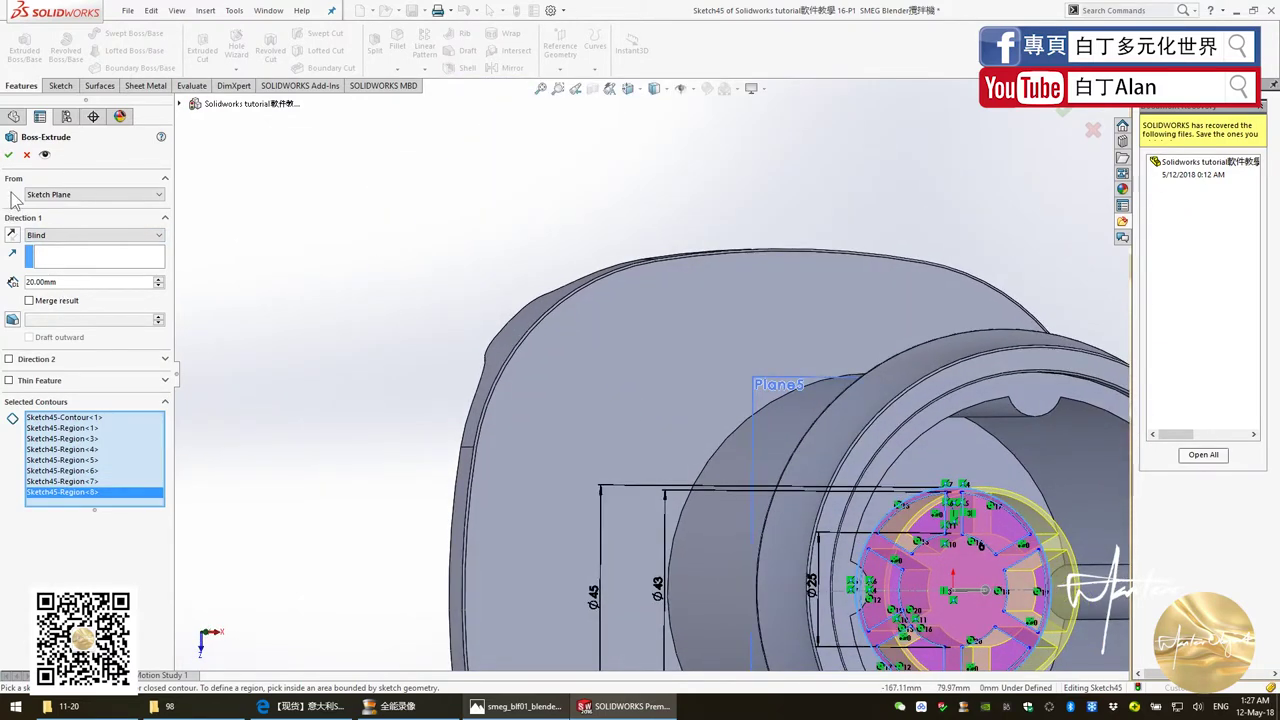
{"action": "left_click", "coordinate": [10, 158]}
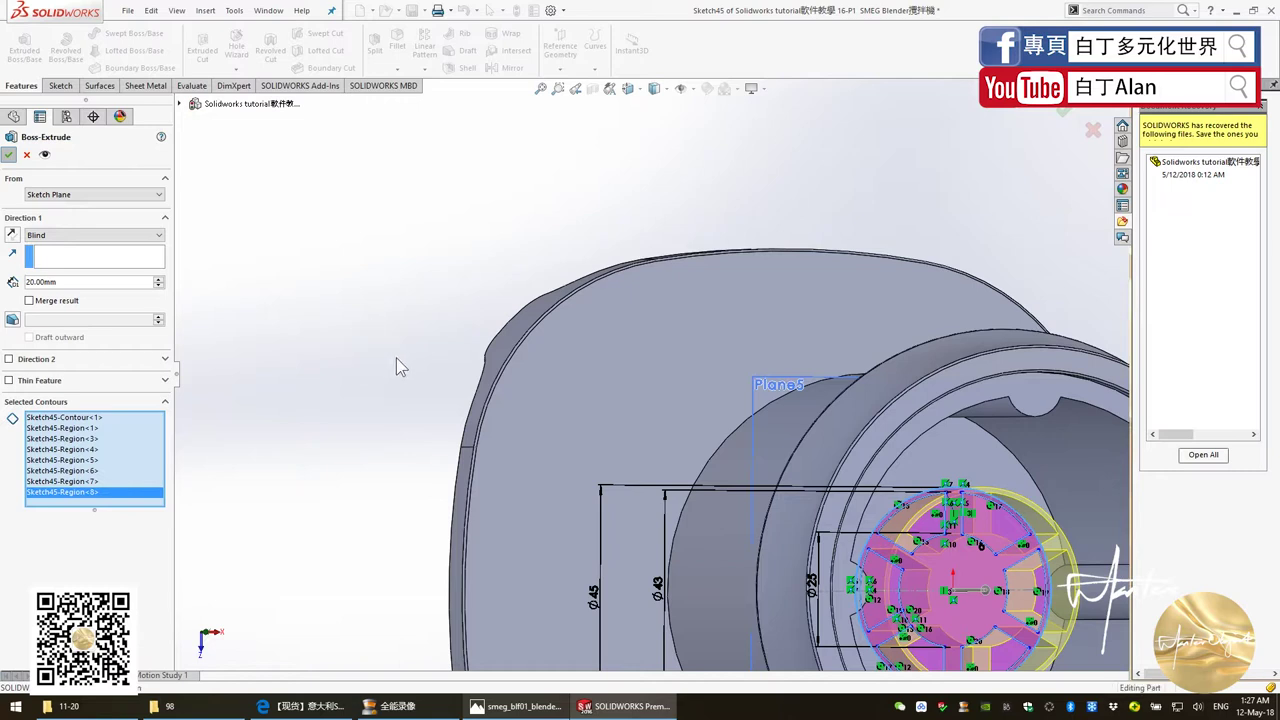
{"action": "key", "text": "Return"}
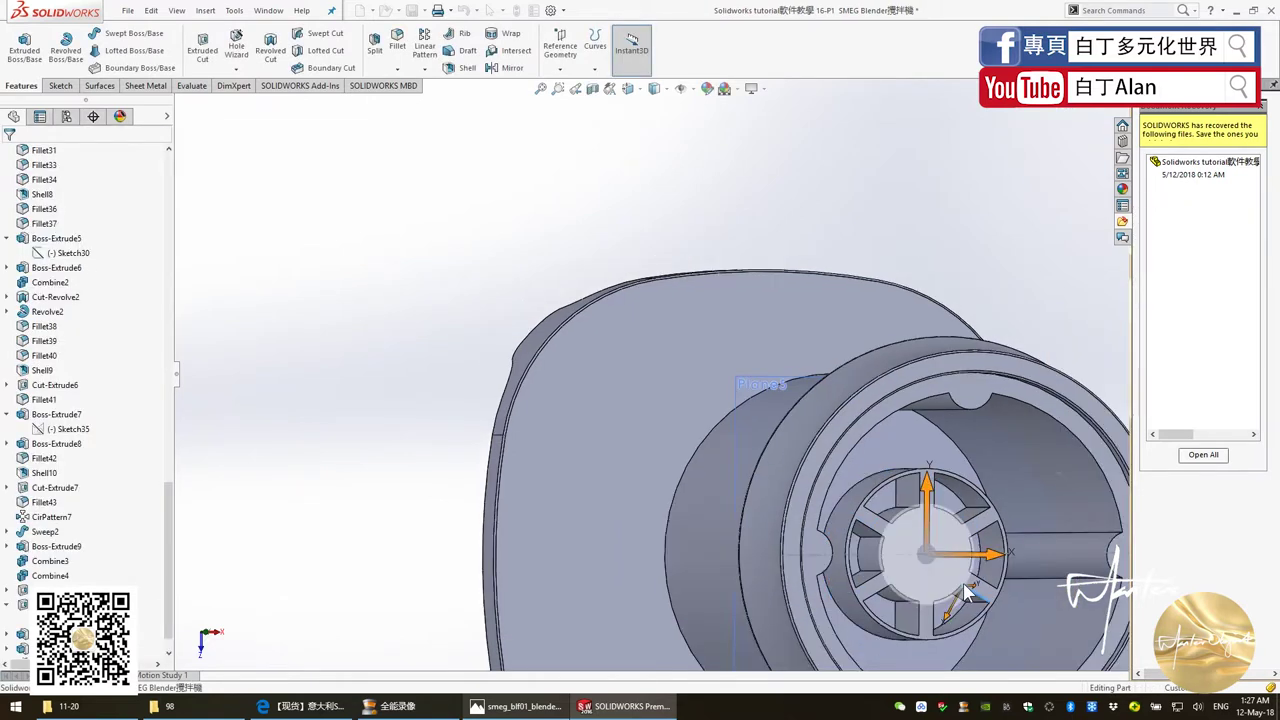
Step: Start a new sketch on the hub's top face, viewed normal to it
{"action": "left_click", "coordinate": [905, 568]}
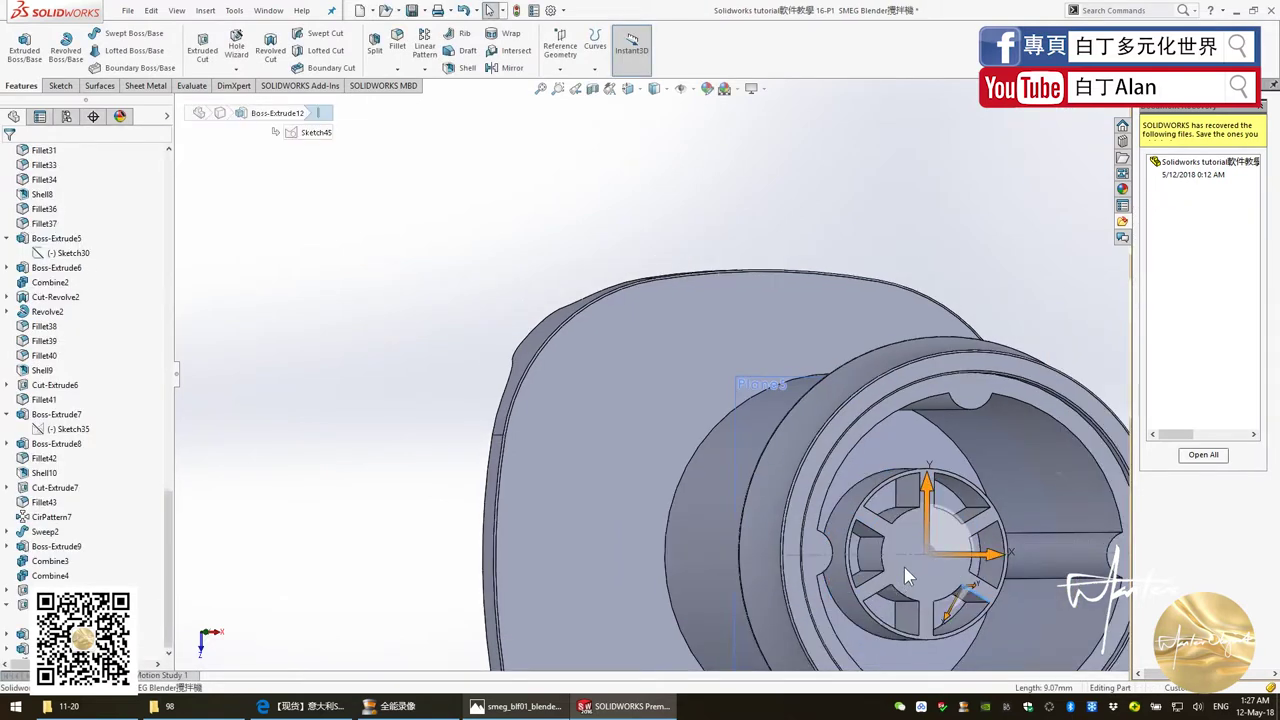
{"action": "double_click", "coordinate": [904, 567]}
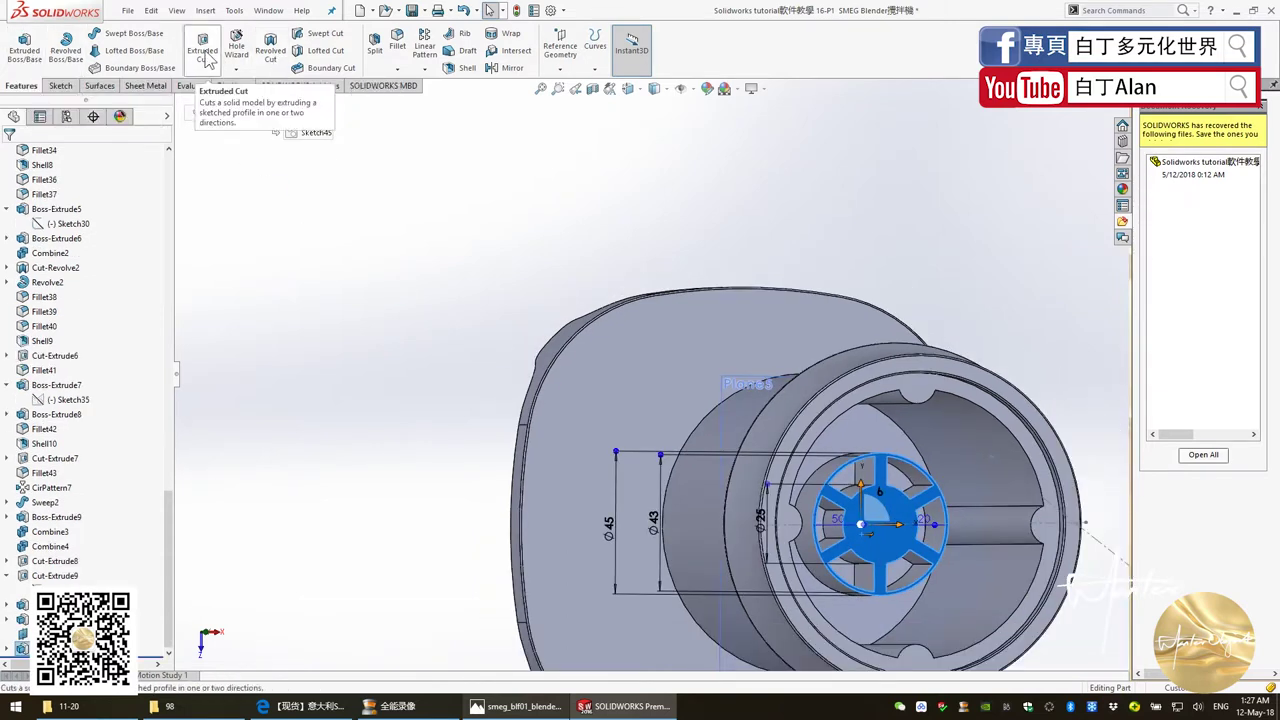
{"action": "left_click", "coordinate": [271, 52]}
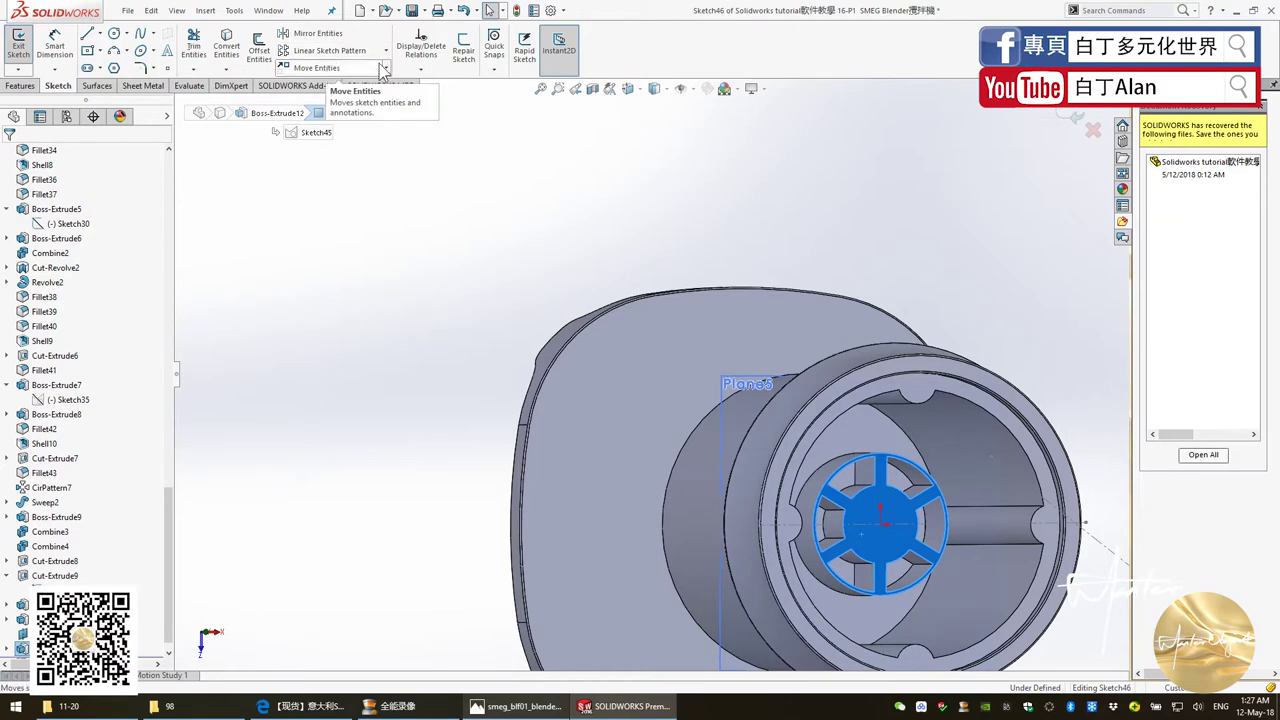
{"action": "key", "text": "ctrl+8"}
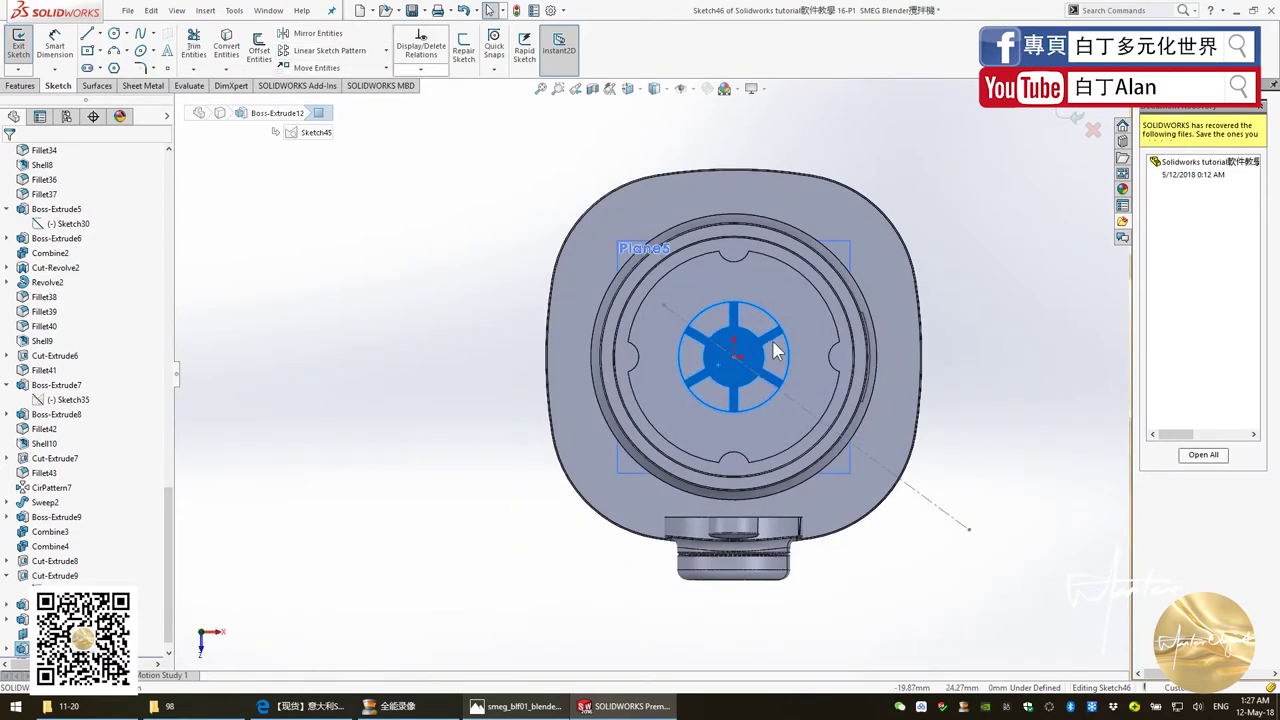
{"action": "scroll", "coordinate": [773, 350], "scroll_direction": "down", "scroll_amount": 5}
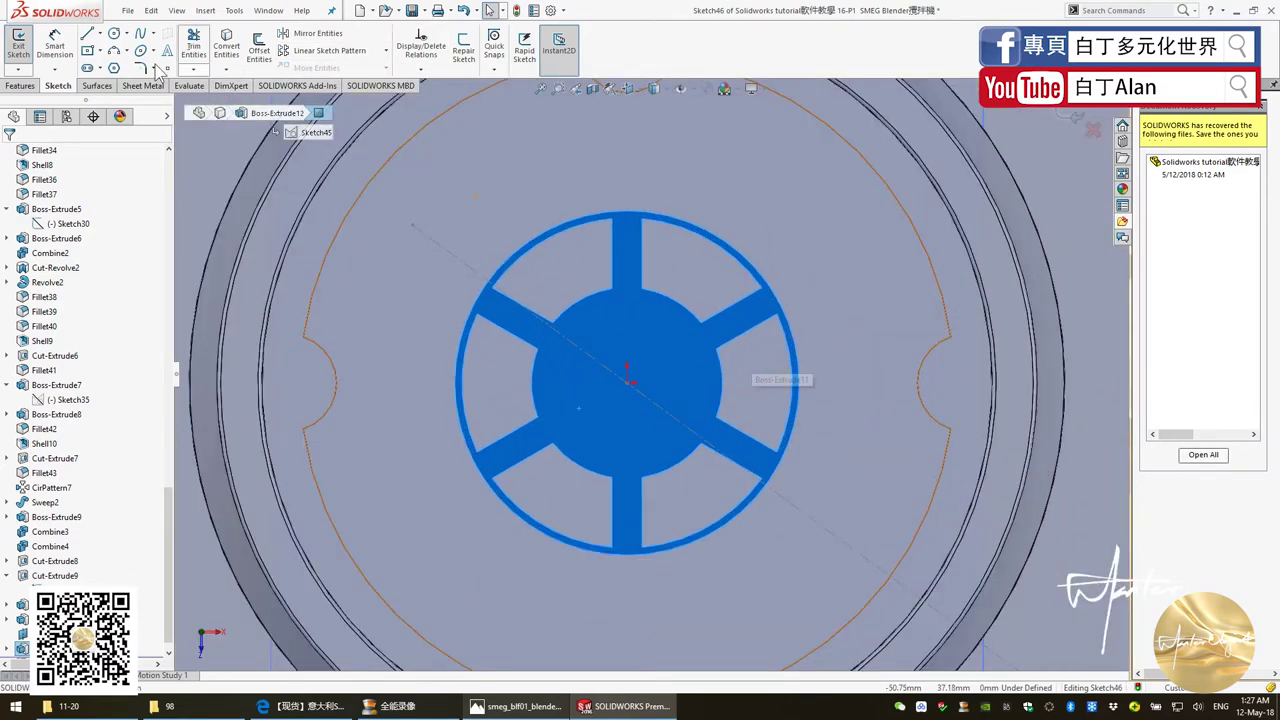
Step: Draw a circle centred on the sketch origin inside the hub
{"action": "left_click", "coordinate": [115, 35]}
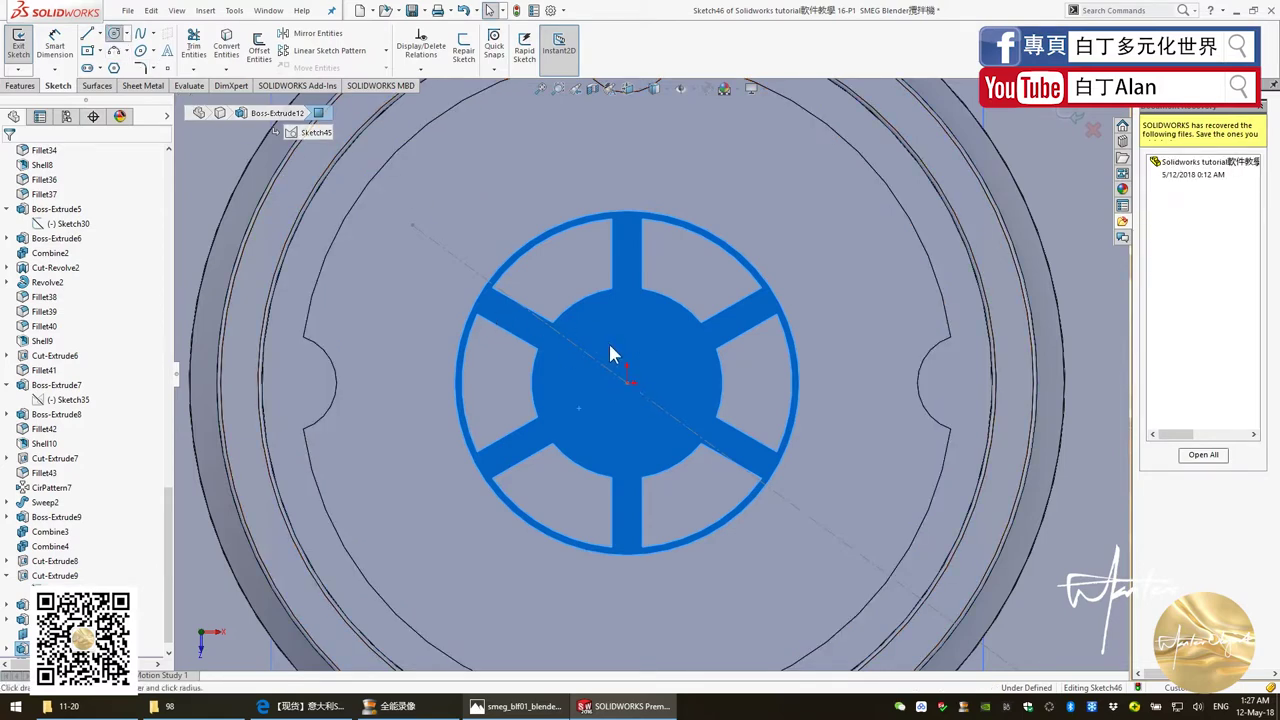
{"action": "left_click", "coordinate": [628, 382]}
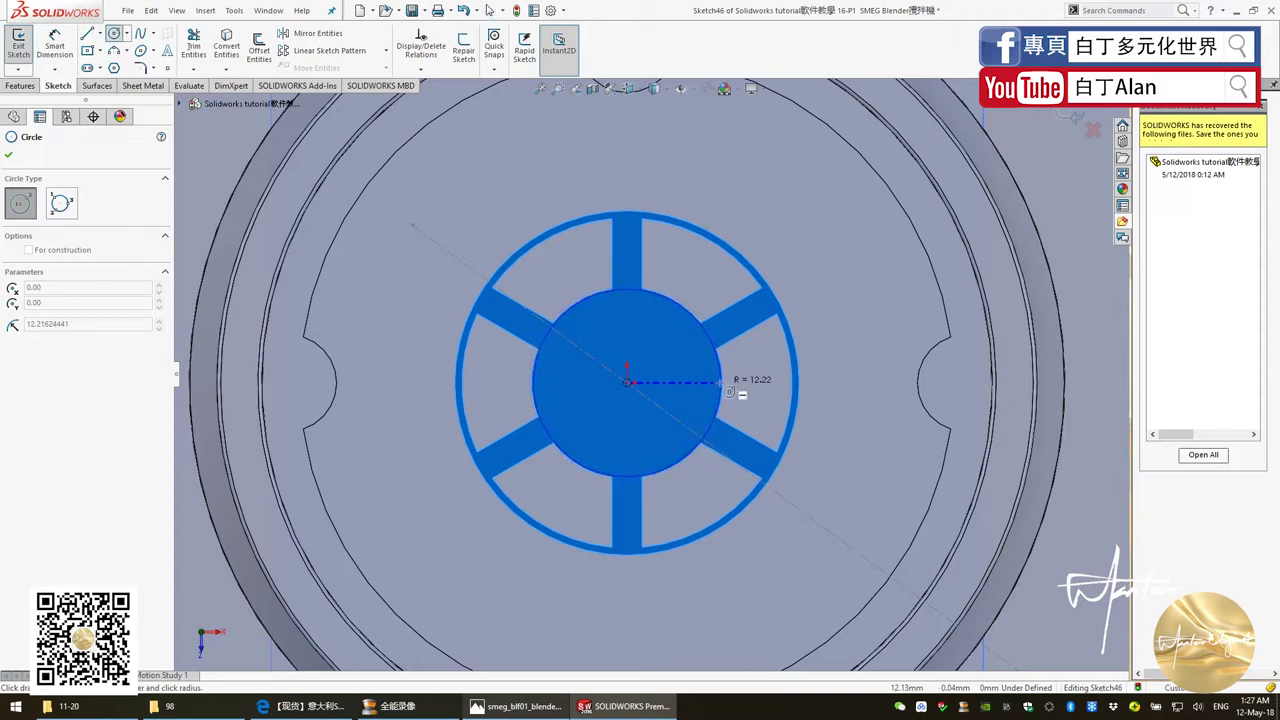
{"action": "left_click", "coordinate": [716, 382]}
{"action": "key", "text": "Escape"}
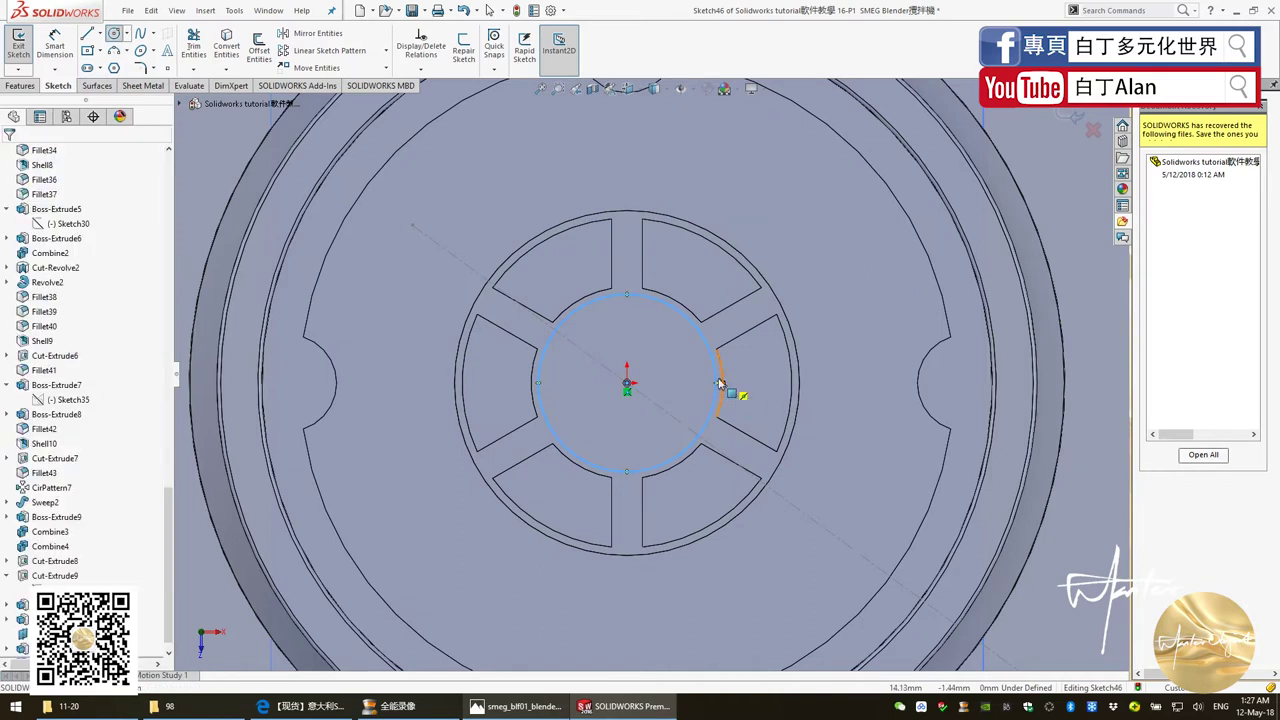
Step: Dimension the circle's diameter and enter 25
{"action": "left_click", "coordinate": [55, 45]}
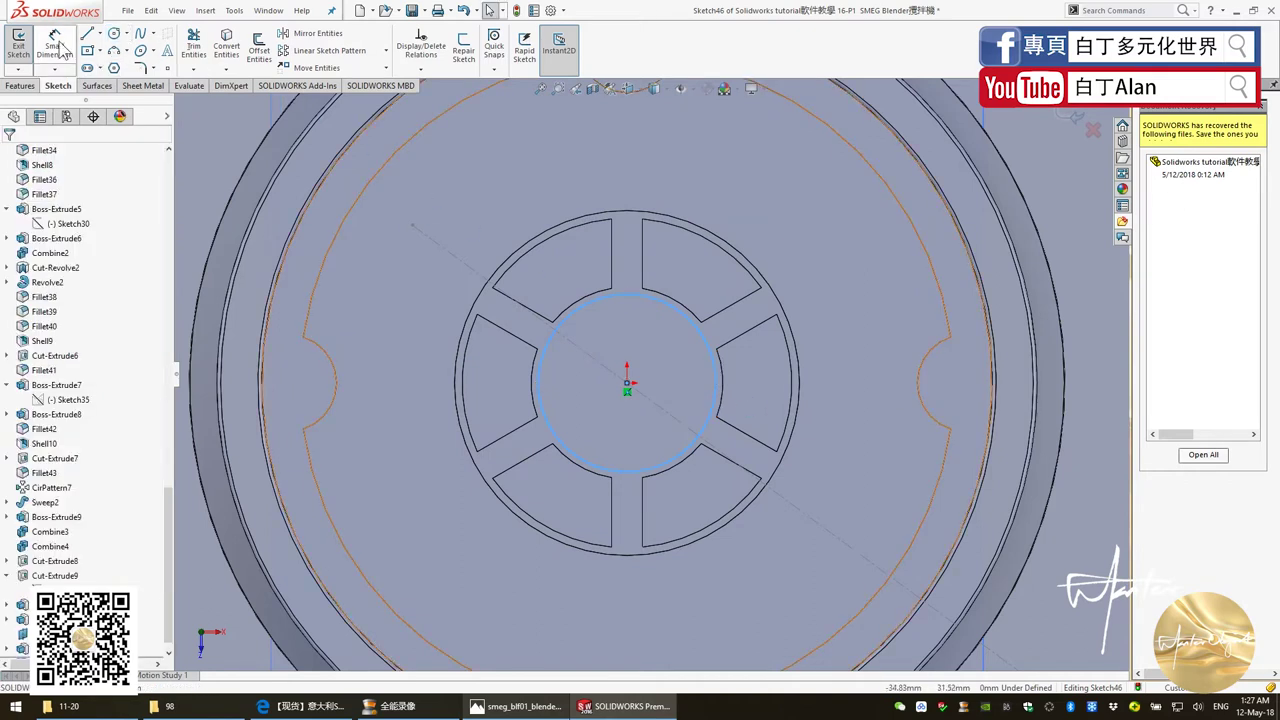
{"action": "left_click", "coordinate": [699, 330]}
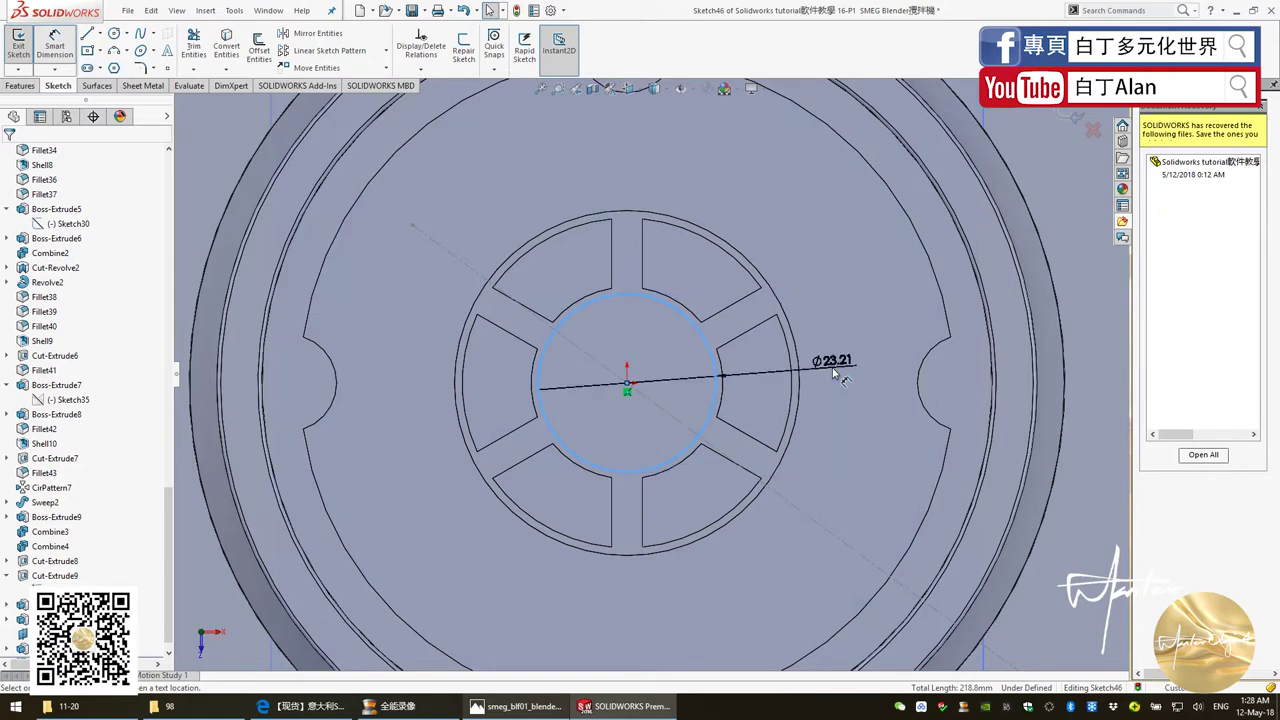
{"action": "left_click", "coordinate": [833, 373]}
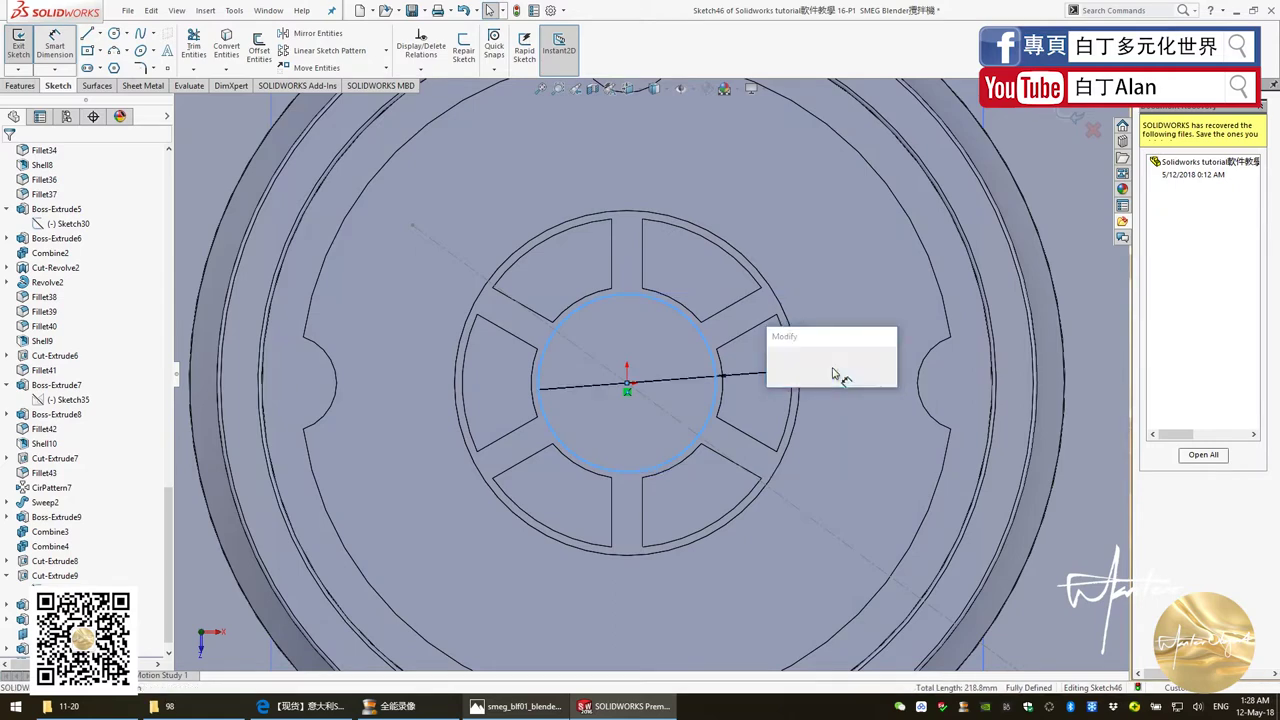
{"action": "left_click", "coordinate": [533, 705]}
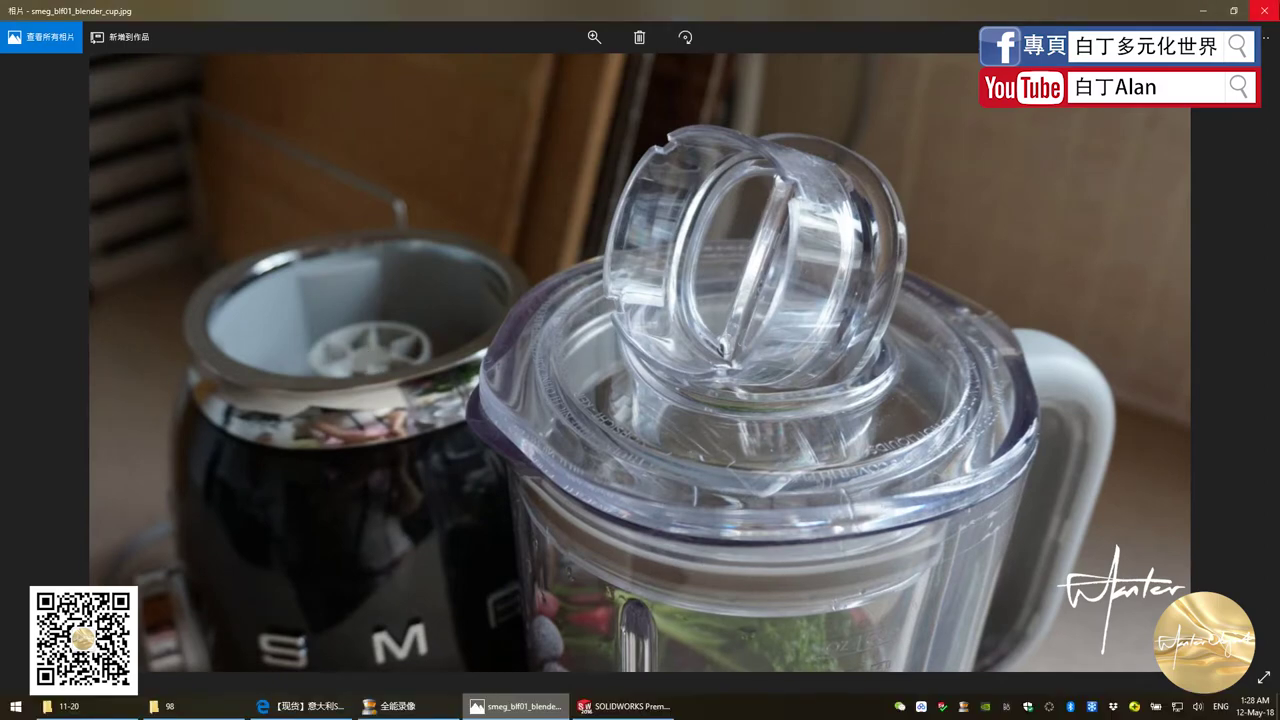
{"action": "key", "text": "alt+Tab"}
{"action": "type", "text": "25"}
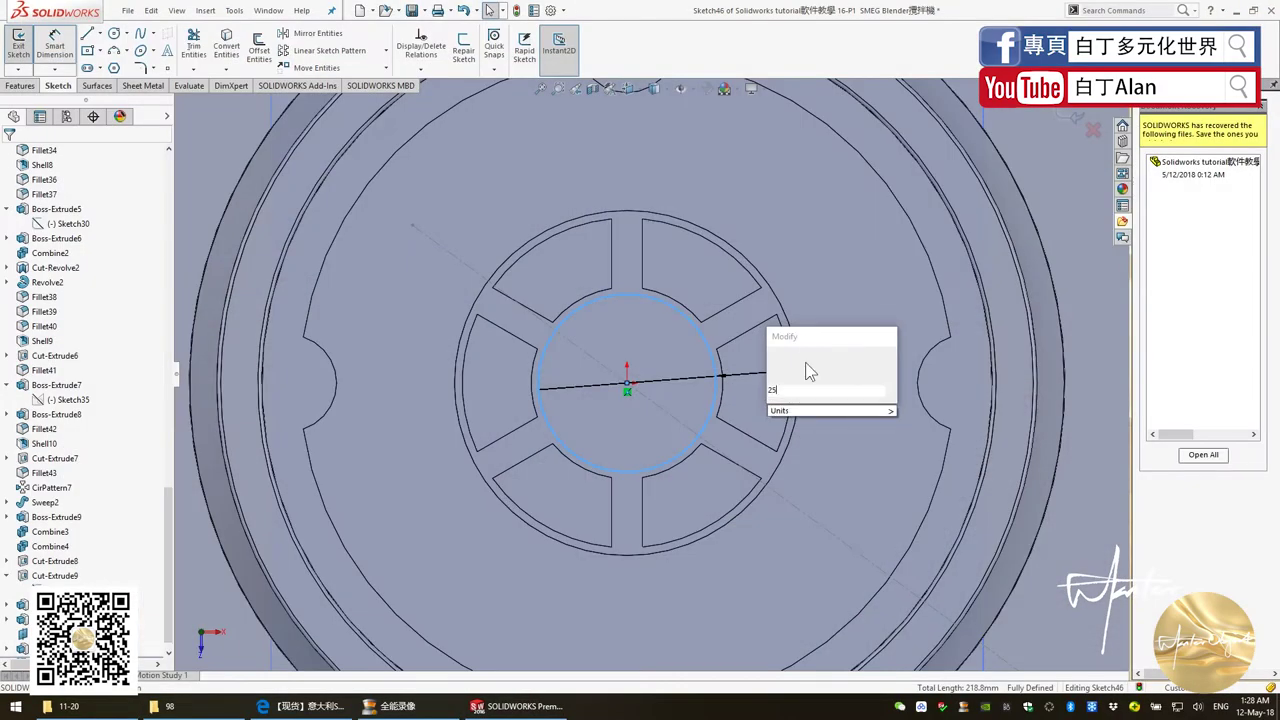
Step: Lock in the 25 mm circle diameter and bring up the Features commands
{"action": "key", "text": "Escape"}
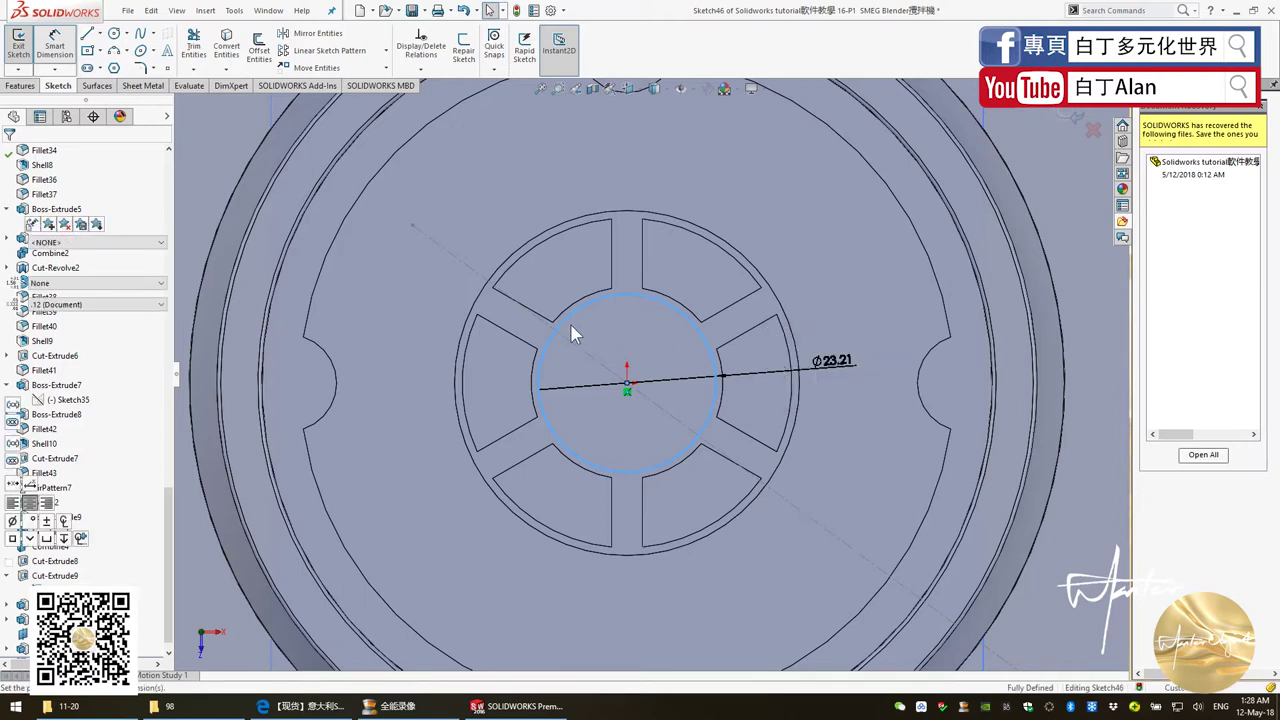
{"action": "left_click", "coordinate": [730, 397]}
{"action": "scroll", "coordinate": [640, 383], "scroll_direction": "up", "scroll_amount": 2}
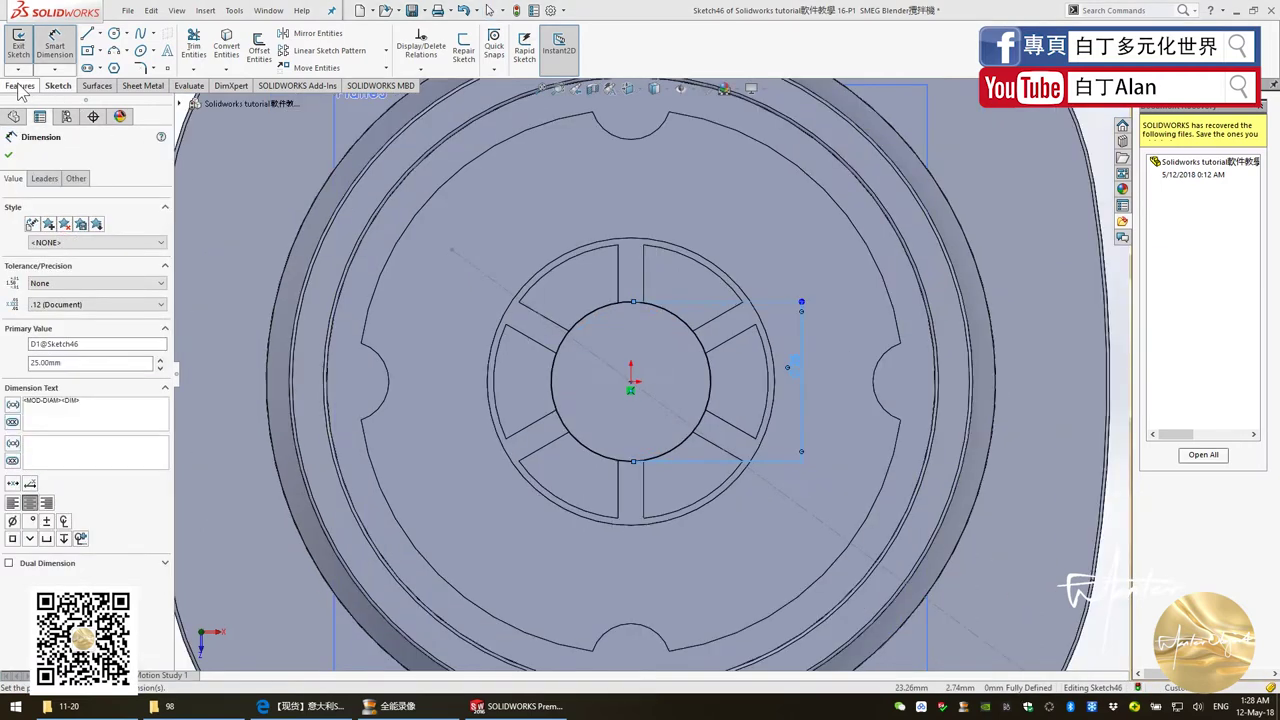
{"action": "left_click", "coordinate": [26, 88]}
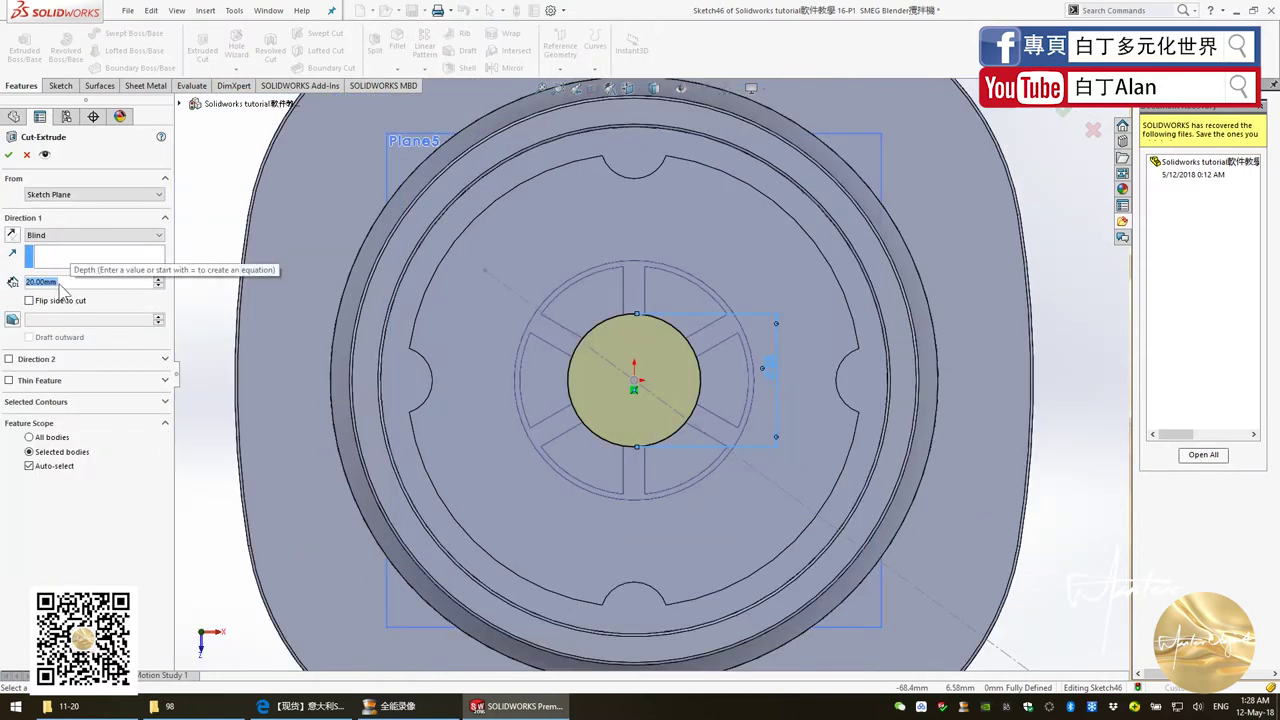
Step: Set the Cut-Extrude to a Blind 3 mm depth and accept it as Cut-Extrude9
{"action": "left_click", "coordinate": [65, 284]}
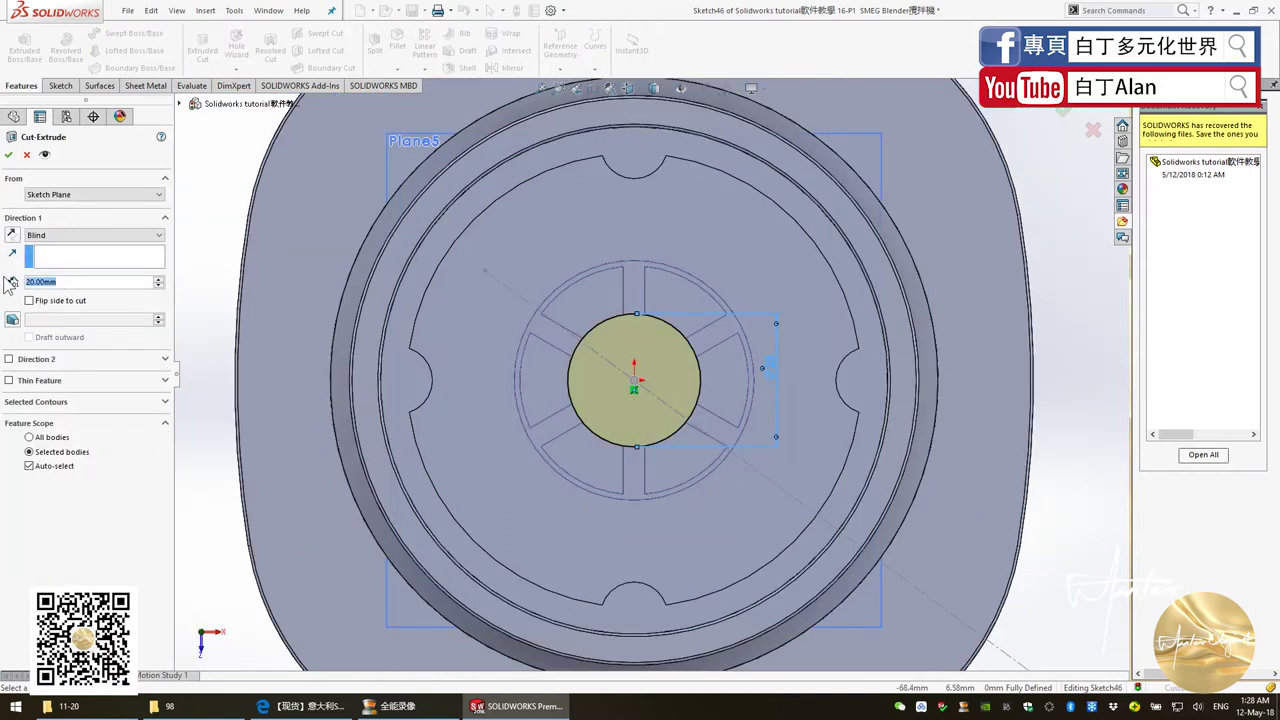
{"action": "type", "text": "3"}
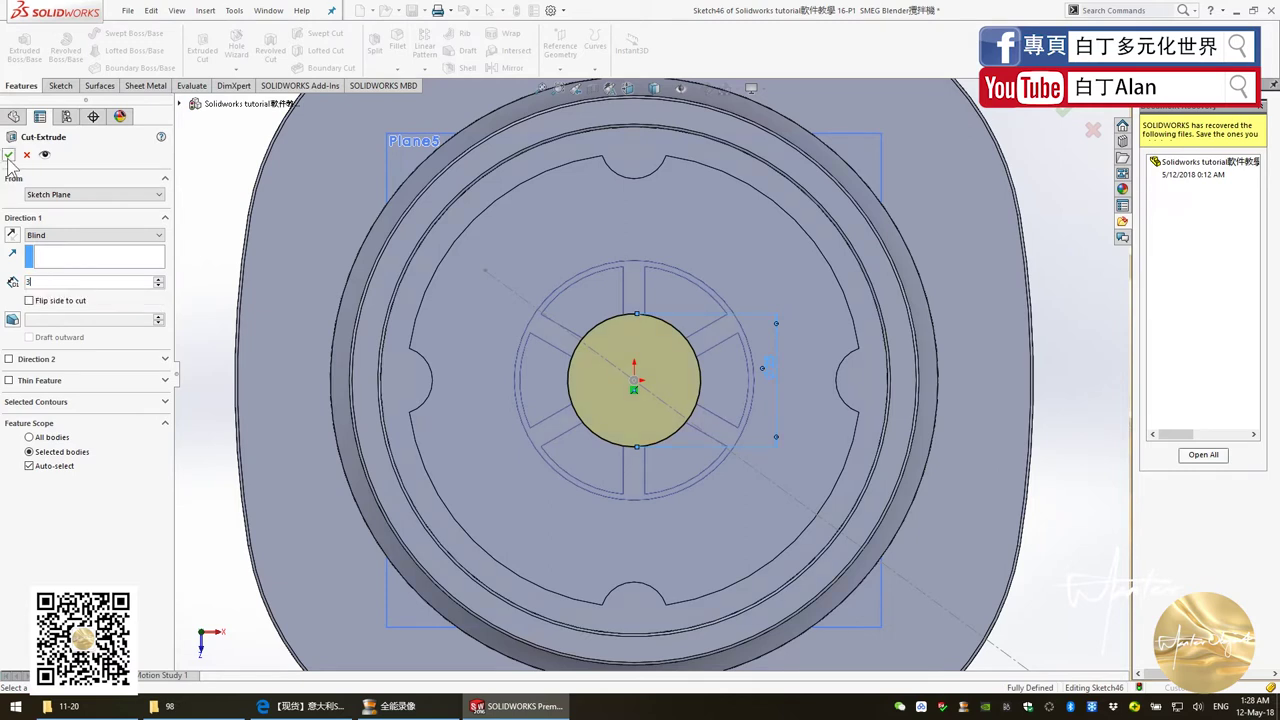
{"action": "left_click", "coordinate": [9, 155]}
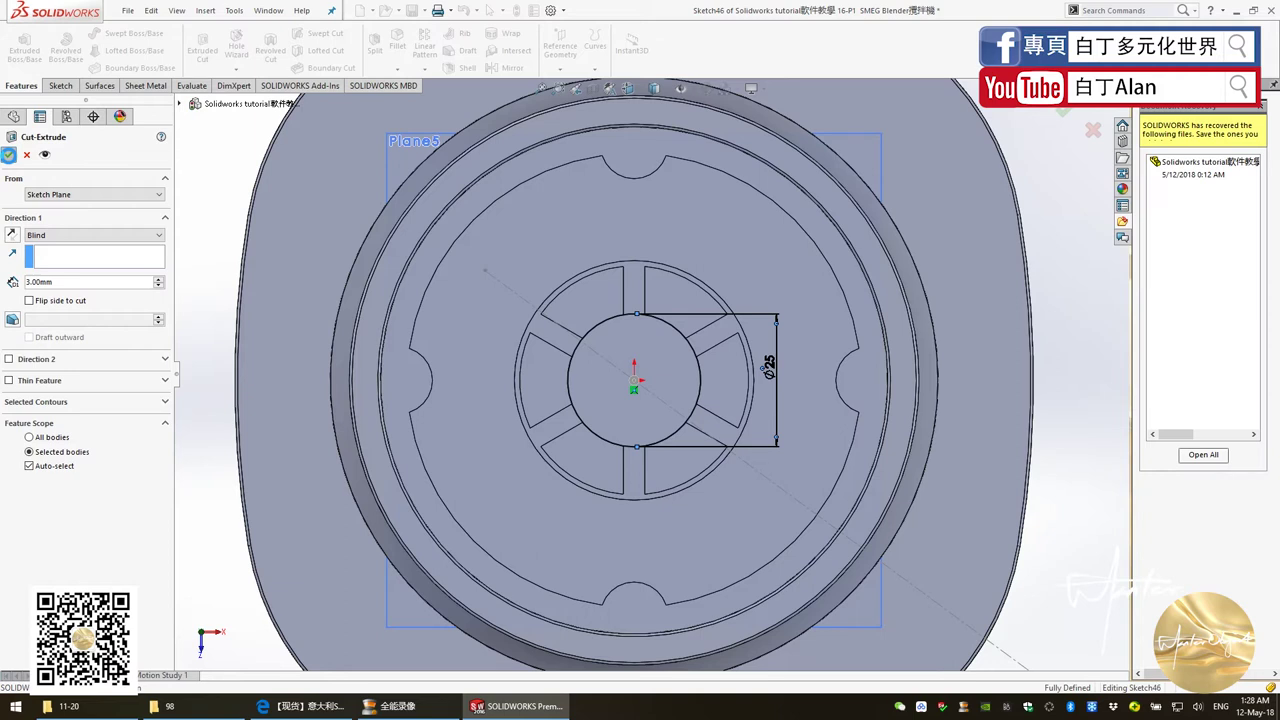
{"action": "left_click", "coordinate": [9, 156]}
{"action": "key", "text": "Return"}
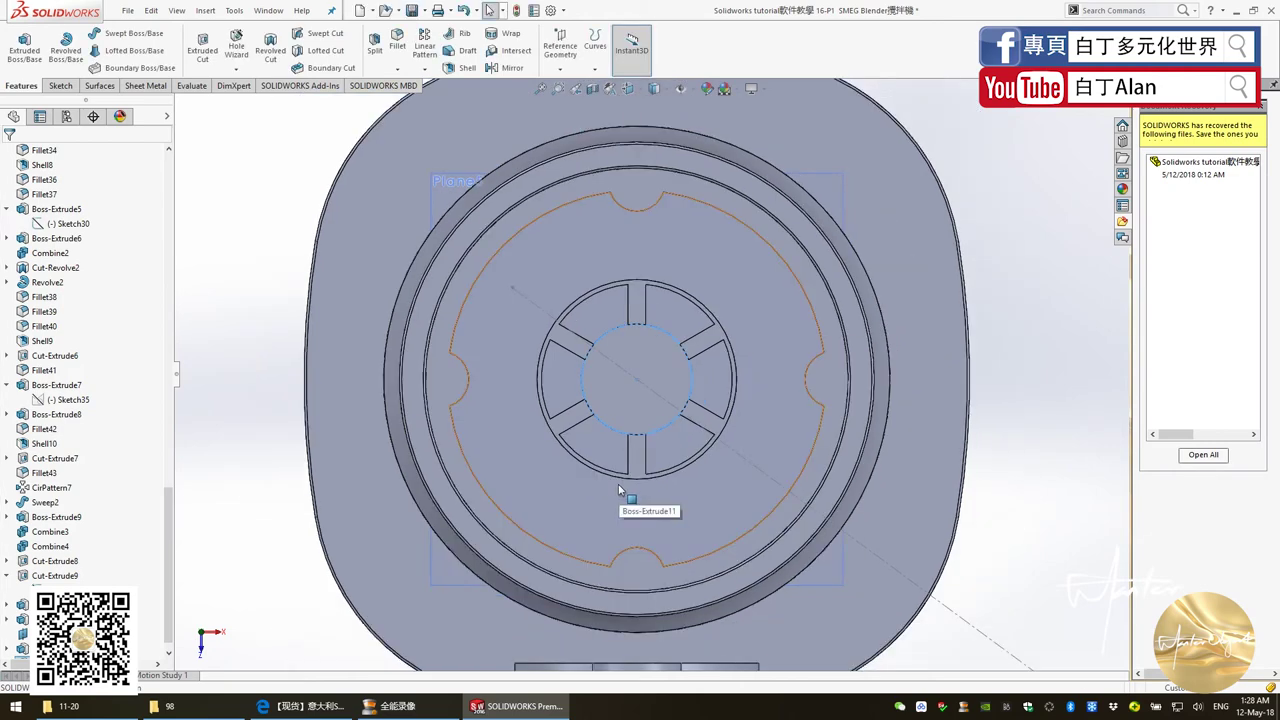
{"action": "middle_click_drag", "start_coordinate": [618, 484], "coordinate": [619, 402]}
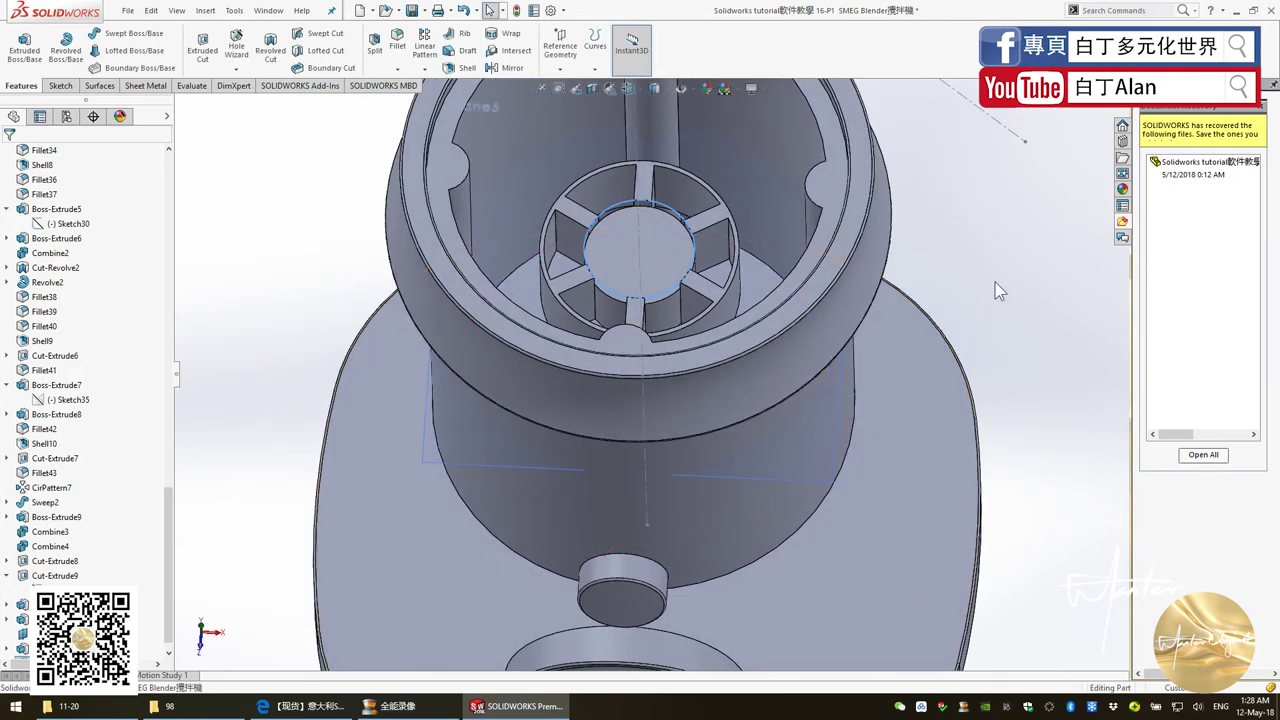
{"action": "mouse_move", "coordinate": [917, 326]}
{"action": "middle_mouse_down"}
{"action": "mouse_move", "coordinate": [858, 422]}
{"action": "mouse_move", "coordinate": [833, 379]}
{"action": "middle_mouse_up"}
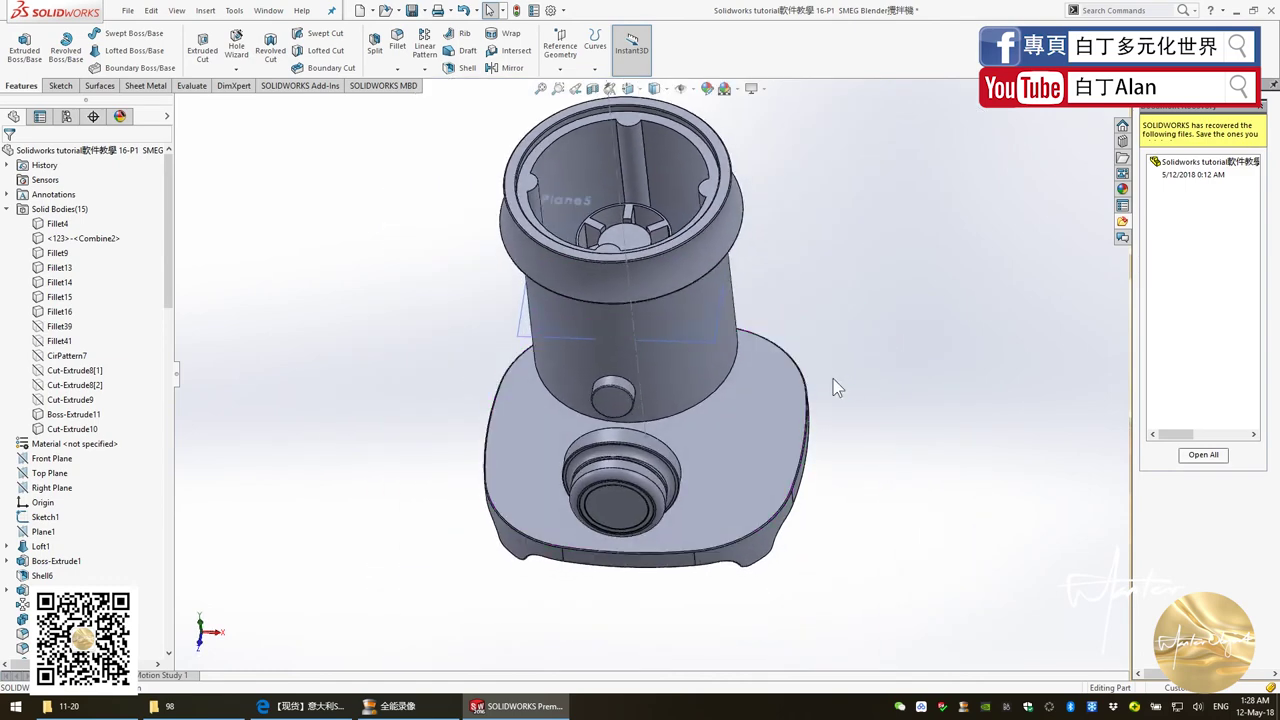
{"action": "scroll", "coordinate": [833, 379], "scroll_direction": "up", "scroll_amount": 3}
{"action": "scroll", "coordinate": [770, 350], "scroll_direction": "down", "scroll_amount": 2}
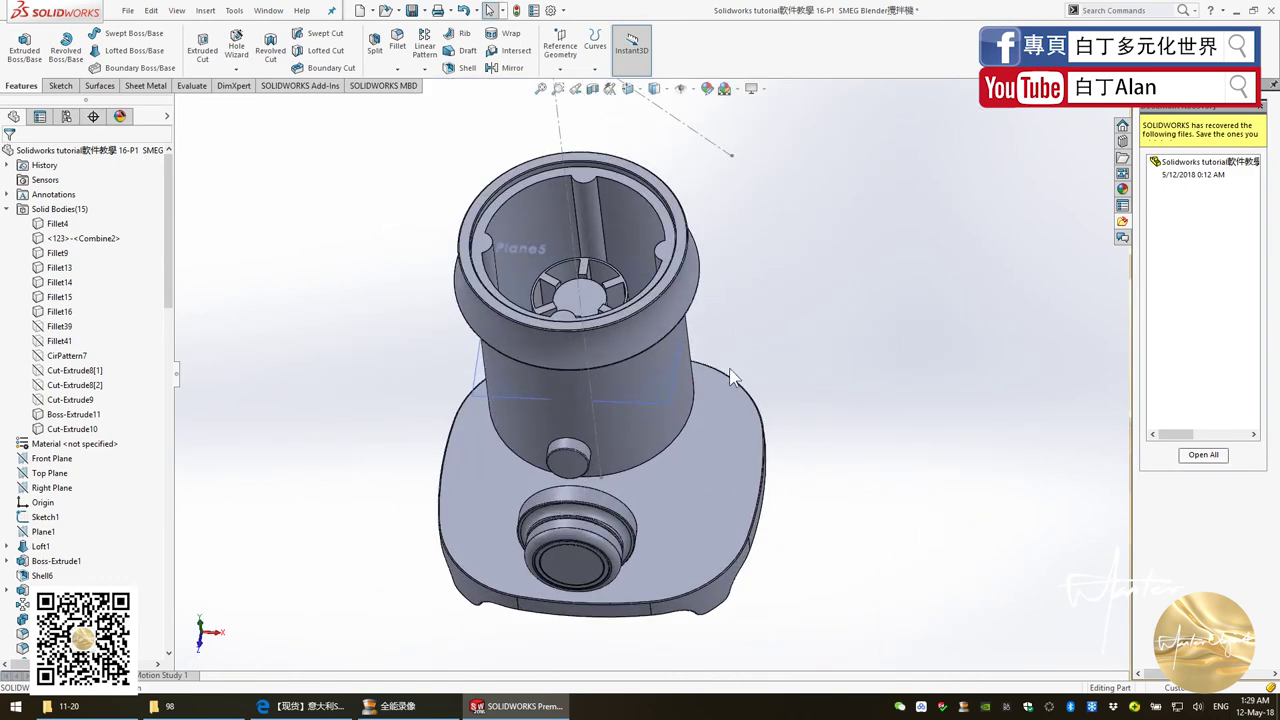